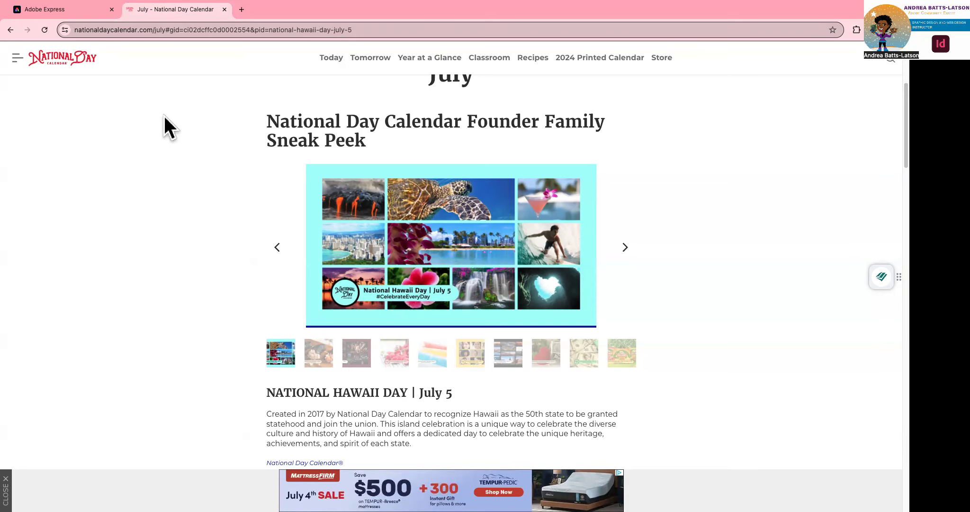
Find the National Hawaii Day entry on the July calendar page and highlight its heading.
{"action": "scroll", "coordinate": [403, 100], "scroll_direction": "up", "scroll_amount": 3}
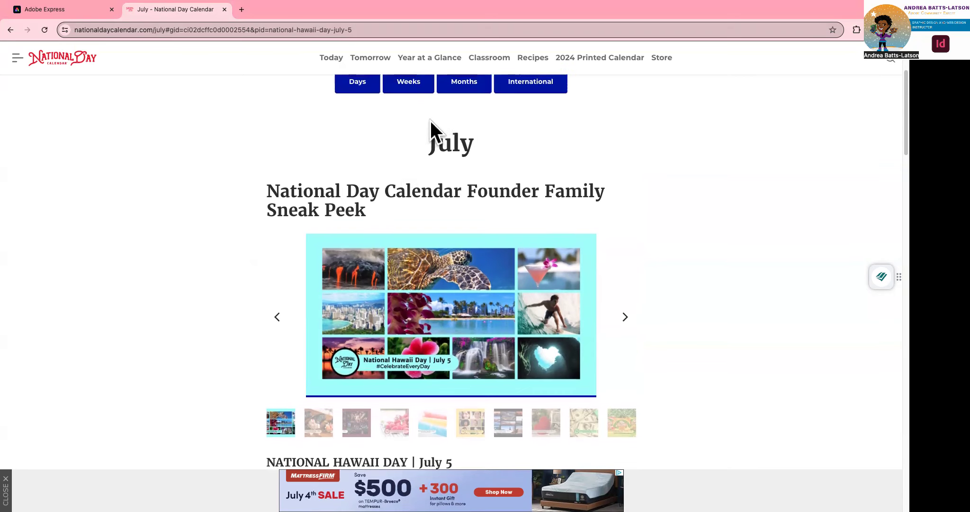
{"action": "scroll", "coordinate": [336, 197], "scroll_direction": "down", "scroll_amount": 1}
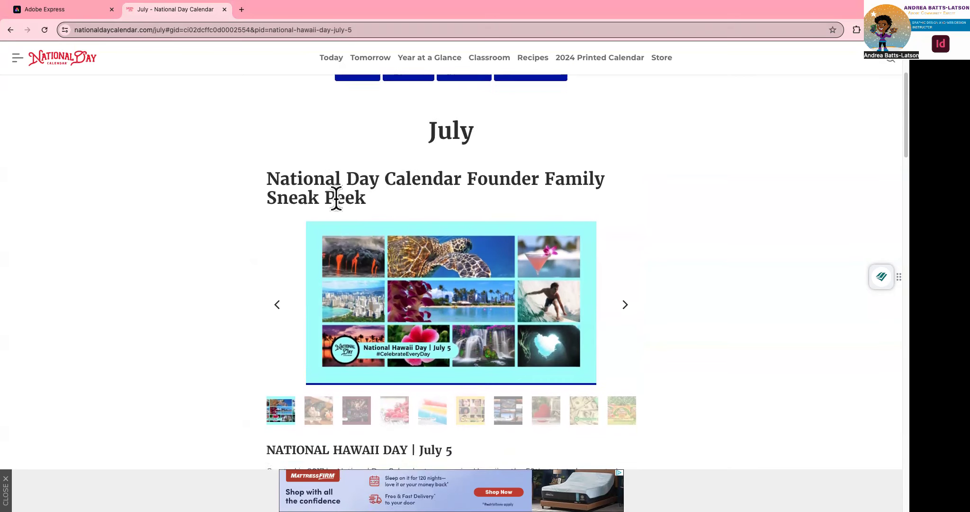
{"action": "scroll", "coordinate": [336, 198], "scroll_direction": "down", "scroll_amount": 1}
{"action": "scroll", "coordinate": [345, 285], "scroll_direction": "down", "scroll_amount": 4}
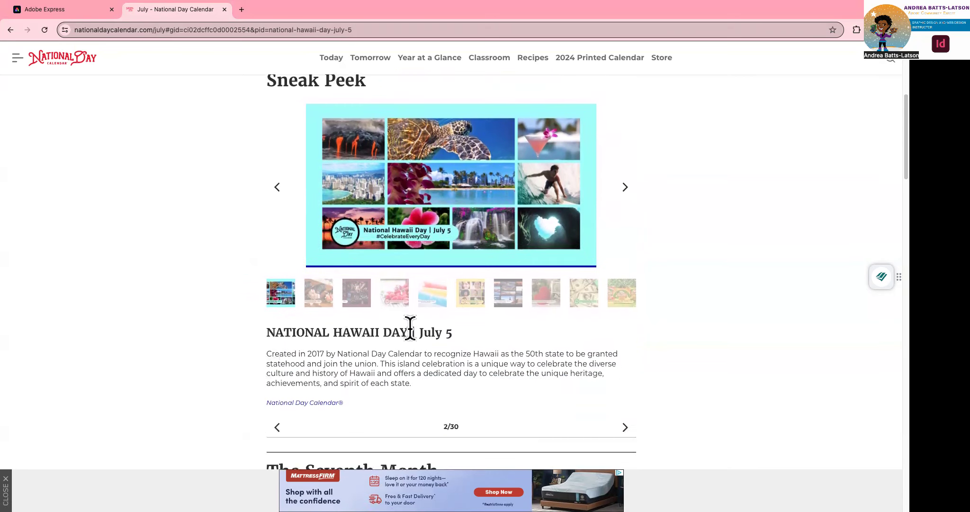
{"action": "left_click_drag", "start_coordinate": [407, 331], "coordinate": [262, 327]}
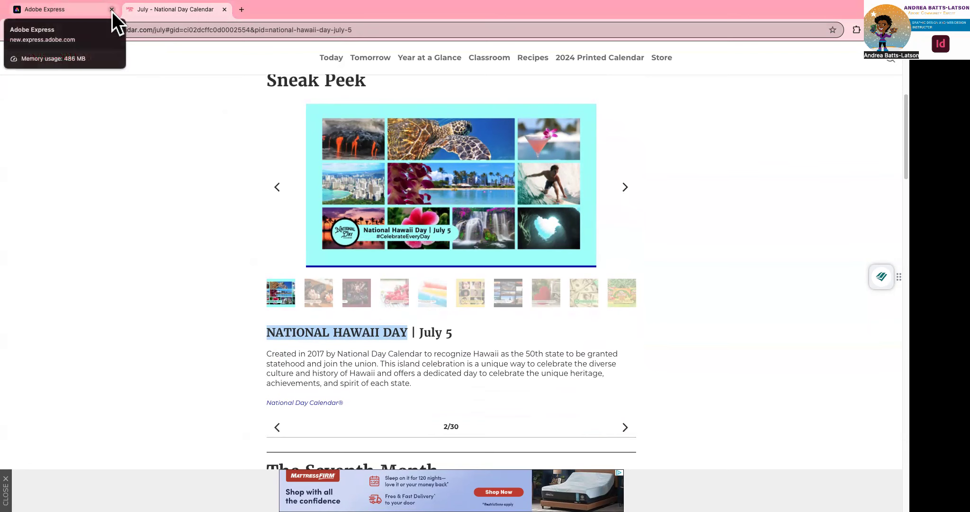
Switch to Adobe Express and search everything for "mood board".
{"action": "left_click", "coordinate": [90, 10]}
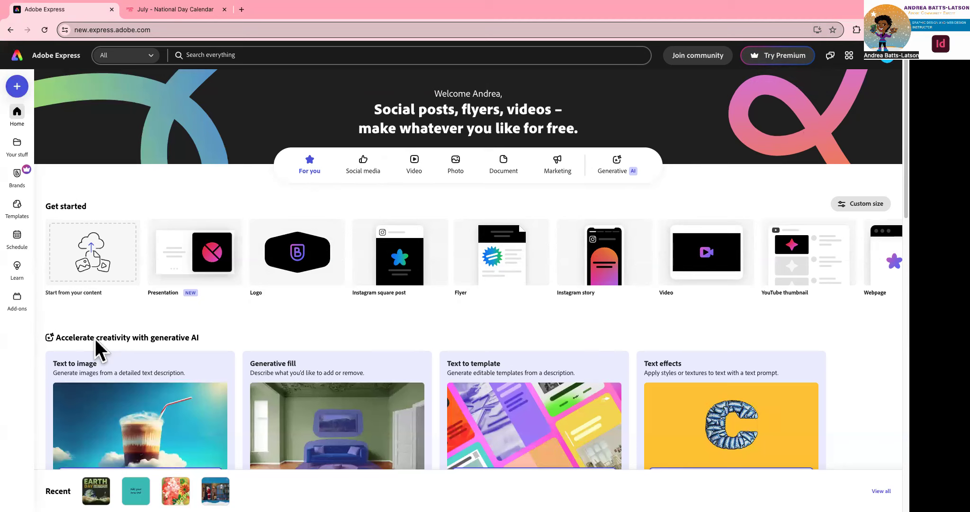
{"action": "mouse_move", "coordinate": [166, 246]}
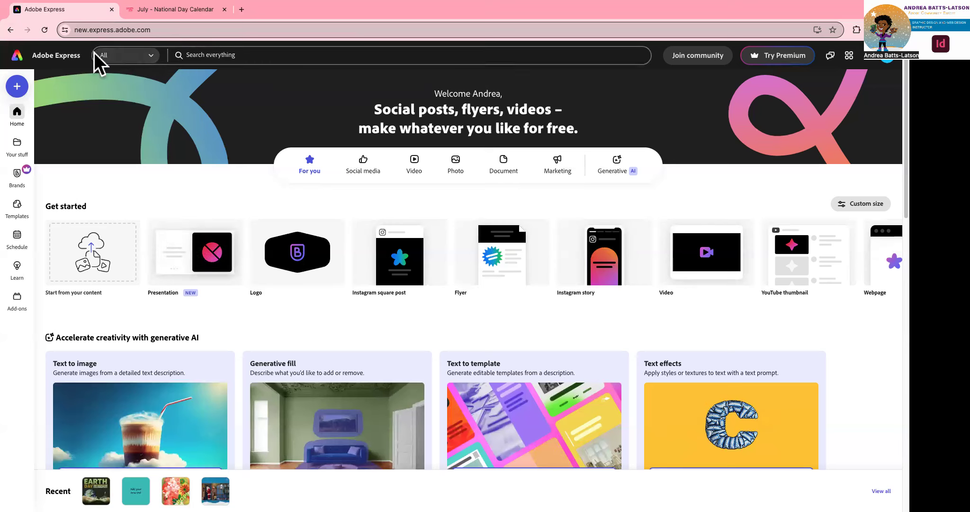
{"action": "left_click", "coordinate": [153, 57]}
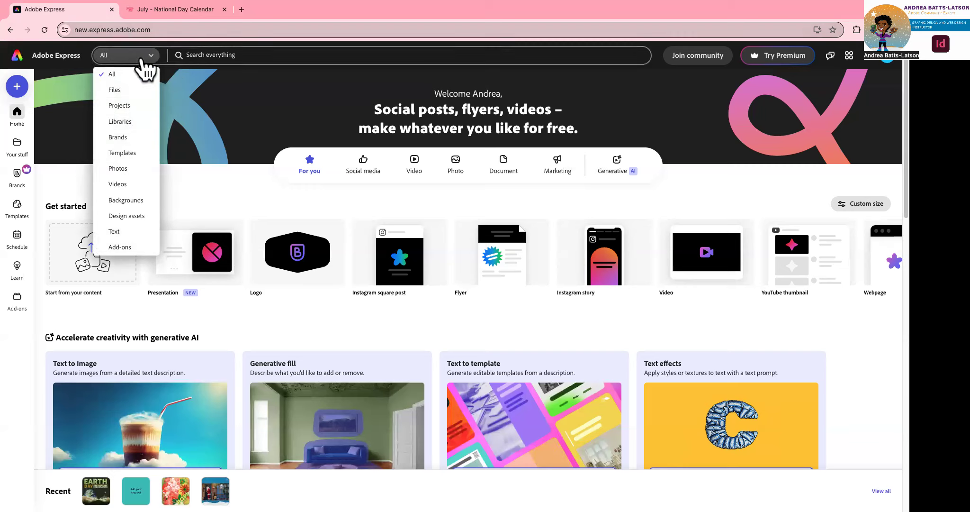
{"action": "left_click", "coordinate": [209, 57]}
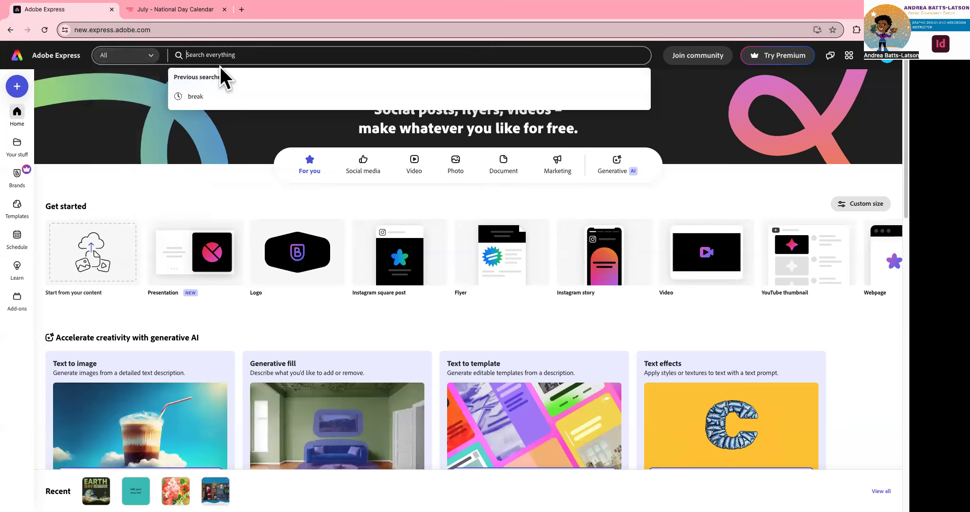
{"action": "type", "text": "o"}
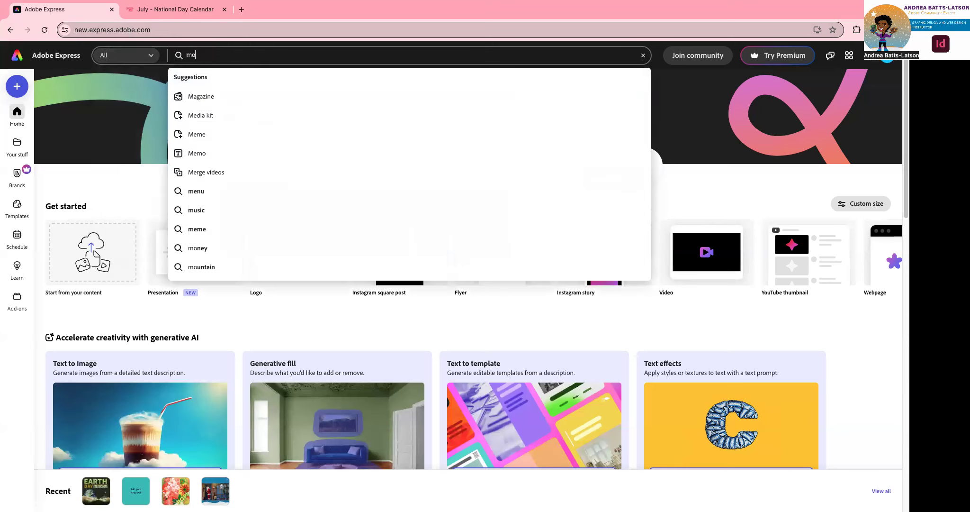
{"action": "type", "text": "od board"}
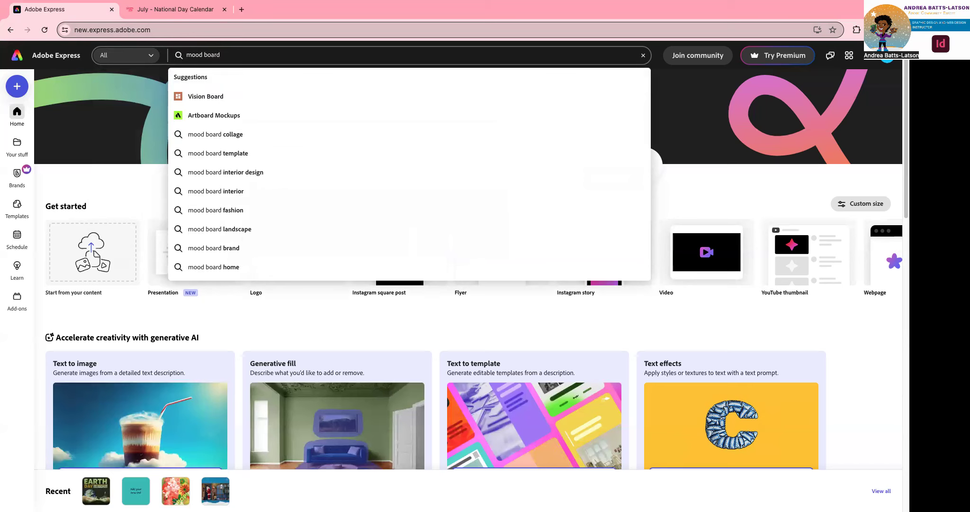
{"action": "key", "text": "Return"}
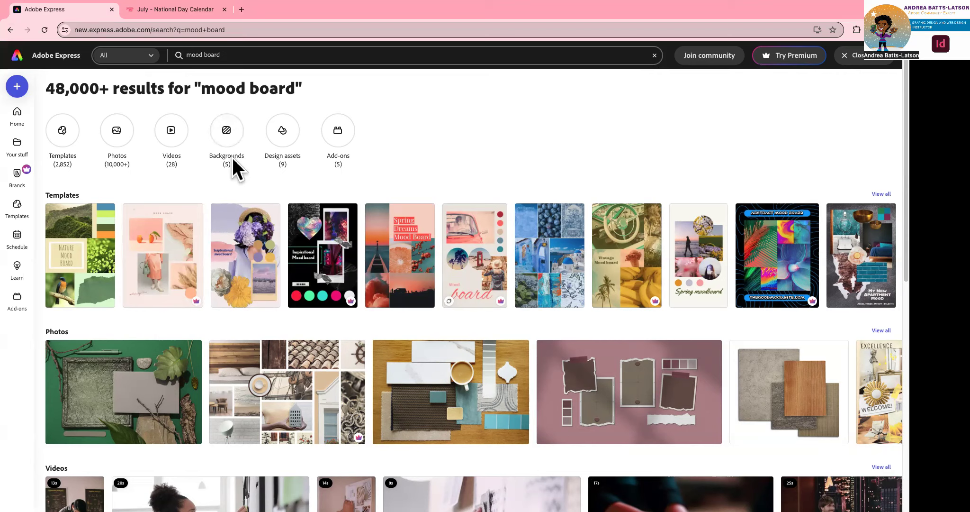
Refine the search to "mood board hawaii".
{"action": "left_click", "coordinate": [254, 55]}
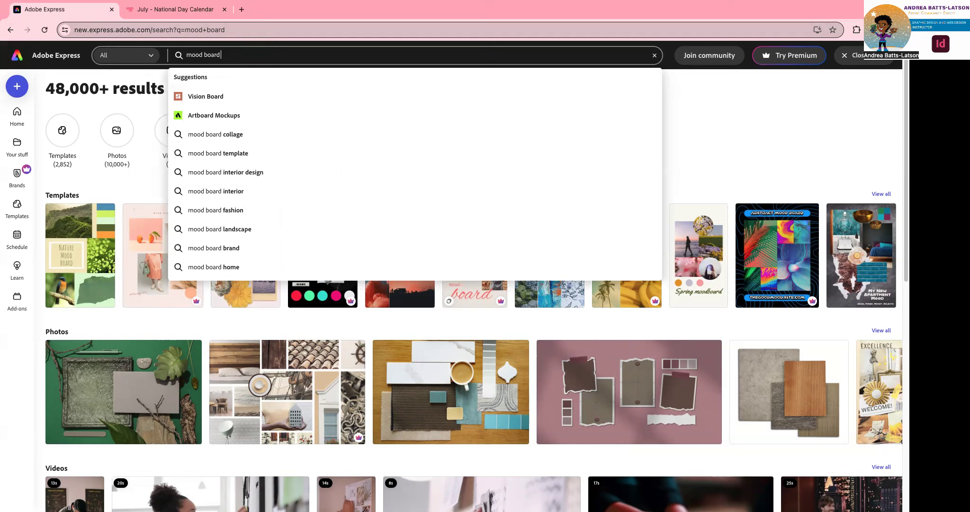
{"action": "type", "text": "hawaii"}
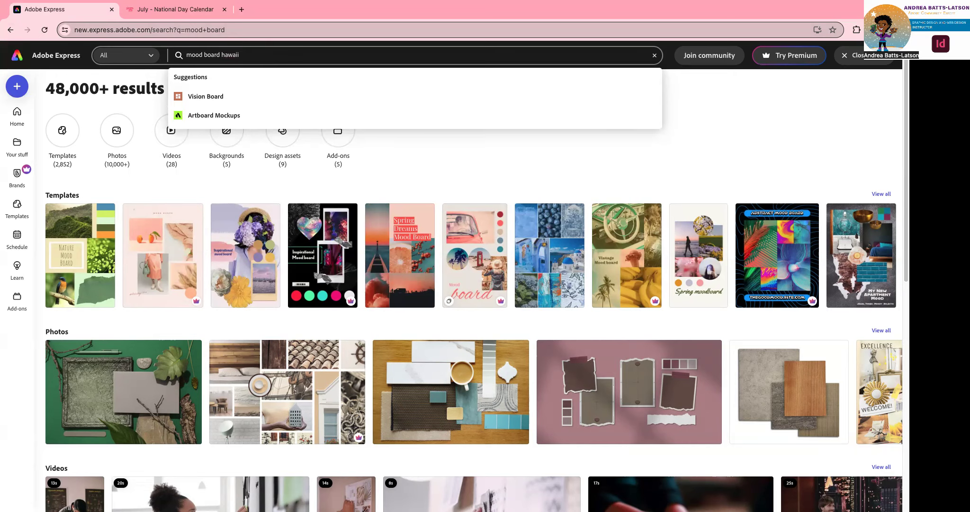
{"action": "key", "text": "Return"}
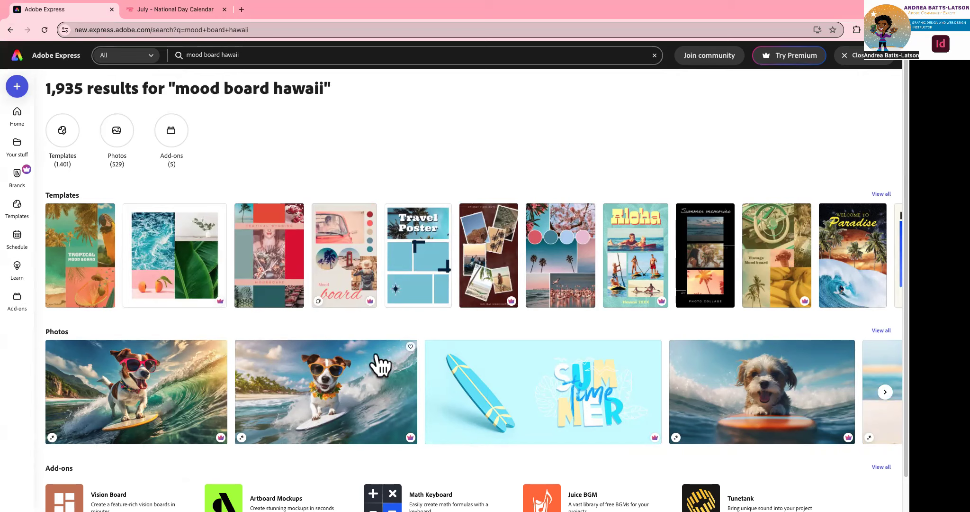
Browse the template results, mark the Blue and Pink Pinterest Color Mood Board as a favorite and open it for customizing.
{"action": "scroll", "coordinate": [326, 323], "scroll_direction": "down", "scroll_amount": 1}
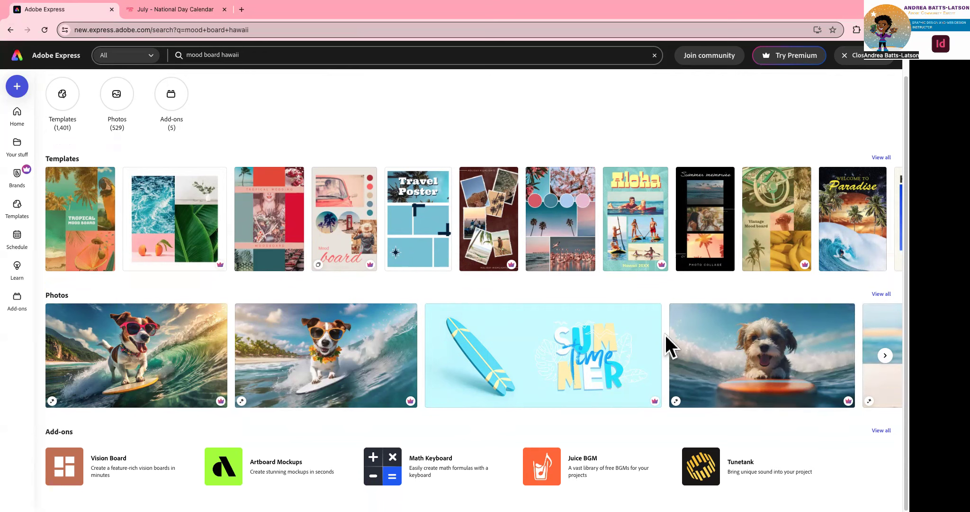
{"action": "scroll", "coordinate": [666, 335], "scroll_direction": "up", "scroll_amount": 1}
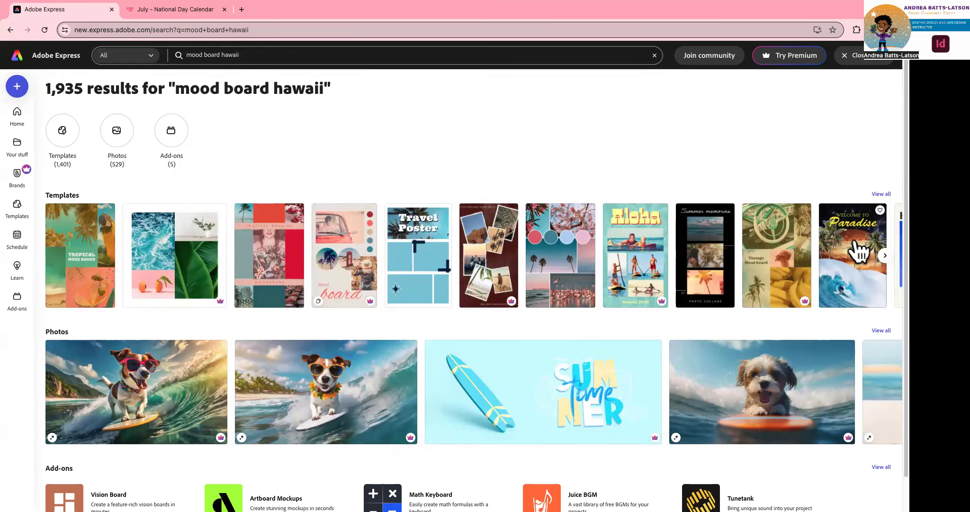
{"action": "left_click", "coordinate": [884, 256]}
{"action": "left_click", "coordinate": [884, 256]}
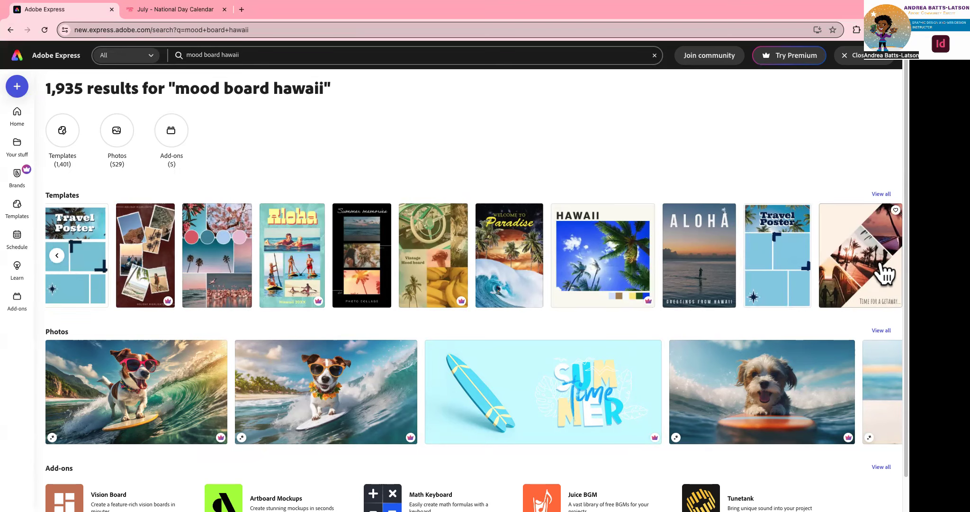
{"action": "scroll", "coordinate": [660, 289], "scroll_direction": "down", "scroll_amount": 1}
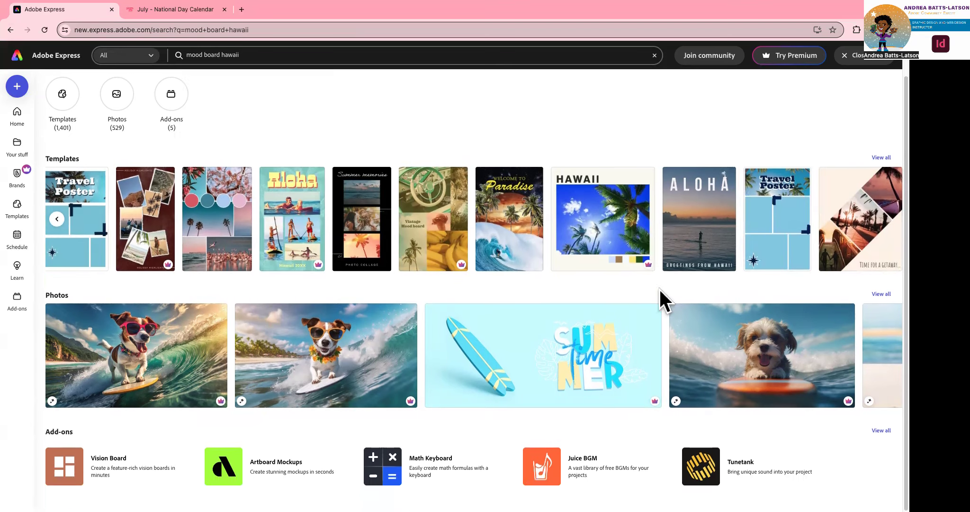
{"action": "left_click", "coordinate": [56, 220]}
{"action": "left_click", "coordinate": [57, 220]}
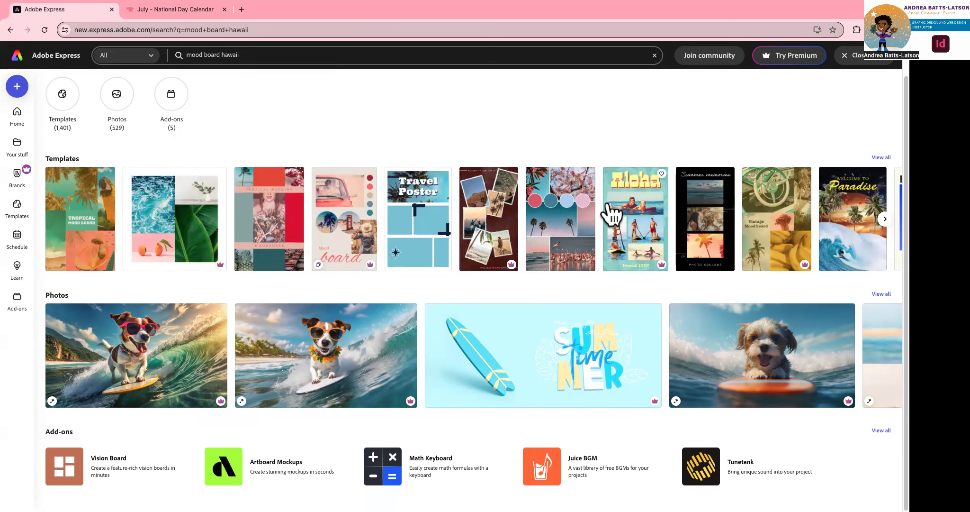
{"action": "left_click", "coordinate": [557, 226]}
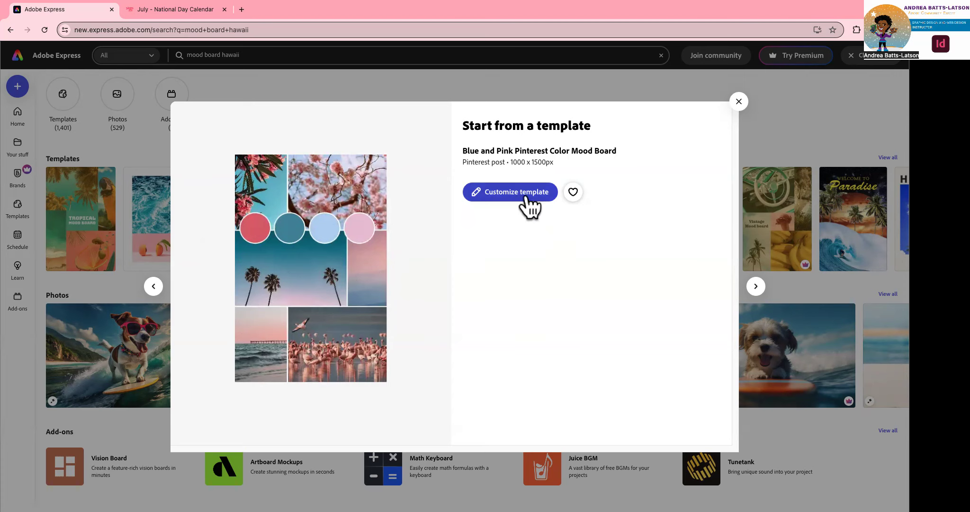
{"action": "left_click", "coordinate": [573, 192]}
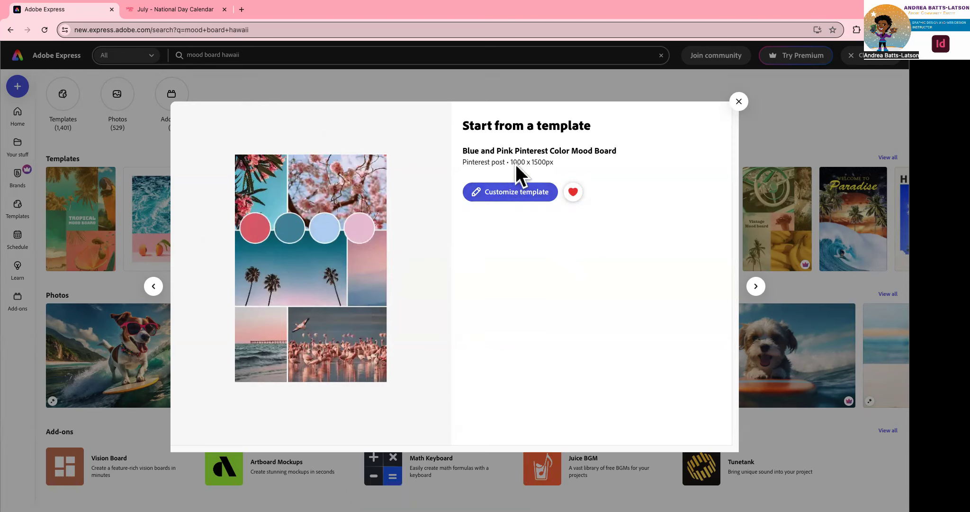
{"action": "left_click", "coordinate": [523, 192]}
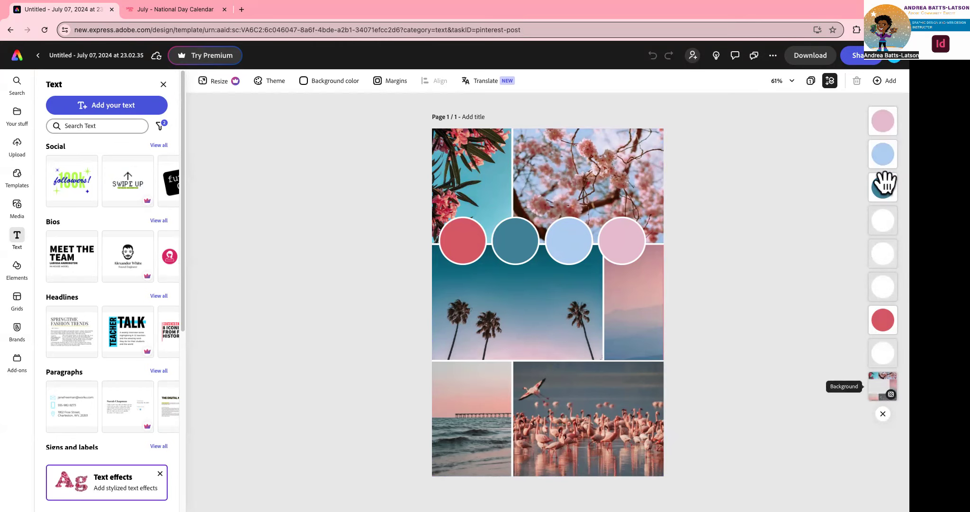
Insert the "100k followers!" social text design on the page, keeping the layer stack shown.
{"action": "left_click", "coordinate": [882, 416]}
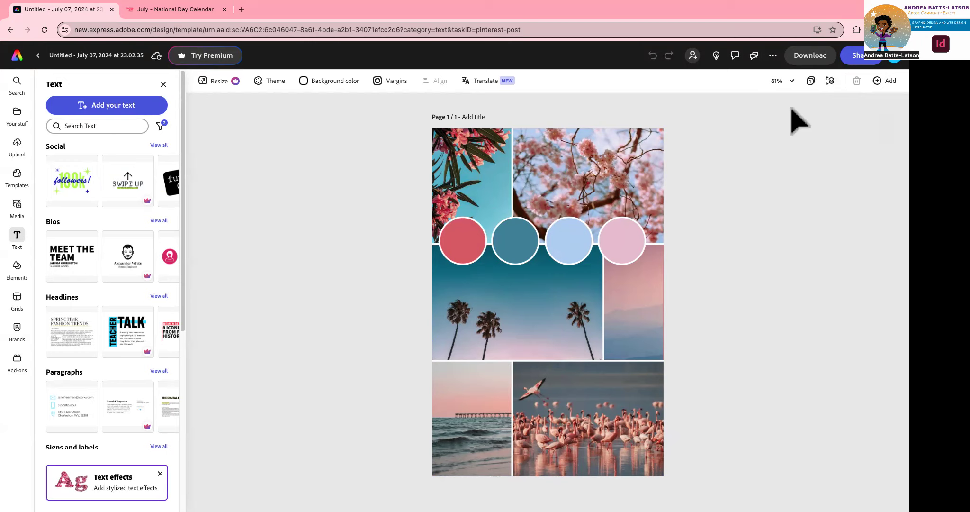
{"action": "left_click", "coordinate": [830, 82]}
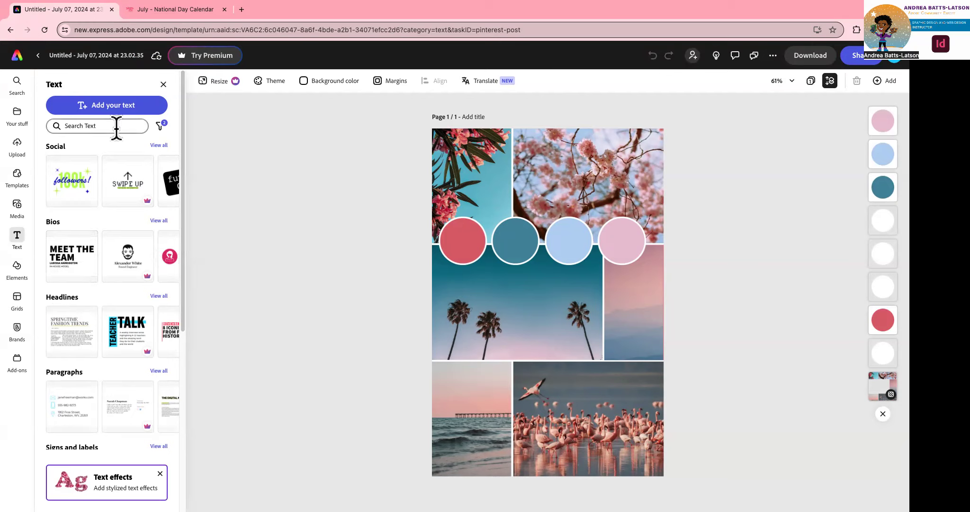
{"action": "left_click", "coordinate": [71, 192]}
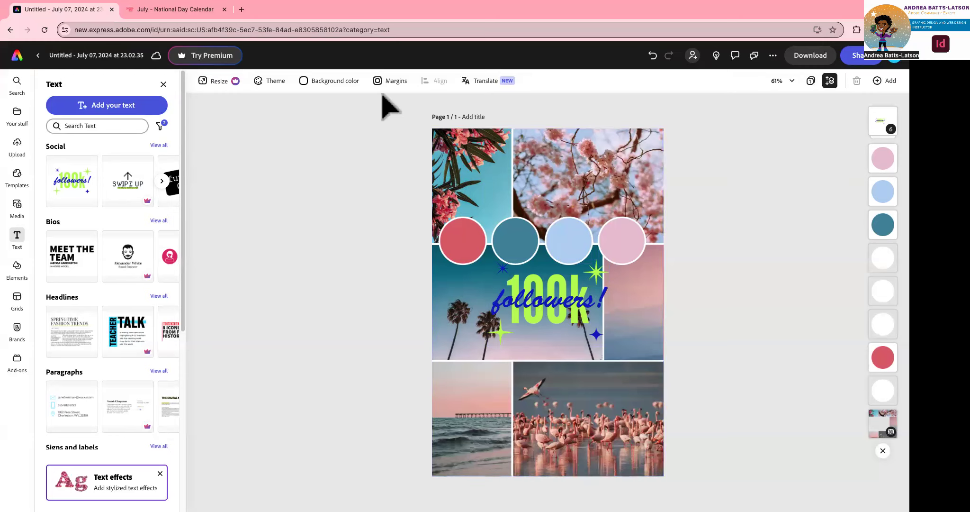
Rename the file as "Happie's Mood Board".
{"action": "left_click", "coordinate": [98, 55]}
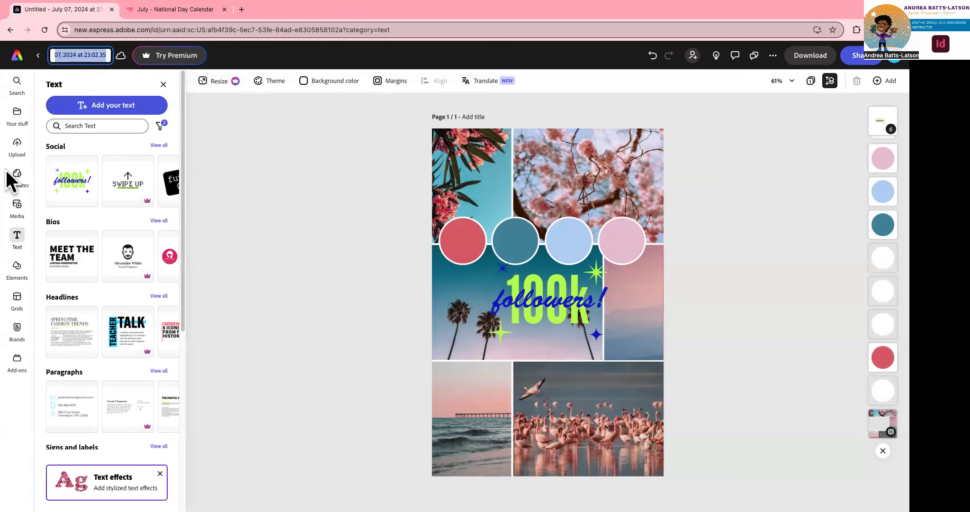
{"action": "type", "text": "Happ"}
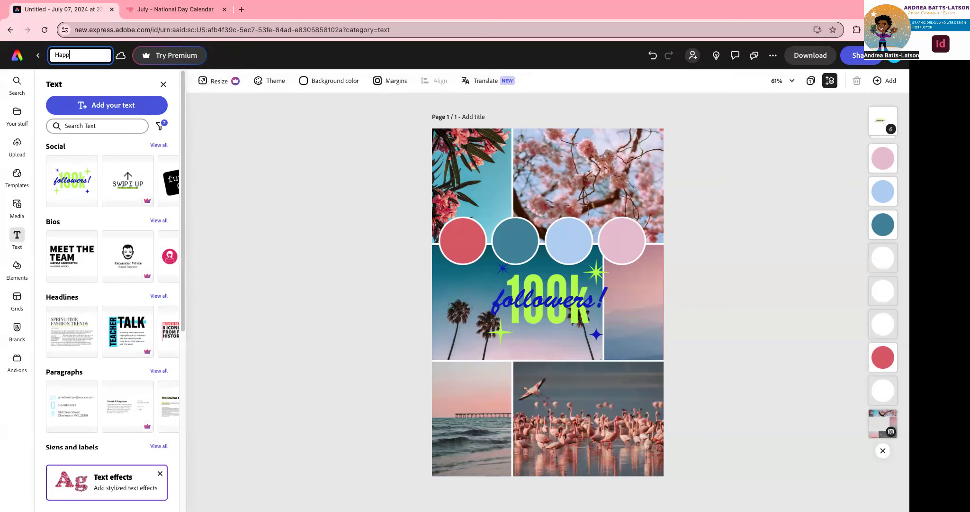
{"action": "type", "text": "ie's Mood Board"}
{"action": "key", "text": "Escape"}
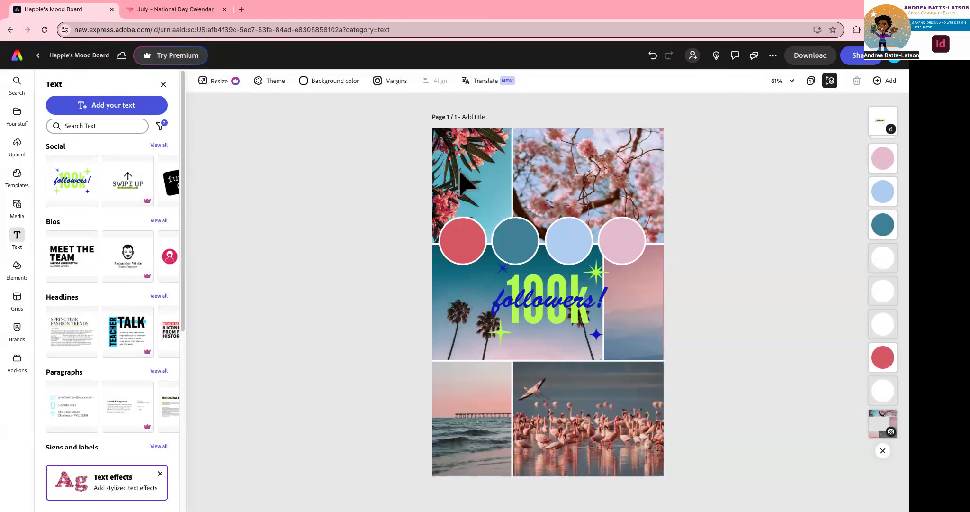
Give page 1 the title "Hawaii".
{"action": "left_click", "coordinate": [472, 117]}
{"action": "type", "text": "Mood"}
{"action": "key", "text": "BackSpace"}
{"action": "key", "text": "BackSpace"}
{"action": "key", "text": "BackSpace"}
{"action": "key", "text": "BackSpace"}
{"action": "type", "text": "Hawaii"}
{"action": "left_click", "coordinate": [368, 212]}
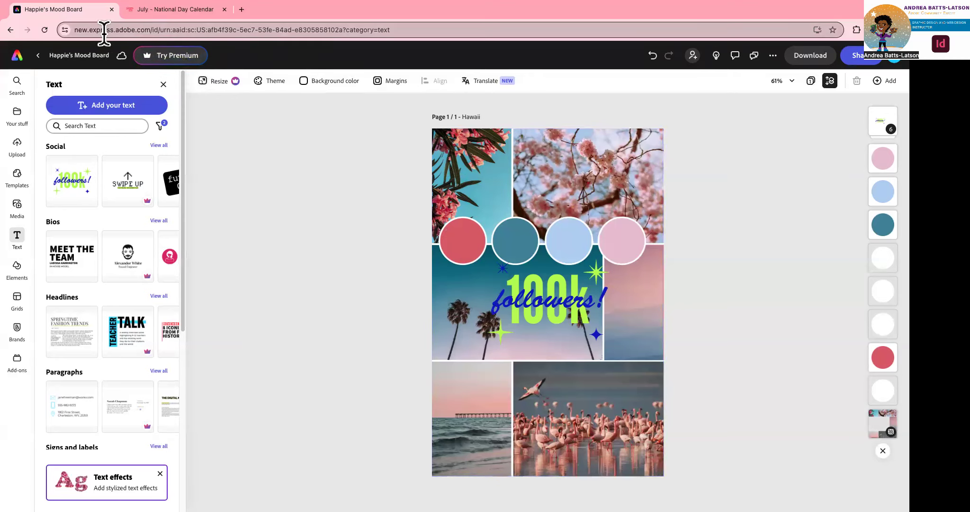
{"action": "left_click", "coordinate": [459, 168]}
{"action": "left_click", "coordinate": [493, 182]}
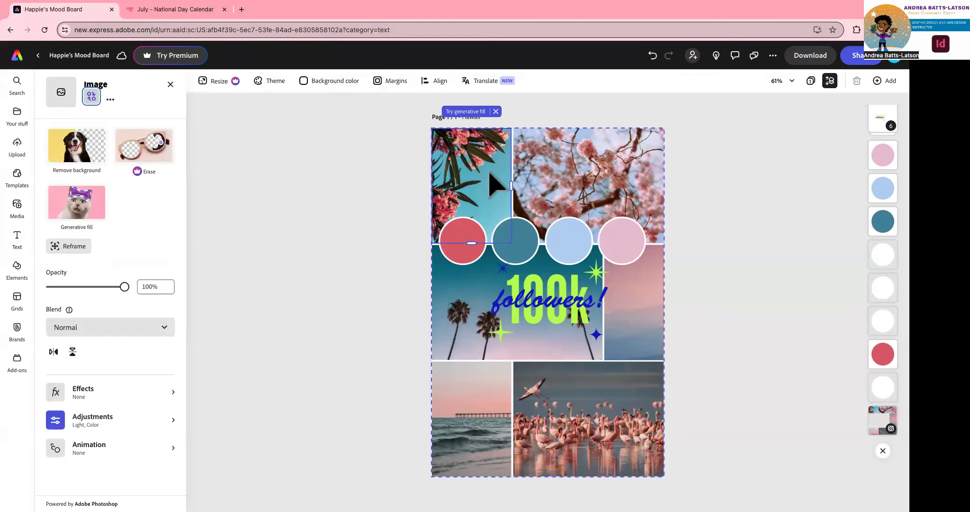
{"action": "left_click", "coordinate": [333, 185]}
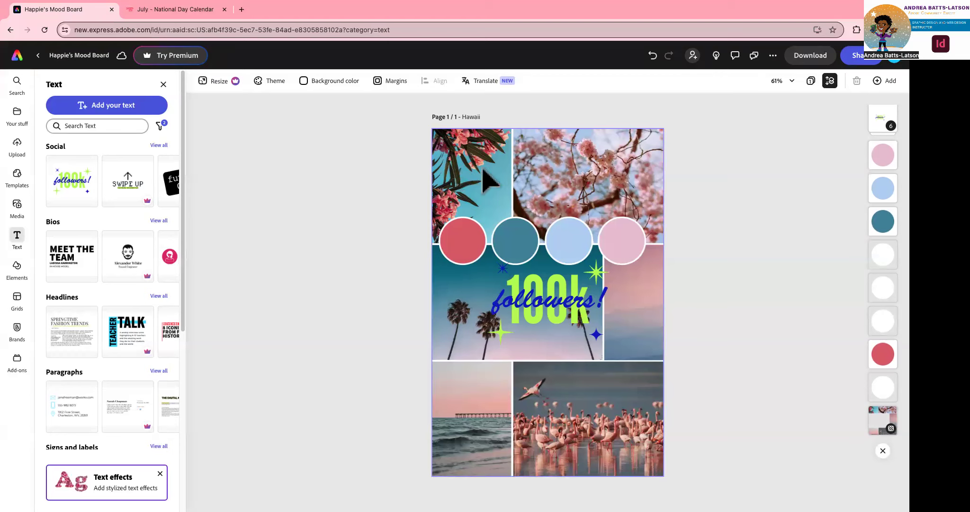
Select the whole photo grid and set its padding to 15.
{"action": "left_click", "coordinate": [583, 174]}
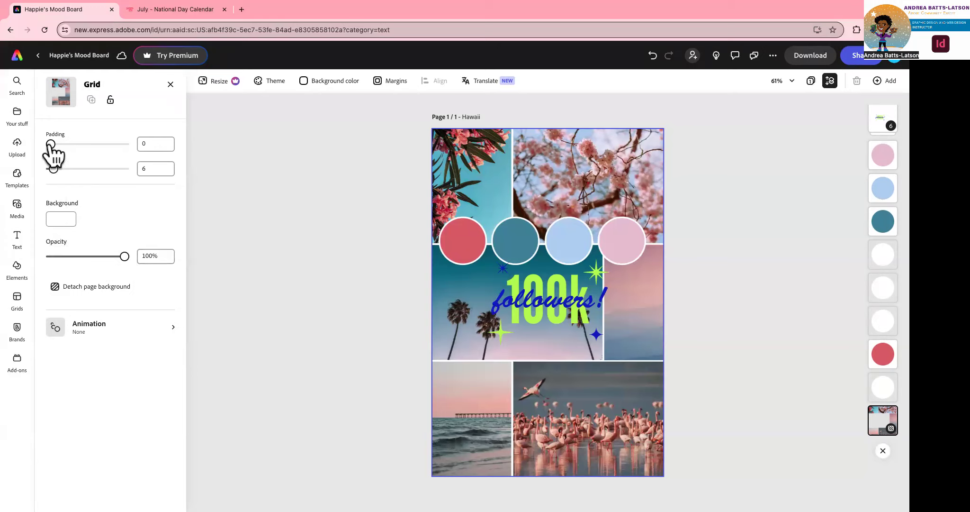
{"action": "mouse_move", "coordinate": [51, 145]}
{"action": "left_mouse_down"}
{"action": "mouse_move", "coordinate": [101, 143]}
{"action": "mouse_move", "coordinate": [53, 143]}
{"action": "left_mouse_up"}
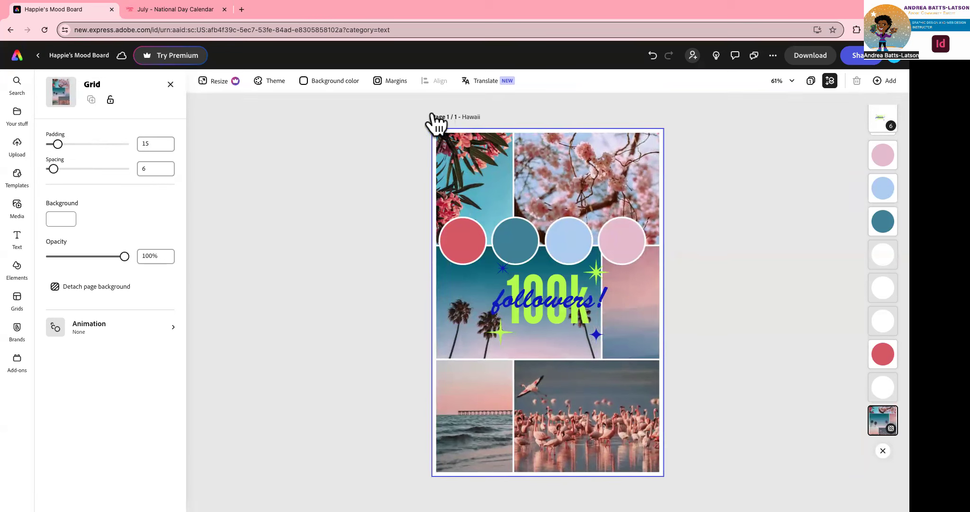
Set the page background to pink #E9C2D5 by sampling the pink circle with the eyedropper.
{"action": "left_click", "coordinate": [306, 85]}
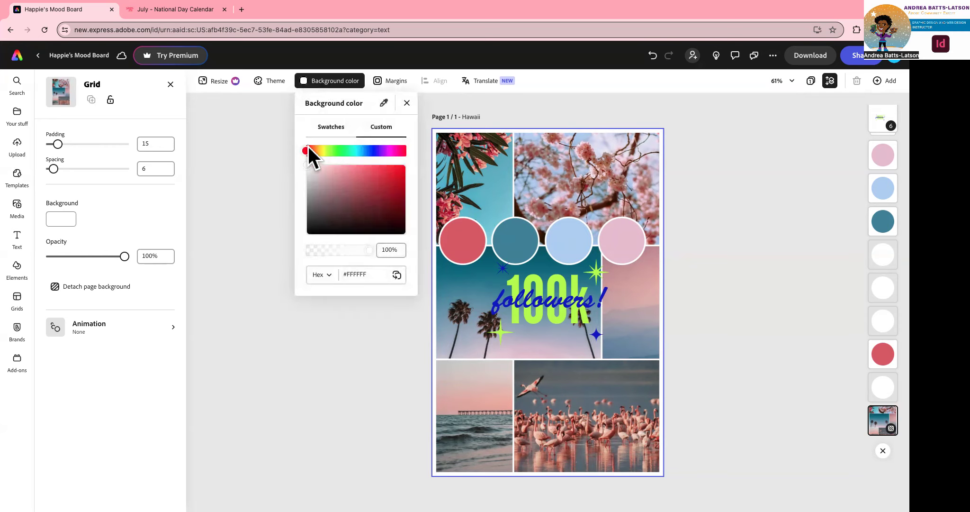
{"action": "left_click", "coordinate": [384, 103]}
{"action": "left_click", "coordinate": [621, 237]}
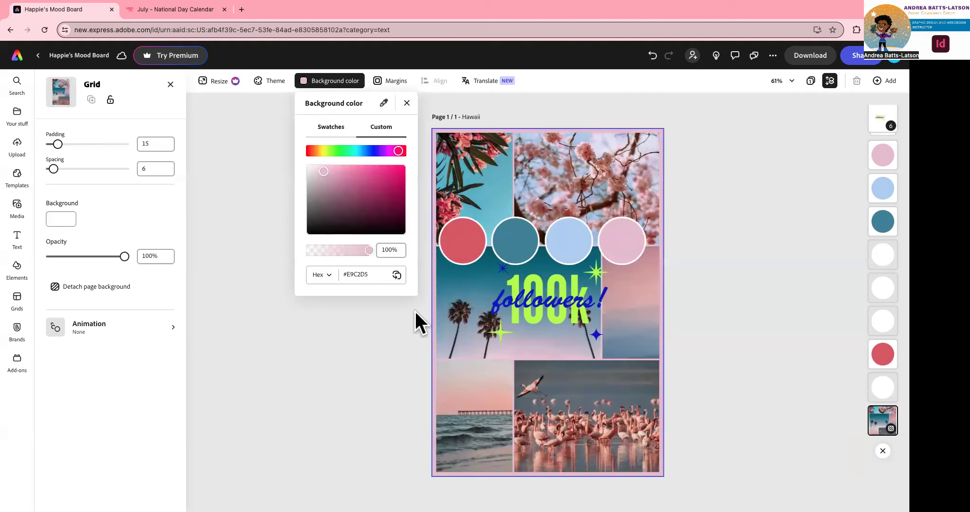
Set the page background to red #DD6470 by sampling the red circle with the eyedropper.
{"action": "left_click", "coordinate": [385, 103]}
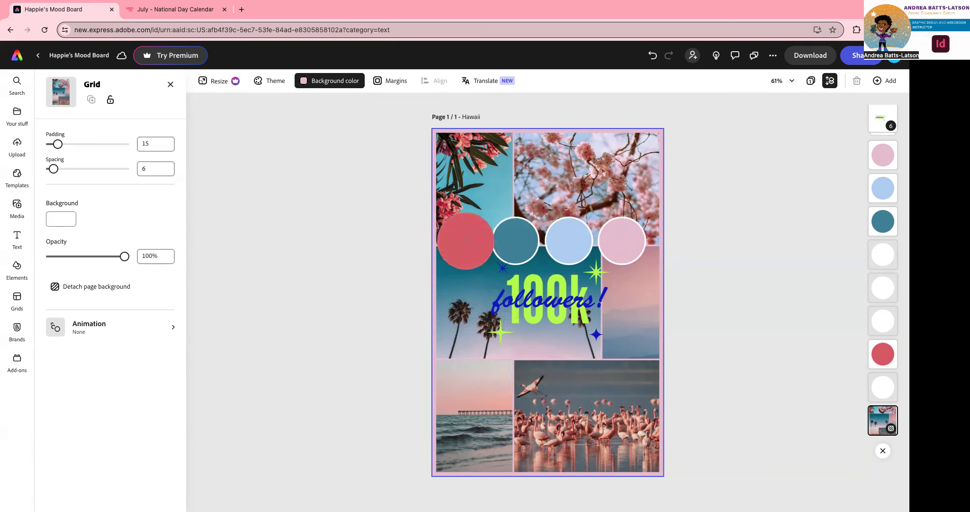
{"action": "left_click", "coordinate": [465, 240]}
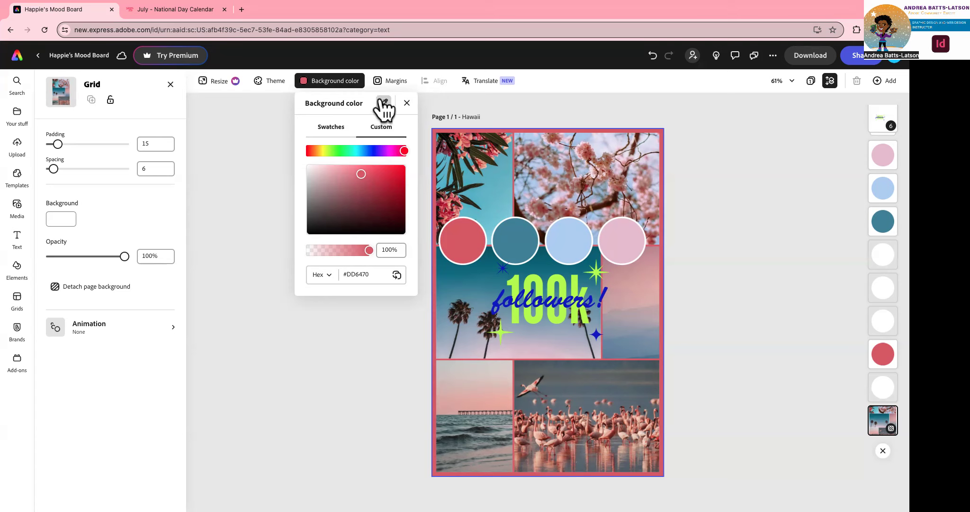
{"action": "left_click", "coordinate": [330, 136]}
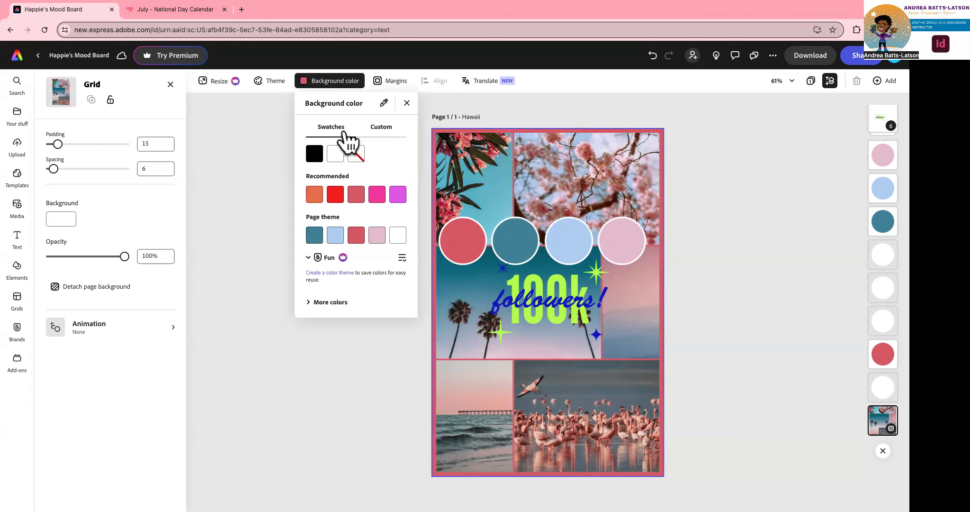
{"action": "left_click", "coordinate": [381, 135]}
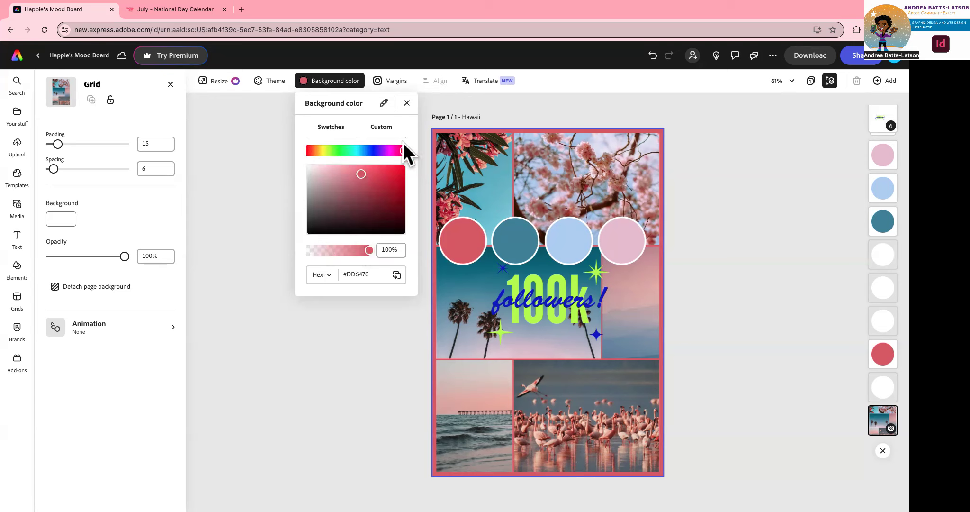
{"action": "left_click", "coordinate": [330, 275]}
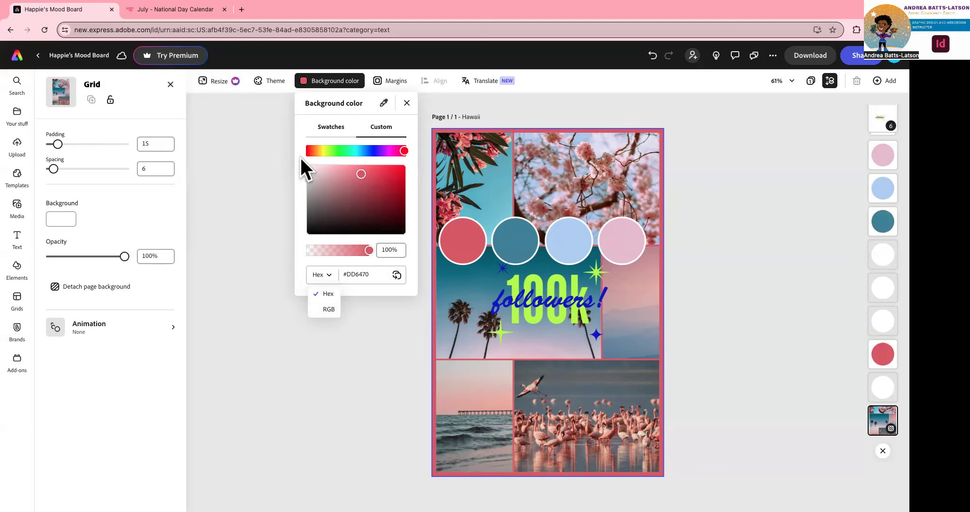
{"action": "key", "text": "Escape"}
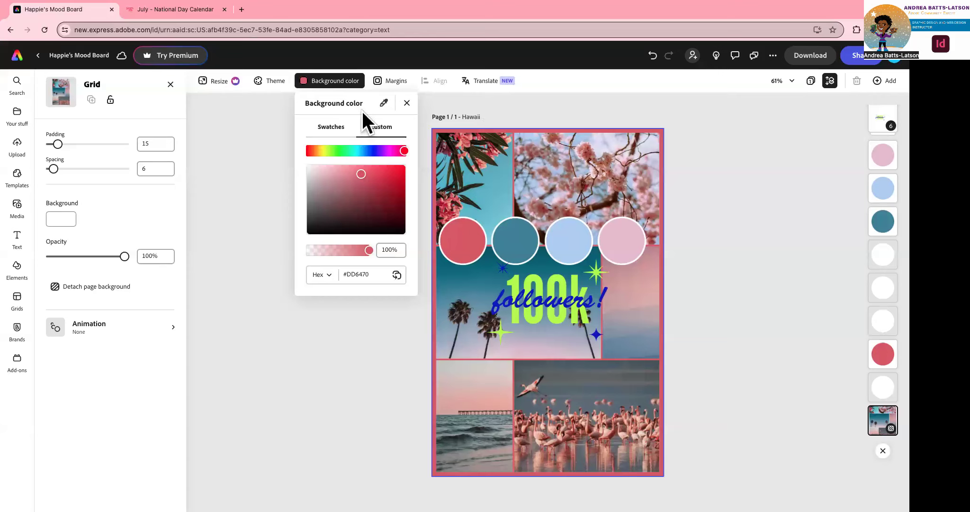
{"action": "left_click", "coordinate": [407, 103]}
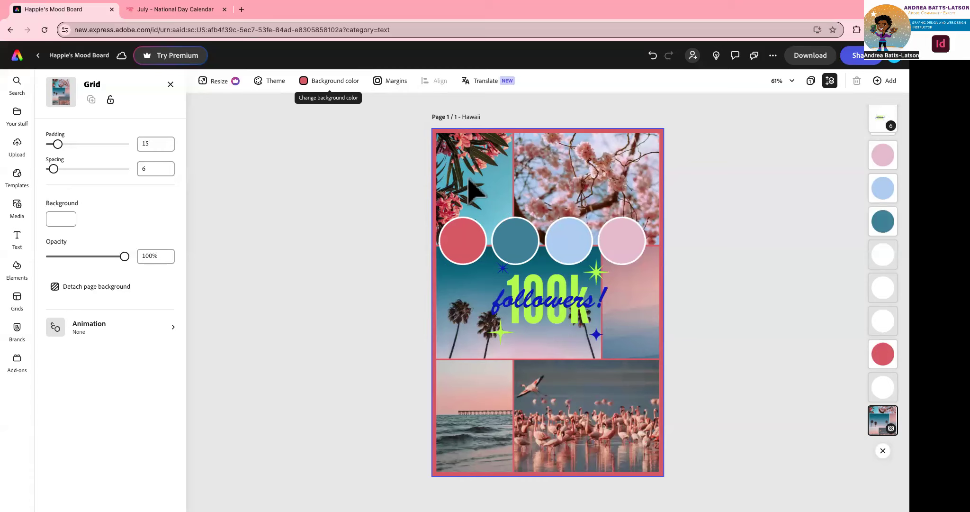
Select the pink-flower photo beside the cherry blossoms in the grid and search the replacement photos for "hawaii".
{"action": "left_click", "coordinate": [454, 167]}
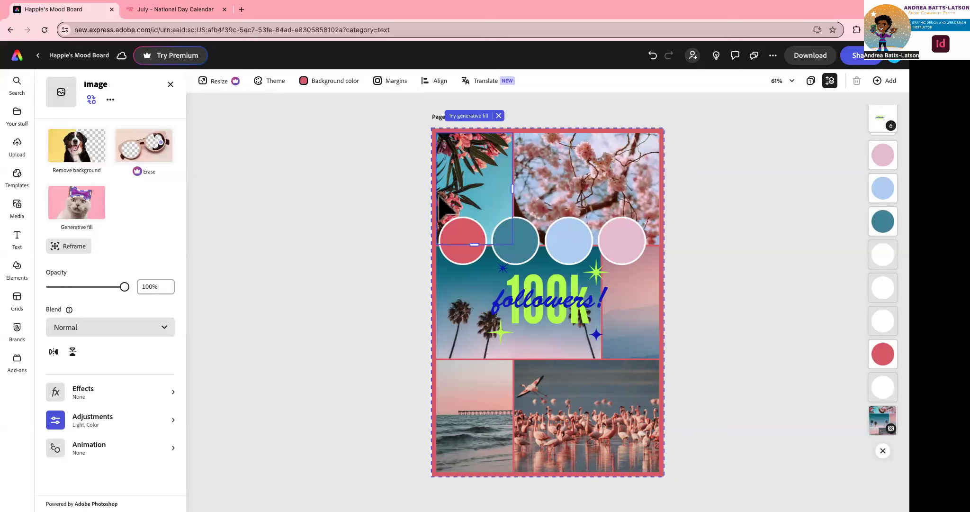
{"action": "left_click", "coordinate": [90, 100]}
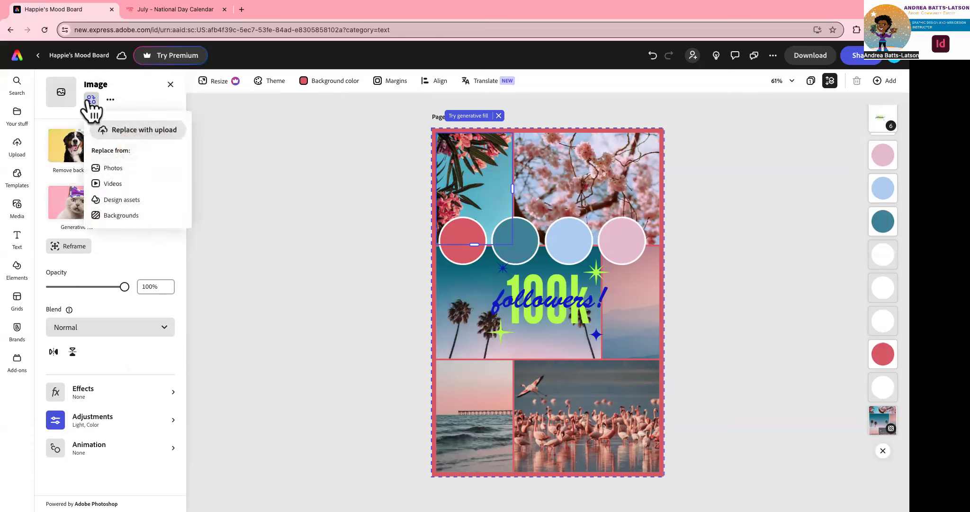
{"action": "left_click", "coordinate": [116, 168]}
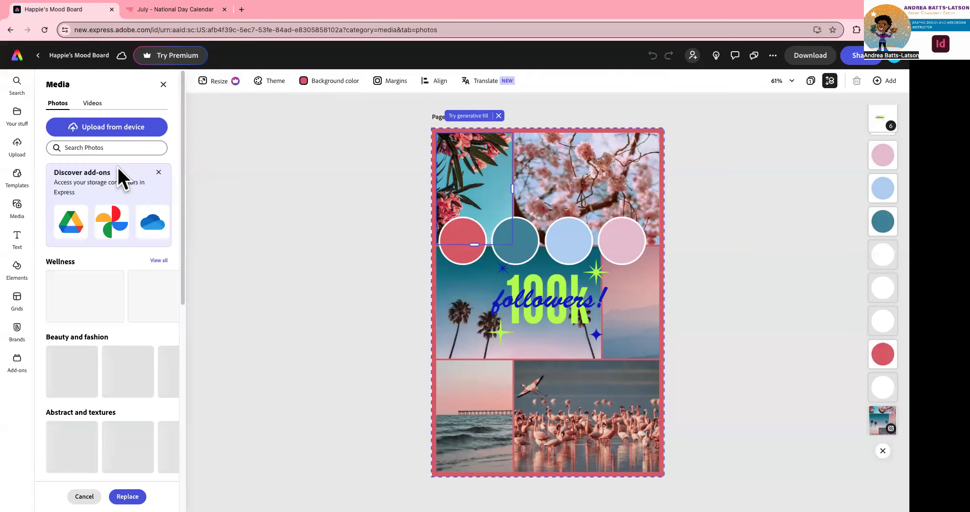
{"action": "left_click", "coordinate": [105, 148]}
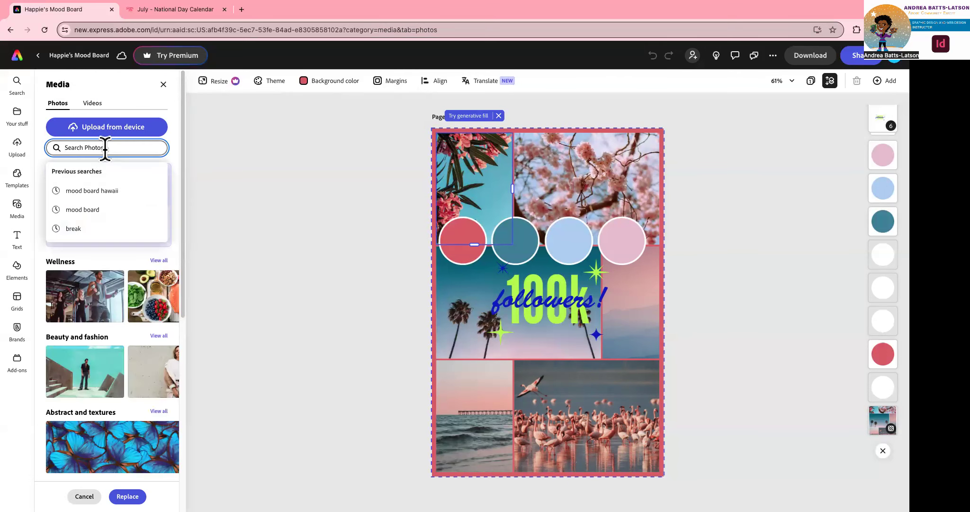
{"action": "type", "text": "hawaii"}
{"action": "key", "text": "Return"}
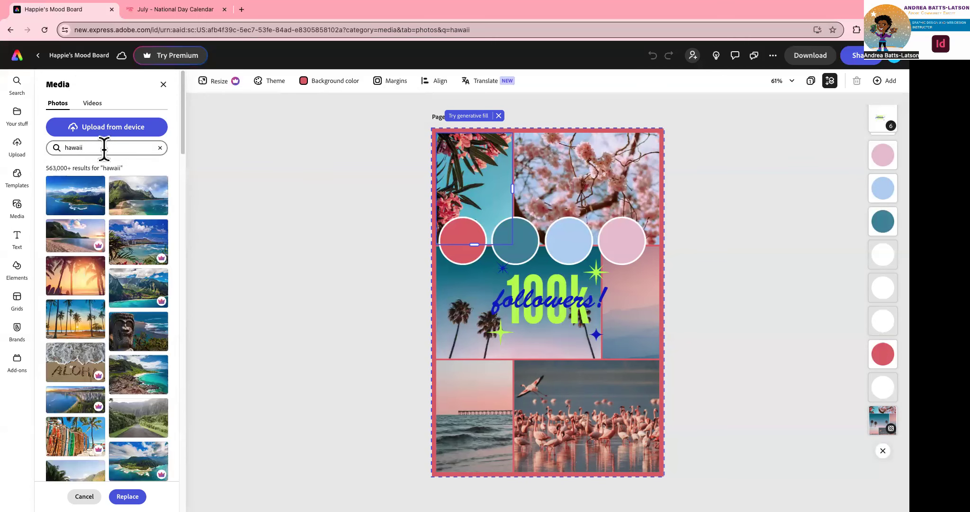
Replace the pink-flower photo with the tropical beach photo showing a palm tree, turquoise water and a green hill.
{"action": "scroll", "coordinate": [90, 287], "scroll_direction": "down", "scroll_amount": 1}
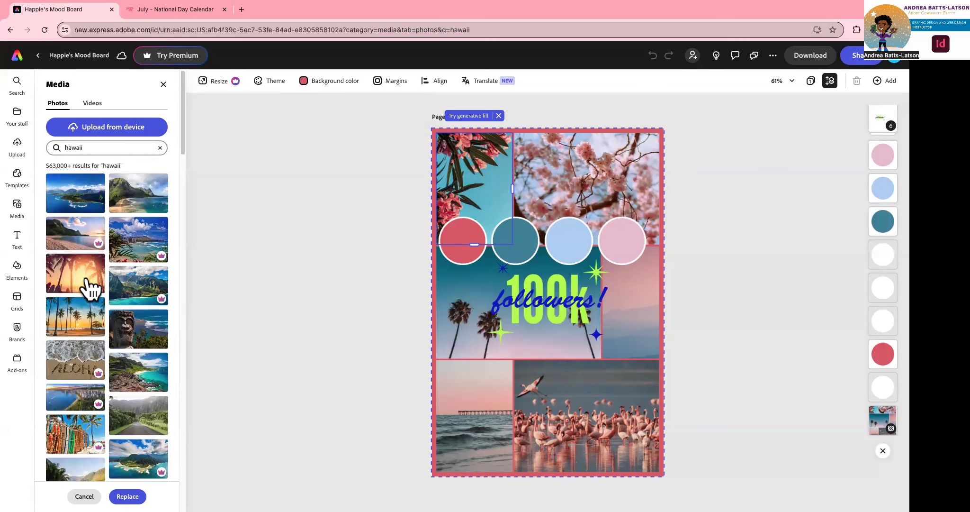
{"action": "scroll", "coordinate": [90, 287], "scroll_direction": "down", "scroll_amount": 3}
{"action": "scroll", "coordinate": [90, 286], "scroll_direction": "down", "scroll_amount": 2}
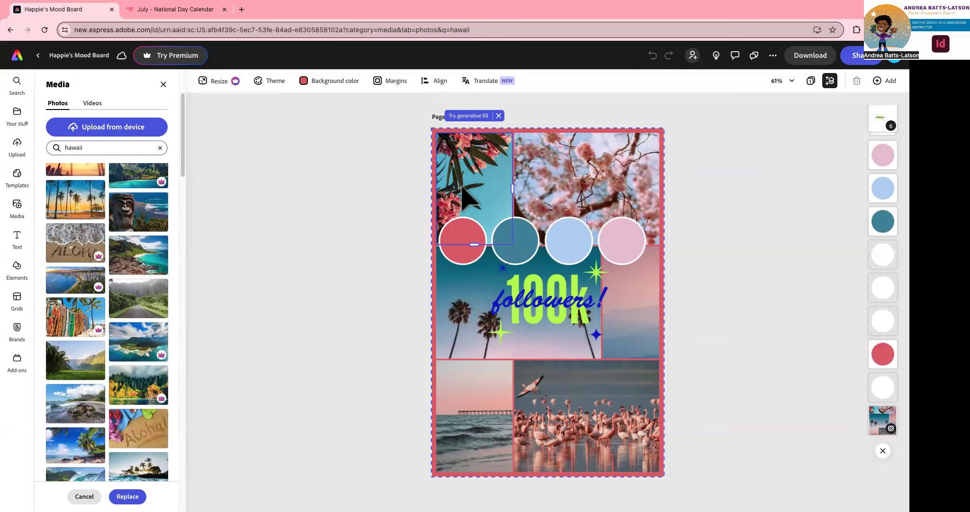
{"action": "scroll", "coordinate": [87, 272], "scroll_direction": "down", "scroll_amount": 6}
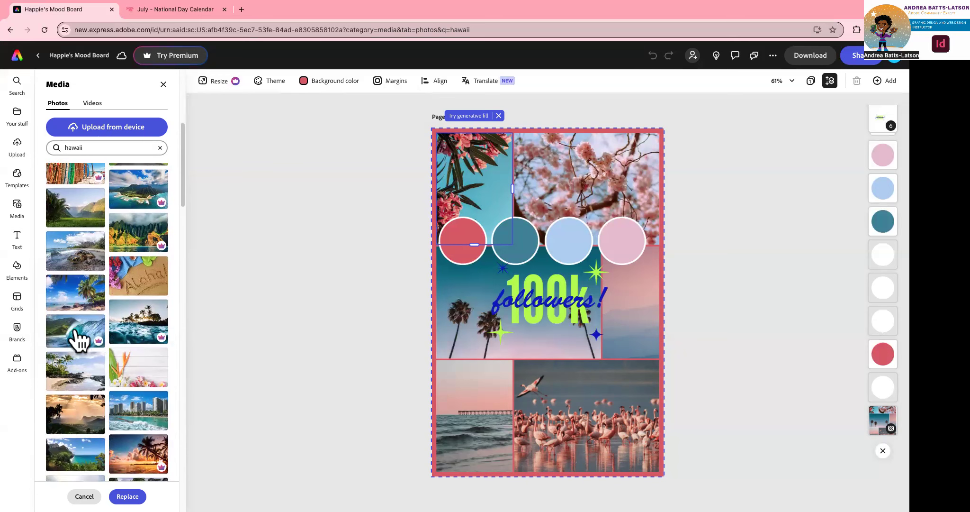
{"action": "scroll", "coordinate": [77, 334], "scroll_direction": "down", "scroll_amount": 9}
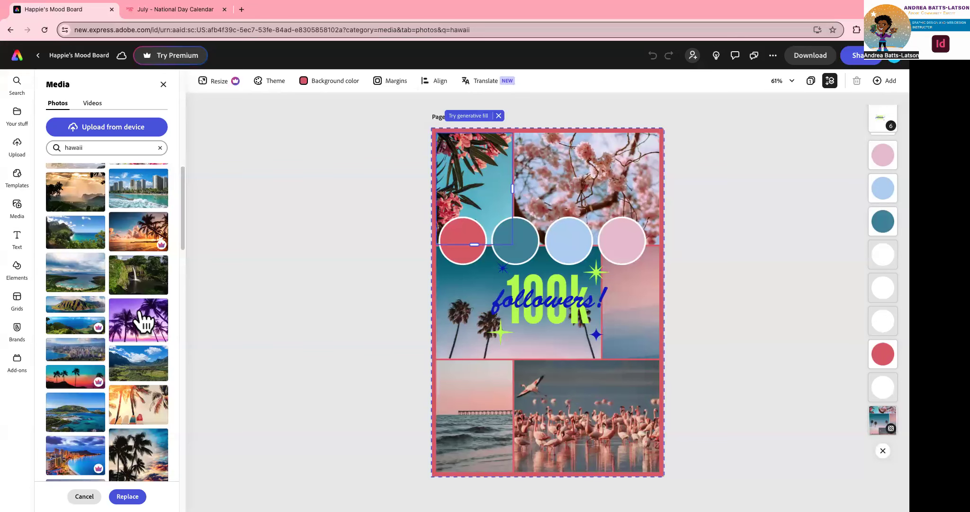
{"action": "scroll", "coordinate": [140, 318], "scroll_direction": "down", "scroll_amount": 10}
{"action": "scroll", "coordinate": [141, 318], "scroll_direction": "down", "scroll_amount": 5}
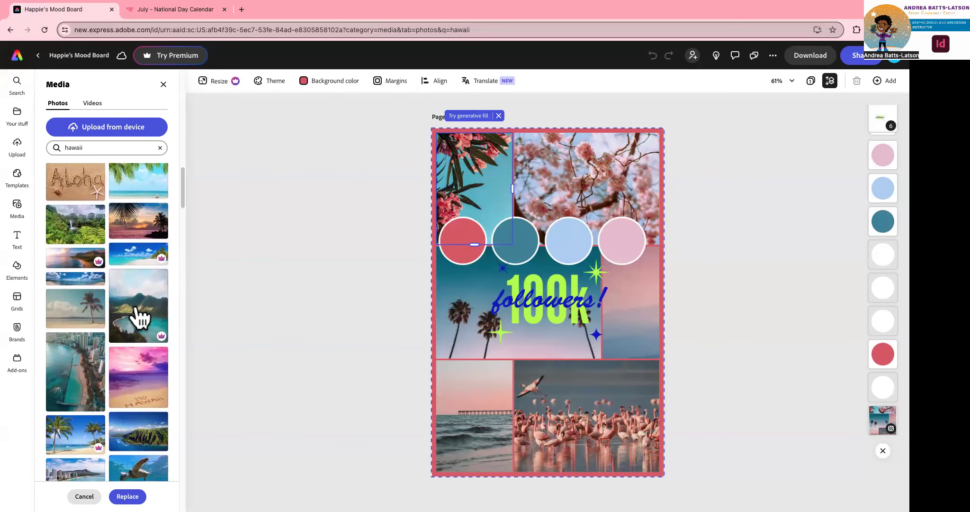
{"action": "scroll", "coordinate": [131, 363], "scroll_direction": "down", "scroll_amount": 3}
{"action": "scroll", "coordinate": [132, 362], "scroll_direction": "down", "scroll_amount": 10}
{"action": "scroll", "coordinate": [132, 363], "scroll_direction": "down", "scroll_amount": 10}
{"action": "scroll", "coordinate": [133, 361], "scroll_direction": "down", "scroll_amount": 2}
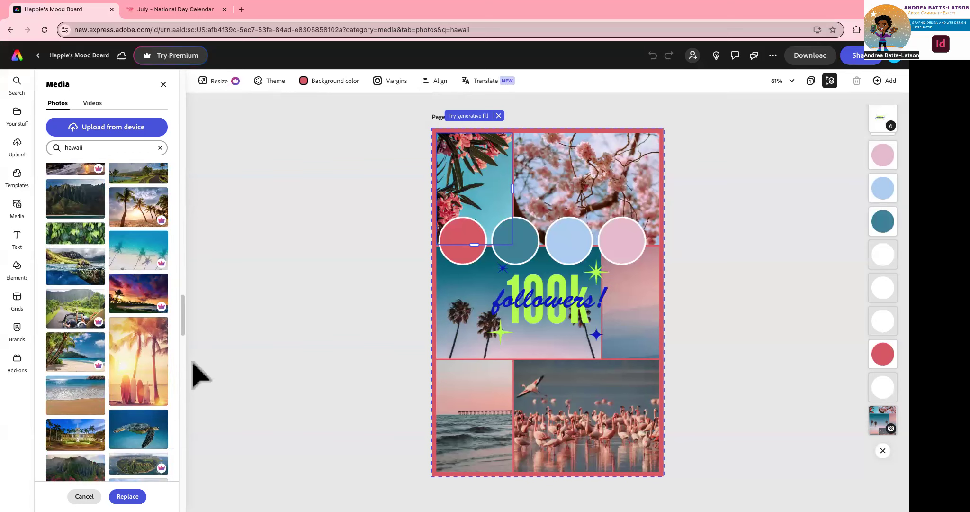
{"action": "scroll", "coordinate": [144, 342], "scroll_direction": "down", "scroll_amount": 2}
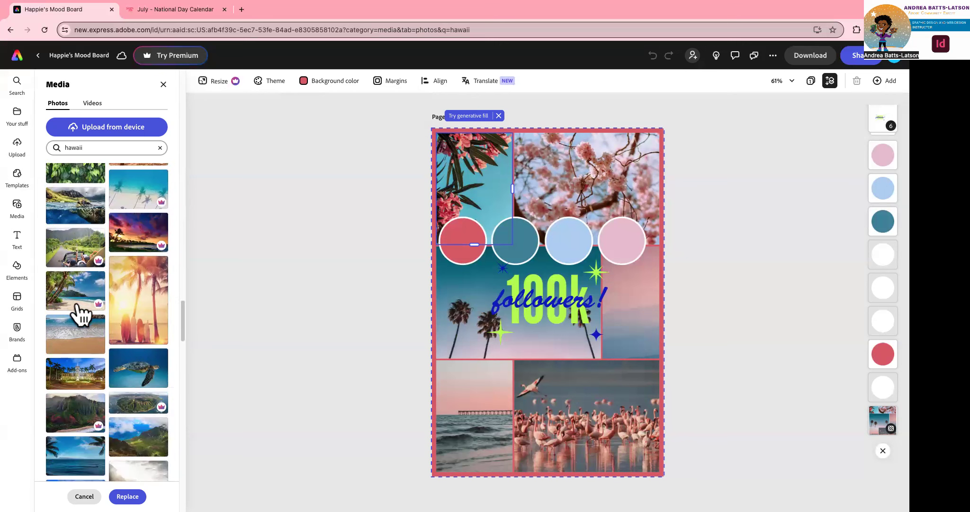
{"action": "left_click", "coordinate": [77, 306]}
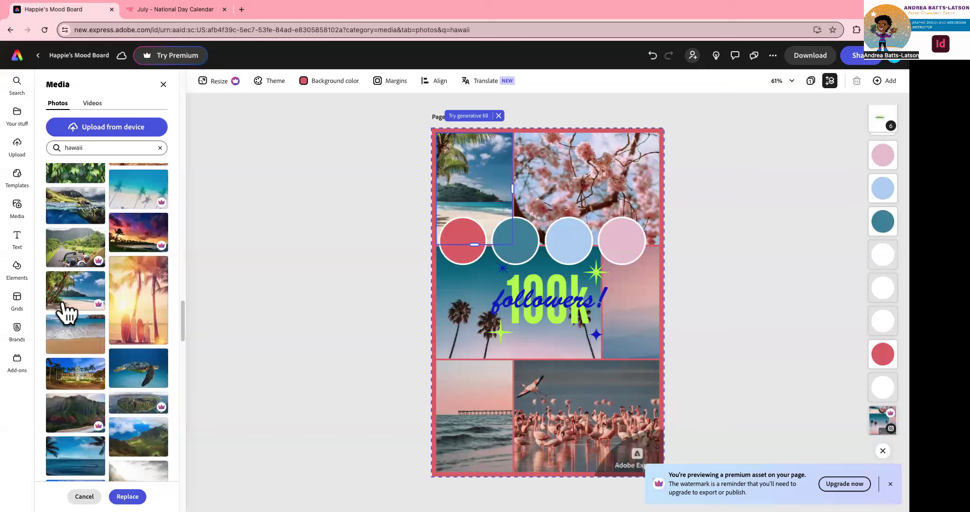
{"action": "scroll", "coordinate": [147, 273], "scroll_direction": "down", "scroll_amount": 10}
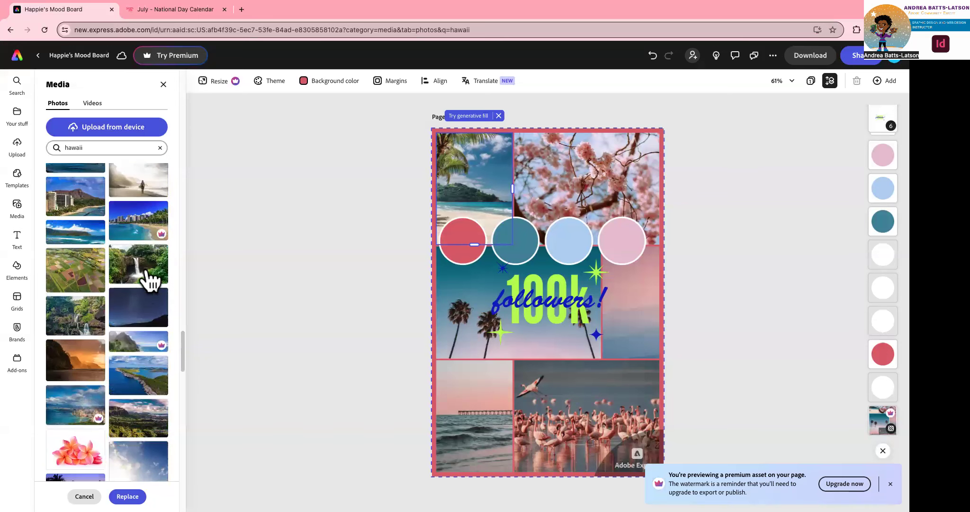
{"action": "scroll", "coordinate": [146, 273], "scroll_direction": "down", "scroll_amount": 5}
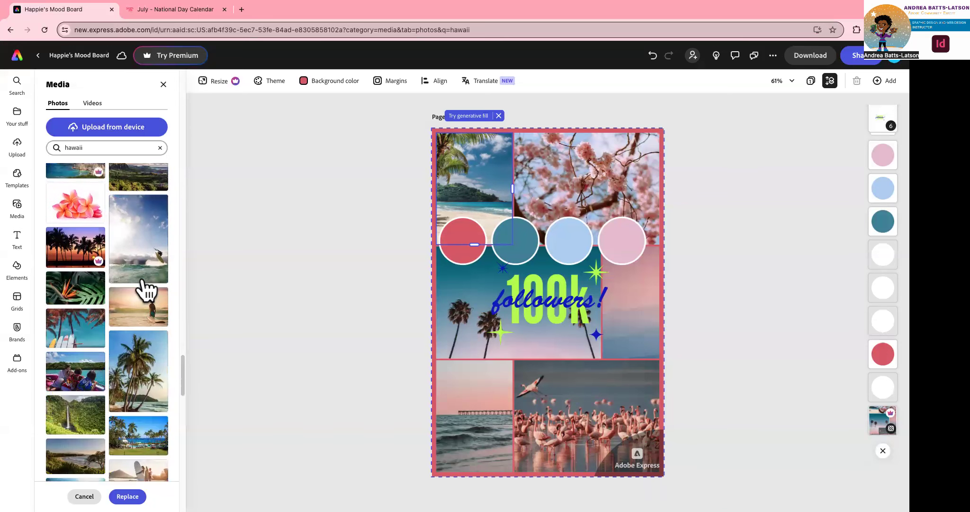
{"action": "scroll", "coordinate": [107, 298], "scroll_direction": "down", "scroll_amount": 1}
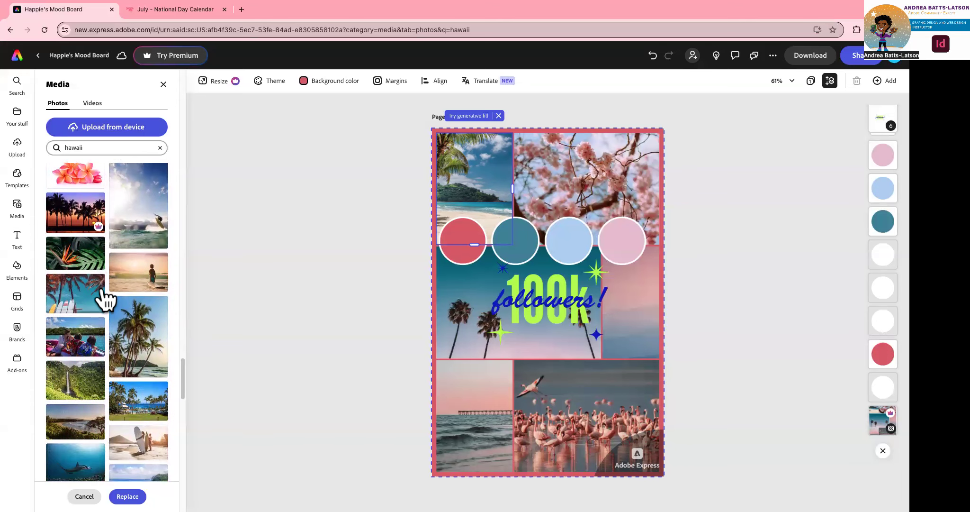
Shift the beach photo to the right within its grid cell so more of the palm tree shows, and deselect it.
{"action": "left_click", "coordinate": [452, 194]}
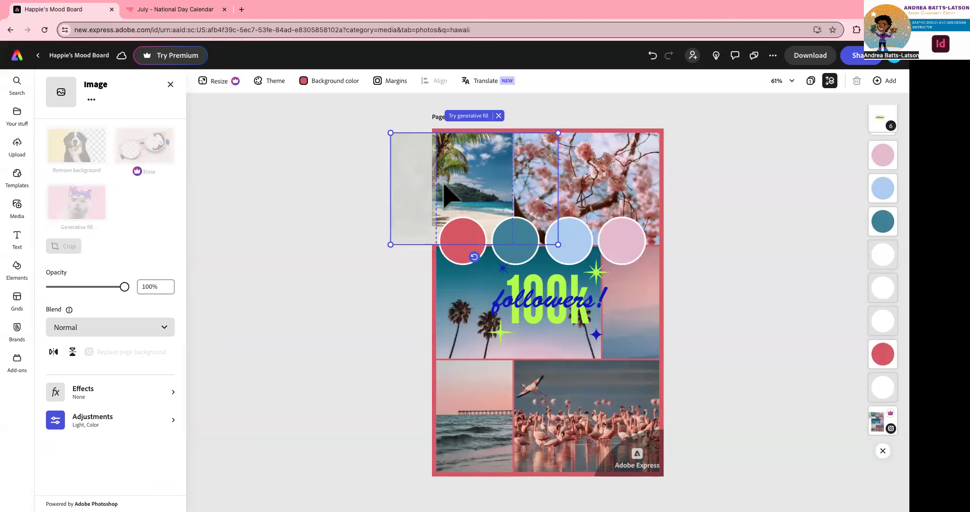
{"action": "left_click_drag", "start_coordinate": [449, 187], "coordinate": [468, 184]}
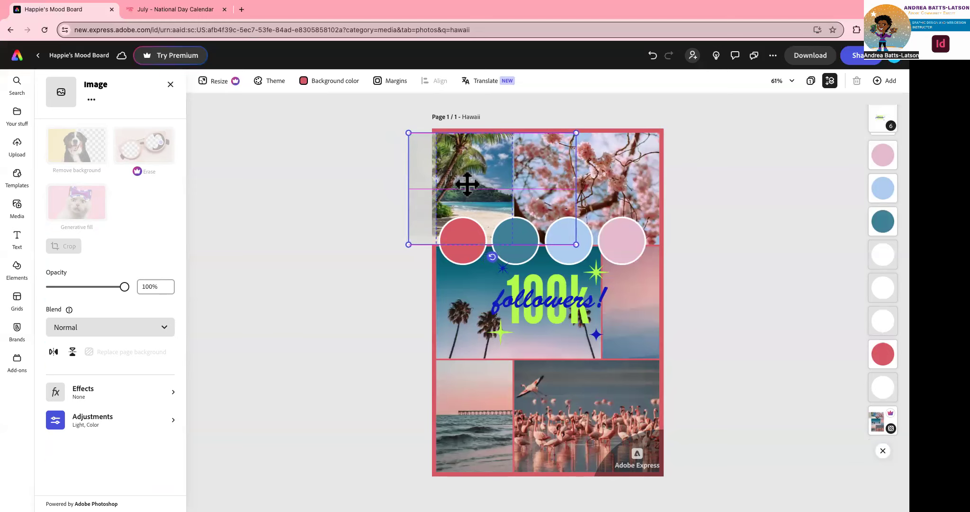
{"action": "left_click_drag", "start_coordinate": [467, 183], "coordinate": [455, 204]}
{"action": "left_click", "coordinate": [284, 212]}
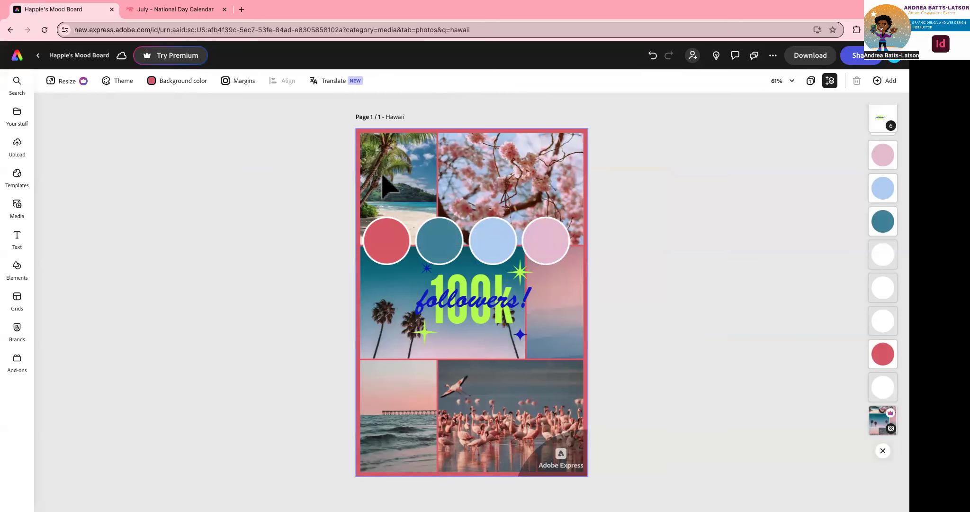
{"action": "left_click", "coordinate": [526, 166]}
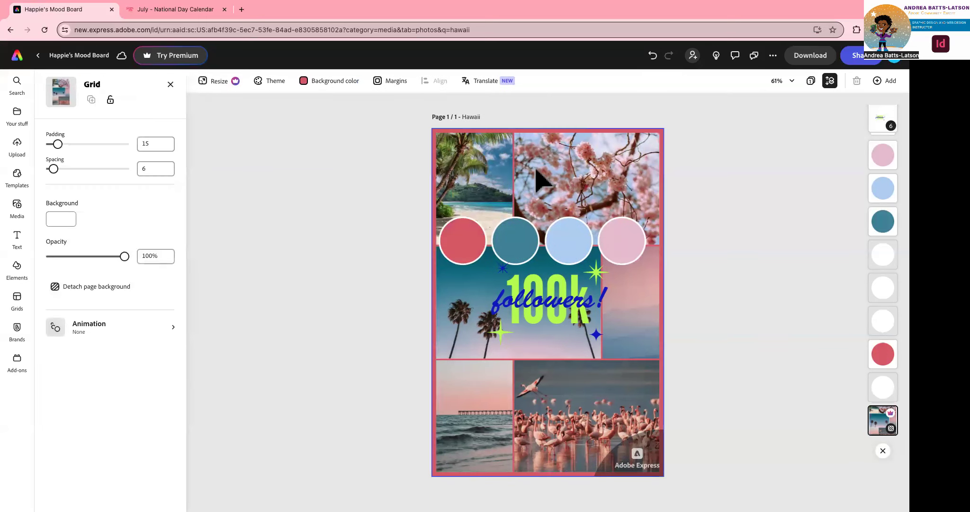
{"action": "left_click", "coordinate": [543, 171]}
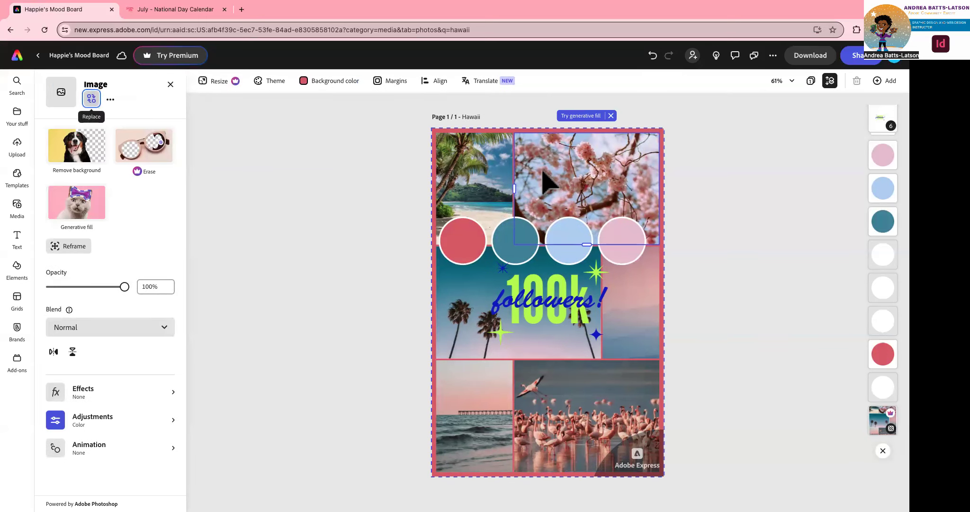
{"action": "left_click", "coordinate": [331, 204]}
Replace the cherry blossom photo in the grid with the orange sunset photo of silhouetted palm trees from the hawaii results.
{"action": "left_click", "coordinate": [505, 184]}
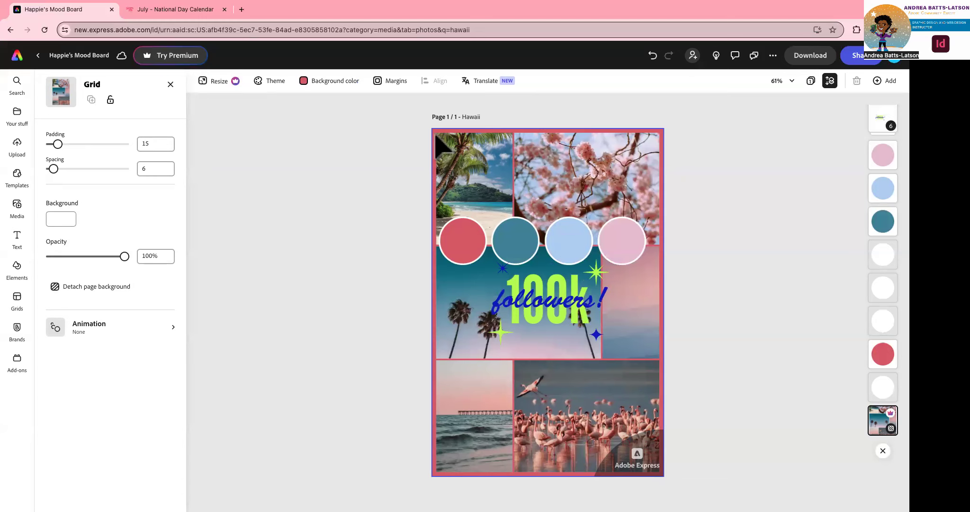
{"action": "left_click", "coordinate": [571, 169]}
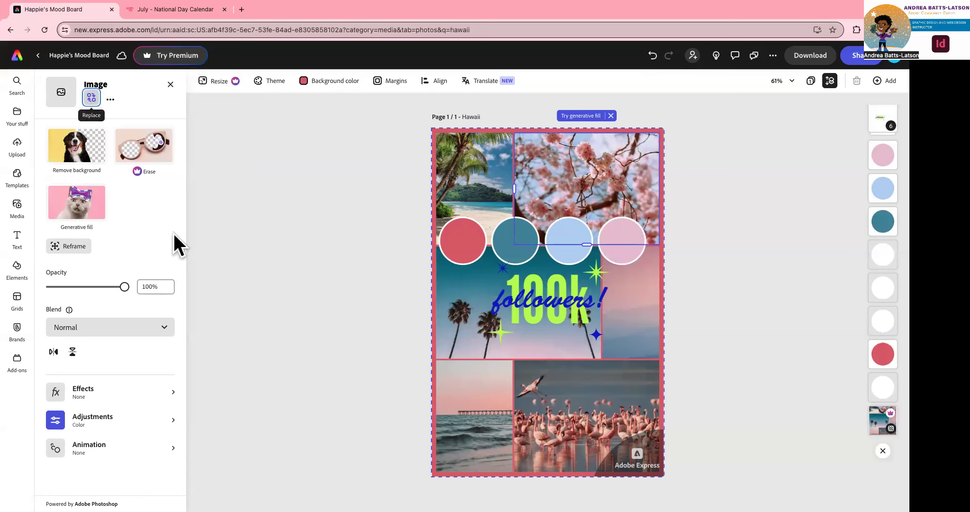
{"action": "left_click", "coordinate": [92, 98]}
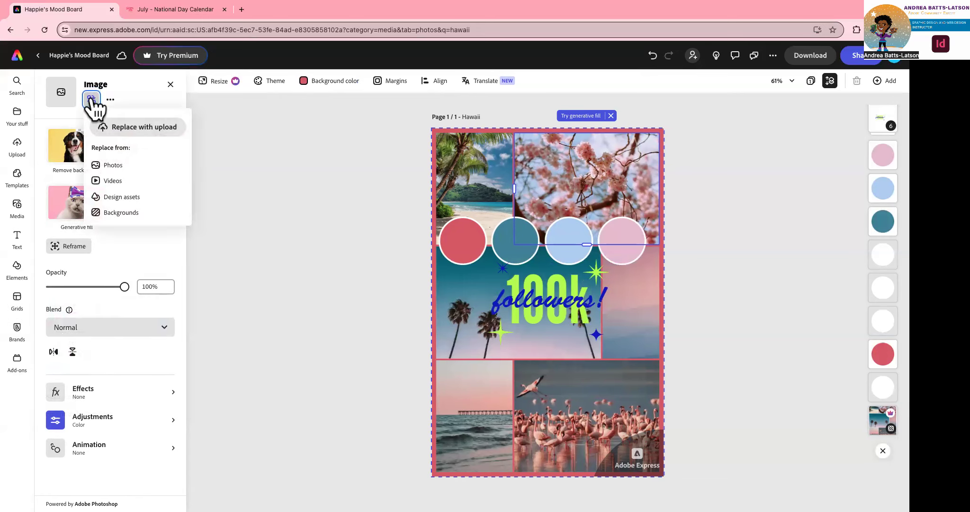
{"action": "left_click", "coordinate": [113, 166]}
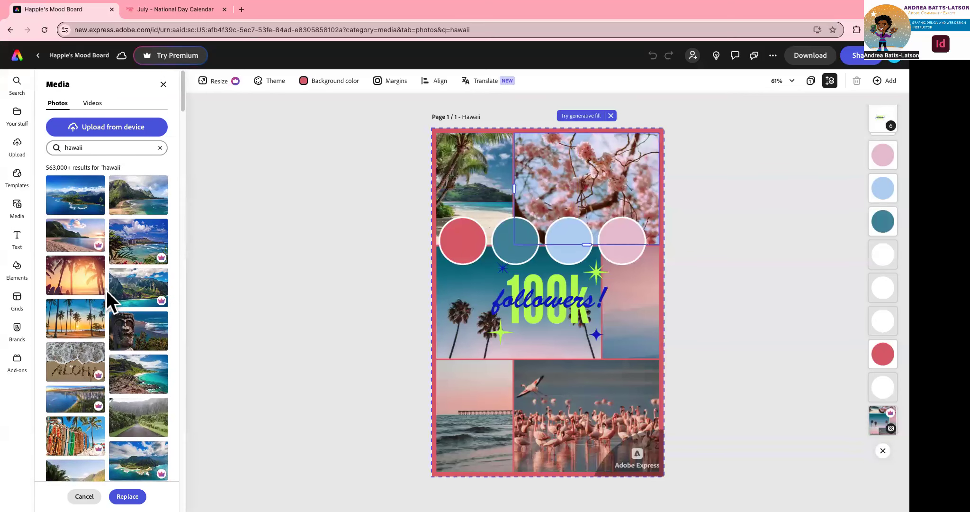
{"action": "scroll", "coordinate": [105, 291], "scroll_direction": "down", "scroll_amount": 10}
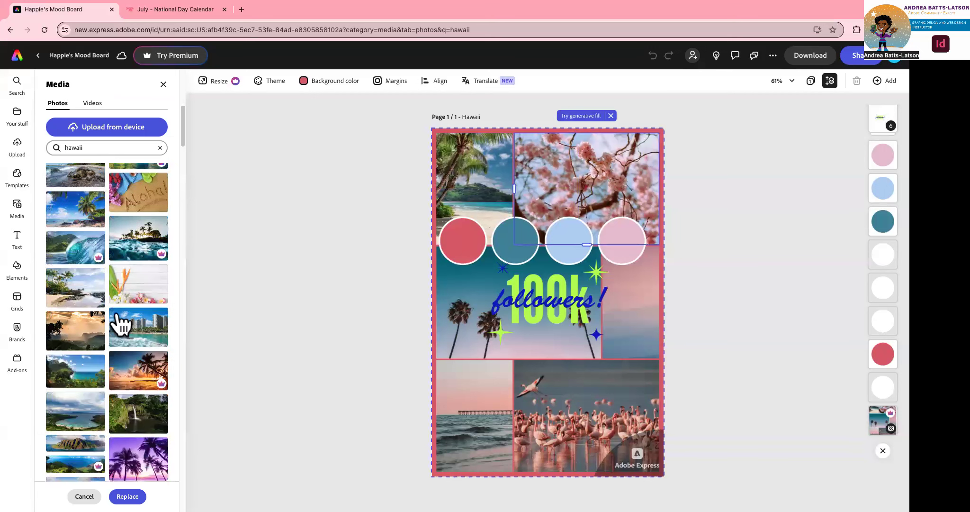
{"action": "left_click", "coordinate": [140, 374]}
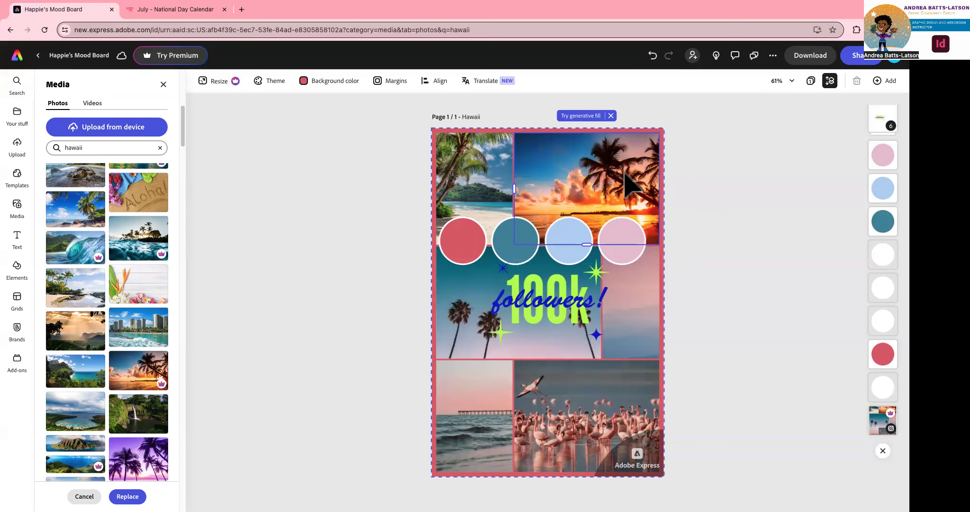
Shift the orange sunset photo slightly to the left within its grid cell and deselect it.
{"action": "left_click", "coordinate": [625, 174]}
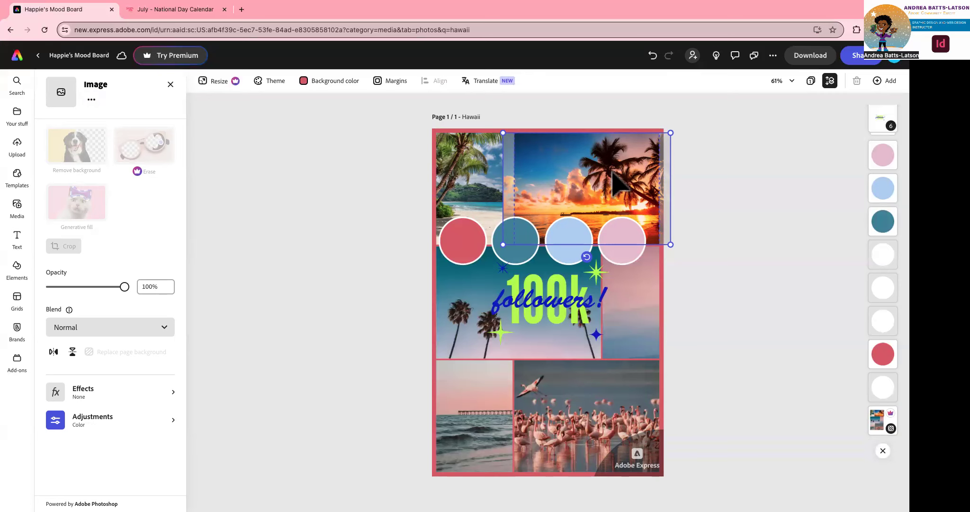
{"action": "left_click_drag", "start_coordinate": [612, 173], "coordinate": [609, 172]}
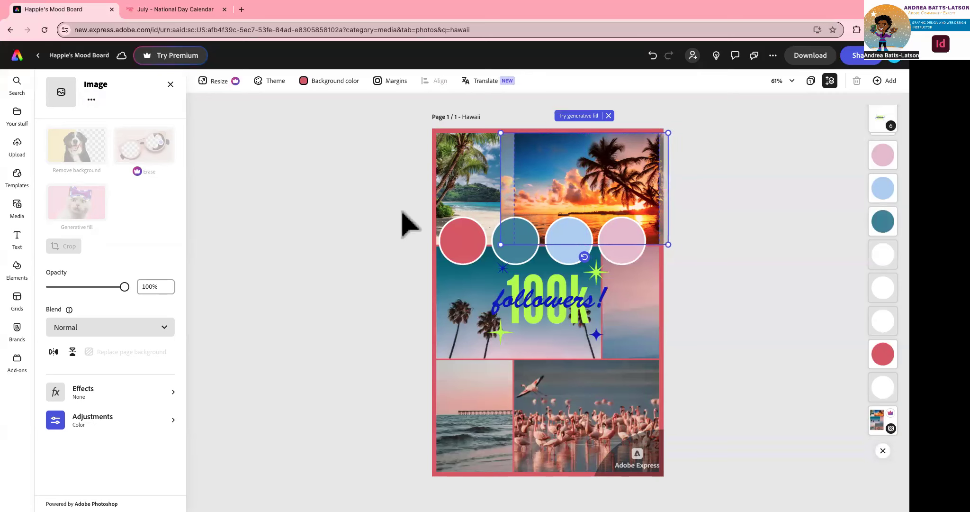
{"action": "left_click", "coordinate": [351, 230]}
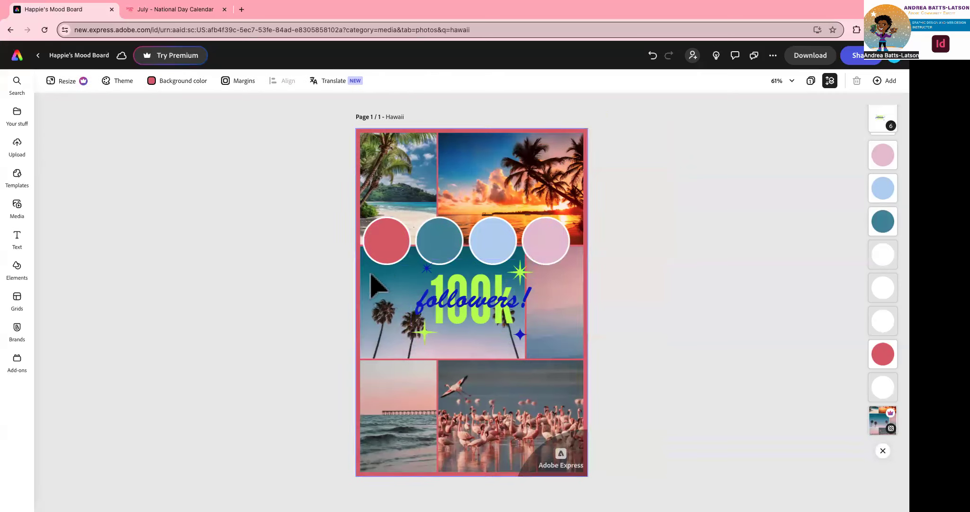
Replace the teal-sky palm photo behind the "100k followers!" text with the purple palm tree photo from the hawaii results.
{"action": "left_click", "coordinate": [384, 310]}
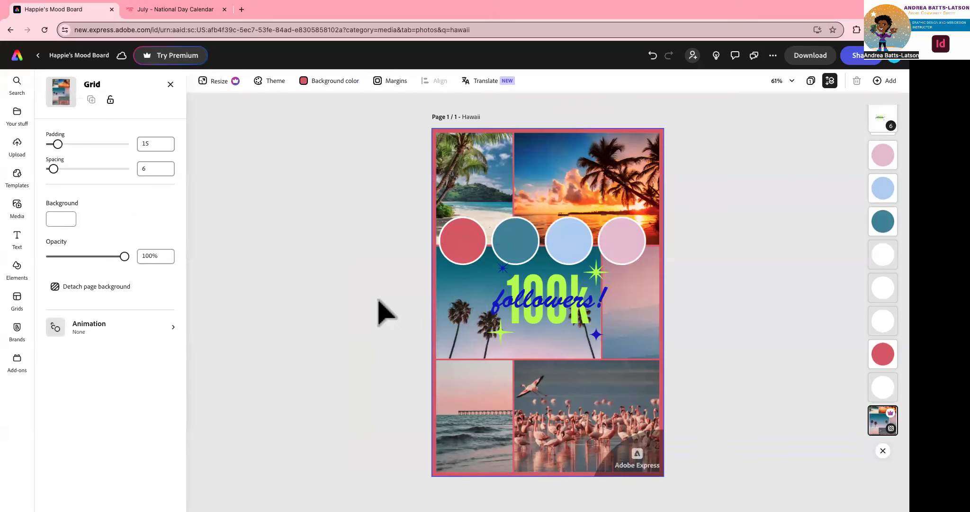
{"action": "left_click", "coordinate": [474, 314]}
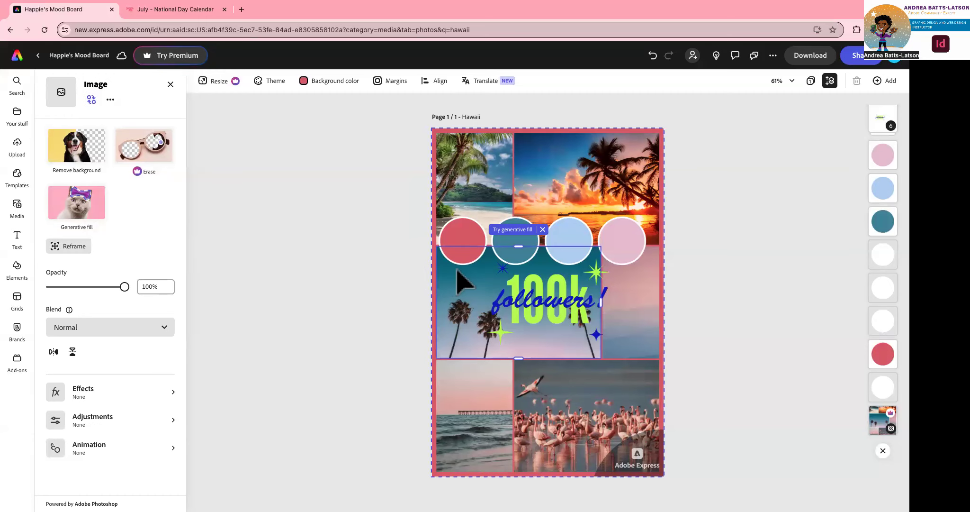
{"action": "left_click", "coordinate": [91, 99]}
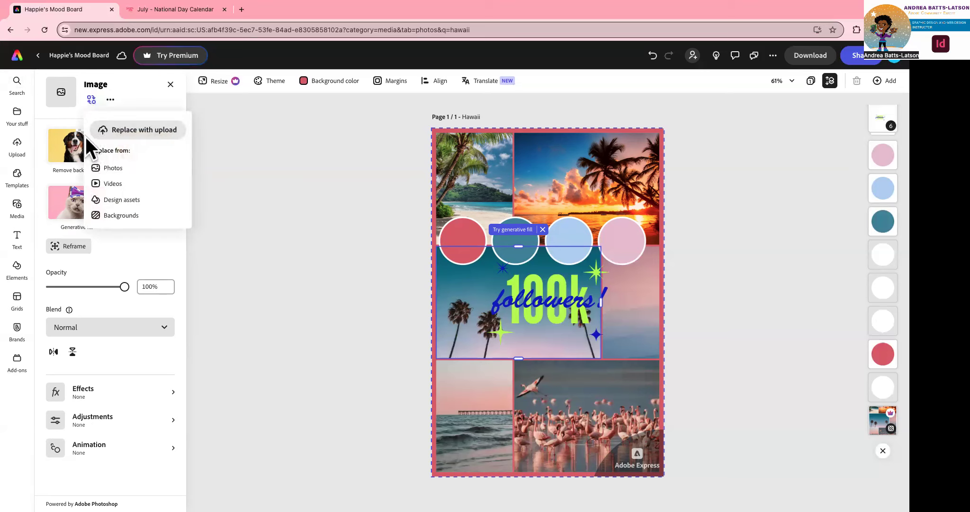
{"action": "left_click", "coordinate": [98, 168]}
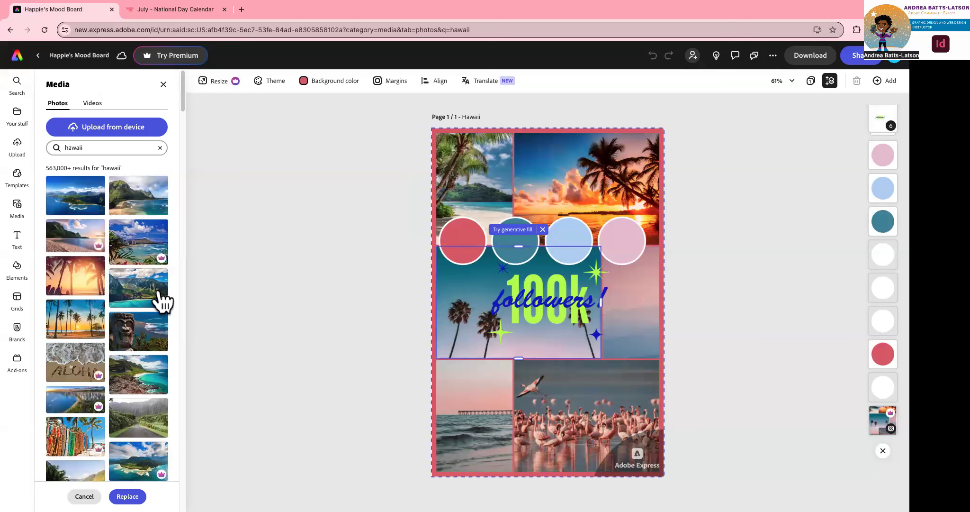
{"action": "scroll", "coordinate": [75, 273], "scroll_direction": "down", "scroll_amount": 1}
{"action": "scroll", "coordinate": [73, 267], "scroll_direction": "down", "scroll_amount": 5}
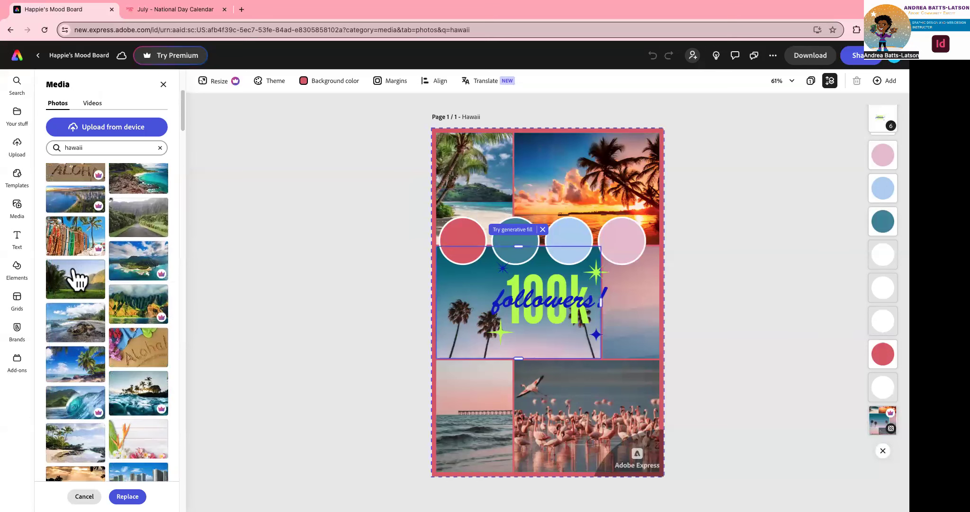
{"action": "scroll", "coordinate": [74, 275], "scroll_direction": "down", "scroll_amount": 2}
{"action": "scroll", "coordinate": [70, 313], "scroll_direction": "down", "scroll_amount": 6}
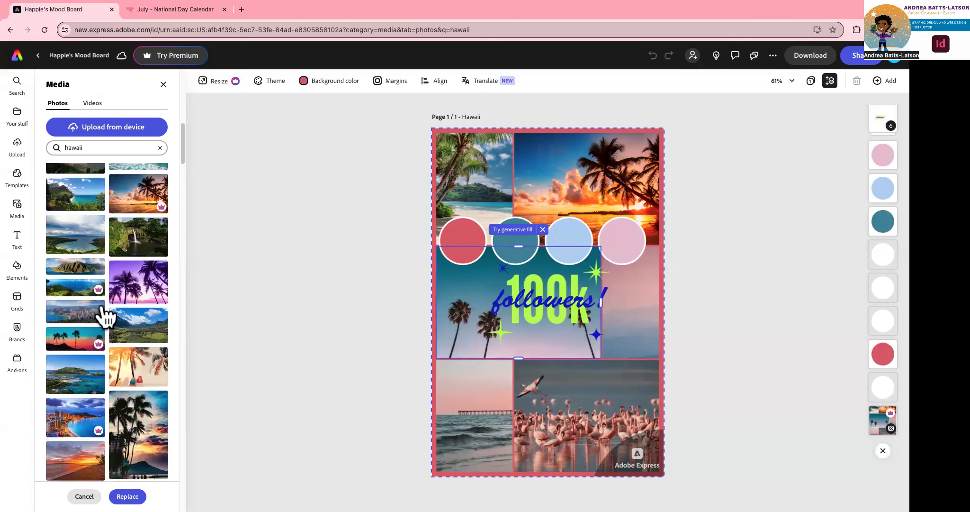
{"action": "left_click", "coordinate": [133, 296]}
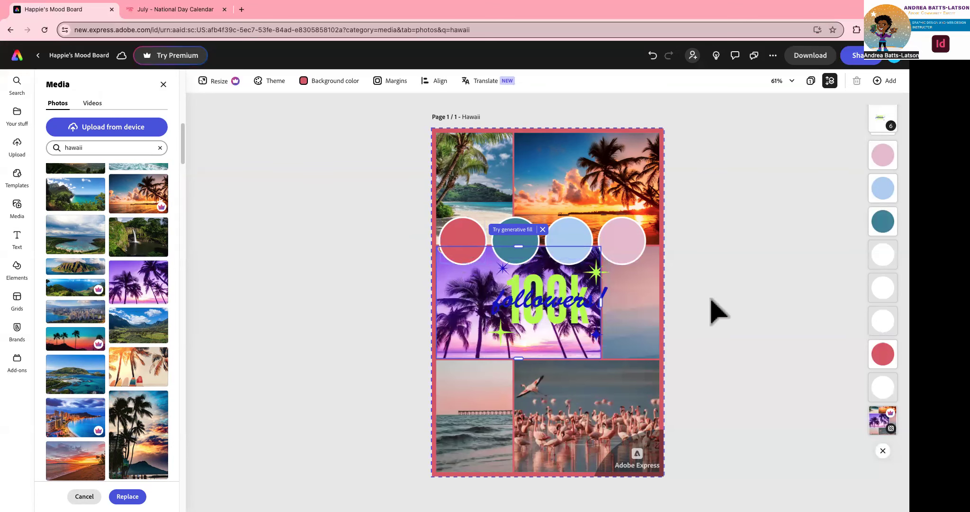
Replace the plain pink-and-blue sky photo beside the purple palms with the hawaii photo of surfboards lined up under palm trees.
{"action": "left_click", "coordinate": [639, 307]}
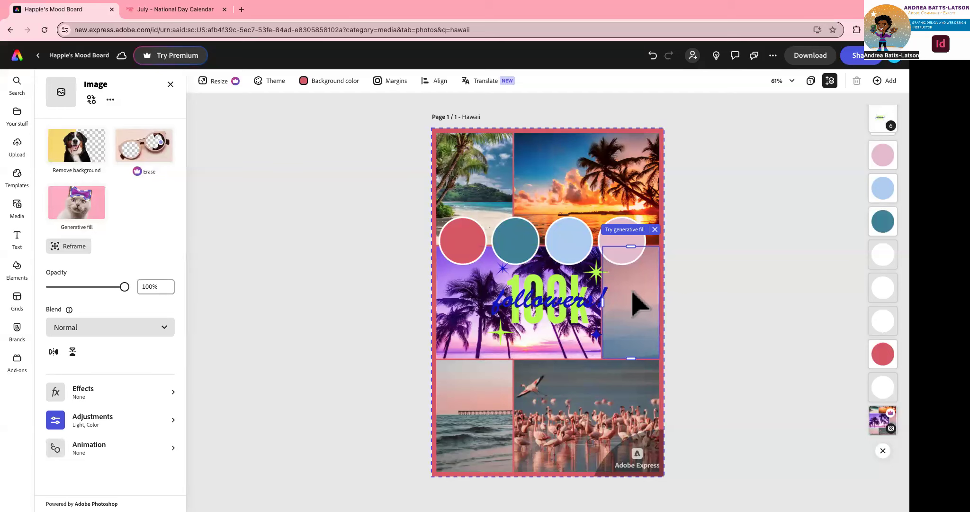
{"action": "left_click", "coordinate": [92, 99]}
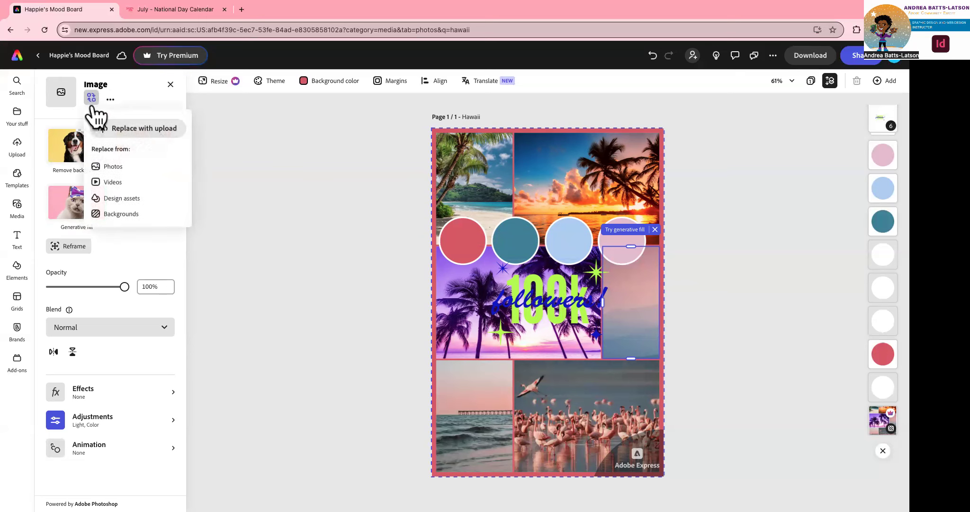
{"action": "left_click", "coordinate": [112, 168]}
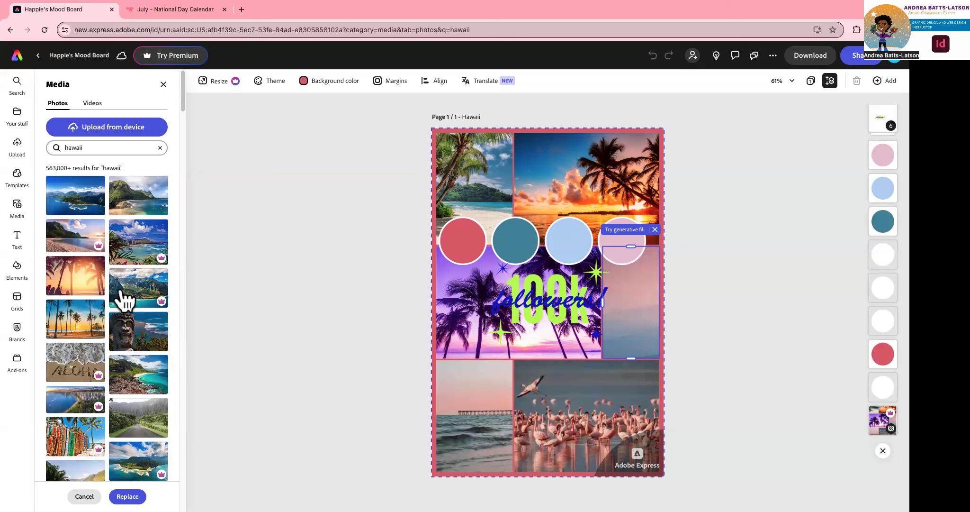
{"action": "scroll", "coordinate": [86, 286], "scroll_direction": "down", "scroll_amount": 10}
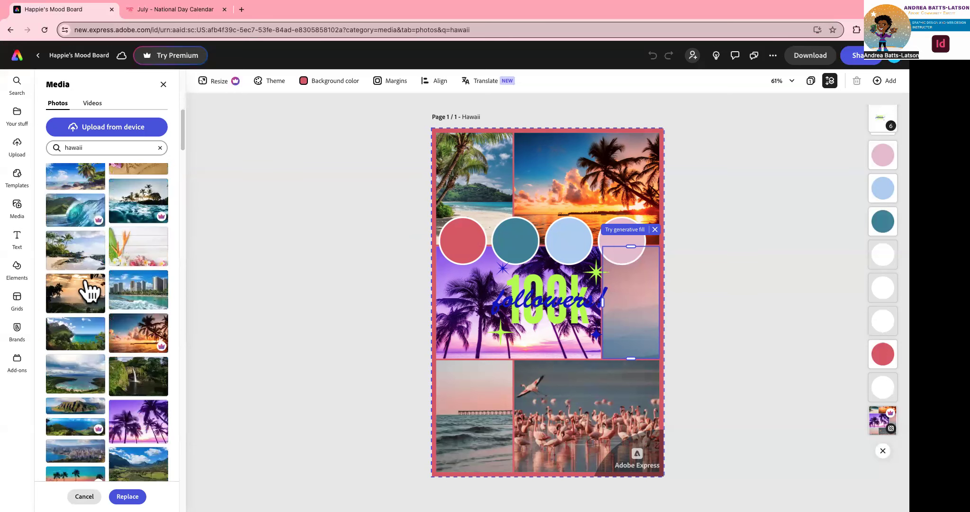
{"action": "scroll", "coordinate": [87, 287], "scroll_direction": "down", "scroll_amount": 5}
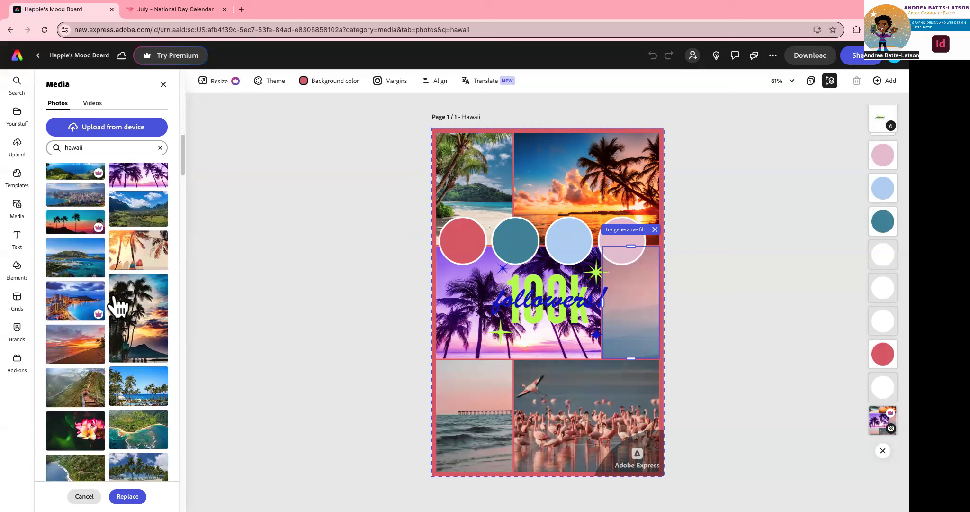
{"action": "scroll", "coordinate": [118, 305], "scroll_direction": "up", "scroll_amount": 7}
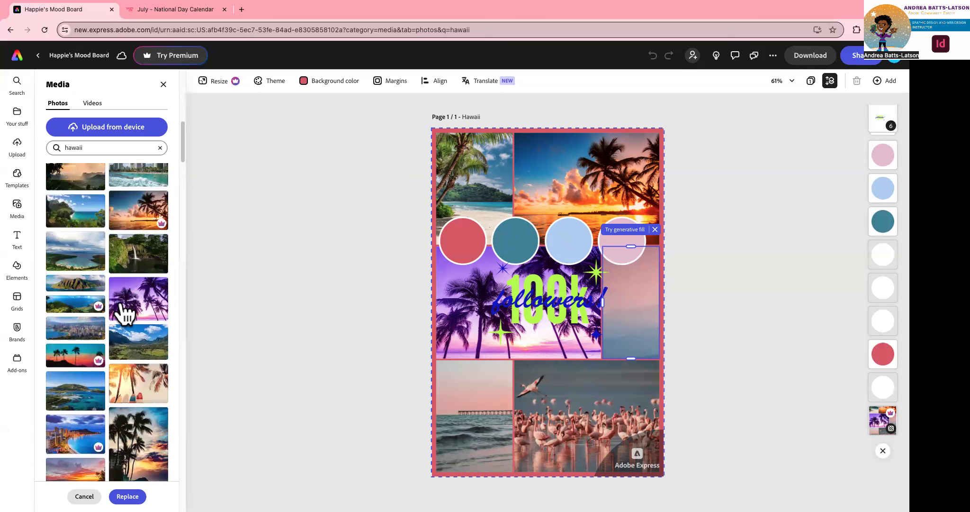
{"action": "scroll", "coordinate": [124, 313], "scroll_direction": "down", "scroll_amount": 2}
{"action": "scroll", "coordinate": [127, 341], "scroll_direction": "down", "scroll_amount": 1}
{"action": "scroll", "coordinate": [141, 336], "scroll_direction": "down", "scroll_amount": 2}
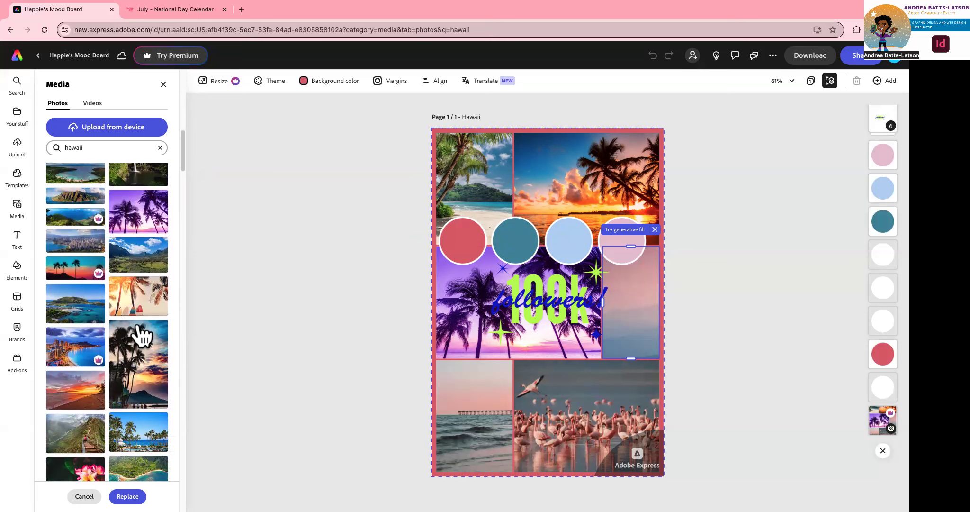
{"action": "scroll", "coordinate": [140, 337], "scroll_direction": "down", "scroll_amount": 2}
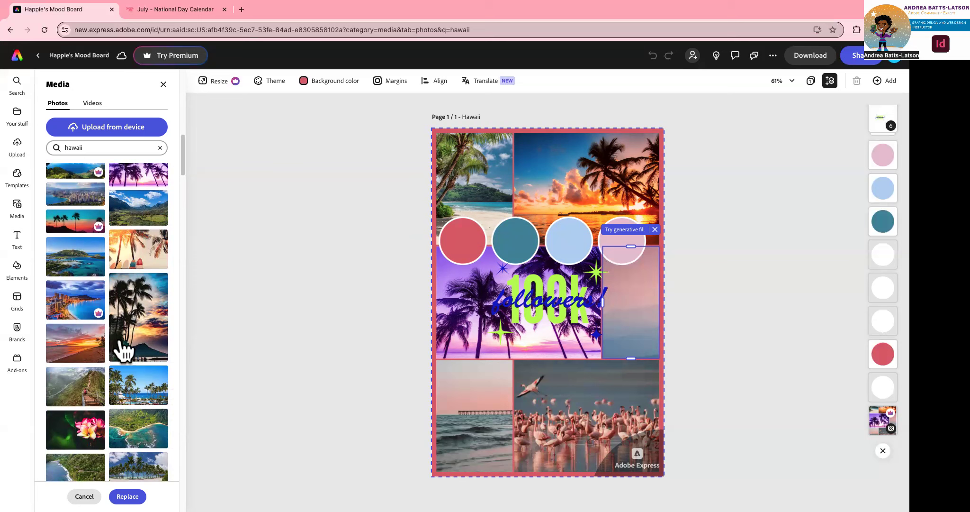
{"action": "scroll", "coordinate": [128, 341], "scroll_direction": "down", "scroll_amount": 6}
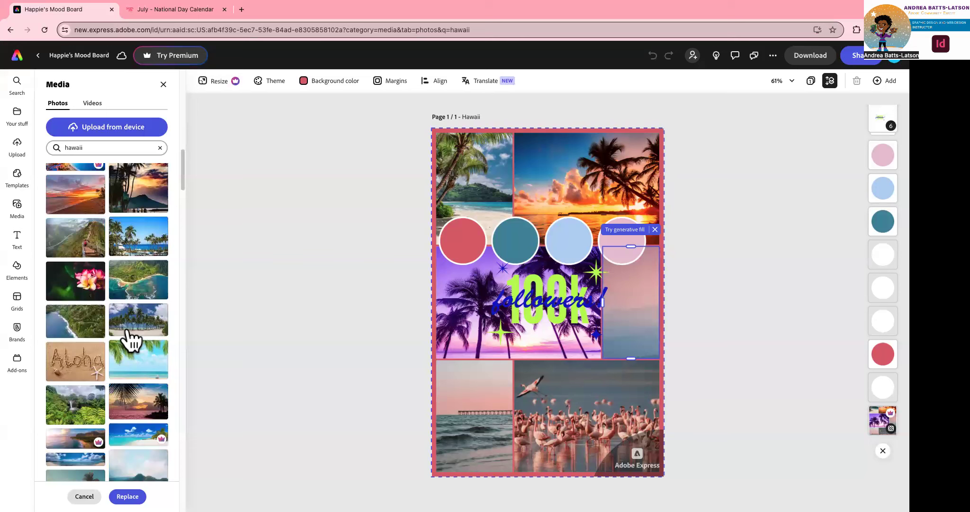
{"action": "scroll", "coordinate": [128, 338], "scroll_direction": "down", "scroll_amount": 2}
{"action": "scroll", "coordinate": [128, 339], "scroll_direction": "down", "scroll_amount": 10}
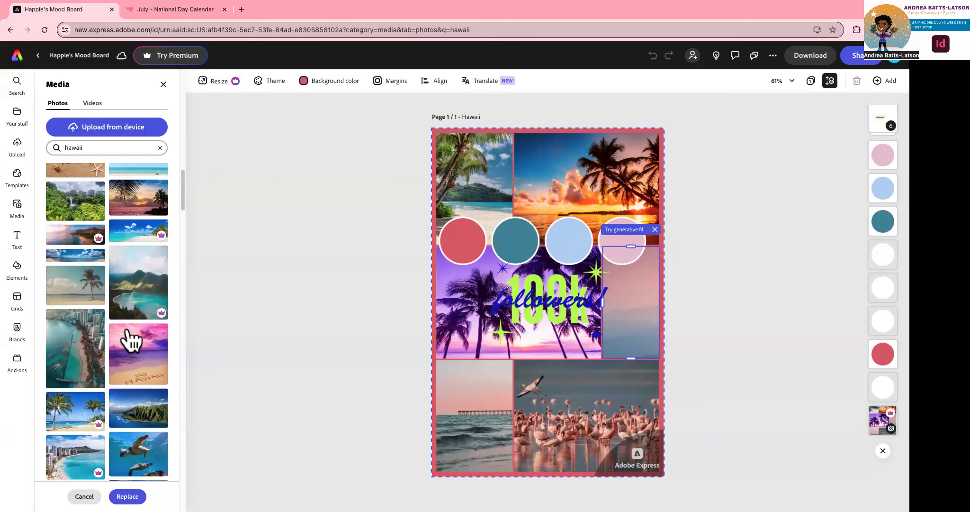
{"action": "scroll", "coordinate": [128, 340], "scroll_direction": "down", "scroll_amount": 6}
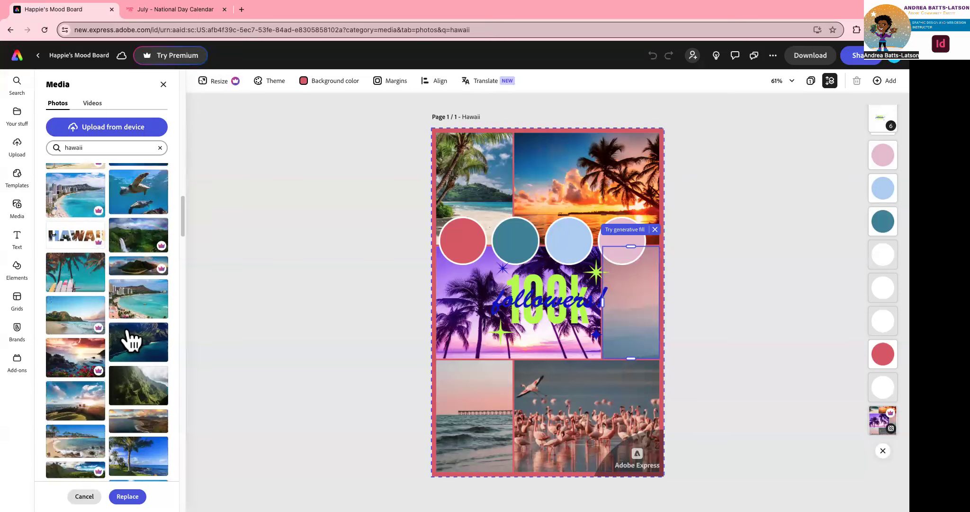
{"action": "scroll", "coordinate": [129, 339], "scroll_direction": "down", "scroll_amount": 12}
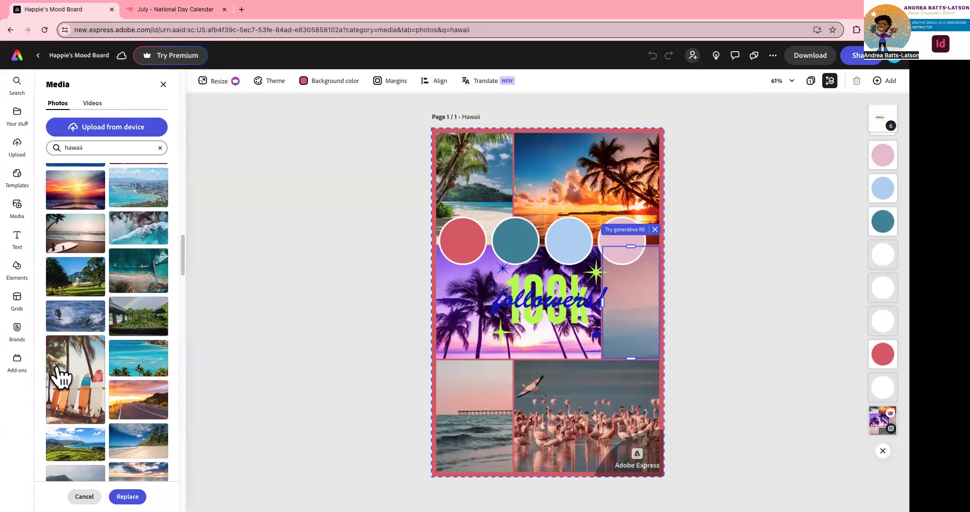
{"action": "left_click", "coordinate": [60, 376]}
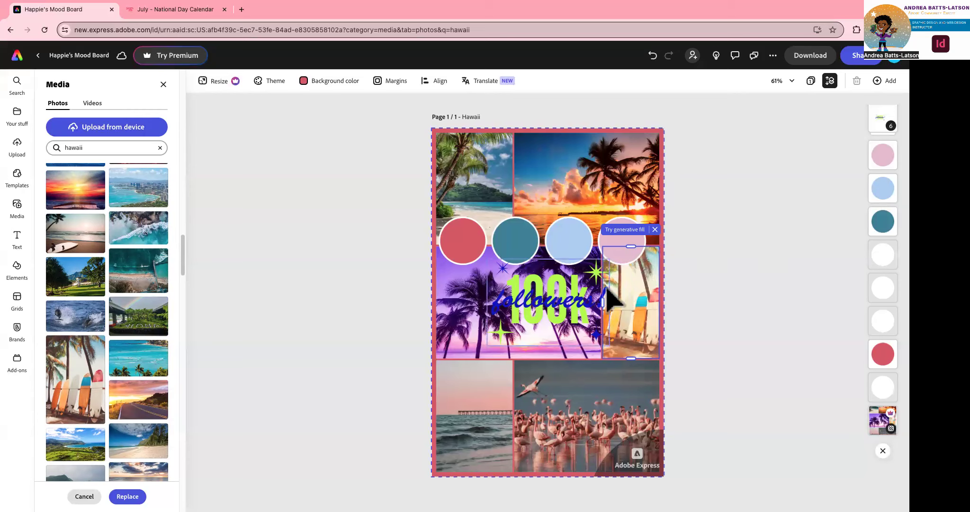
Shift the surfboard photo slightly to the right within its grid cell and deselect it.
{"action": "left_click", "coordinate": [637, 297]}
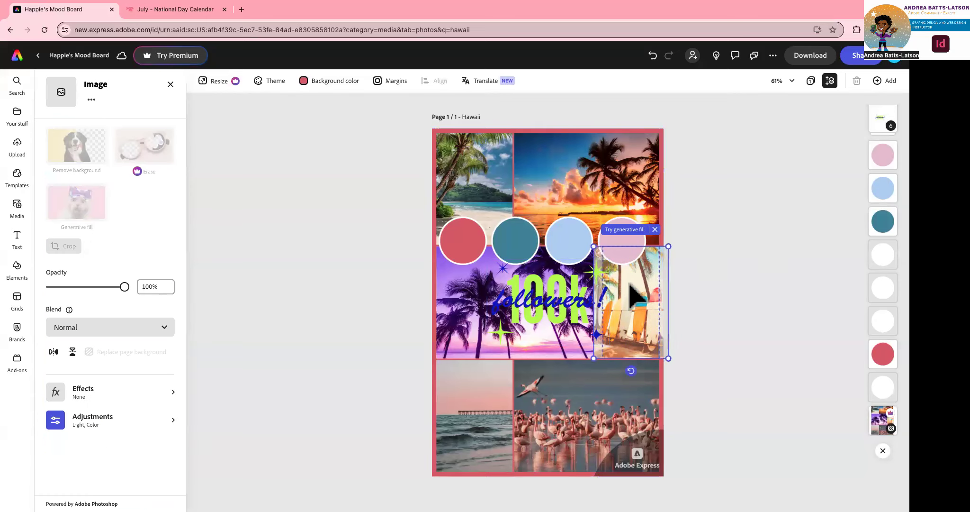
{"action": "left_click_drag", "start_coordinate": [627, 283], "coordinate": [632, 284]}
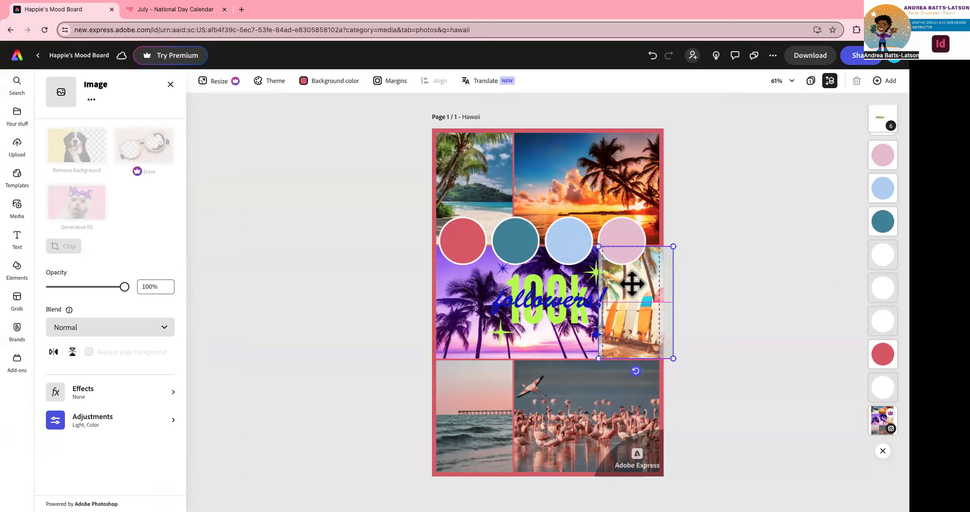
{"action": "left_click", "coordinate": [339, 294]}
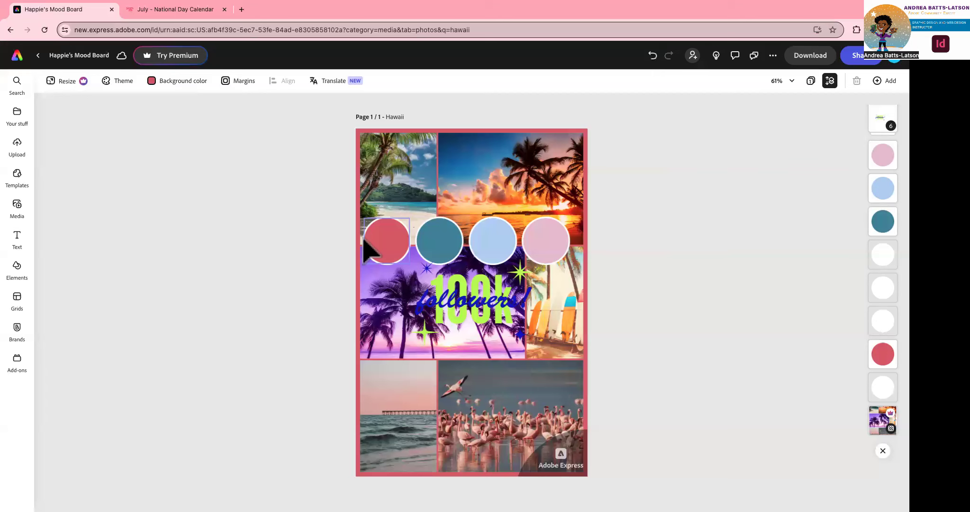
Replace the pier and ocean photo beside the flamingos with the hawaii photo of a city beachfront and turquoise bay.
{"action": "left_click", "coordinate": [381, 409]}
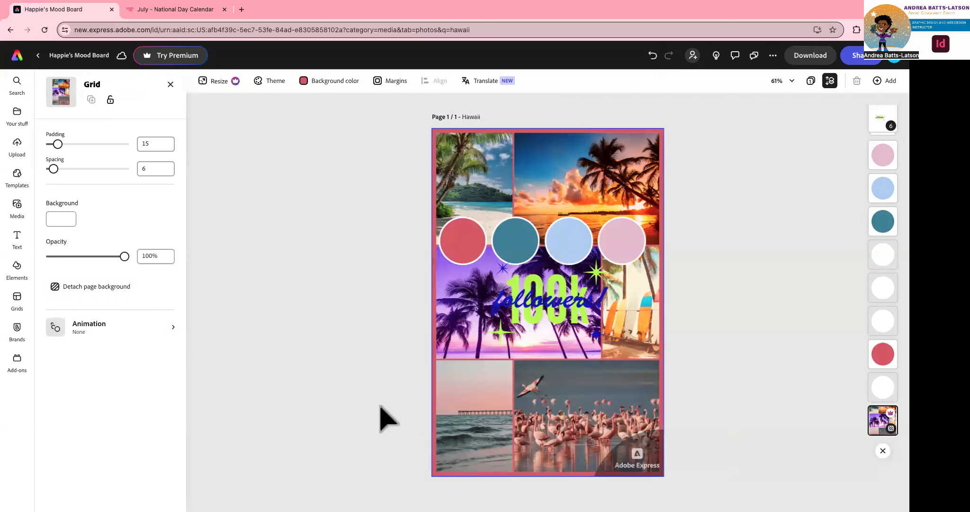
{"action": "left_click", "coordinate": [474, 419]}
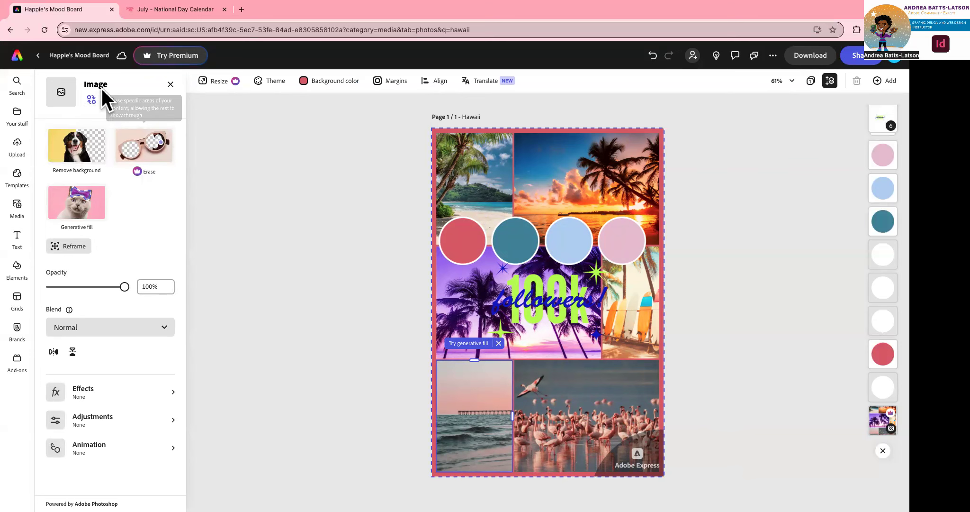
{"action": "left_click", "coordinate": [92, 100]}
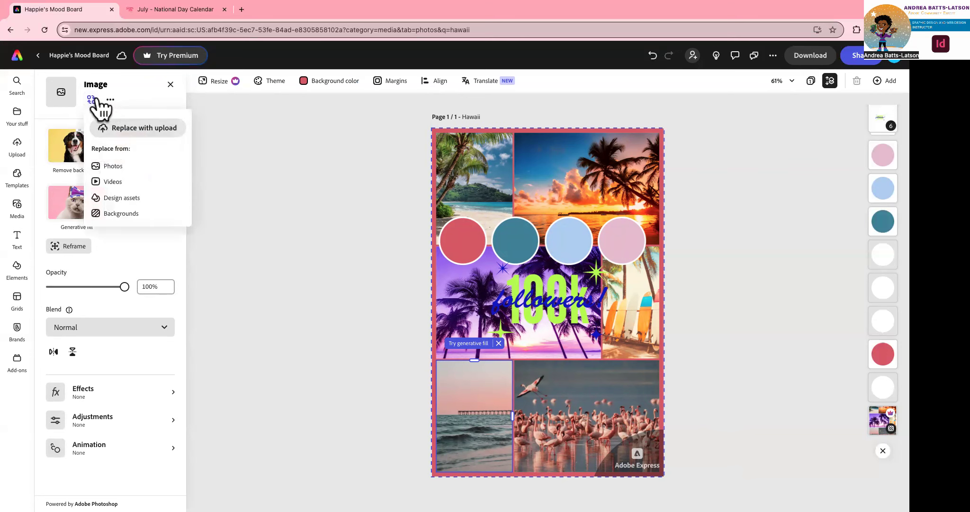
{"action": "left_click", "coordinate": [116, 168]}
{"action": "scroll", "coordinate": [113, 346], "scroll_direction": "down", "scroll_amount": 3}
{"action": "scroll", "coordinate": [113, 349], "scroll_direction": "down", "scroll_amount": 3}
{"action": "scroll", "coordinate": [113, 349], "scroll_direction": "down", "scroll_amount": 5}
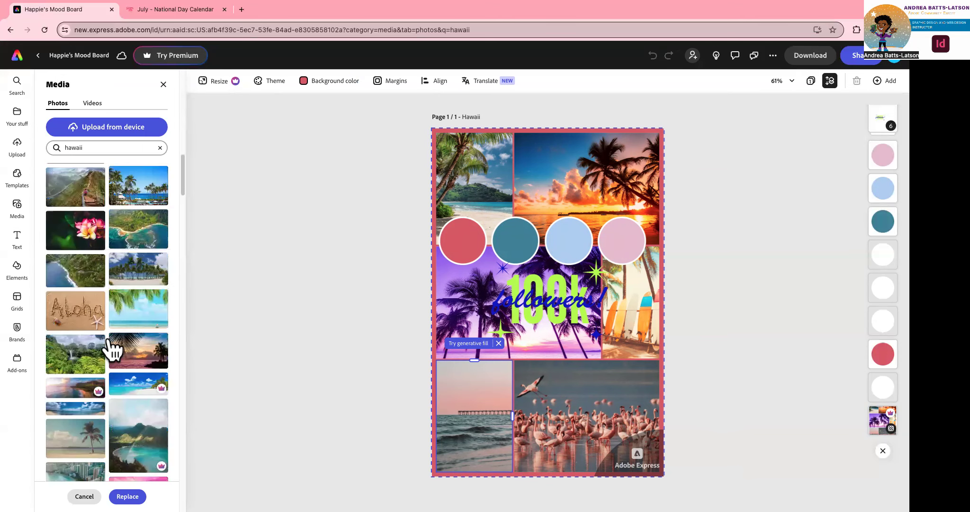
{"action": "scroll", "coordinate": [113, 349], "scroll_direction": "down", "scroll_amount": 5}
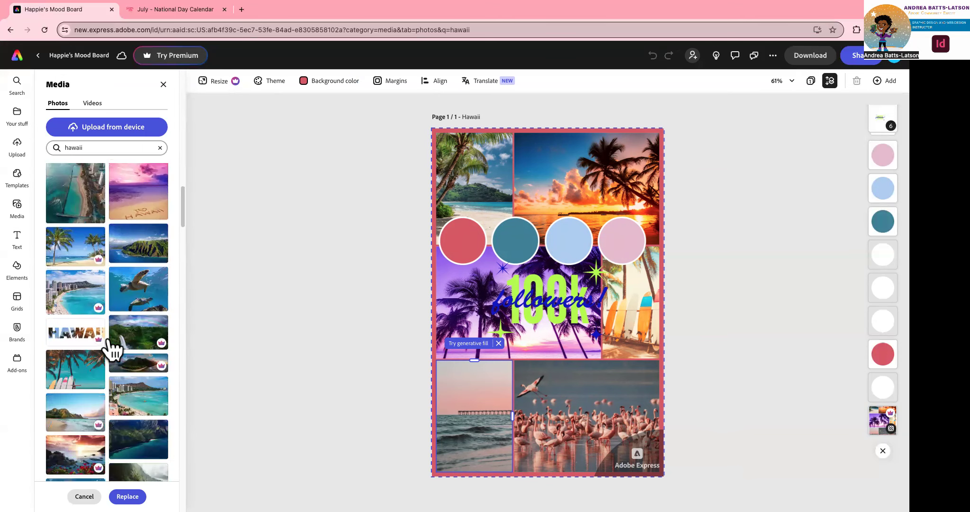
{"action": "left_click", "coordinate": [87, 284]}
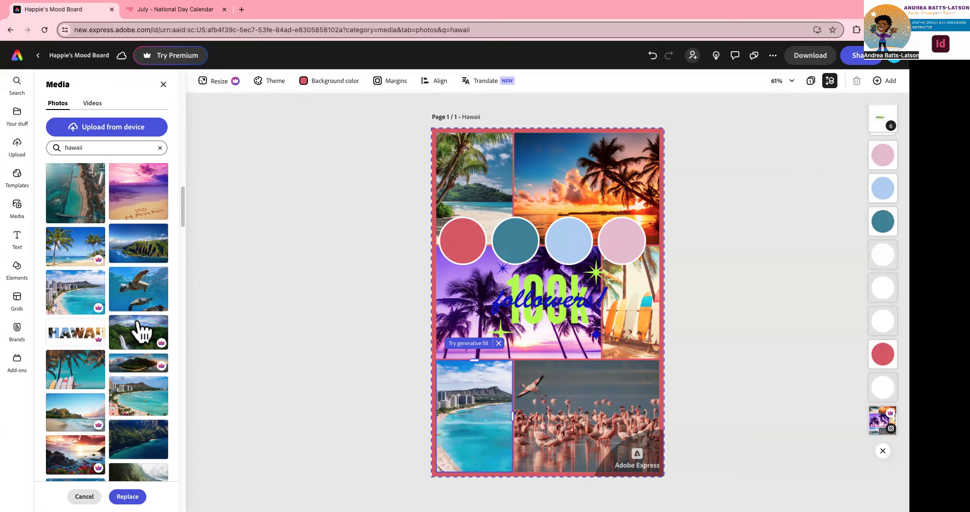
Replace the city beachfront photo beside the flamingos with the hawaii photo of a vivid sunset over the ocean.
{"action": "scroll", "coordinate": [113, 343], "scroll_direction": "down", "scroll_amount": 4}
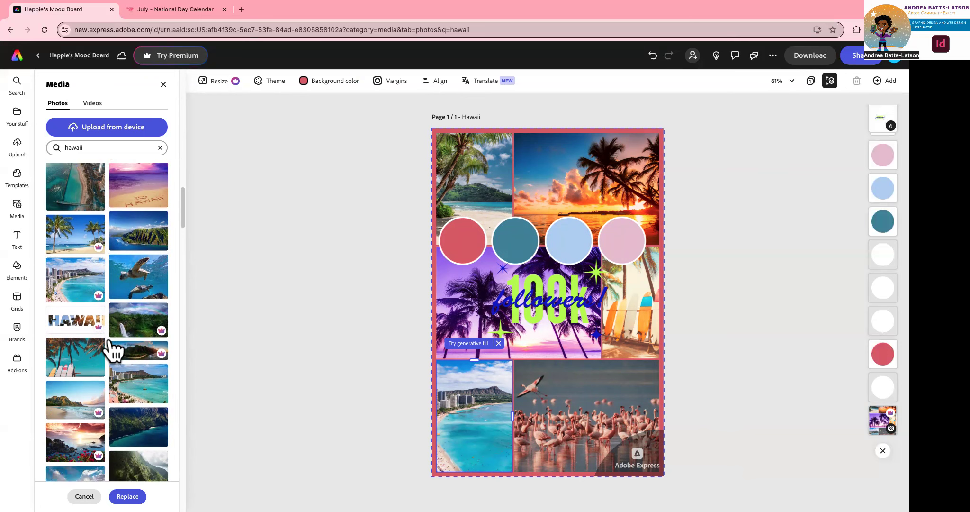
{"action": "scroll", "coordinate": [110, 341], "scroll_direction": "up", "scroll_amount": 2}
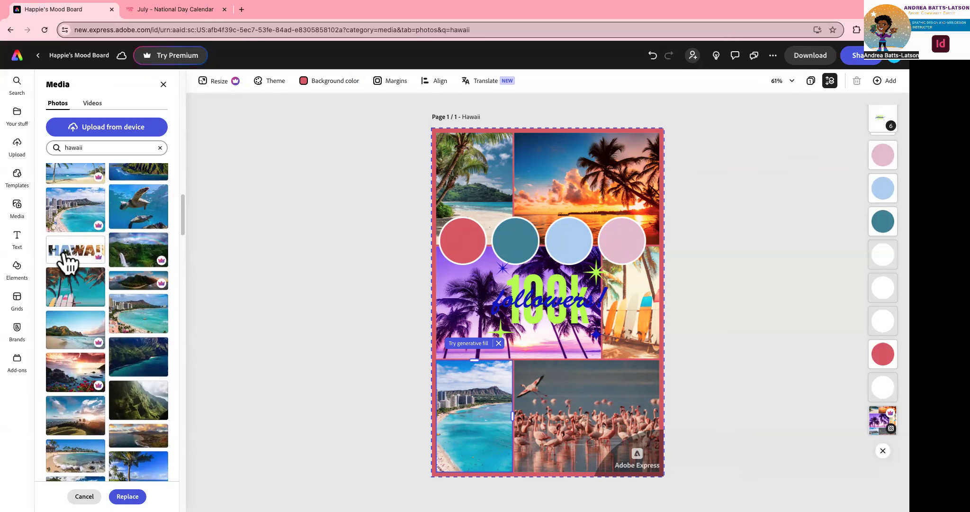
{"action": "scroll", "coordinate": [66, 259], "scroll_direction": "down", "scroll_amount": 10}
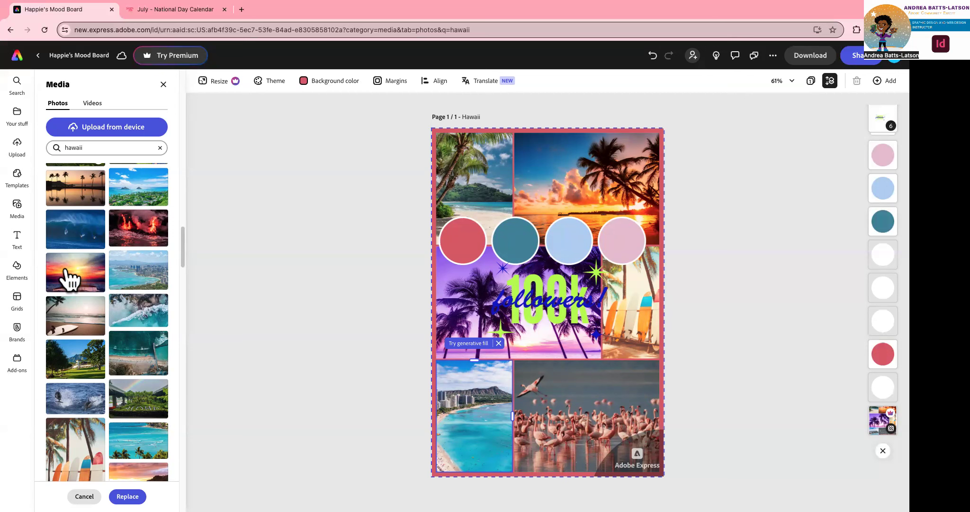
{"action": "left_click", "coordinate": [65, 273]}
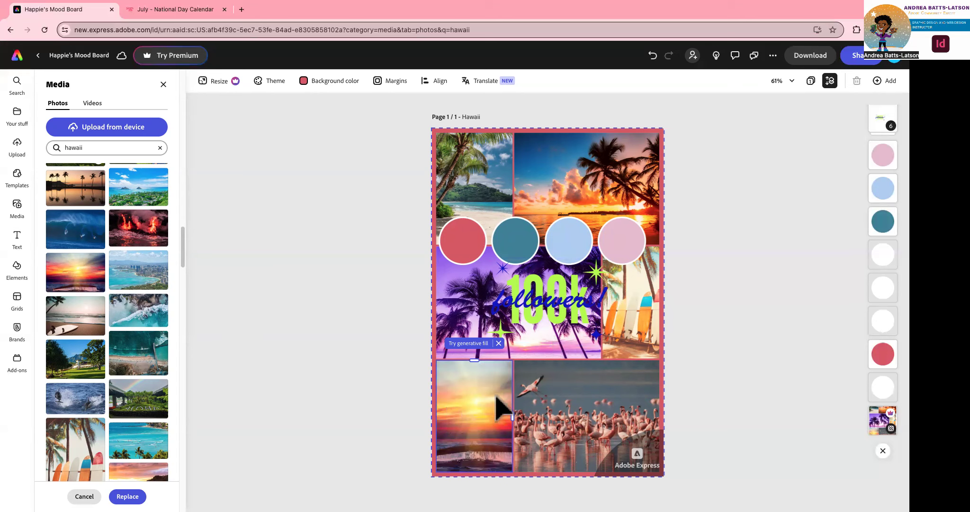
Replace the flamingo photo with the 29-second hawaii video of palm trees silhouetted against an orange sunset.
{"action": "left_click", "coordinate": [582, 421]}
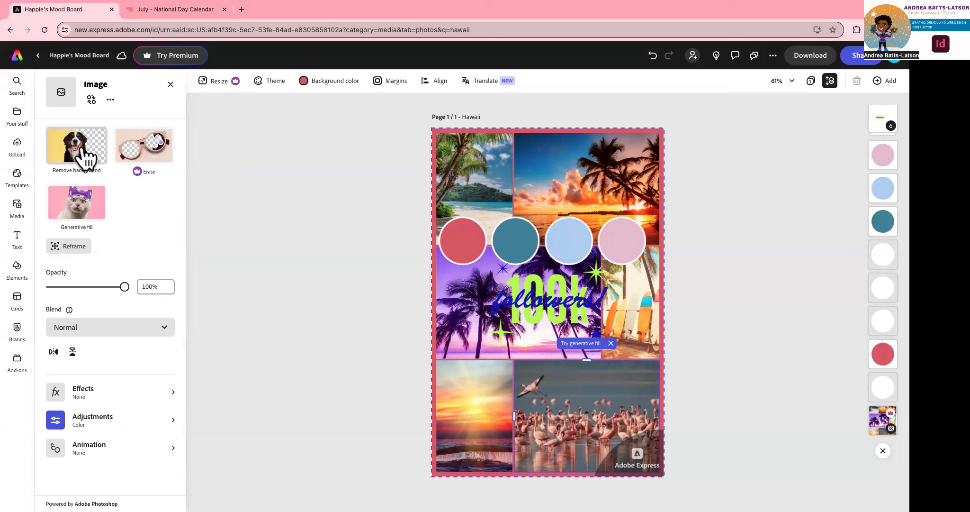
{"action": "left_click", "coordinate": [90, 99]}
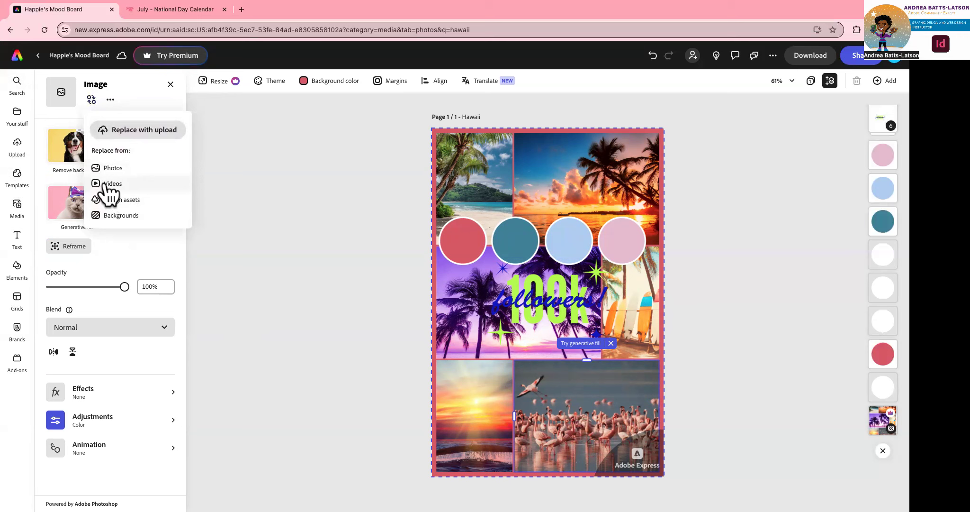
{"action": "left_click", "coordinate": [109, 184]}
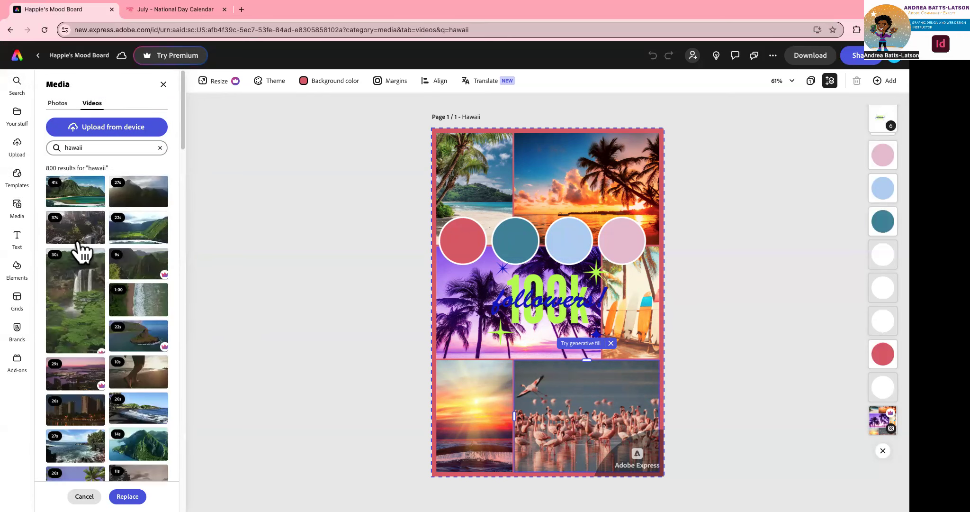
{"action": "scroll", "coordinate": [78, 249], "scroll_direction": "down", "scroll_amount": 1}
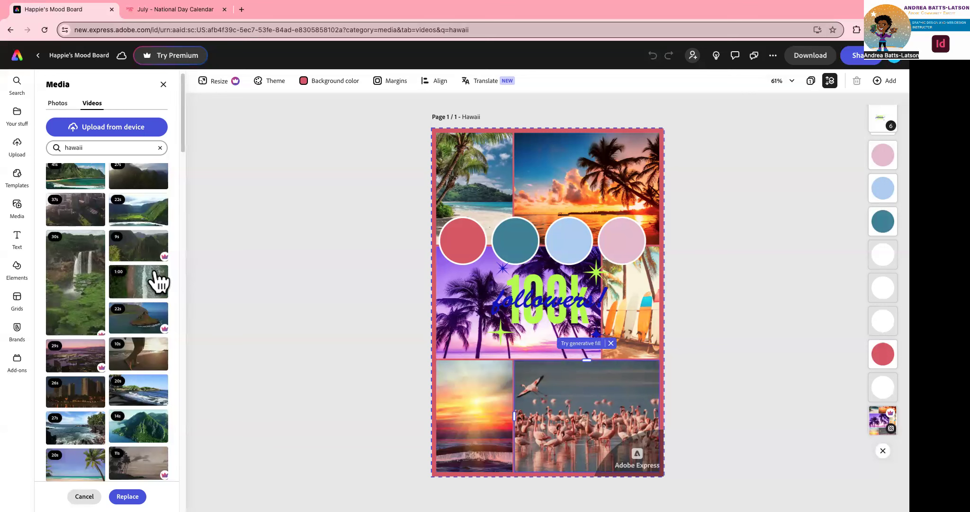
{"action": "scroll", "coordinate": [71, 288], "scroll_direction": "down", "scroll_amount": 3}
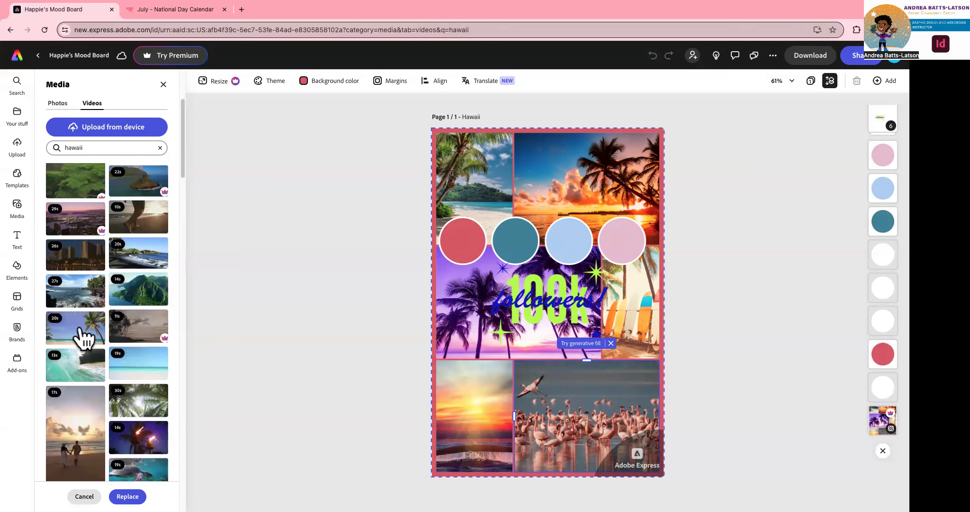
{"action": "scroll", "coordinate": [79, 336], "scroll_direction": "down", "scroll_amount": 4}
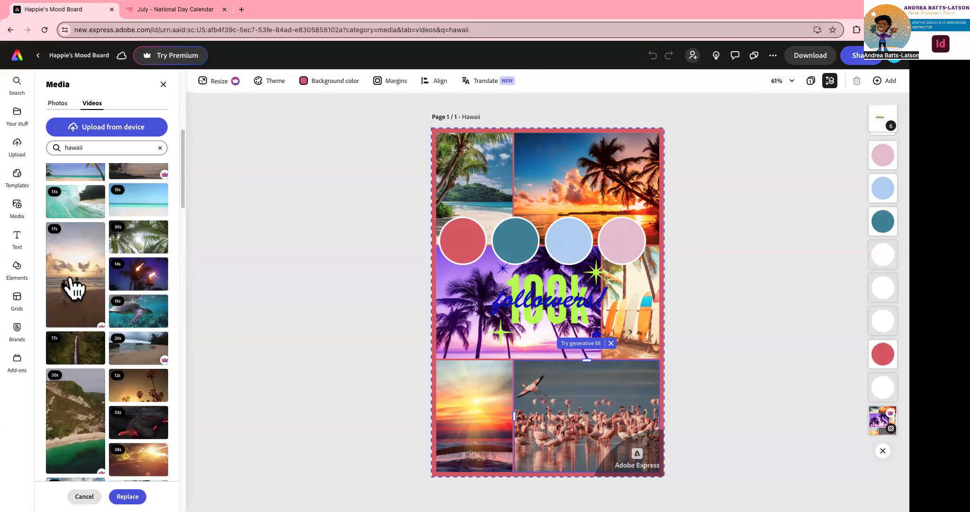
{"action": "scroll", "coordinate": [74, 287], "scroll_direction": "down", "scroll_amount": 2}
{"action": "scroll", "coordinate": [68, 256], "scroll_direction": "up", "scroll_amount": 2}
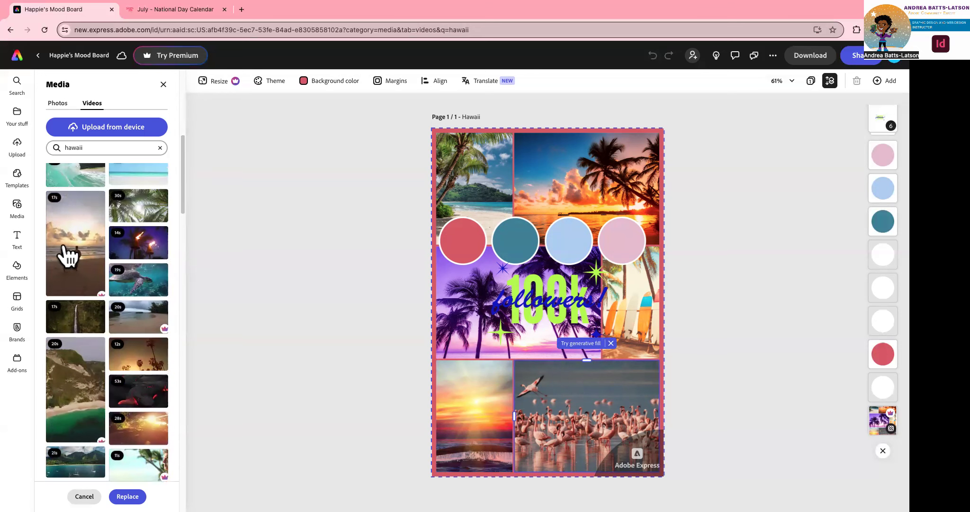
{"action": "scroll", "coordinate": [69, 256], "scroll_direction": "down", "scroll_amount": 5}
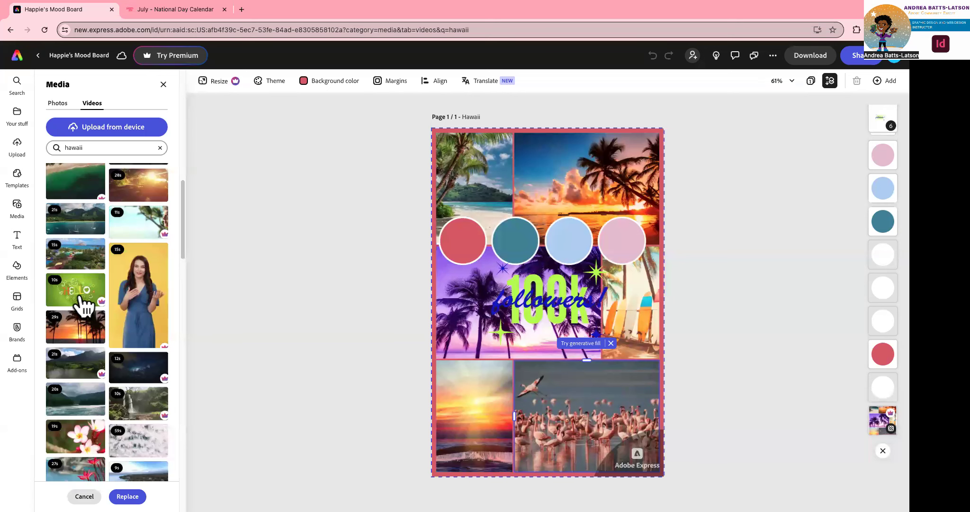
{"action": "left_click", "coordinate": [73, 332]}
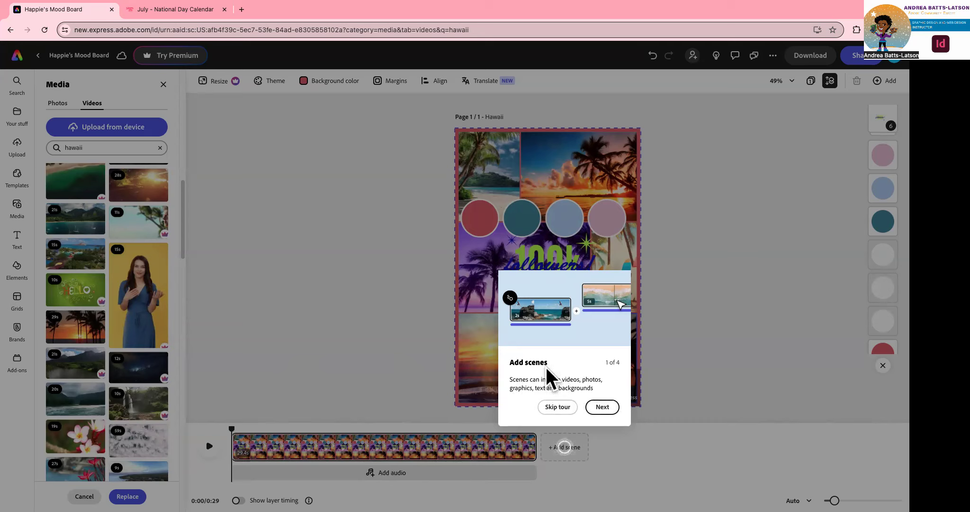
Go through the four-part video tour to its end, preview the palm sunset video in its grid cell and deselect it.
{"action": "left_click", "coordinate": [602, 408]}
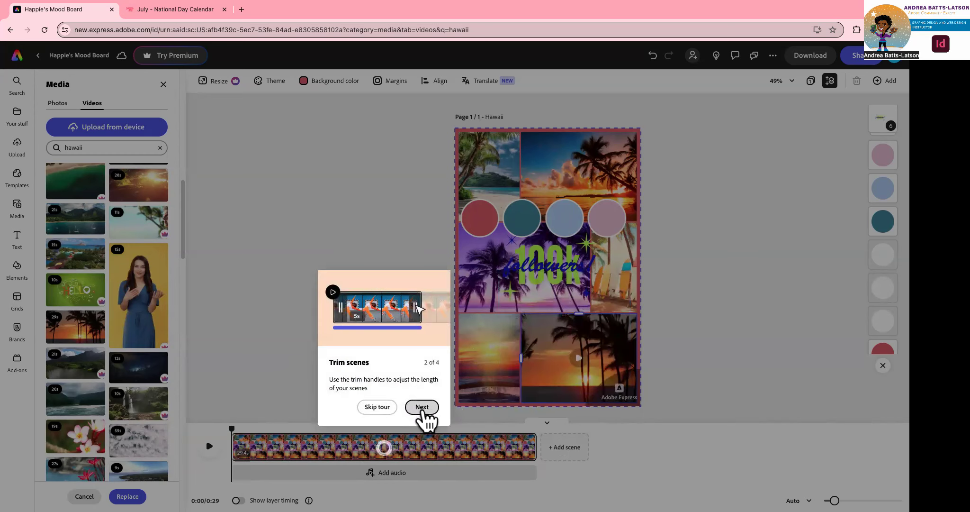
{"action": "left_click", "coordinate": [422, 408]}
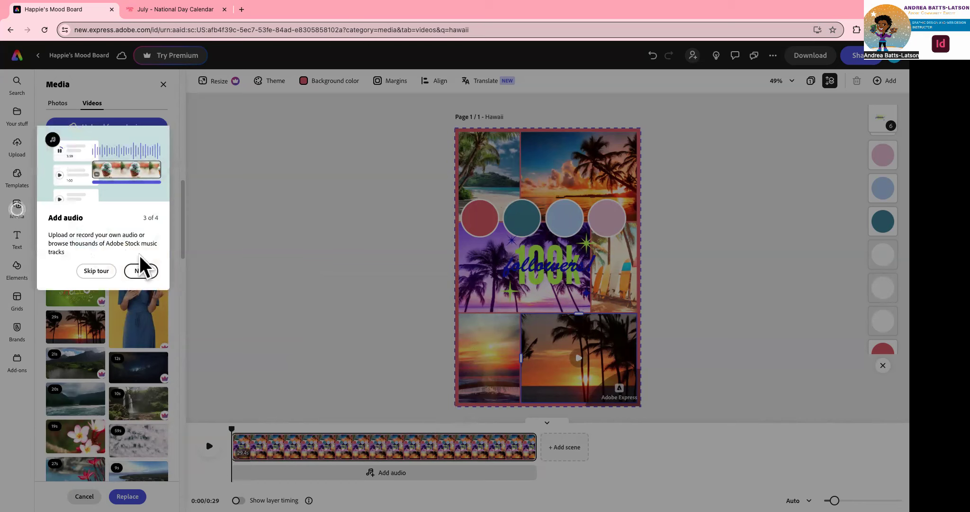
{"action": "left_click", "coordinate": [139, 274]}
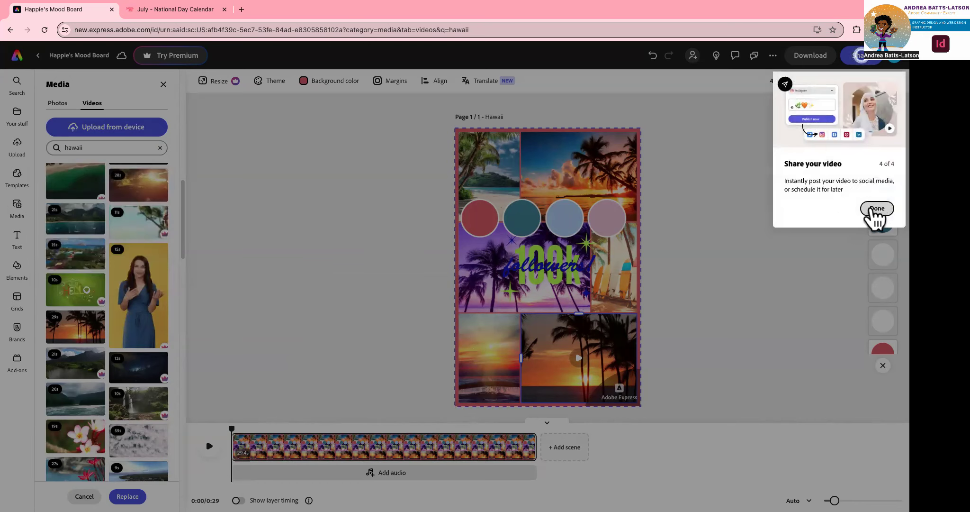
{"action": "left_click", "coordinate": [875, 210]}
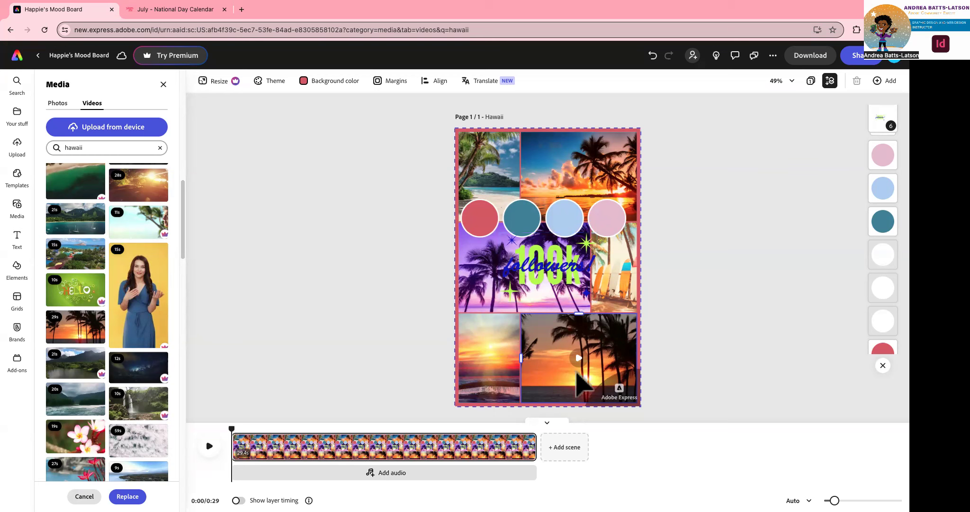
{"action": "left_click", "coordinate": [578, 358]}
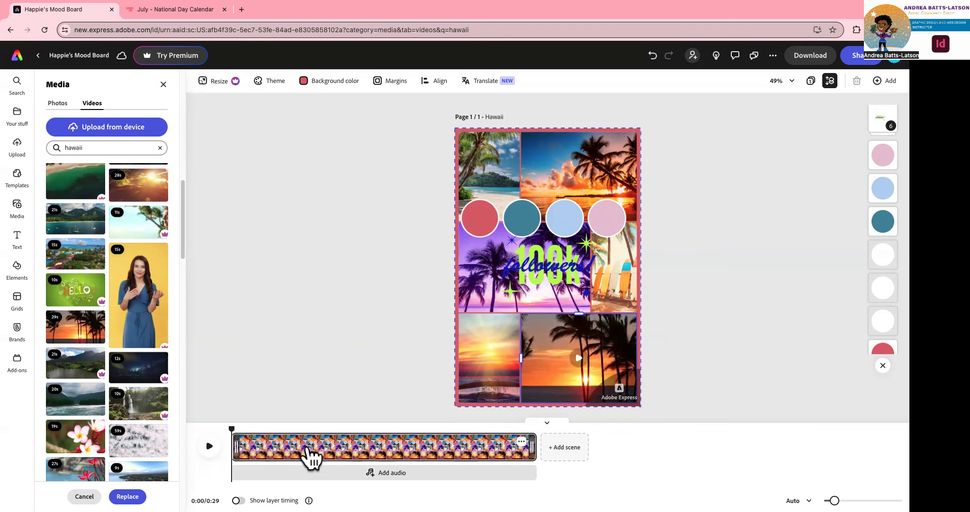
{"action": "left_click", "coordinate": [733, 250]}
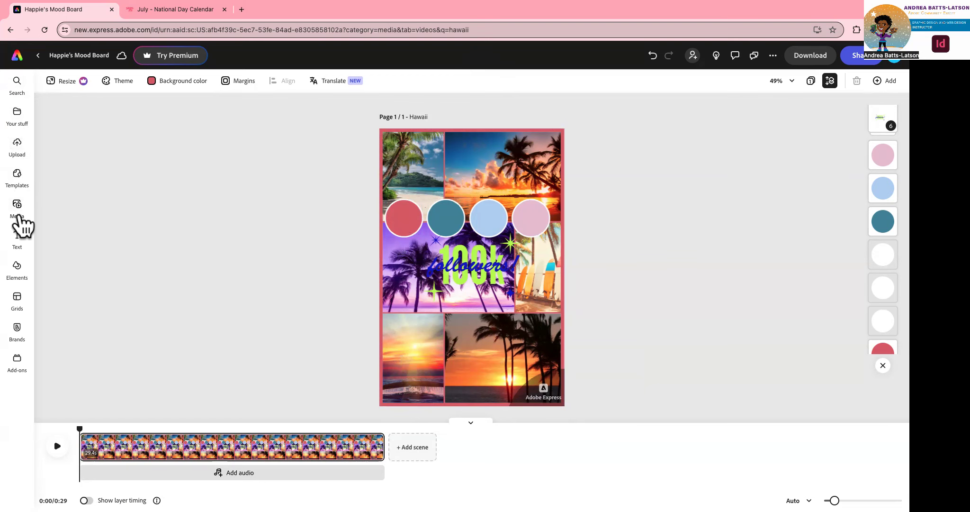
Search the photo library for "hawaii".
{"action": "left_click", "coordinate": [17, 205]}
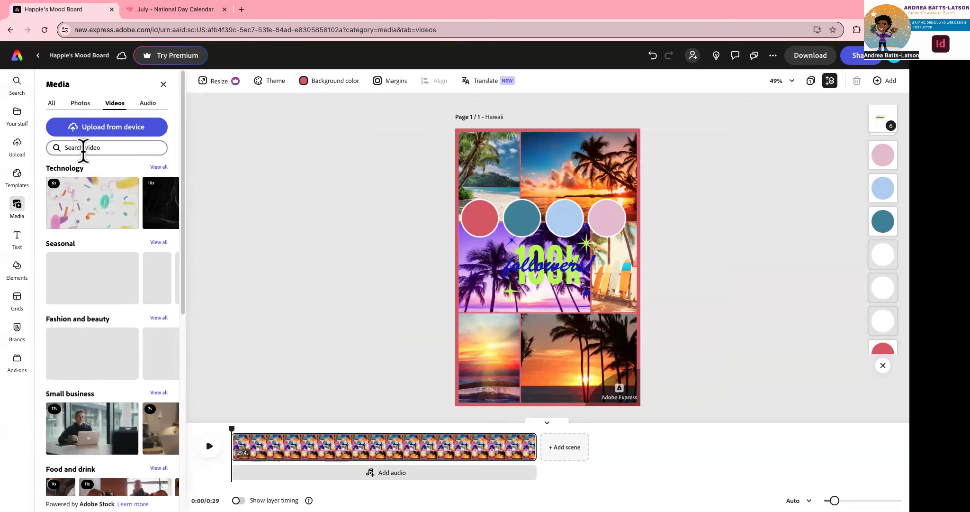
{"action": "left_click", "coordinate": [83, 148]}
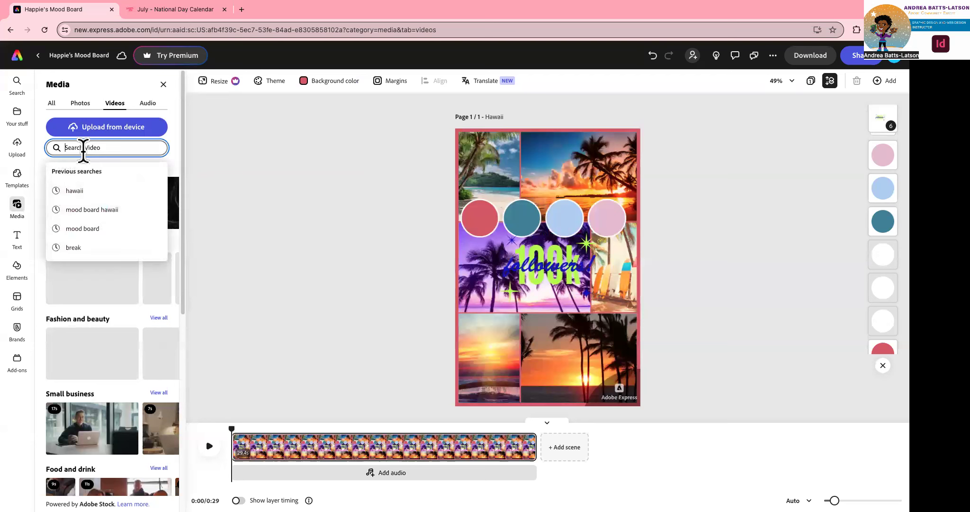
{"action": "left_click", "coordinate": [81, 104]}
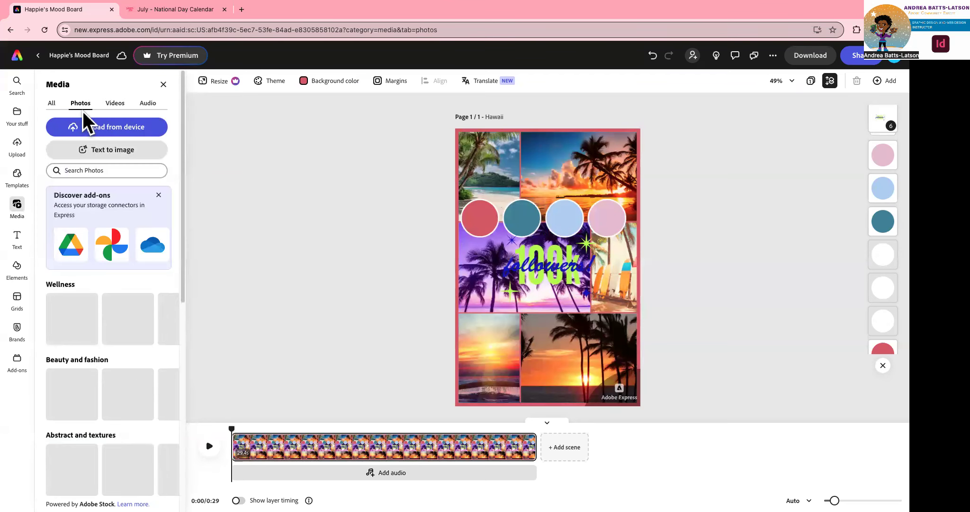
{"action": "left_click", "coordinate": [93, 170]}
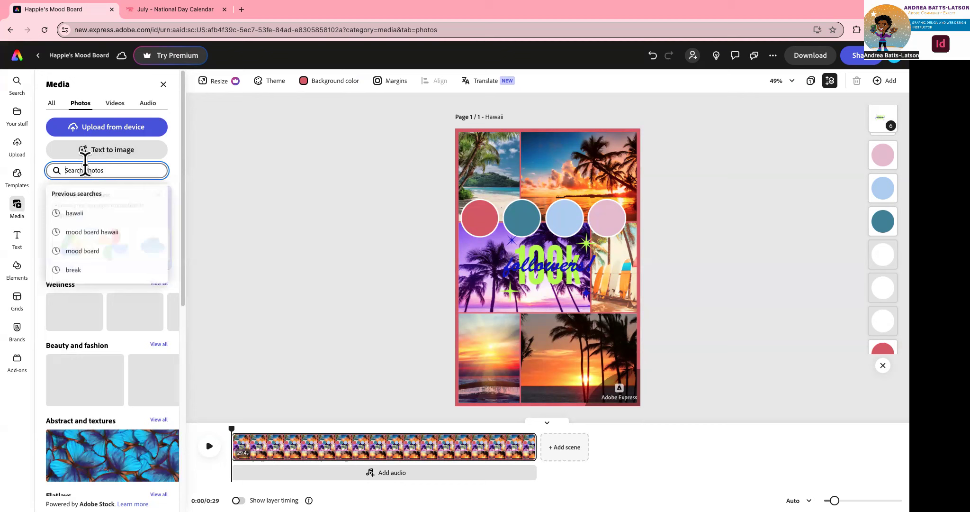
{"action": "type", "text": "hawaii"}
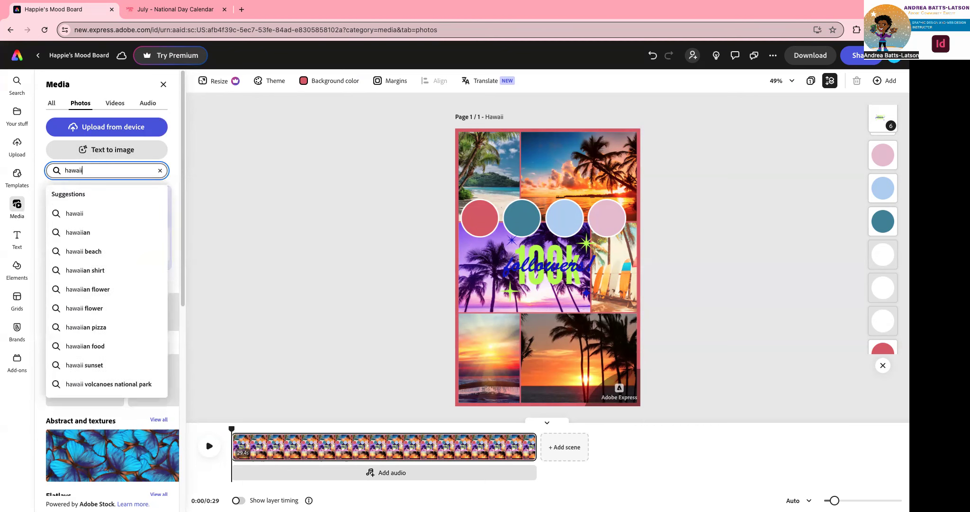
{"action": "key", "text": "Return"}
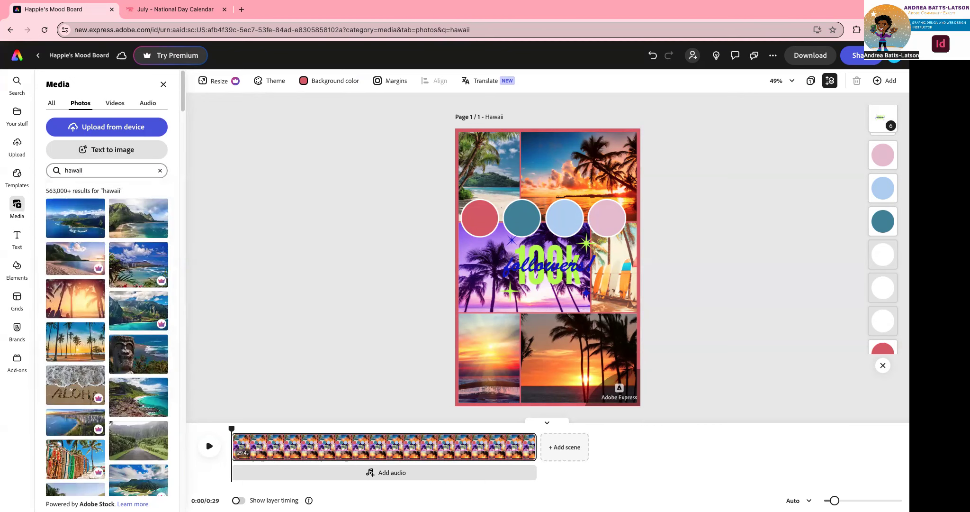
Add the hawaii photo of colorful surfboards lined up on a beach and place it over the two sunset cells.
{"action": "scroll", "coordinate": [119, 386], "scroll_direction": "down", "scroll_amount": 5}
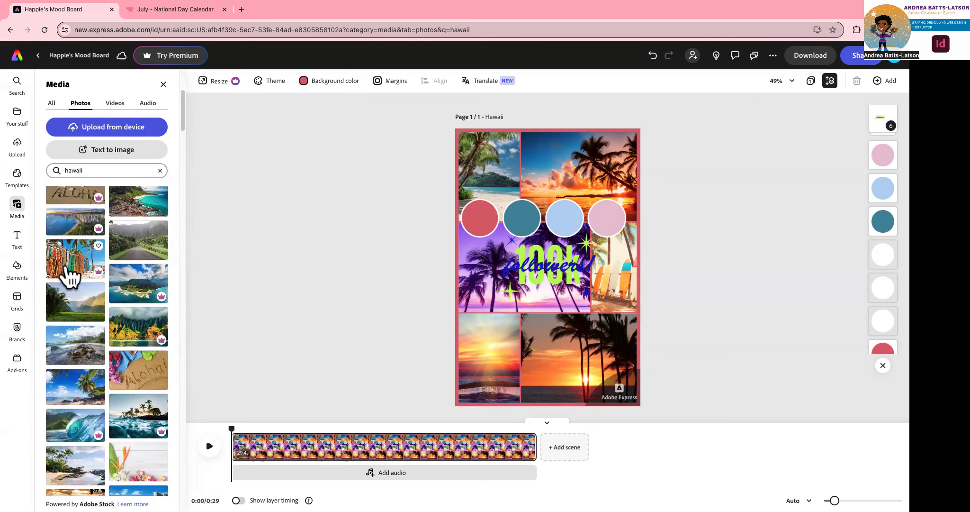
{"action": "left_click", "coordinate": [70, 275]}
{"action": "left_click", "coordinate": [549, 272]}
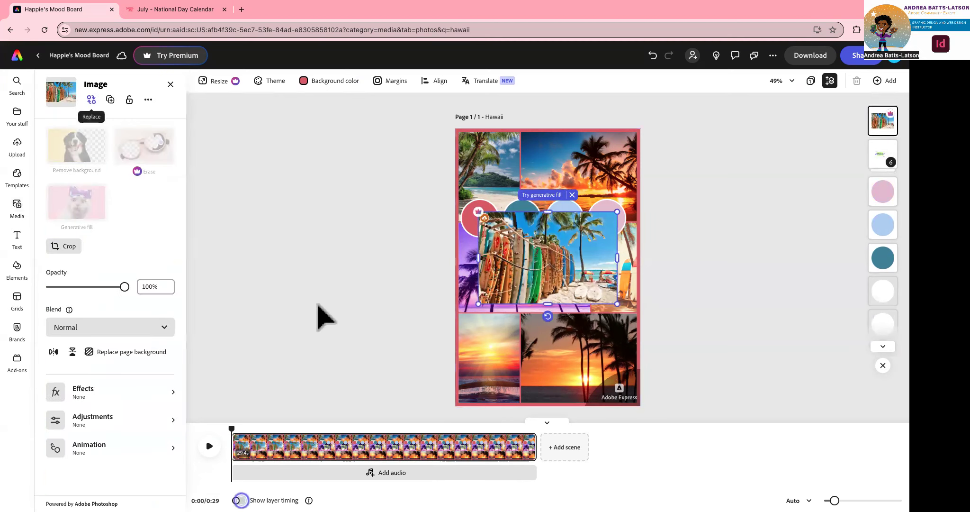
{"action": "left_click_drag", "start_coordinate": [519, 258], "coordinate": [515, 345]}
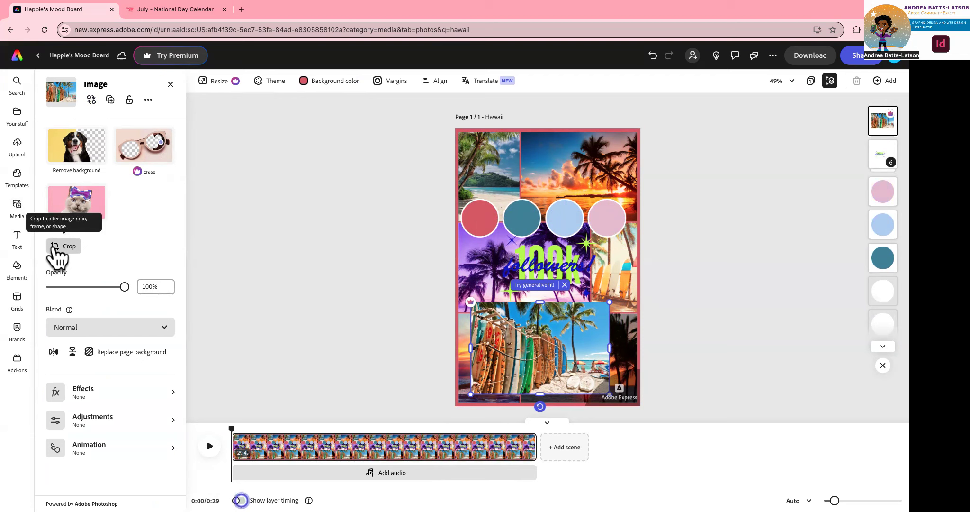
Crop the added surfboard photo to the heart shape after trying the half-circle, oval and circle shapes.
{"action": "left_click", "coordinate": [59, 246]}
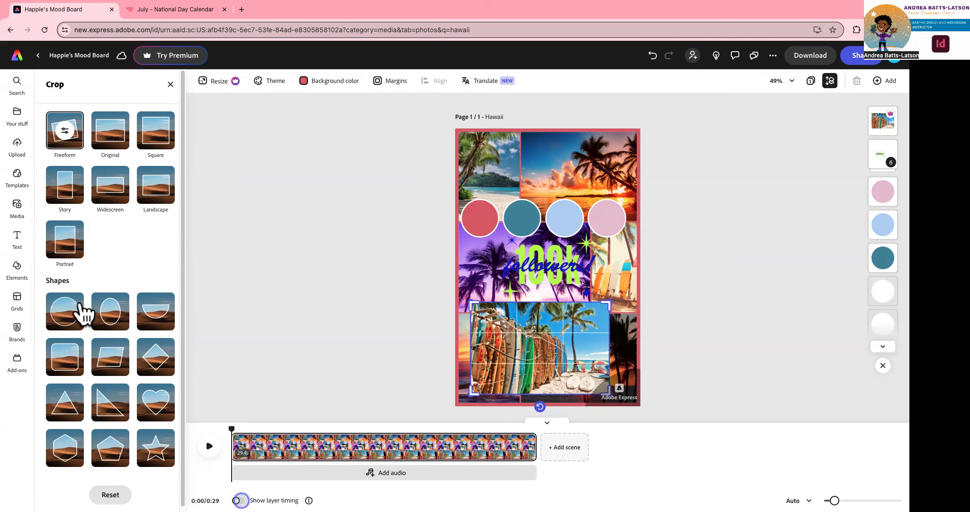
{"action": "scroll", "coordinate": [81, 310], "scroll_direction": "down", "scroll_amount": 1}
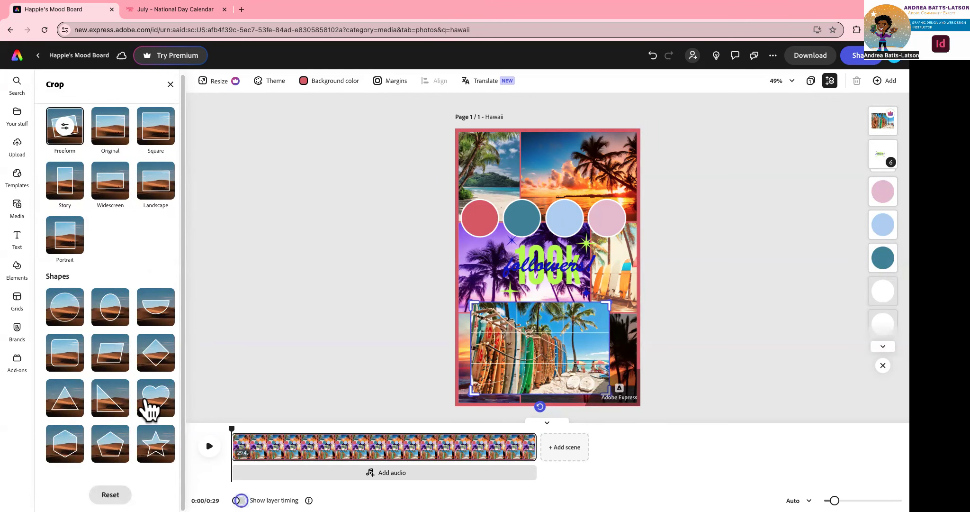
{"action": "left_click", "coordinate": [150, 405]}
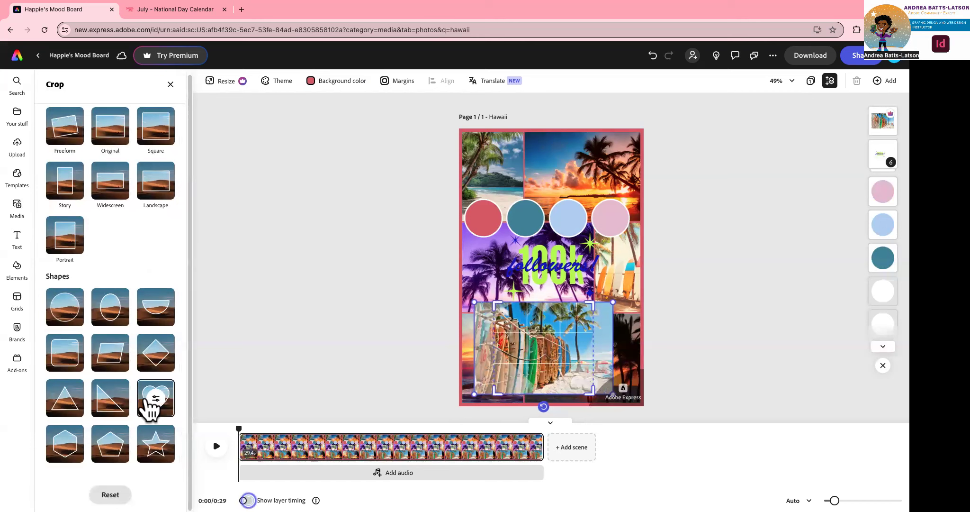
{"action": "left_click", "coordinate": [149, 310]}
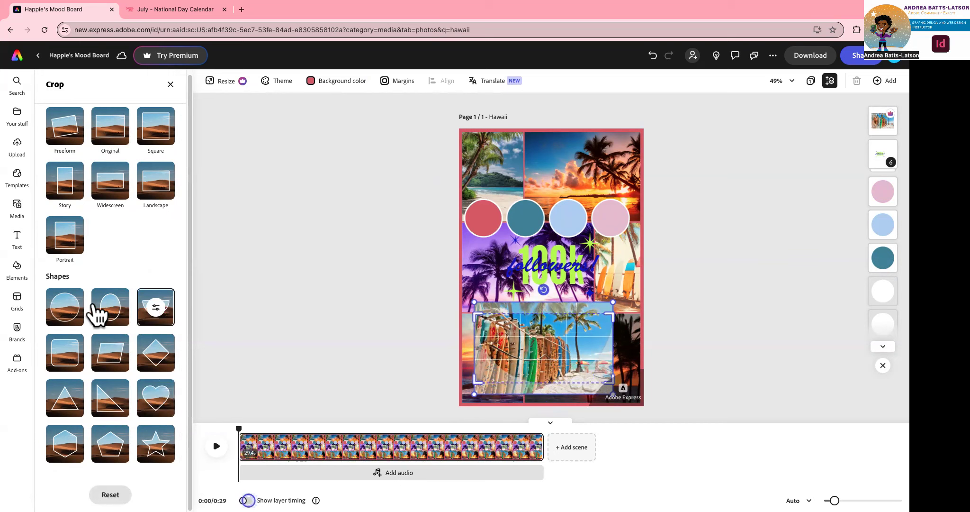
{"action": "left_click", "coordinate": [103, 310]}
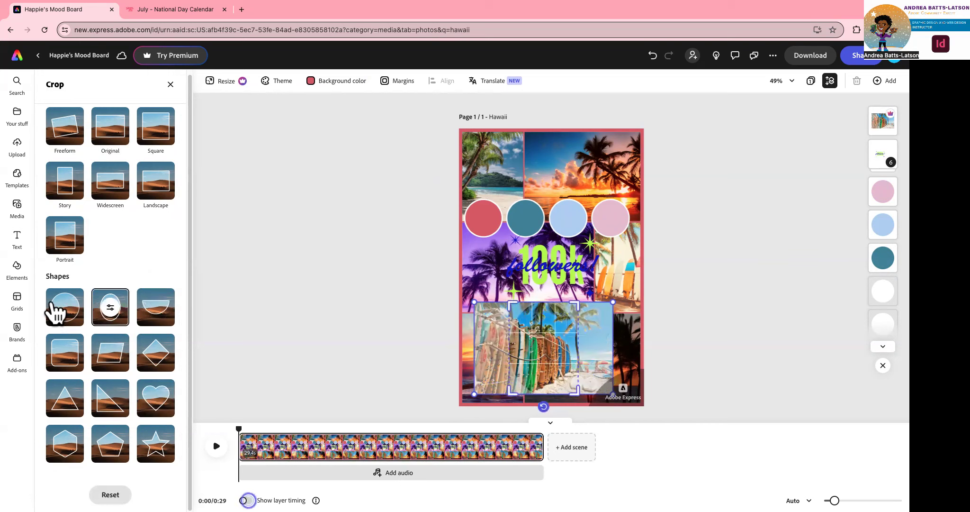
{"action": "left_click", "coordinate": [56, 310]}
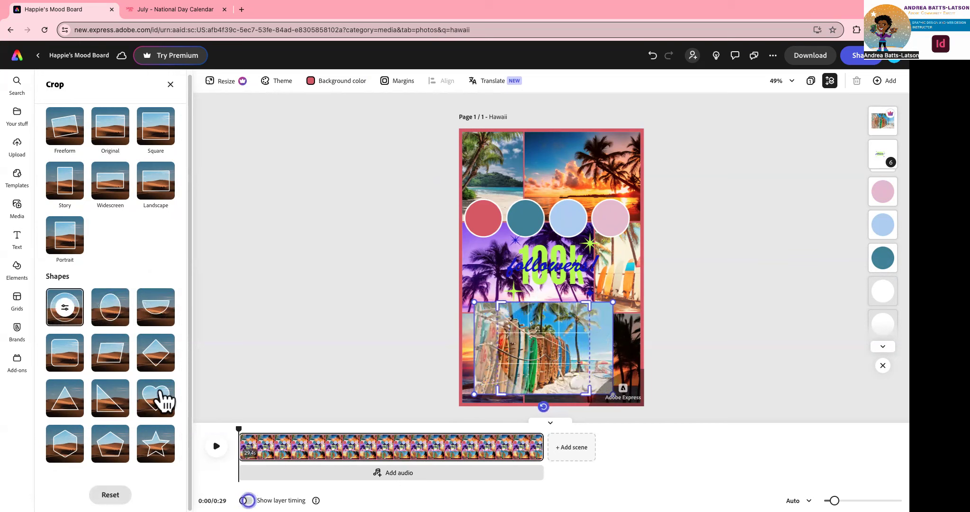
{"action": "left_click", "coordinate": [164, 402]}
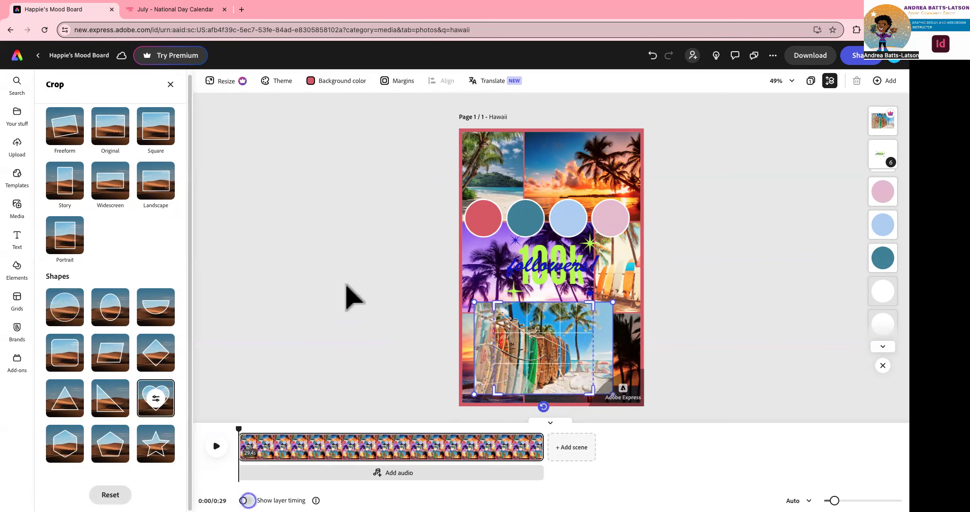
Finish the heart crop, shrink the surfboard heart and center it on the divider between the two lower sunset cells.
{"action": "left_click", "coordinate": [344, 285]}
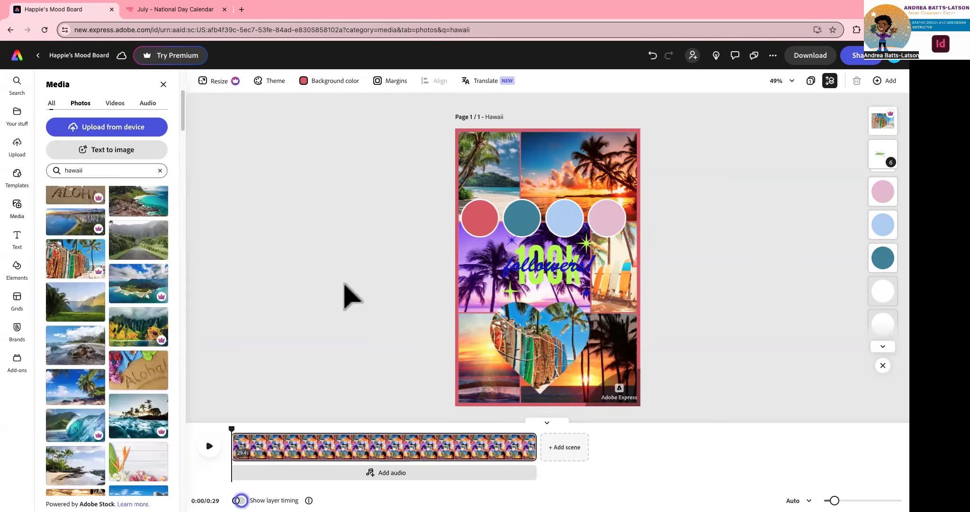
{"action": "left_click", "coordinate": [535, 356]}
{"action": "left_click_drag", "start_coordinate": [533, 356], "coordinate": [508, 353]}
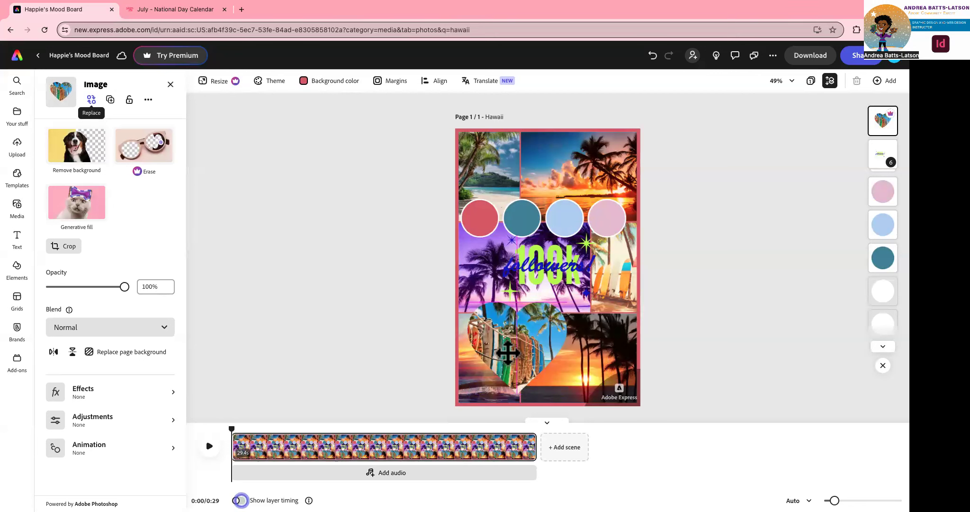
{"action": "left_click", "coordinate": [509, 351]}
{"action": "left_click_drag", "start_coordinate": [567, 394], "coordinate": [545, 374]}
{"action": "left_click_drag", "start_coordinate": [492, 353], "coordinate": [502, 345]}
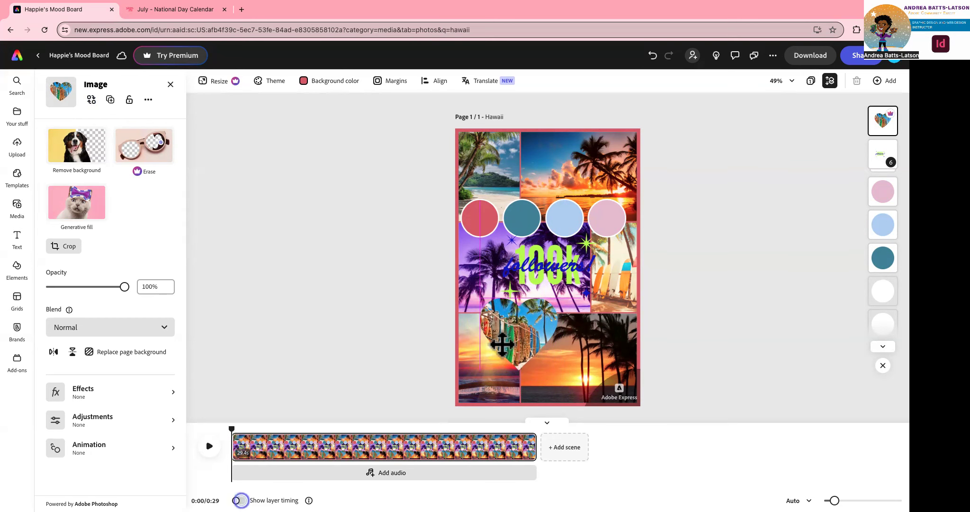
{"action": "left_click", "coordinate": [322, 354]}
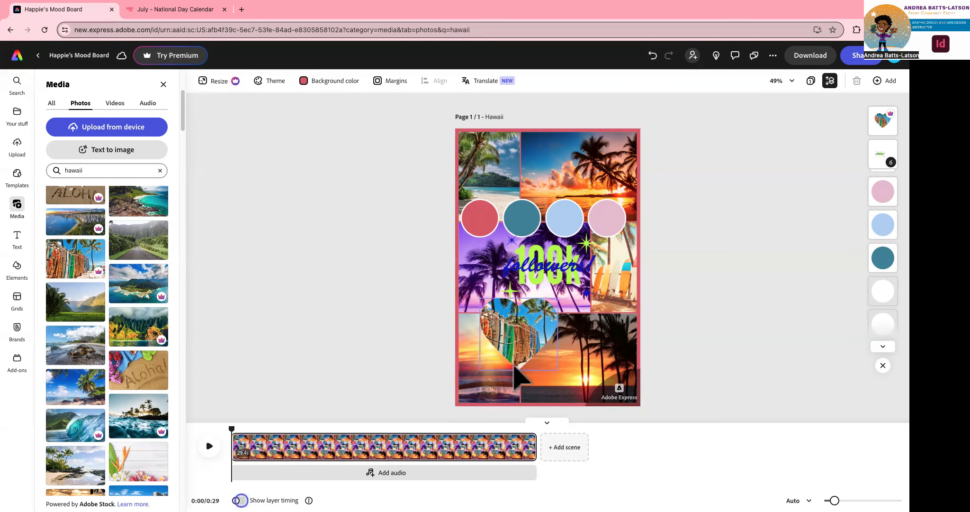
Reframe the surfboard photo inside its heart crop and move the heart back onto the divider between the two lower sunset cells.
{"action": "left_click", "coordinate": [526, 327]}
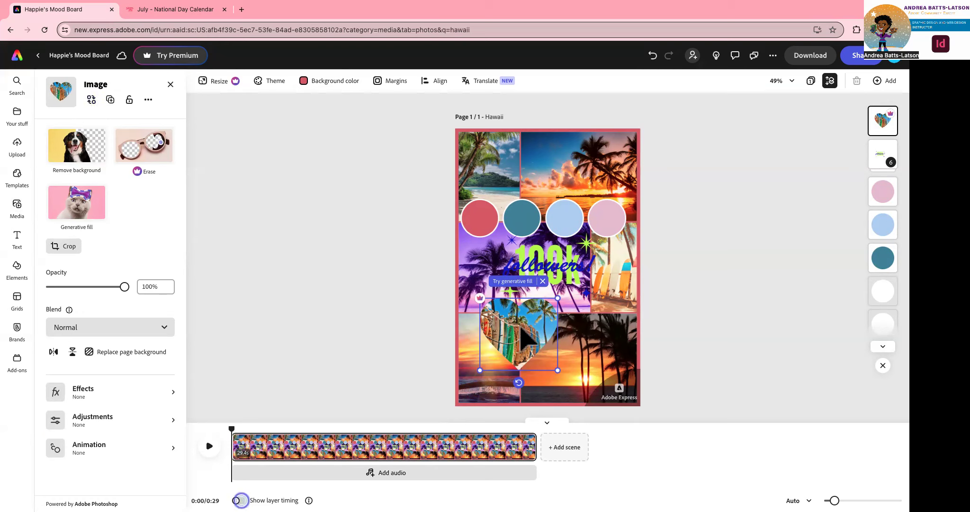
{"action": "mouse_move", "coordinate": [521, 327]}
{"action": "left_mouse_down"}
{"action": "mouse_move", "coordinate": [509, 327]}
{"action": "mouse_move", "coordinate": [518, 327]}
{"action": "left_mouse_up"}
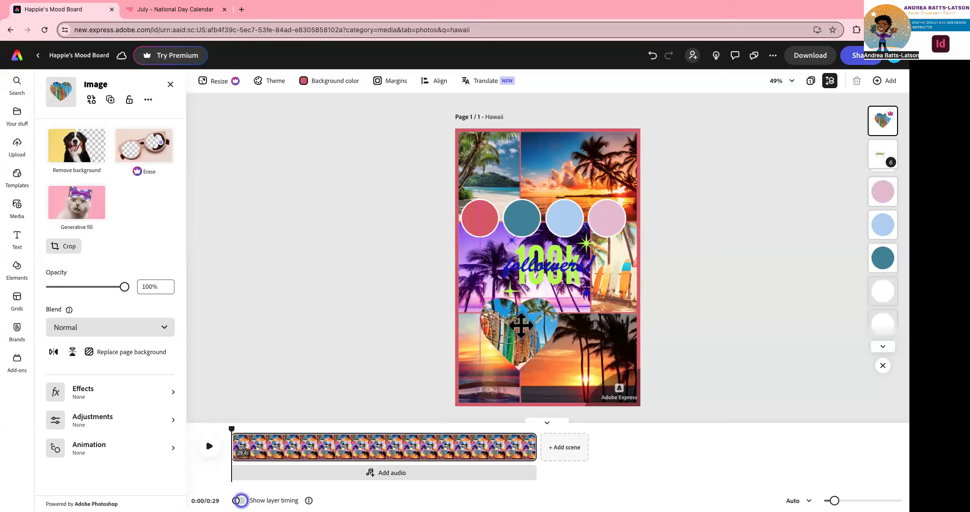
{"action": "double_click", "coordinate": [522, 327]}
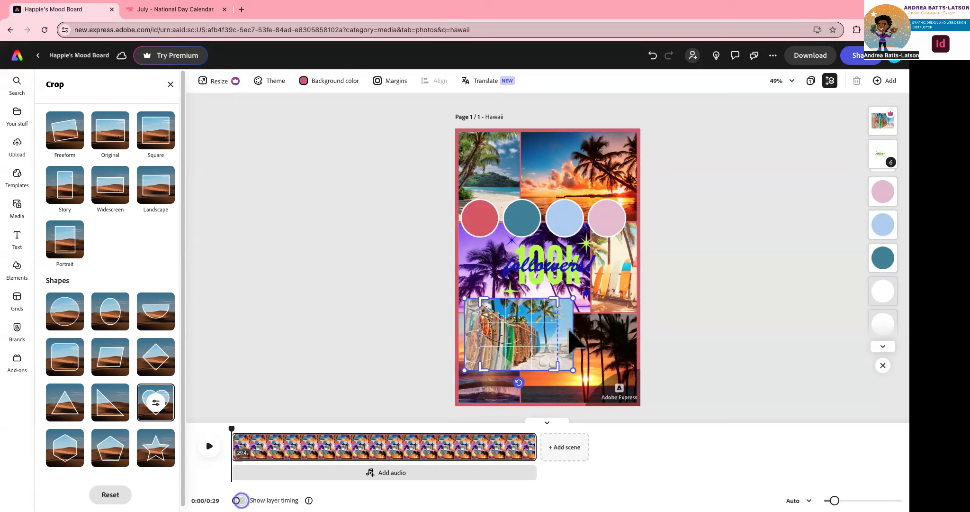
{"action": "left_click_drag", "start_coordinate": [565, 329], "coordinate": [552, 328]}
{"action": "left_click", "coordinate": [362, 384]}
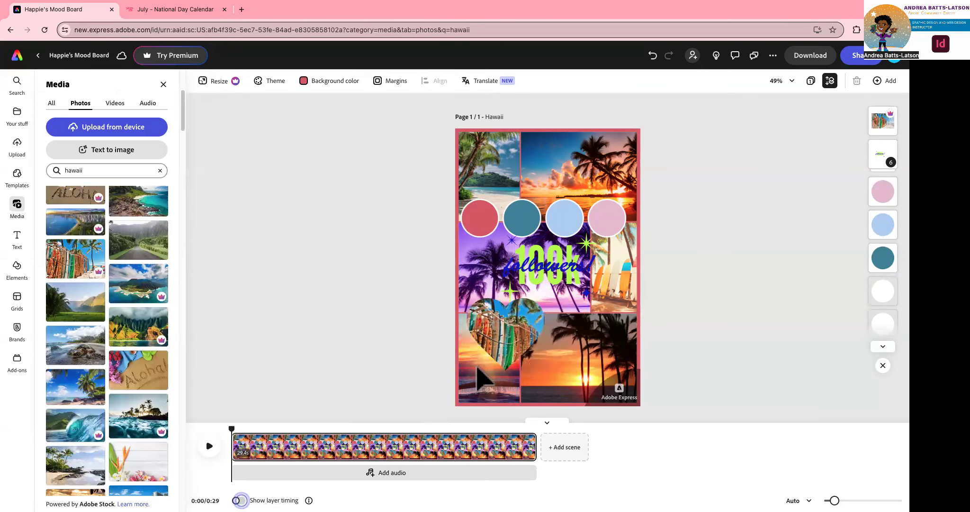
{"action": "left_click", "coordinate": [501, 345]}
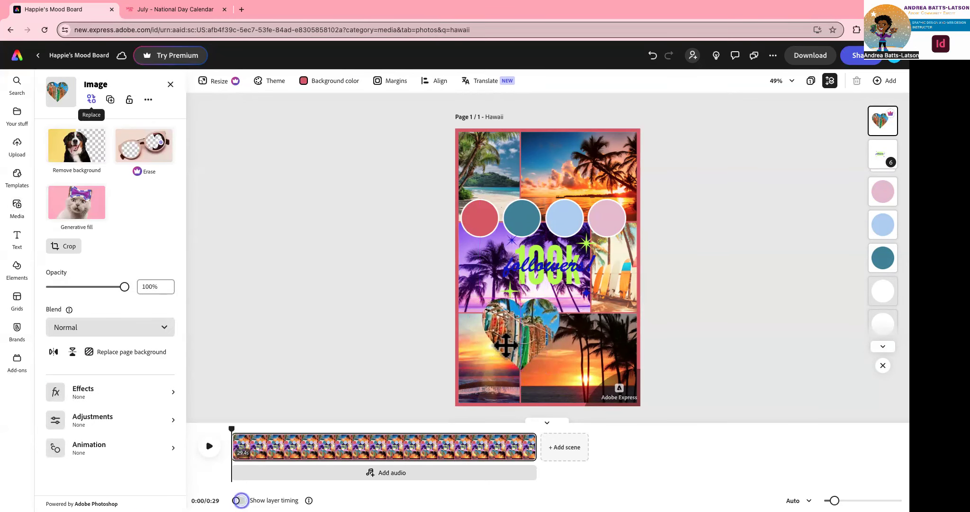
{"action": "left_click", "coordinate": [401, 356]}
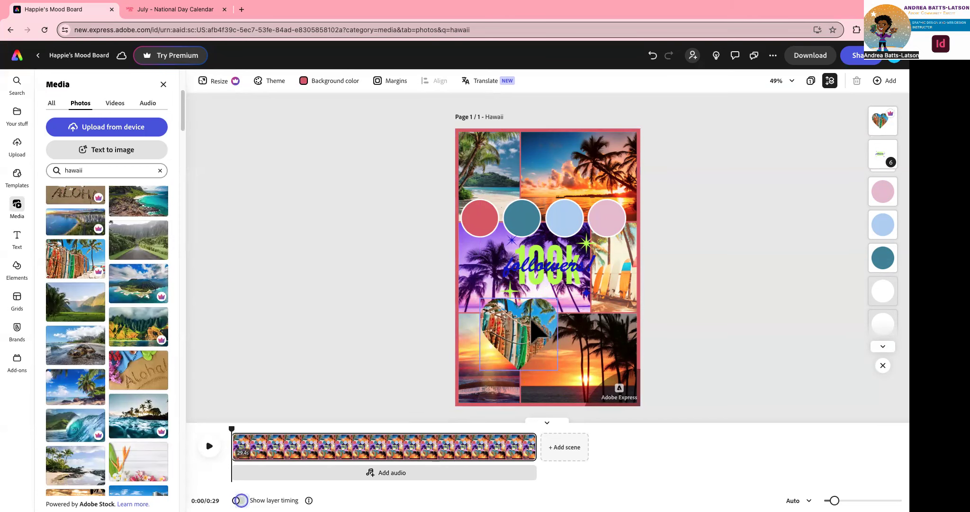
Scale the surfboard heart down further, keeping it just below the "100k followers" text.
{"action": "left_click", "coordinate": [513, 341]}
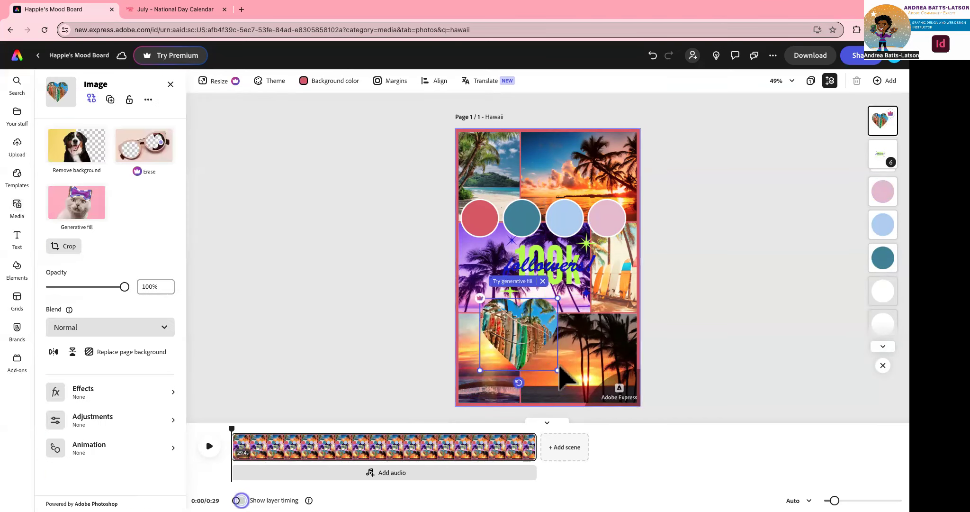
{"action": "left_click_drag", "start_coordinate": [558, 370], "coordinate": [513, 326]}
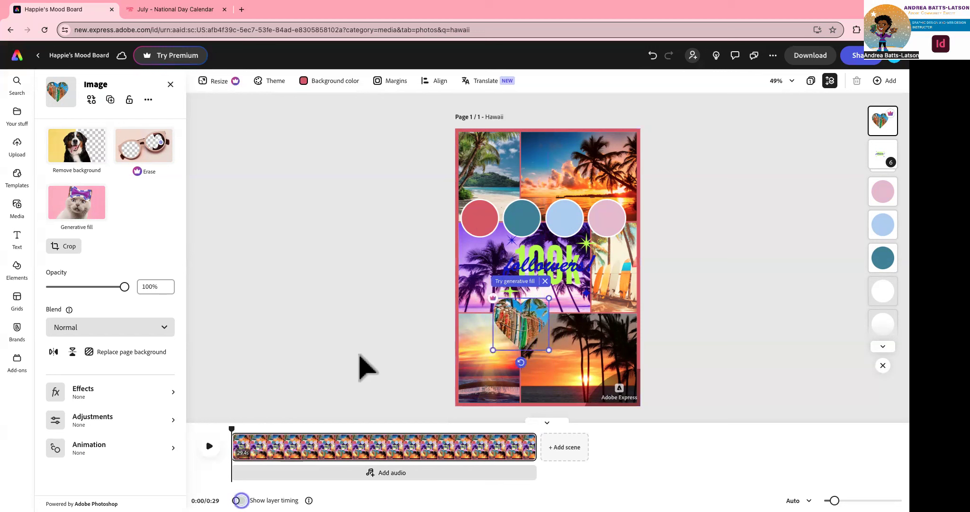
{"action": "left_click", "coordinate": [360, 356]}
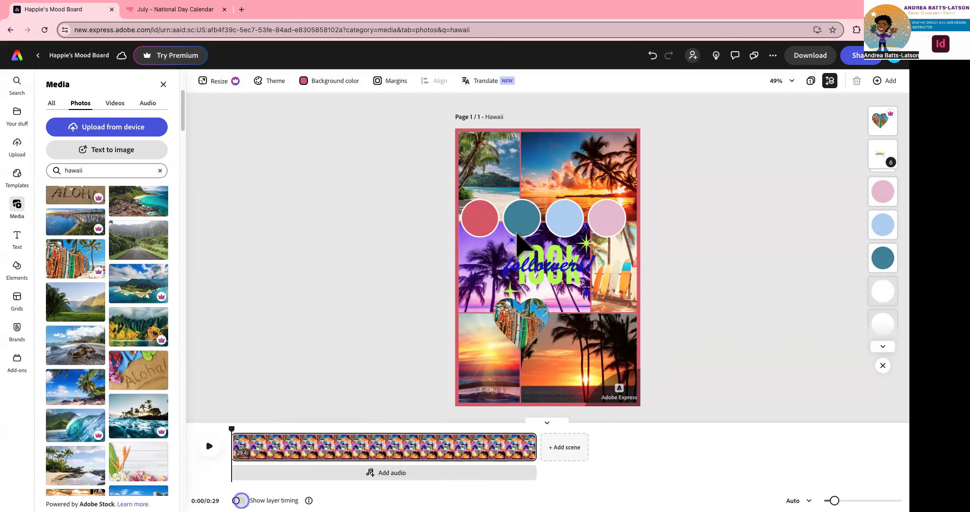
{"action": "left_click", "coordinate": [527, 329]}
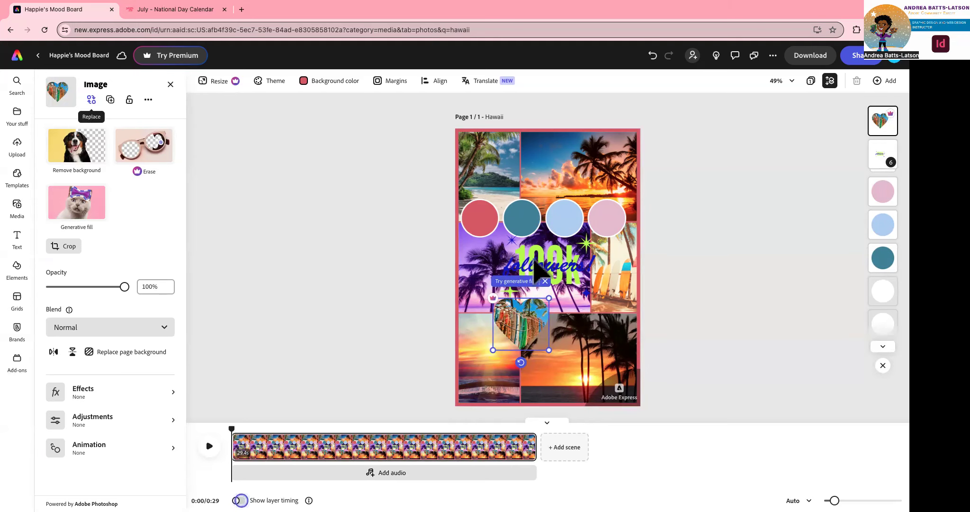
{"action": "left_click", "coordinate": [339, 294]}
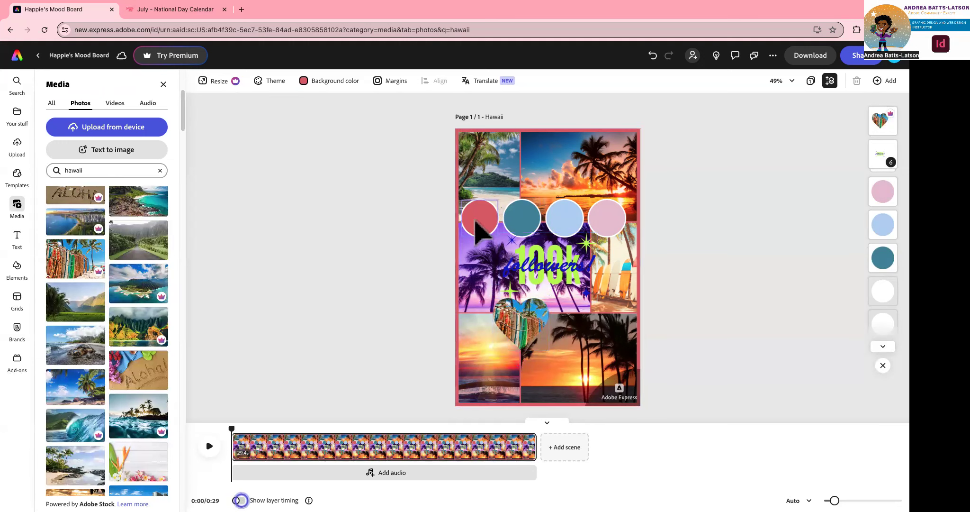
Set the page background color to orange #FE8C35 by sampling the sky in the large lower sunset photo.
{"action": "left_click", "coordinate": [483, 153]}
{"action": "left_click", "coordinate": [489, 158]}
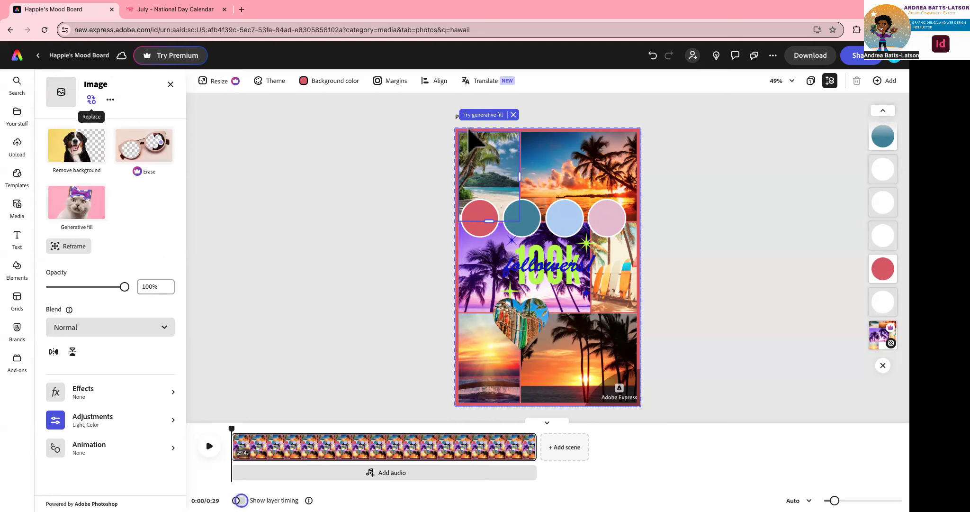
{"action": "left_click", "coordinate": [470, 132]}
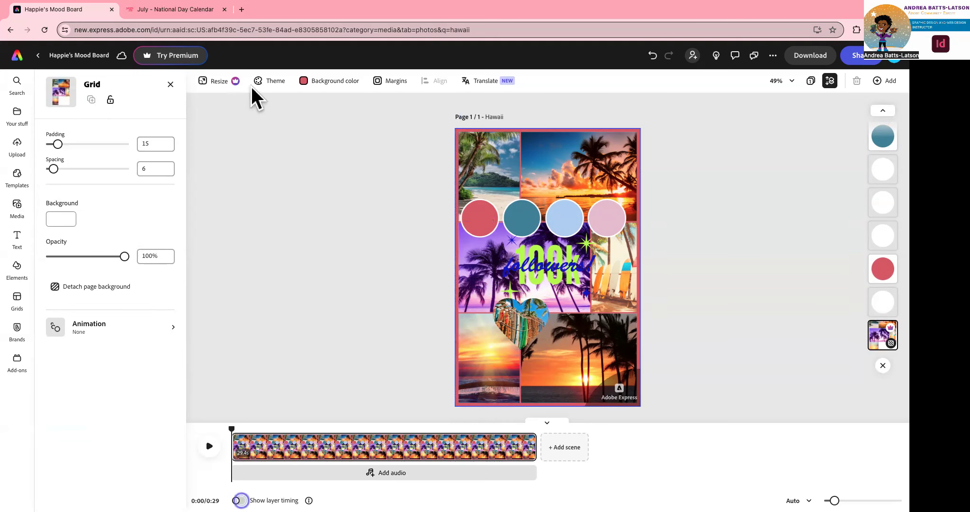
{"action": "left_click", "coordinate": [306, 80]}
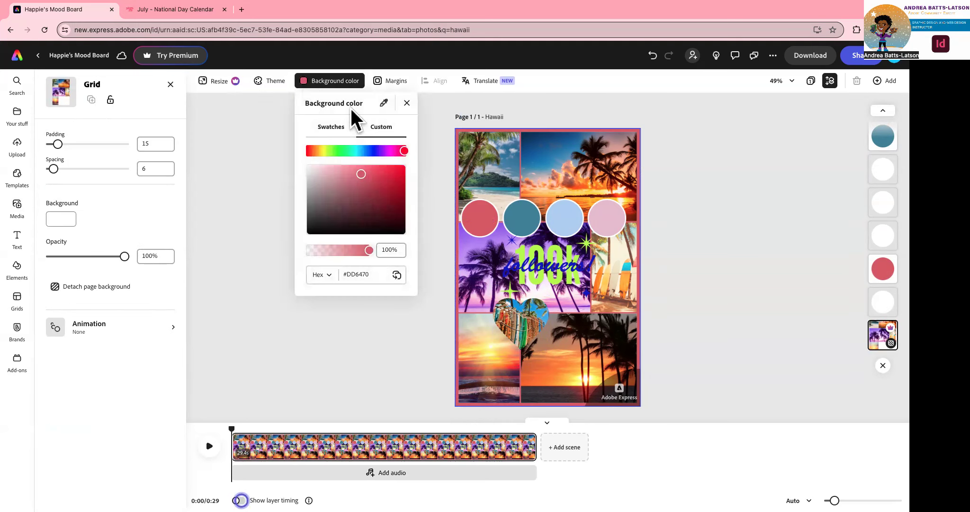
{"action": "left_click", "coordinate": [383, 102]}
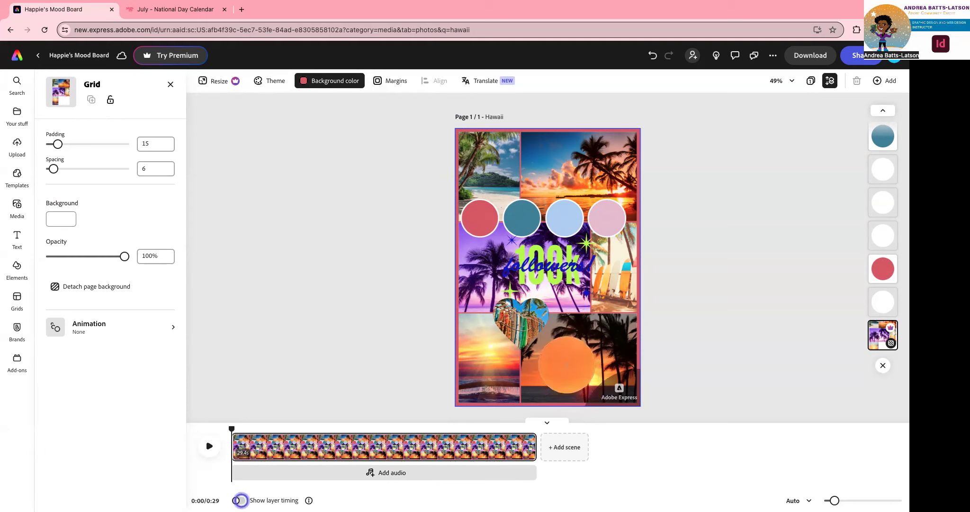
{"action": "left_click", "coordinate": [567, 363]}
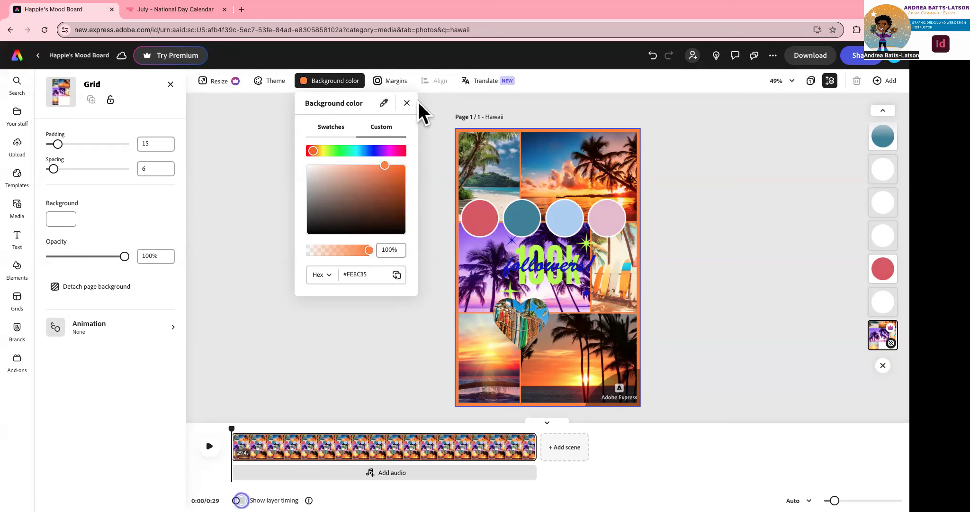
{"action": "key", "text": "Escape"}
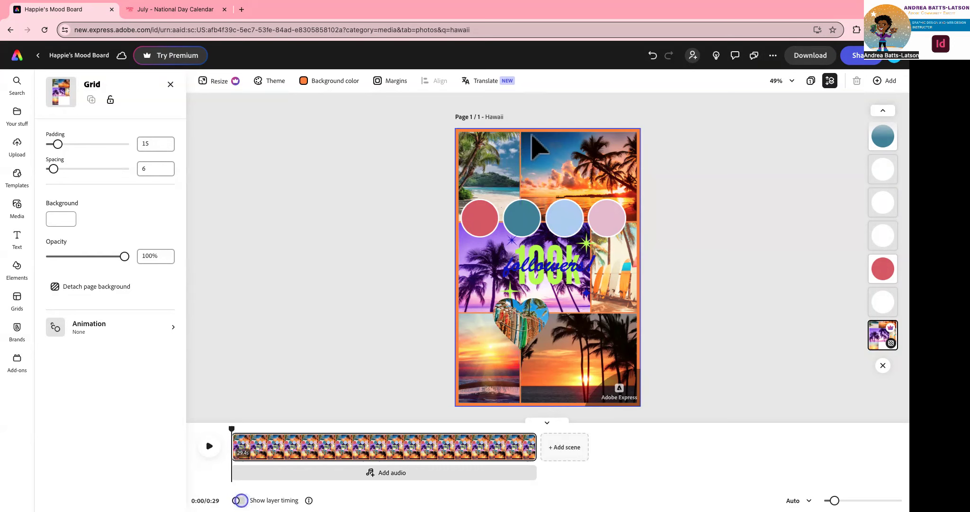
Try the gold-and-gray Bold color theme, followed by the navy-to-red and terracotta Classic themes, on the page.
{"action": "left_click", "coordinate": [530, 134]}
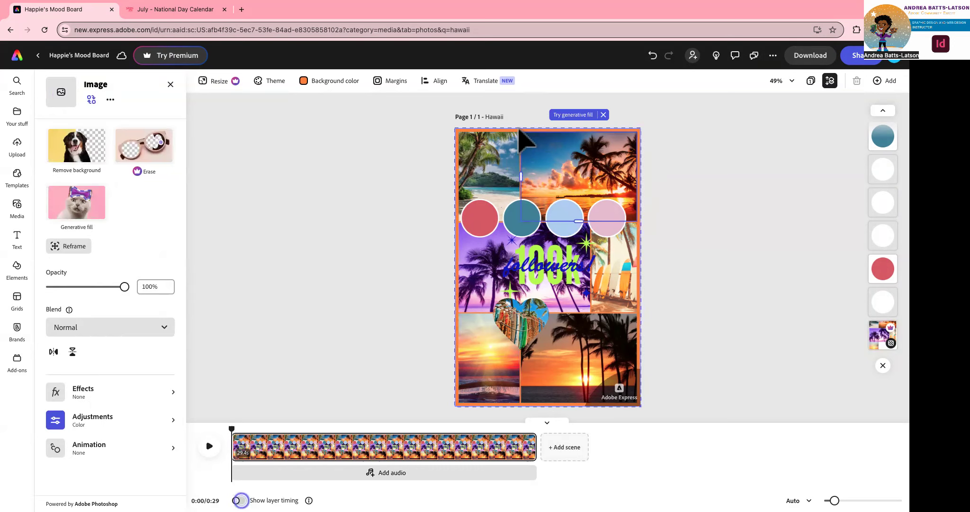
{"action": "left_click", "coordinate": [520, 132]}
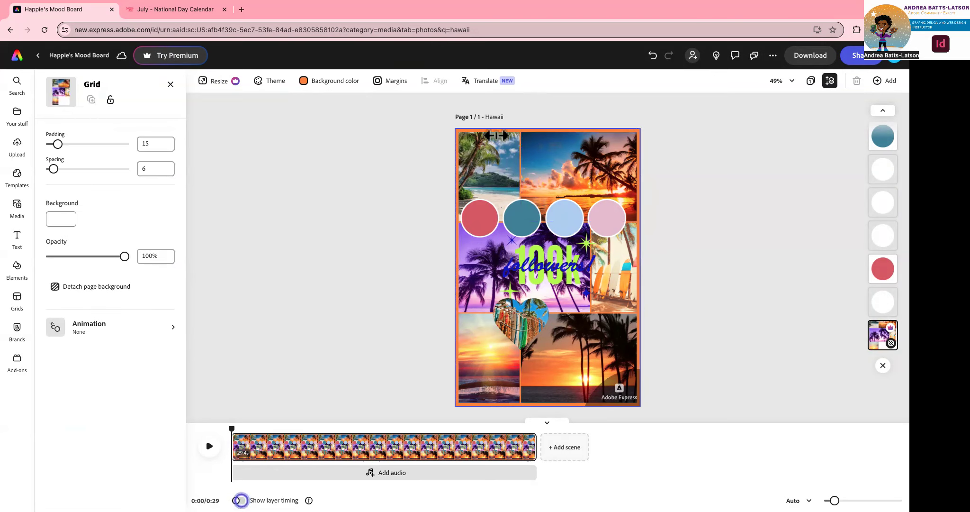
{"action": "left_click", "coordinate": [274, 85]}
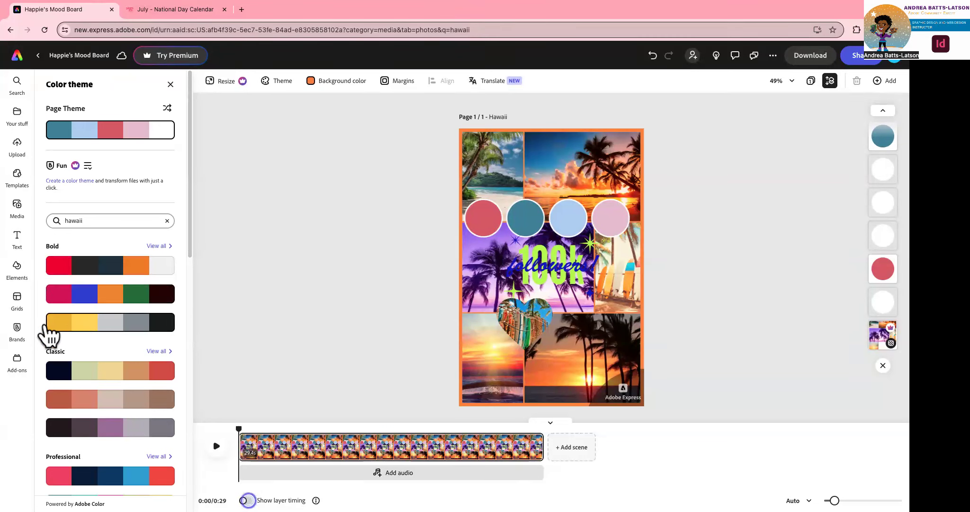
{"action": "left_click", "coordinate": [56, 326]}
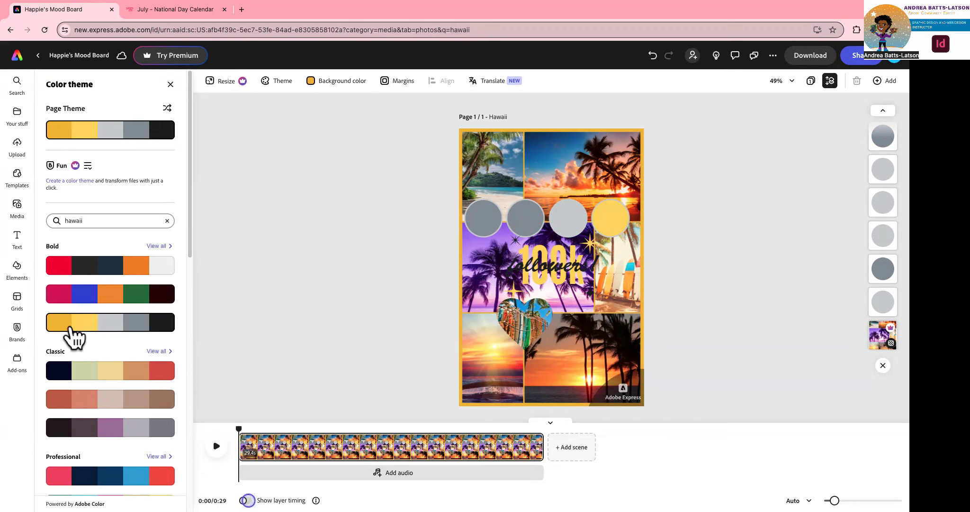
{"action": "scroll", "coordinate": [64, 308], "scroll_direction": "down", "scroll_amount": 2}
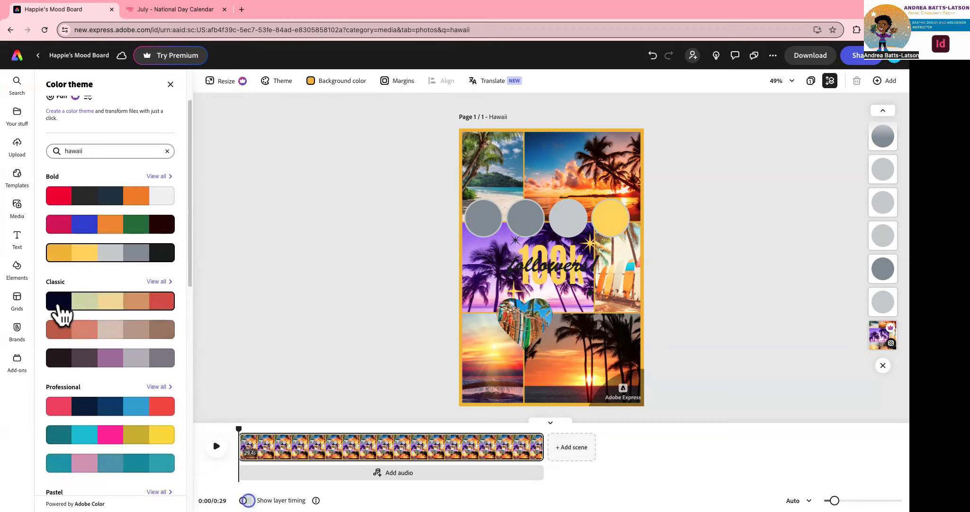
{"action": "left_click", "coordinate": [60, 306]}
{"action": "left_click", "coordinate": [61, 330]}
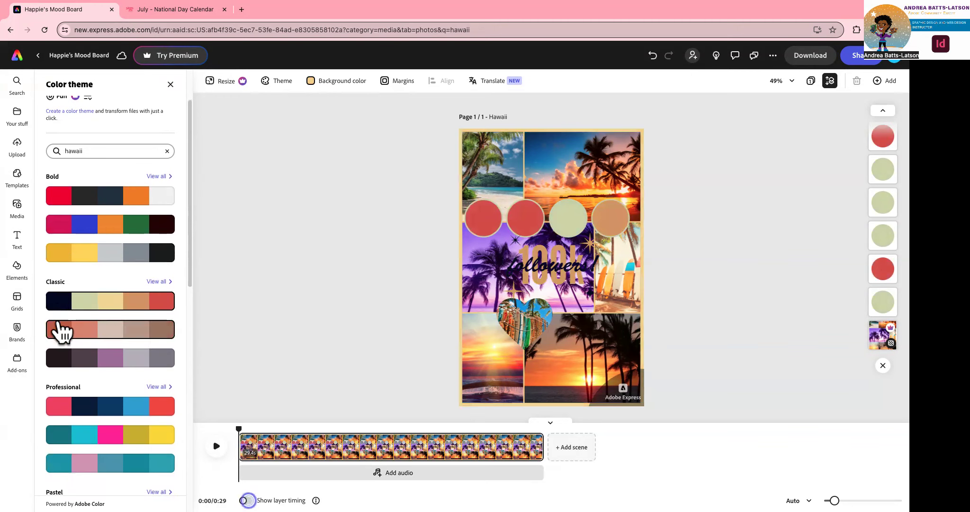
Try the three Professional color themes on the page: pink-navy-blue, teal-pink-yellow and teal with soft pink.
{"action": "left_click", "coordinate": [81, 406]}
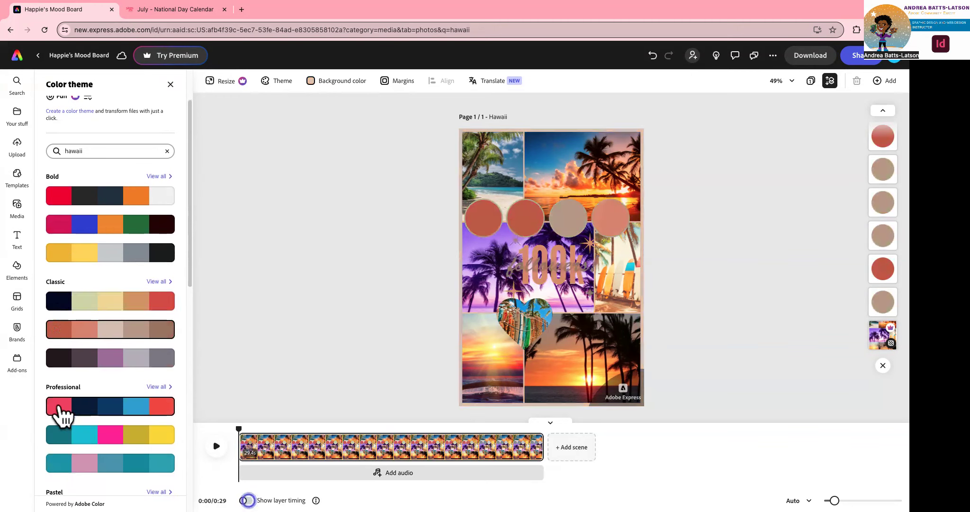
{"action": "scroll", "coordinate": [92, 360], "scroll_direction": "down", "scroll_amount": 3}
{"action": "scroll", "coordinate": [95, 331], "scroll_direction": "down", "scroll_amount": 2}
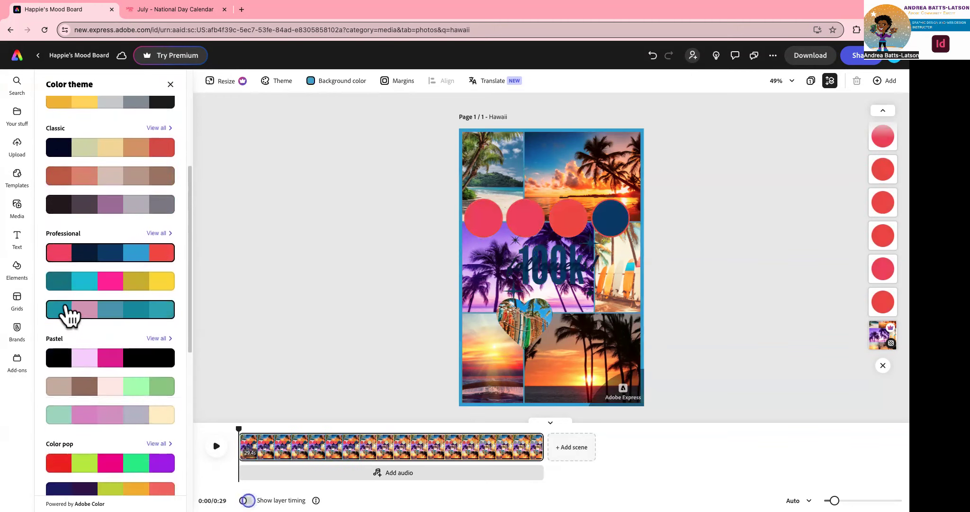
{"action": "left_click", "coordinate": [58, 284]}
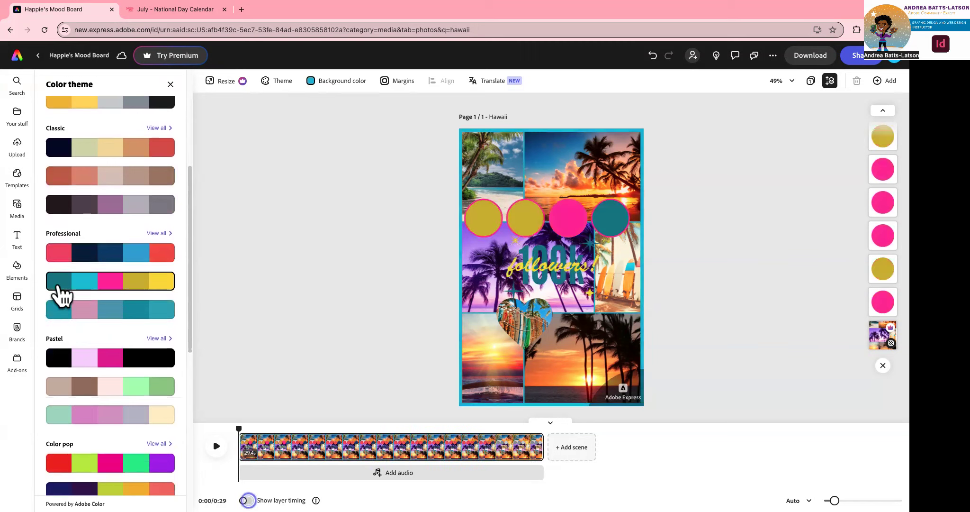
{"action": "left_click", "coordinate": [59, 315]}
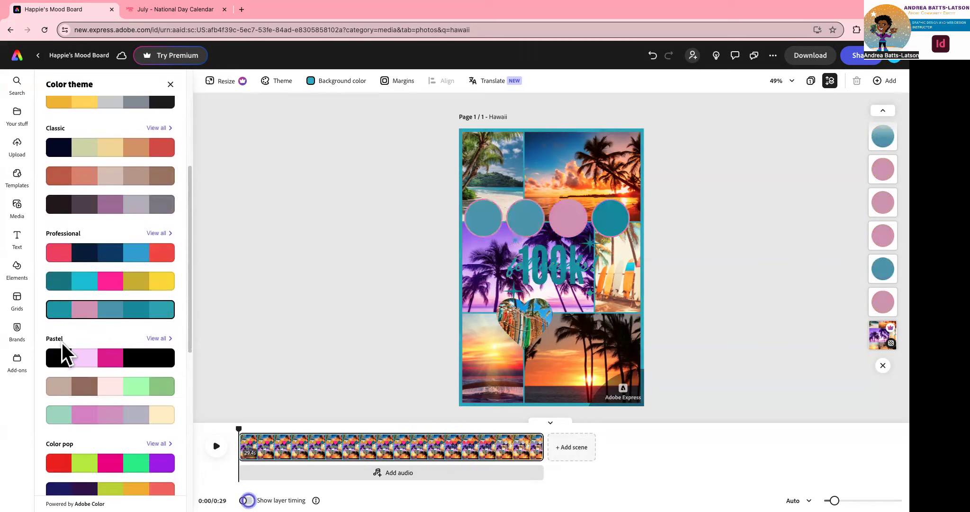
Try the red-lime-pink-green-purple and the blue-navy-turquoise-orange-red Color pop themes on the page.
{"action": "scroll", "coordinate": [106, 224], "scroll_direction": "down", "scroll_amount": 1}
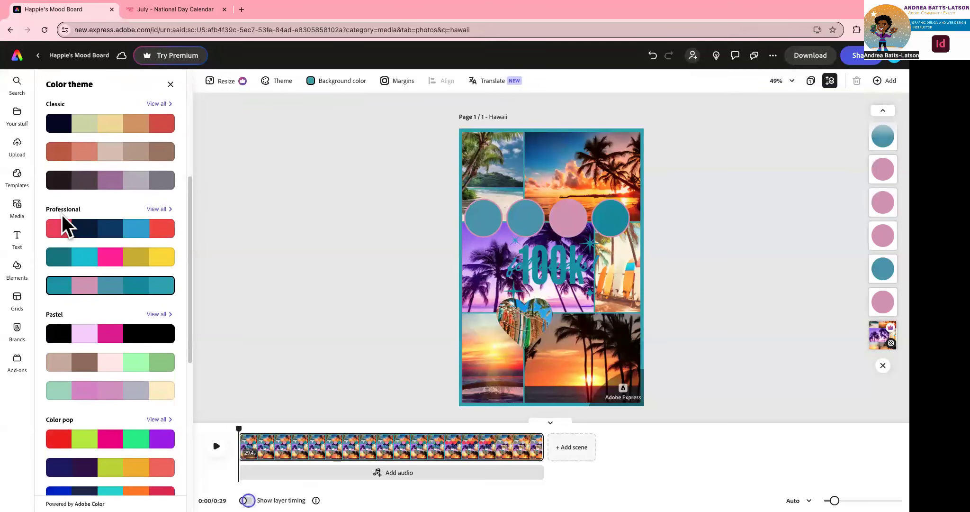
{"action": "scroll", "coordinate": [53, 313], "scroll_direction": "down", "scroll_amount": 8}
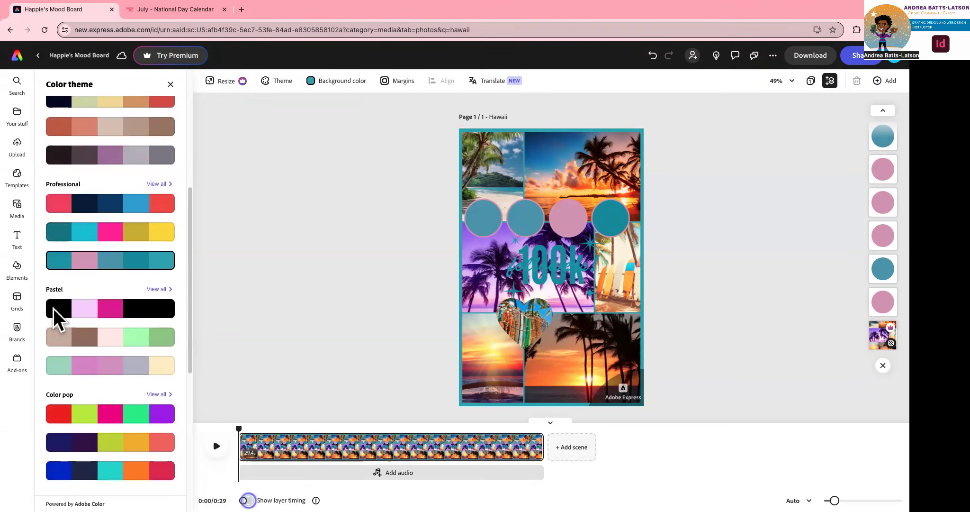
{"action": "left_click", "coordinate": [71, 245]}
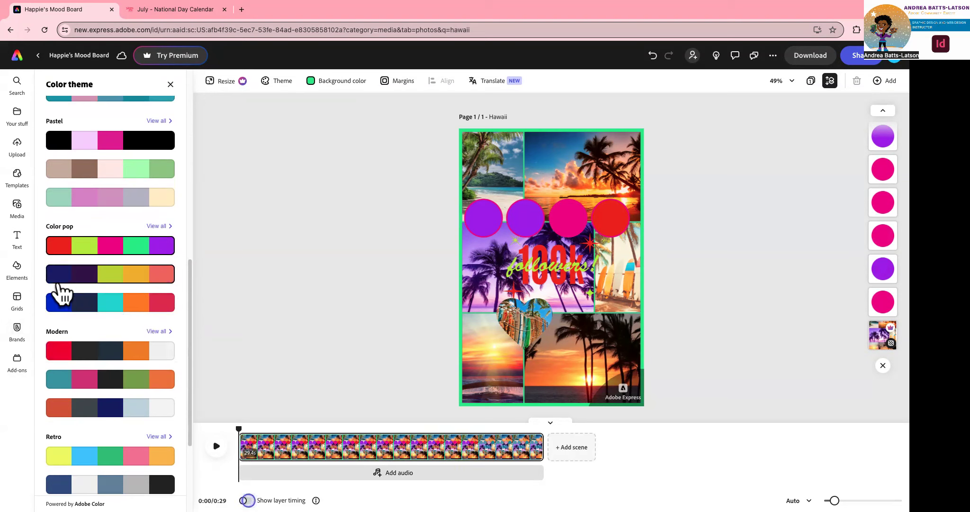
{"action": "left_click", "coordinate": [59, 304]}
{"action": "scroll", "coordinate": [67, 310], "scroll_direction": "down", "scroll_amount": 3}
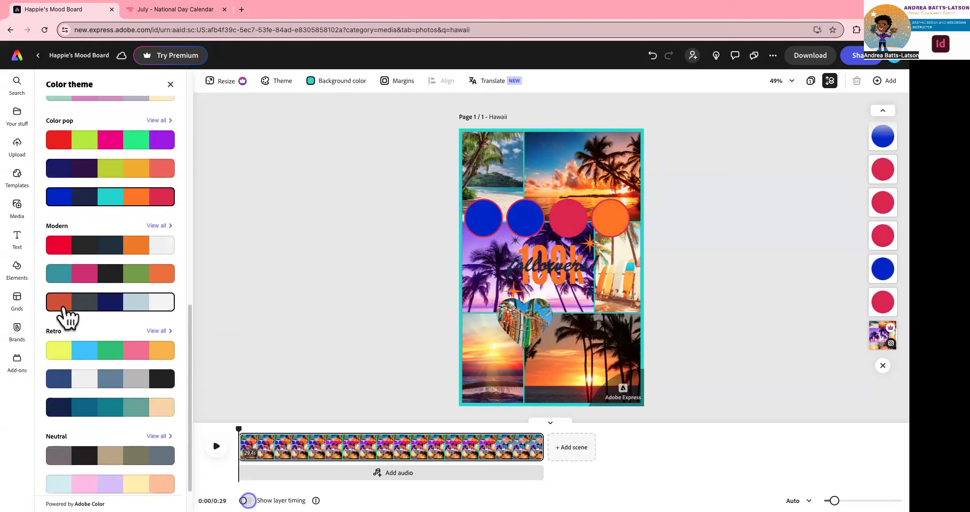
Try the three Modern color themes and the yellow-blue-green-pink-orange Retro theme on the page.
{"action": "left_click", "coordinate": [69, 251]}
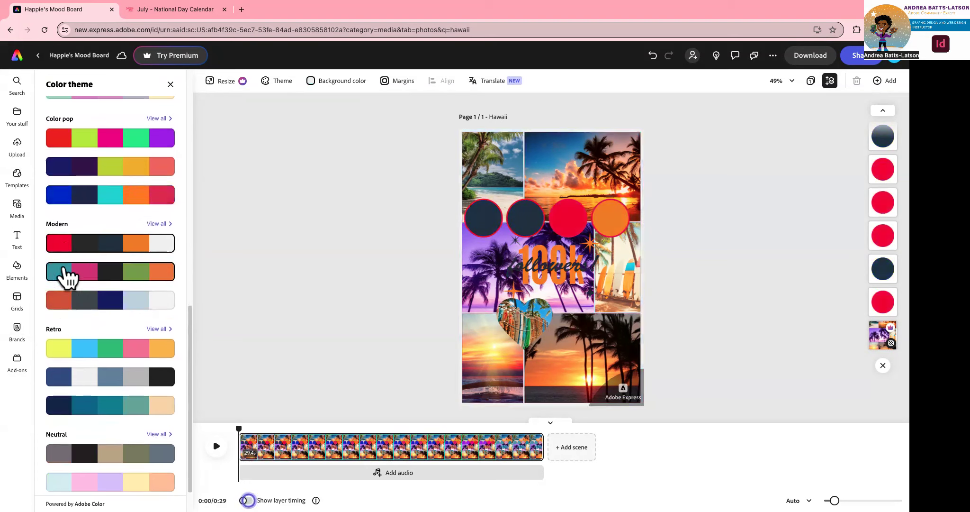
{"action": "left_click", "coordinate": [66, 274]}
{"action": "left_click", "coordinate": [66, 301]}
{"action": "scroll", "coordinate": [66, 285], "scroll_direction": "down", "scroll_amount": 2}
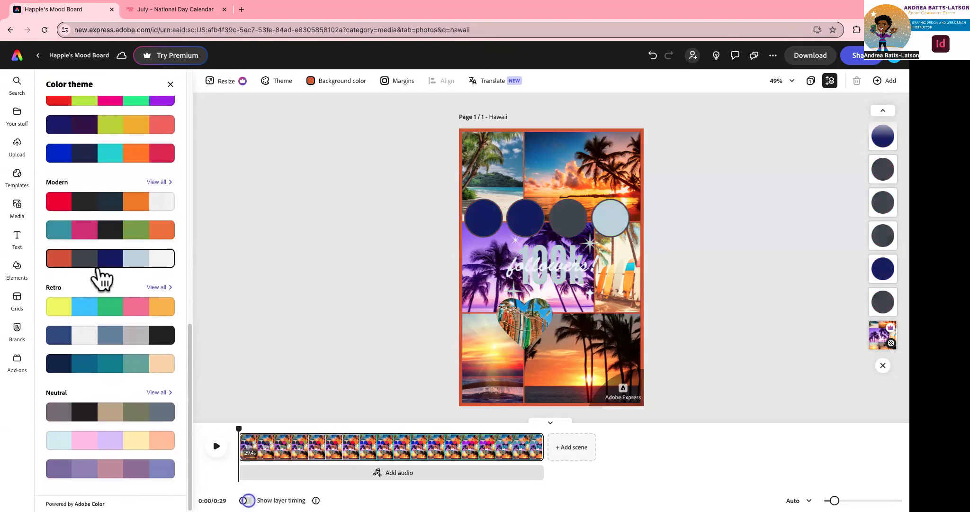
{"action": "left_click", "coordinate": [59, 313]}
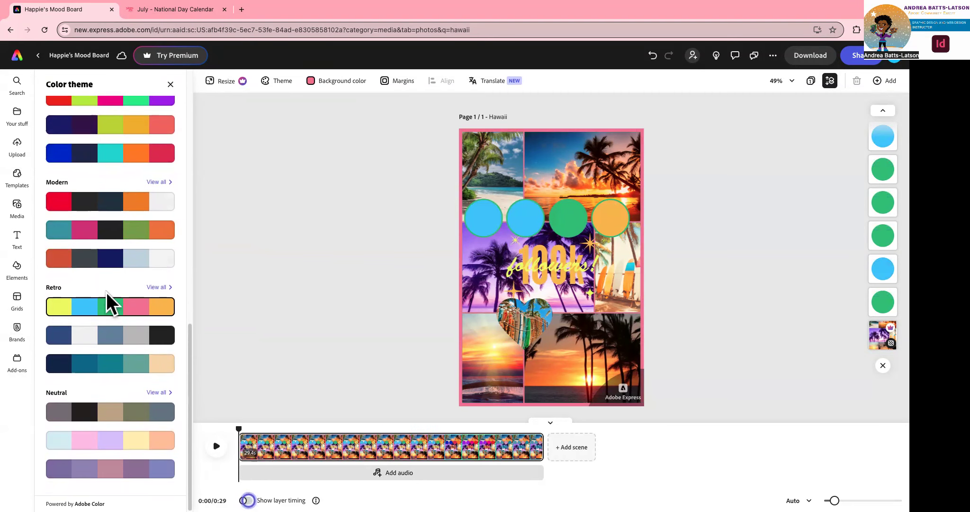
{"action": "scroll", "coordinate": [108, 296], "scroll_direction": "up", "scroll_amount": 5}
{"action": "scroll", "coordinate": [110, 290], "scroll_direction": "up", "scroll_amount": 5}
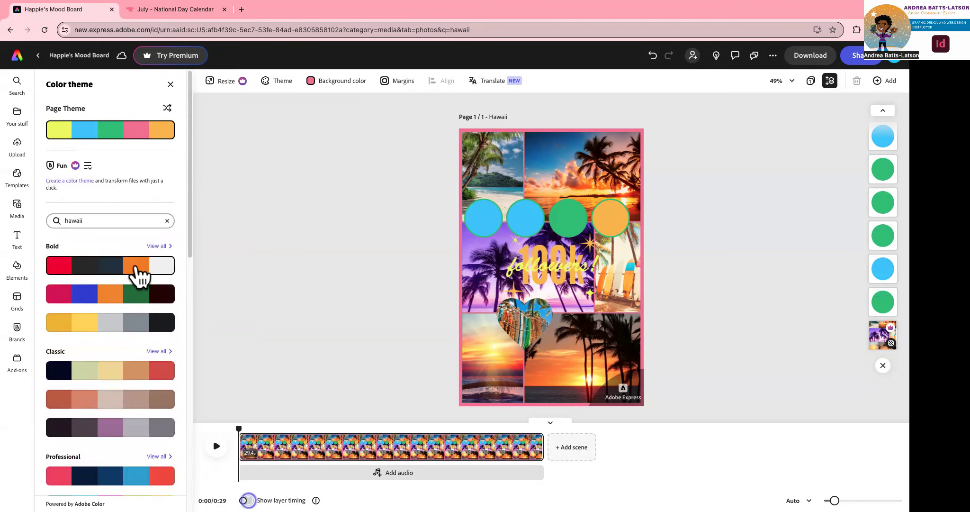
Show the full collection of Color pop color themes and look through it.
{"action": "scroll", "coordinate": [137, 275], "scroll_direction": "down", "scroll_amount": 7}
{"action": "scroll", "coordinate": [135, 275], "scroll_direction": "down", "scroll_amount": 2}
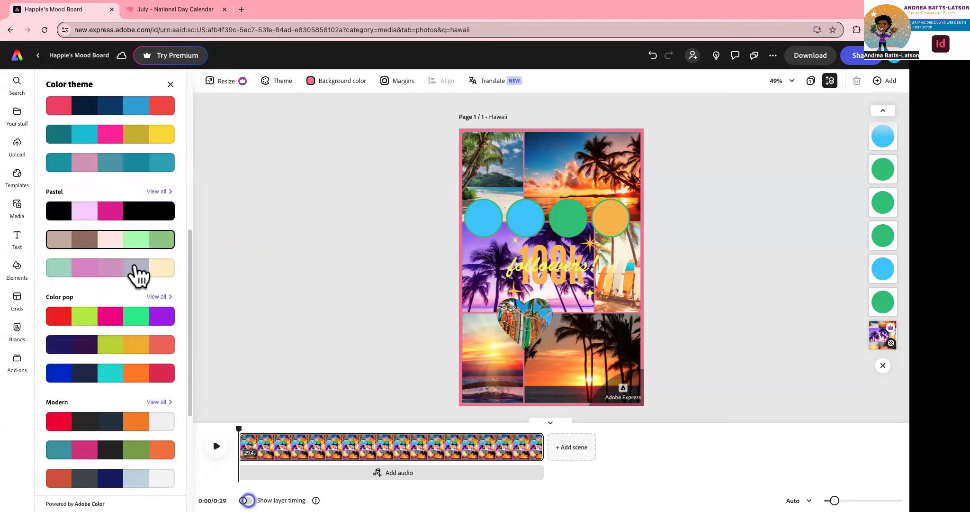
{"action": "left_click", "coordinate": [169, 284]}
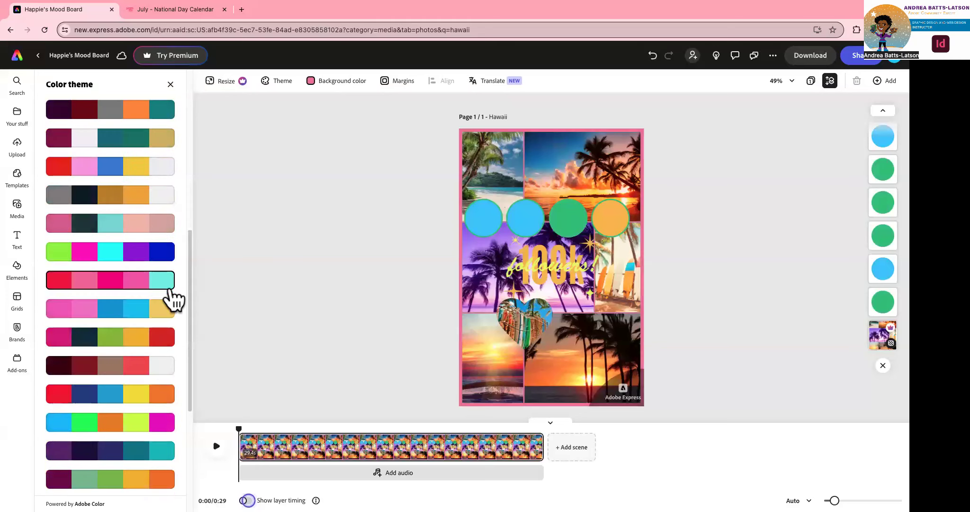
{"action": "scroll", "coordinate": [76, 346], "scroll_direction": "down", "scroll_amount": 5}
{"action": "scroll", "coordinate": [79, 345], "scroll_direction": "up", "scroll_amount": 10}
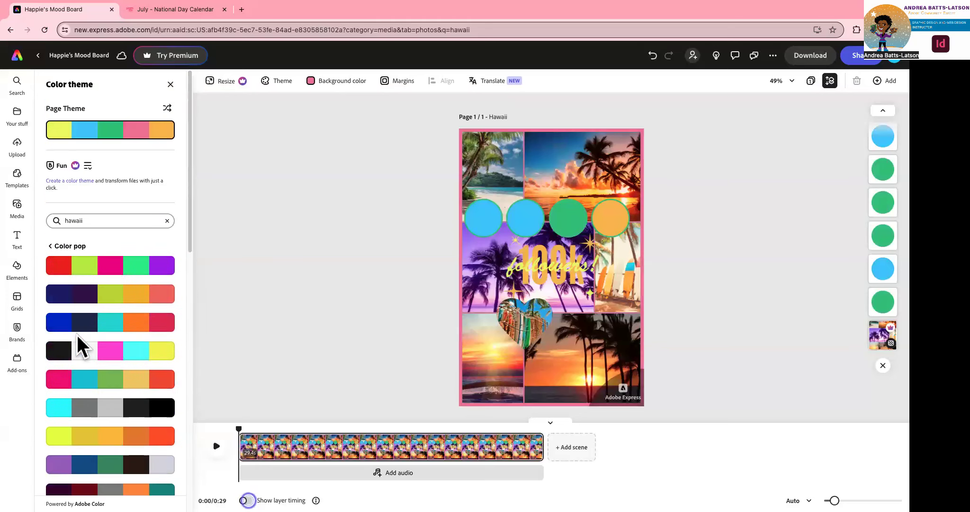
{"action": "scroll", "coordinate": [79, 345], "scroll_direction": "down", "scroll_amount": 5}
{"action": "scroll", "coordinate": [79, 345], "scroll_direction": "down", "scroll_amount": 2}
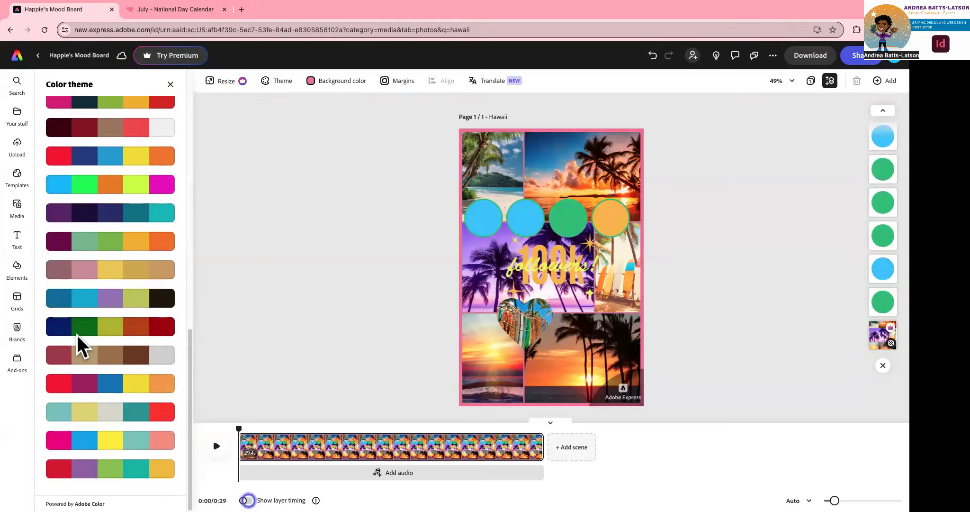
Try the blue-purple-lime and red-purple-green-teal-yellow Color pop themes, and apply the magenta-navy-green-orange-red theme to the page.
{"action": "left_click", "coordinate": [60, 303]}
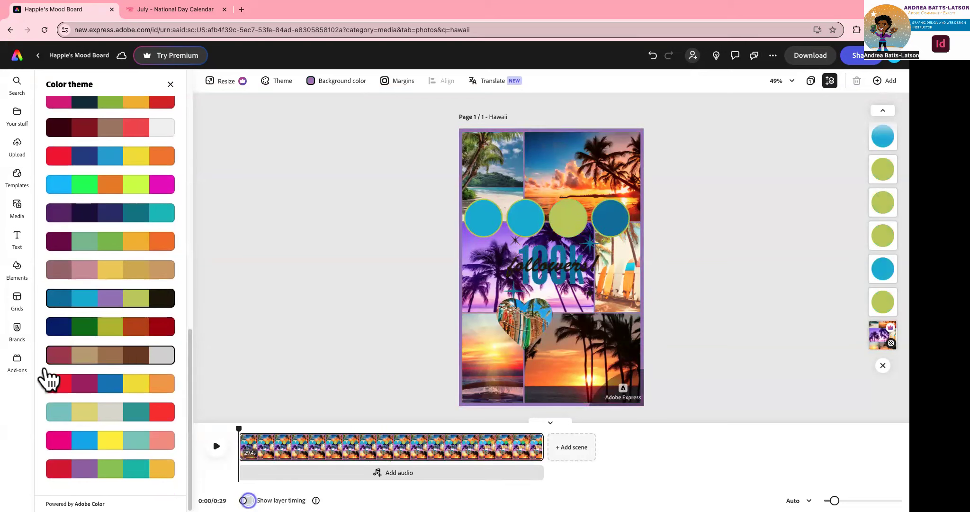
{"action": "left_click", "coordinate": [62, 467]}
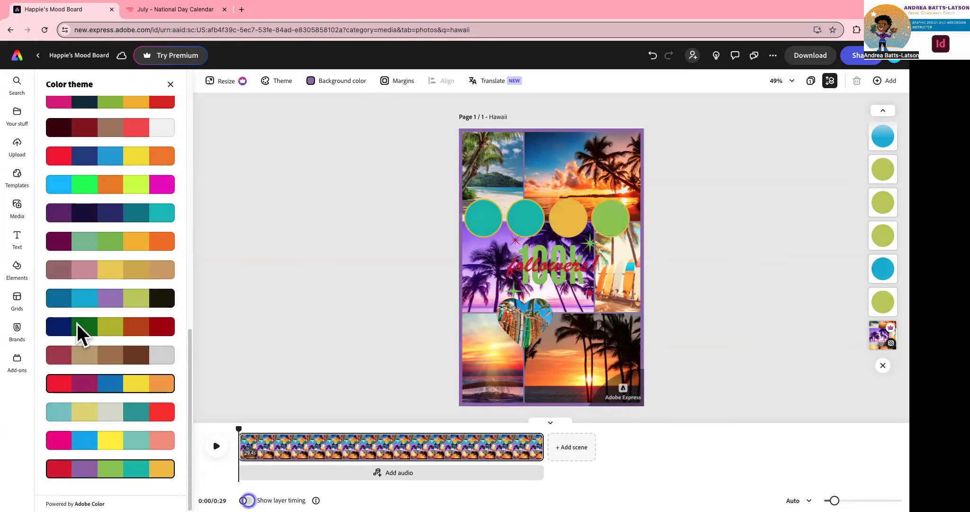
{"action": "scroll", "coordinate": [71, 277], "scroll_direction": "up", "scroll_amount": 3}
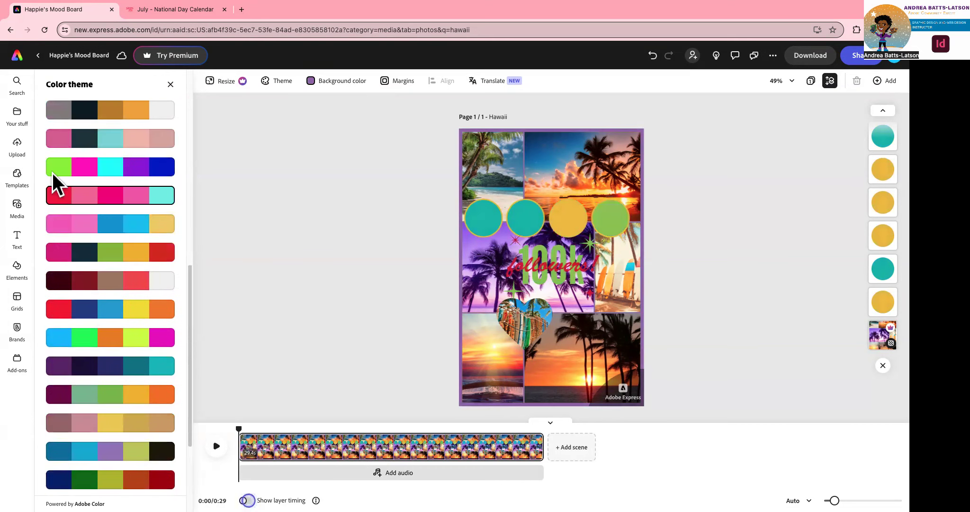
{"action": "scroll", "coordinate": [60, 201], "scroll_direction": "up", "scroll_amount": 1}
{"action": "left_click", "coordinate": [61, 313]}
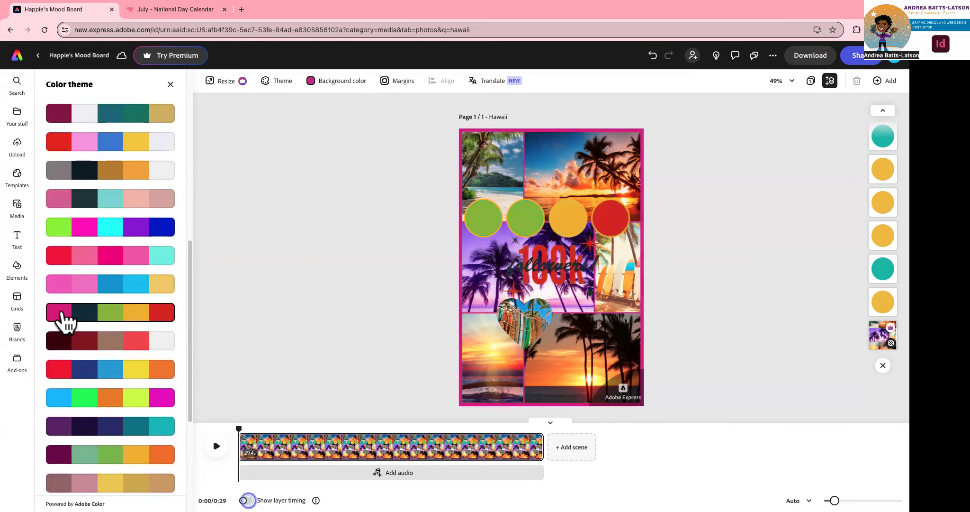
{"action": "scroll", "coordinate": [102, 266], "scroll_direction": "up", "scroll_amount": 10}
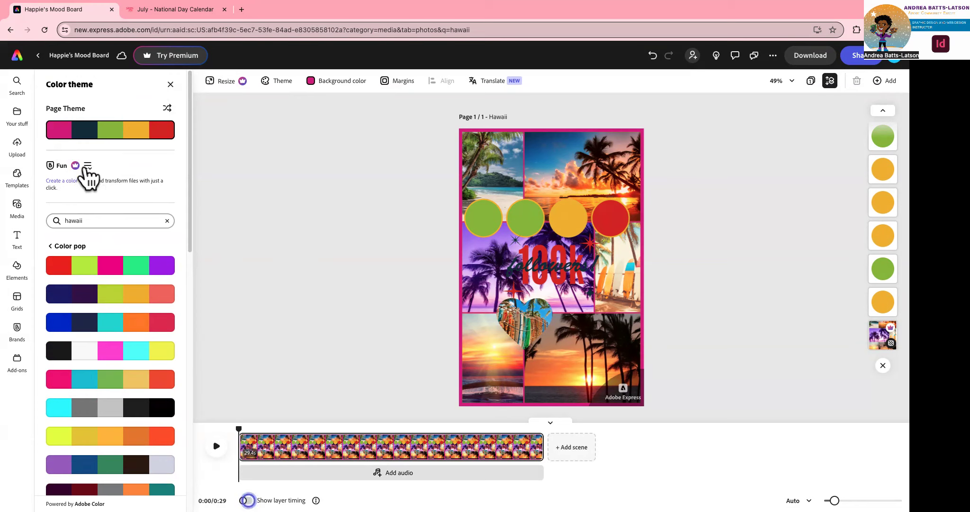
View the list of brands and libraries available as sources for color themes.
{"action": "left_click", "coordinate": [87, 167]}
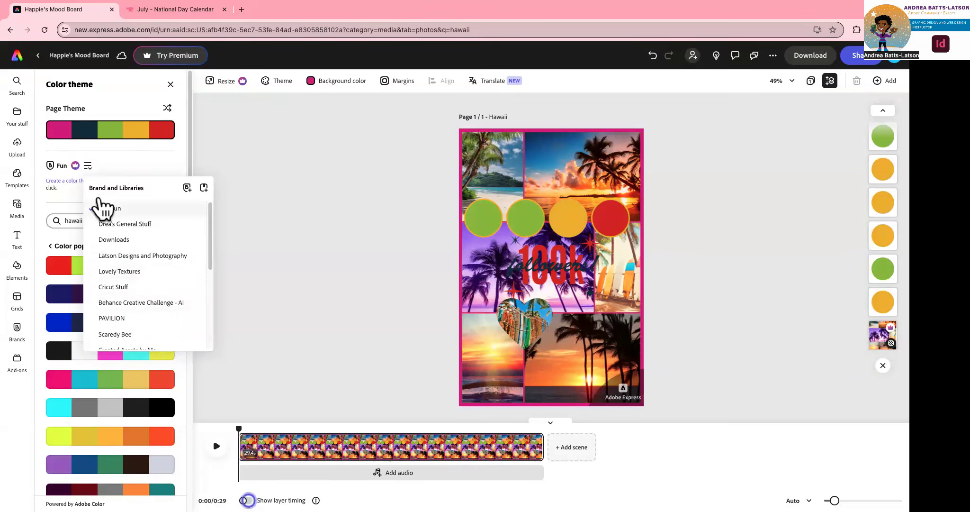
{"action": "left_click", "coordinate": [75, 171]}
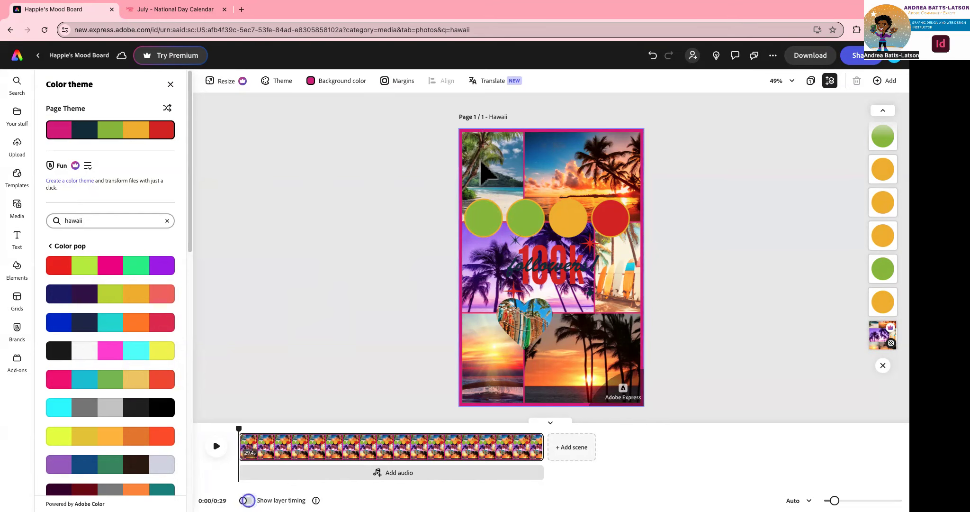
Set the page background color to light orange #FEBE40 by sampling the sky in the large lower sunset photo.
{"action": "left_click", "coordinate": [498, 161]}
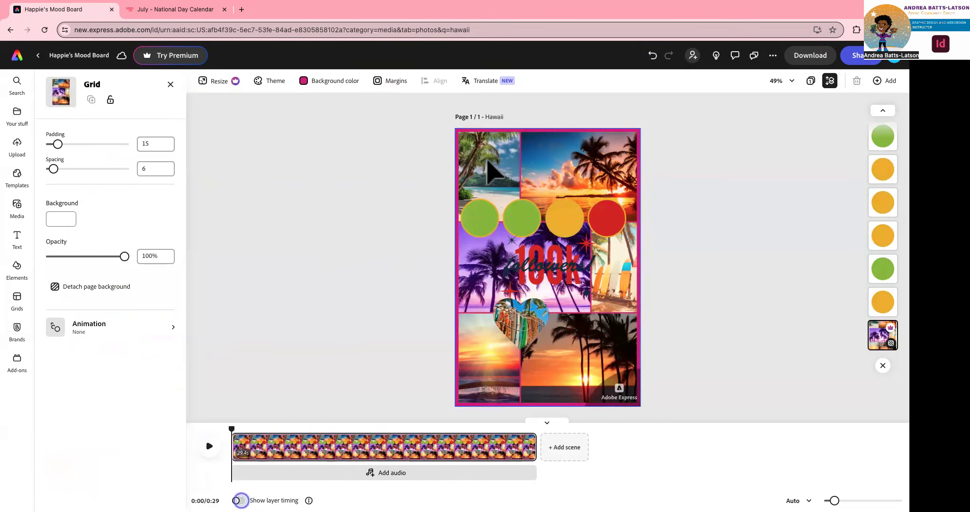
{"action": "left_click", "coordinate": [496, 163]}
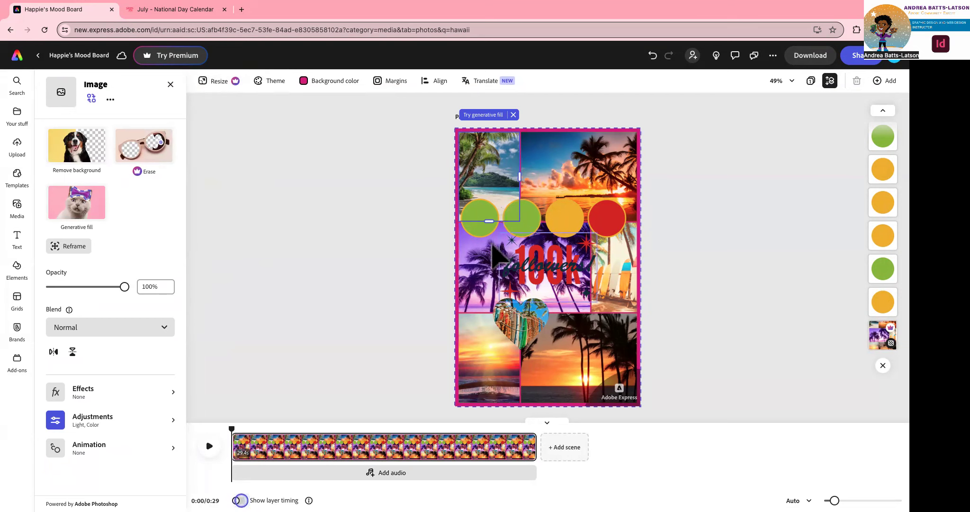
{"action": "left_click", "coordinate": [473, 225]}
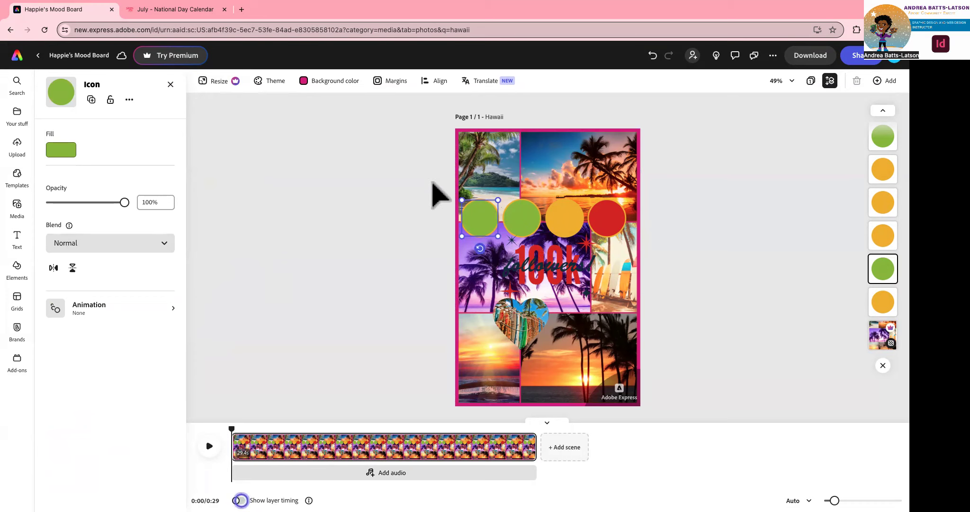
{"action": "left_click", "coordinate": [463, 135]}
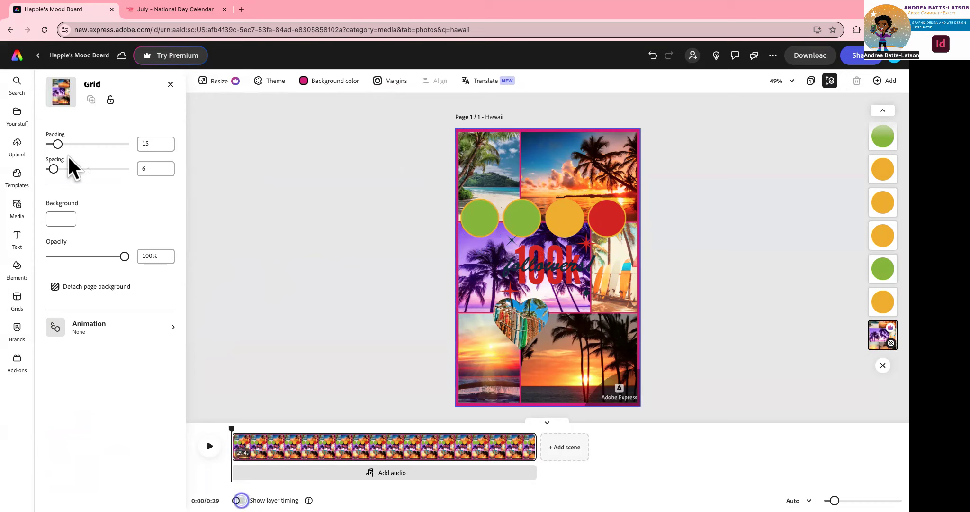
{"action": "left_click", "coordinate": [304, 84]}
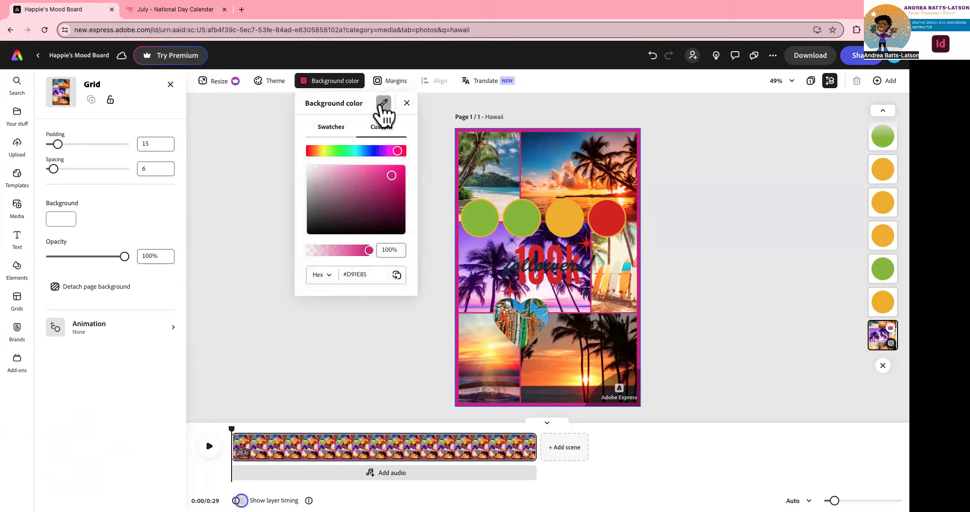
{"action": "left_click", "coordinate": [383, 103]}
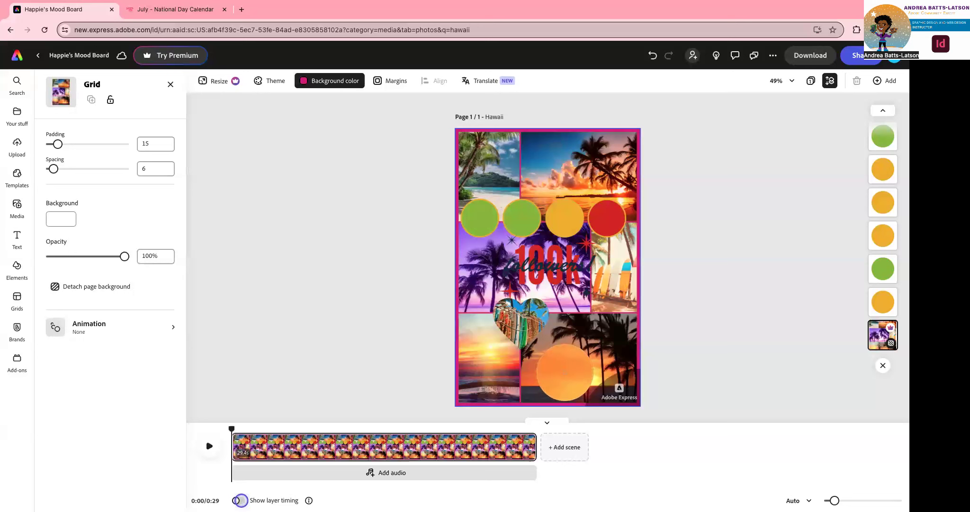
{"action": "left_click", "coordinate": [565, 374]}
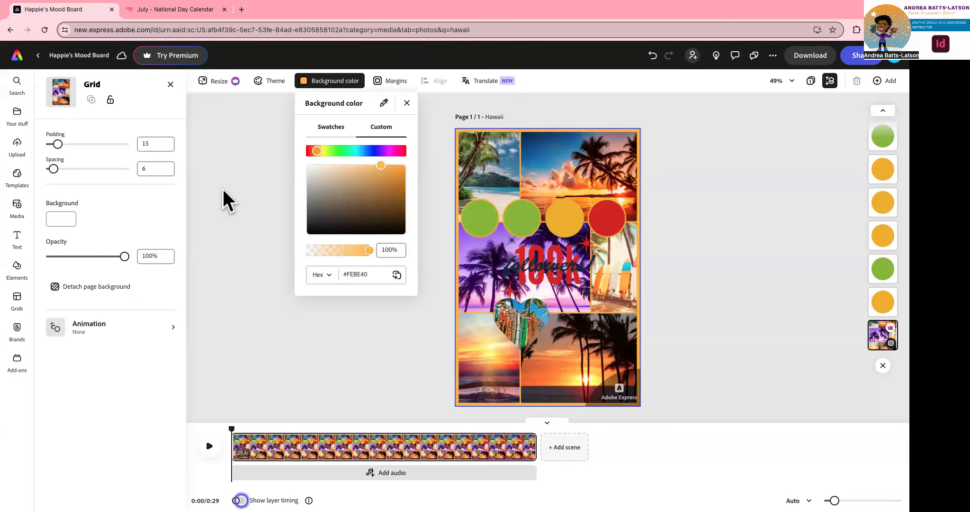
{"action": "left_click", "coordinate": [565, 231]}
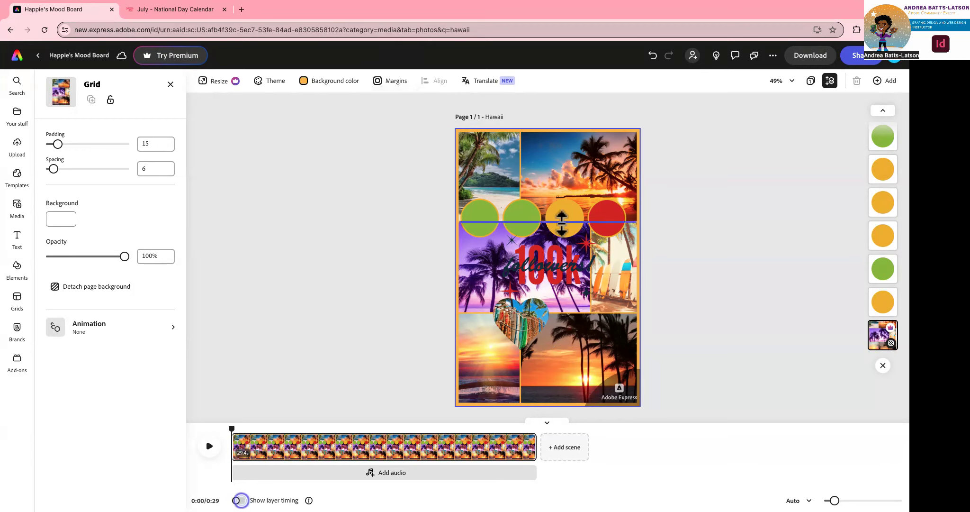
Match the third circle's fill to the page background, #FEBE40, by sampling the orange page border.
{"action": "left_click", "coordinate": [564, 213]}
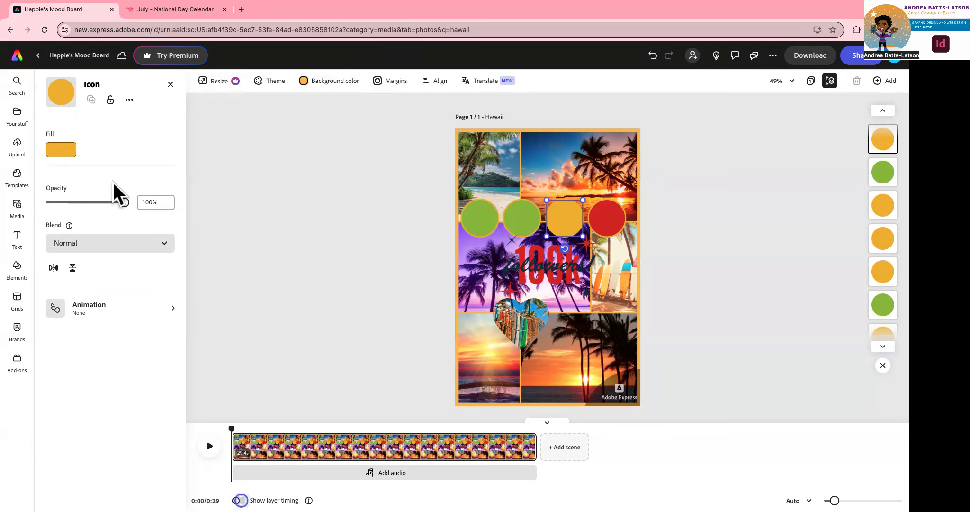
{"action": "left_click", "coordinate": [61, 151]}
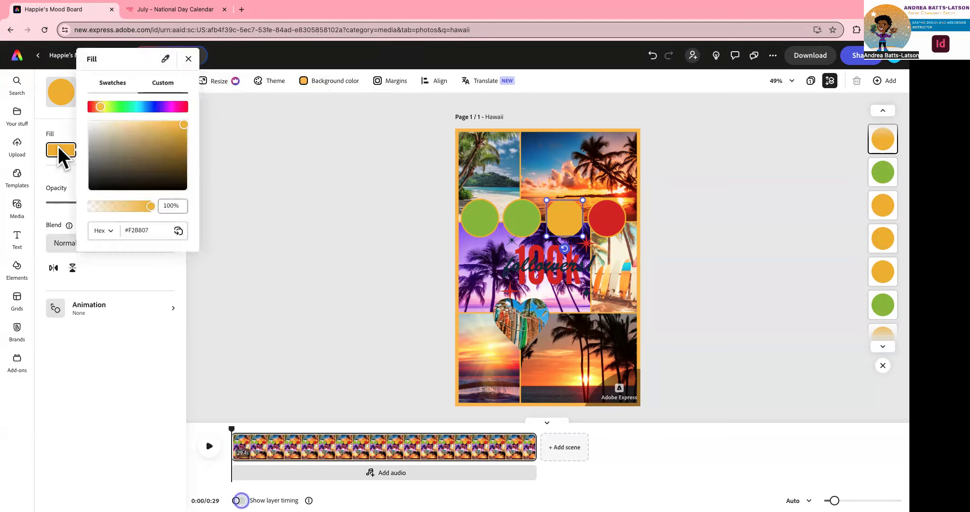
{"action": "left_click", "coordinate": [165, 59]}
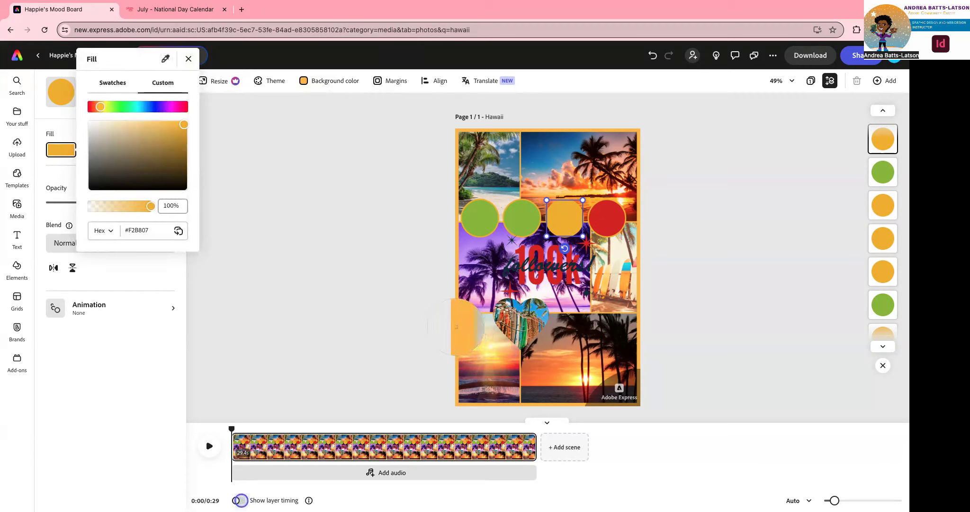
{"action": "left_click", "coordinate": [457, 327]}
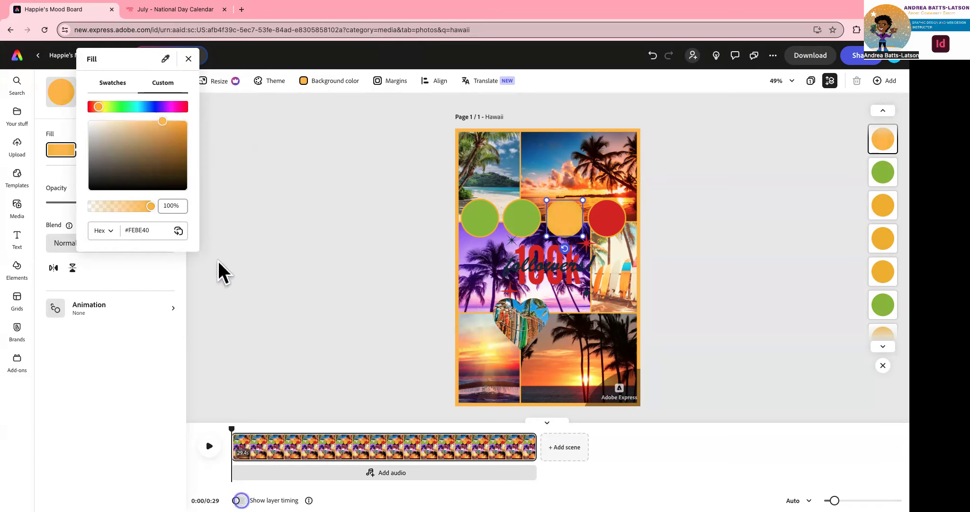
{"action": "left_click_drag", "start_coordinate": [160, 230], "coordinate": [114, 232]}
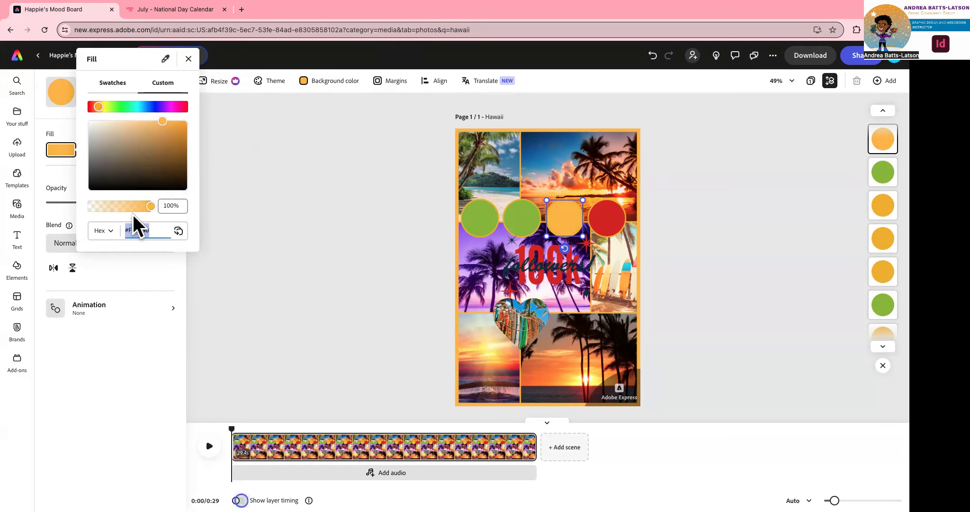
{"action": "left_click", "coordinate": [178, 231]}
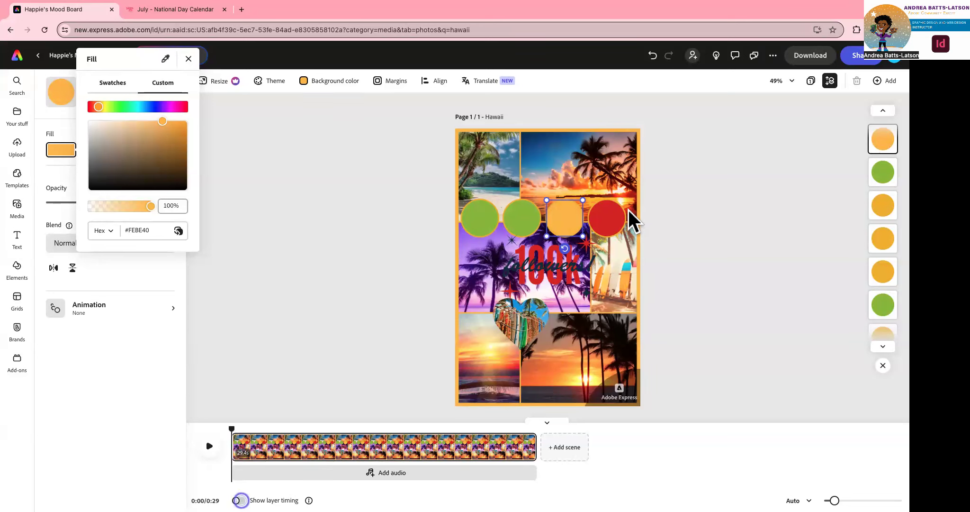
Apply the pink Duotone effect to the heart-shaped surfboard photo.
{"action": "left_click", "coordinate": [511, 318]}
{"action": "left_click", "coordinate": [511, 318]}
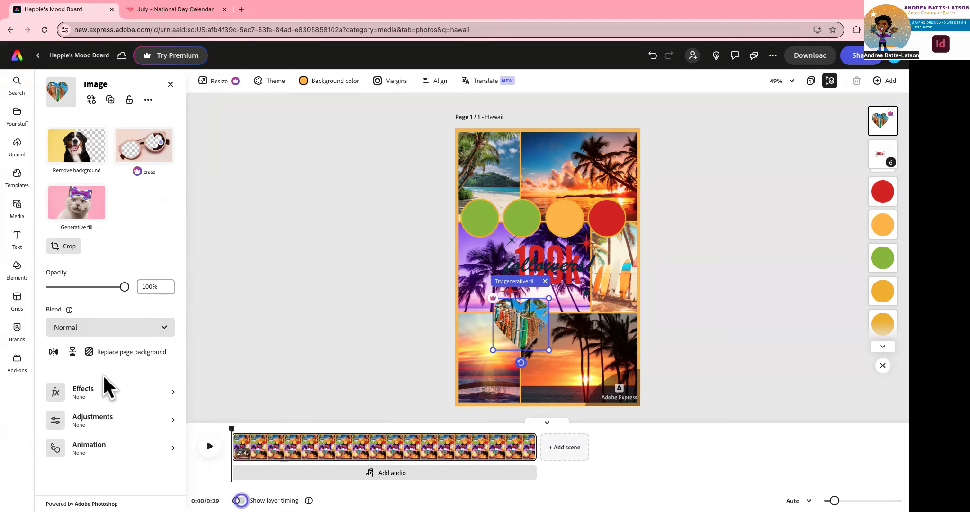
{"action": "left_click", "coordinate": [113, 393]}
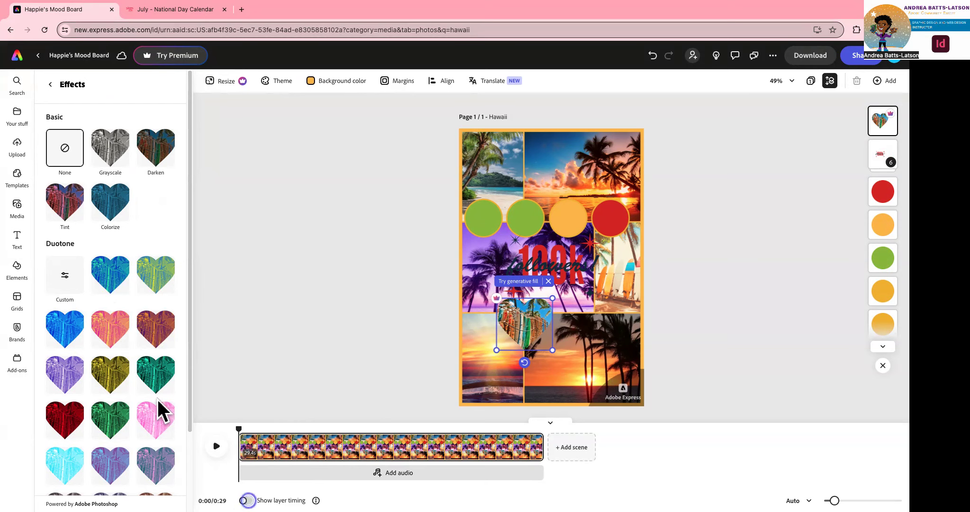
{"action": "left_click", "coordinate": [159, 419]}
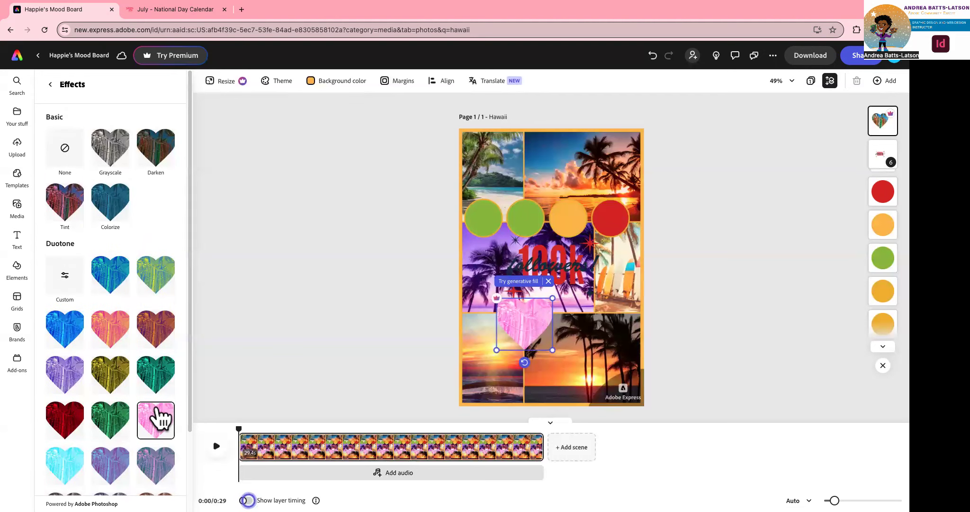
Customize the heart photo's duotone by setting the Shadows color to #FEBE40.
{"action": "left_click", "coordinate": [65, 284]}
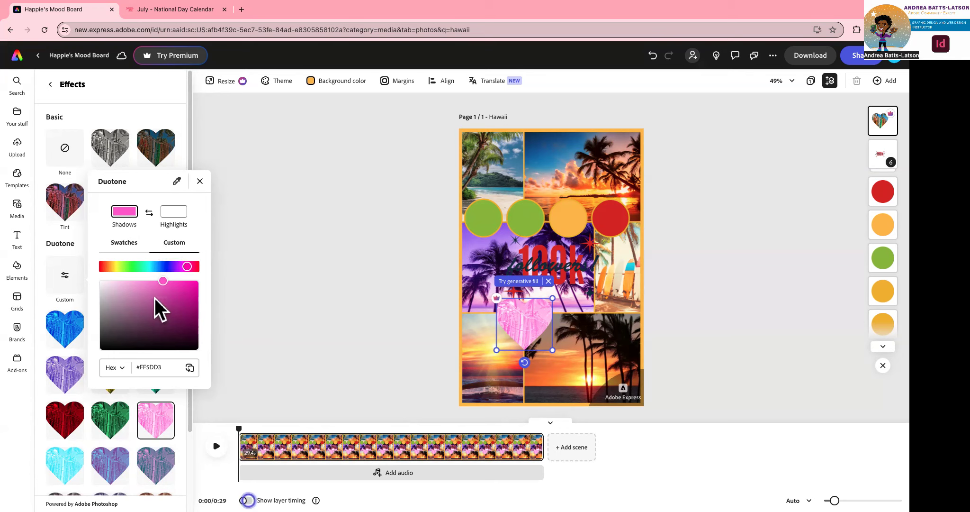
{"action": "left_click_drag", "start_coordinate": [168, 367], "coordinate": [125, 372]}
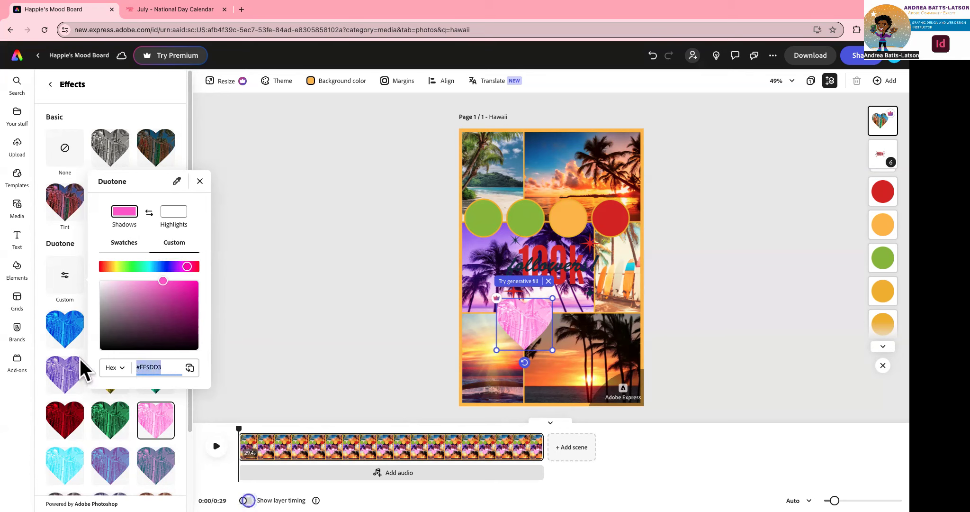
{"action": "type", "text": "#febe40"}
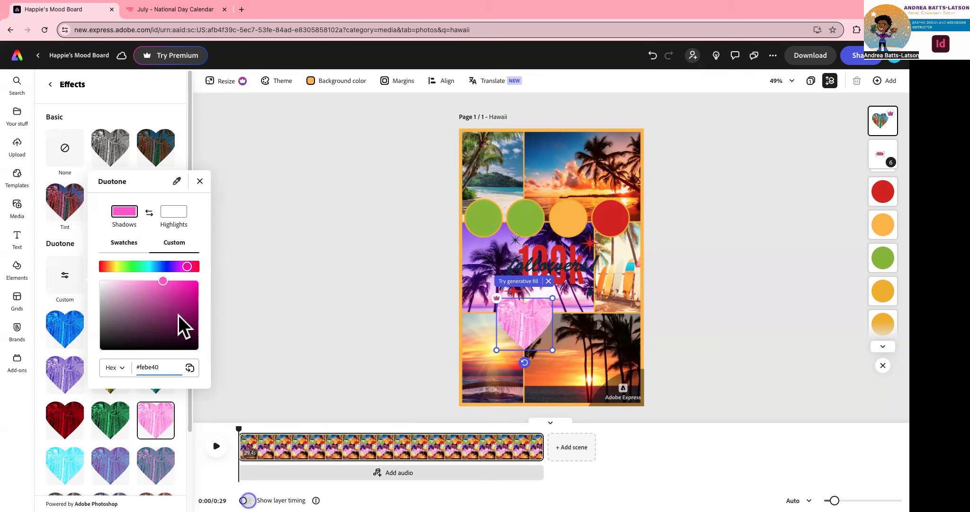
{"action": "left_click", "coordinate": [190, 367]}
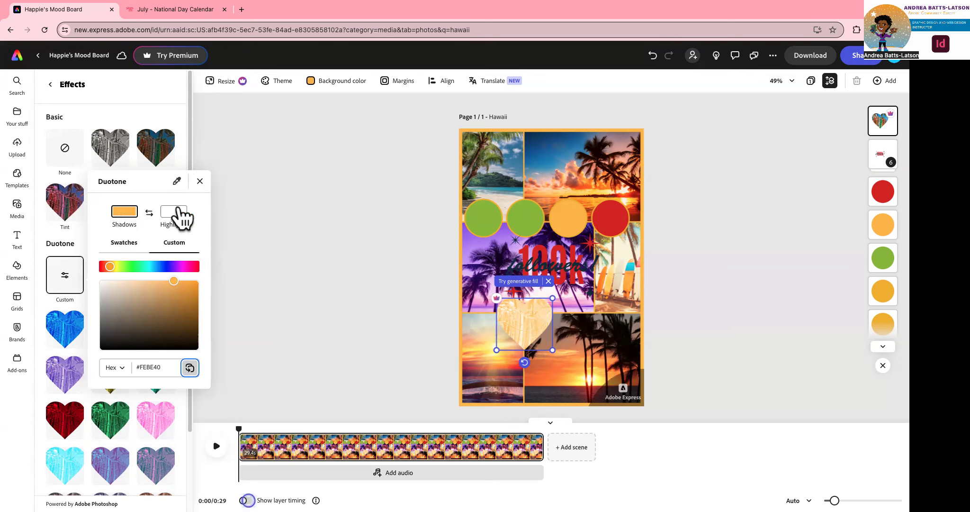
Try swapped colors and dark red and blue #243AC9 highlights in the heart's duotone, and return the Highlights to white #FFFFFF.
{"action": "left_click", "coordinate": [149, 213]}
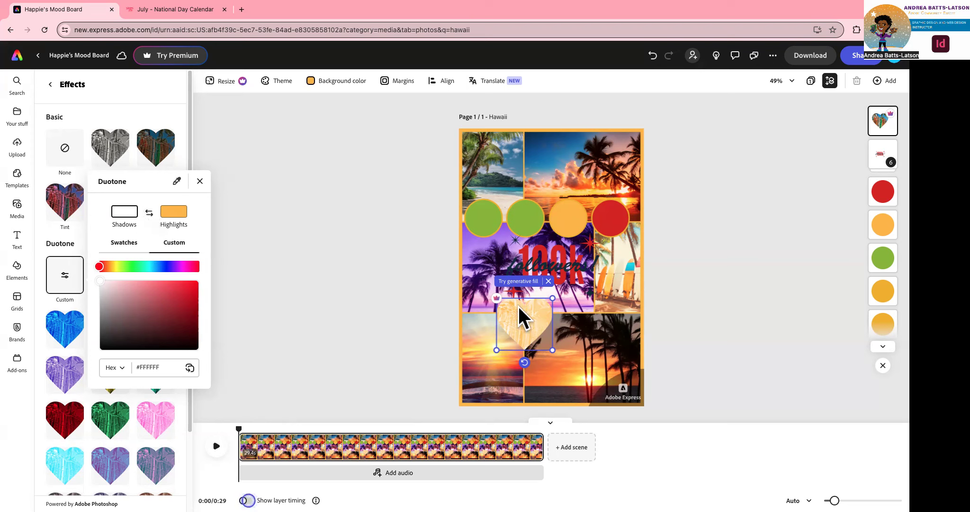
{"action": "left_click", "coordinate": [148, 214]}
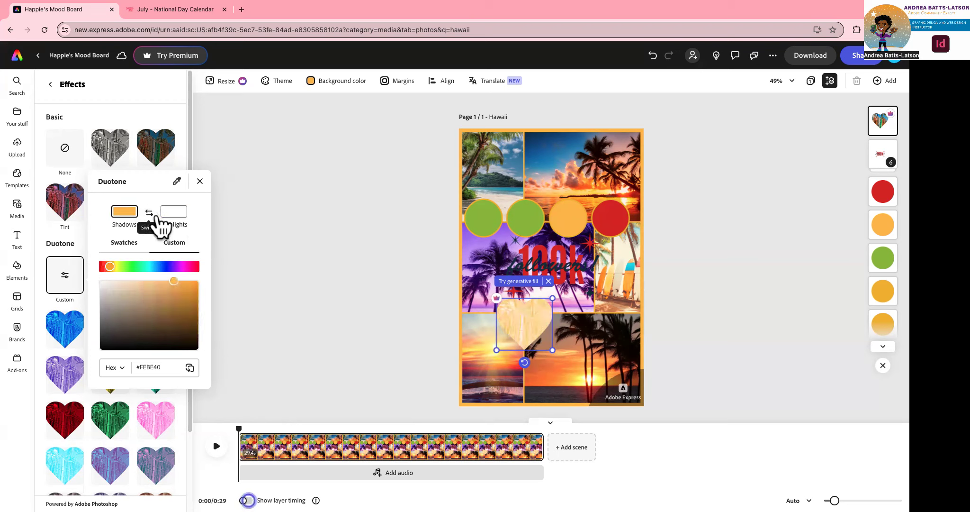
{"action": "mouse_move", "coordinate": [191, 317]}
{"action": "left_mouse_down"}
{"action": "mouse_move", "coordinate": [198, 328]}
{"action": "mouse_move", "coordinate": [199, 305]}
{"action": "mouse_move", "coordinate": [211, 342]}
{"action": "mouse_move", "coordinate": [203, 305]}
{"action": "left_mouse_up"}
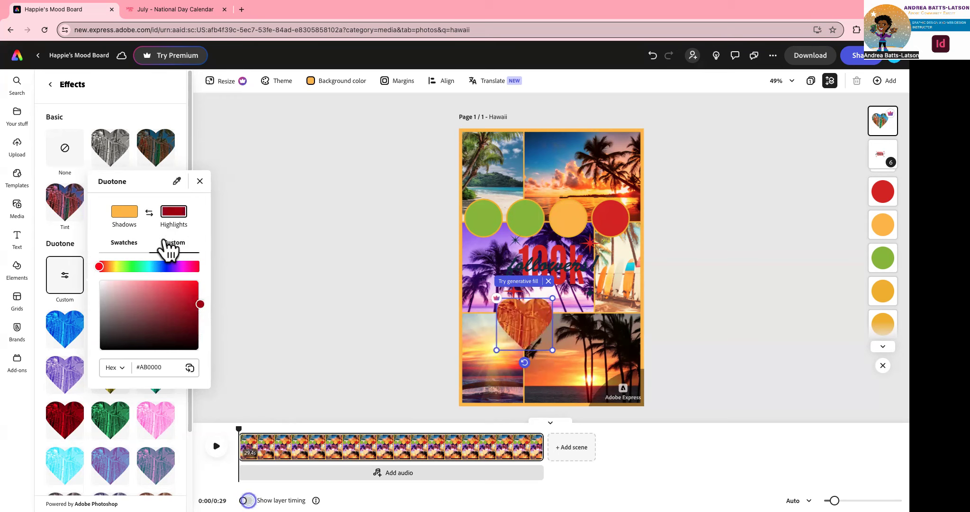
{"action": "mouse_move", "coordinate": [198, 302]}
{"action": "left_mouse_down"}
{"action": "mouse_move", "coordinate": [165, 287]}
{"action": "mouse_move", "coordinate": [222, 324]}
{"action": "mouse_move", "coordinate": [201, 297]}
{"action": "left_mouse_up"}
{"action": "left_click", "coordinate": [163, 264]}
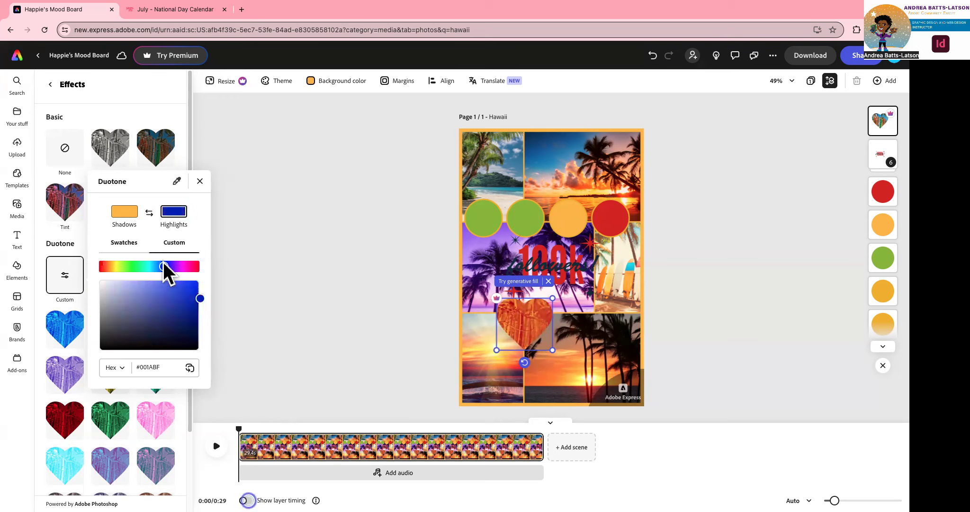
{"action": "mouse_move", "coordinate": [198, 298]}
{"action": "left_mouse_down"}
{"action": "mouse_move", "coordinate": [217, 318]}
{"action": "mouse_move", "coordinate": [188, 289]}
{"action": "mouse_move", "coordinate": [188, 316]}
{"action": "mouse_move", "coordinate": [181, 295]}
{"action": "left_mouse_up"}
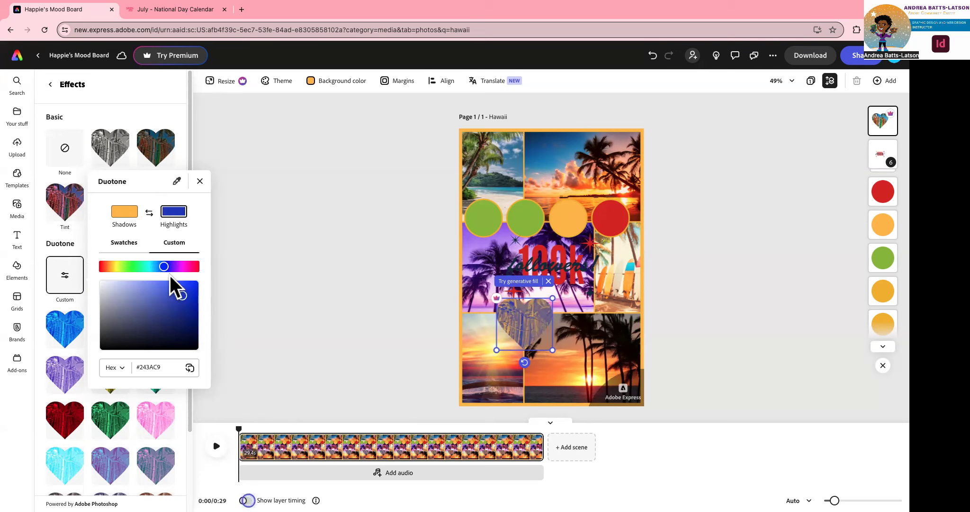
{"action": "left_click_drag", "start_coordinate": [178, 292], "coordinate": [52, 263]}
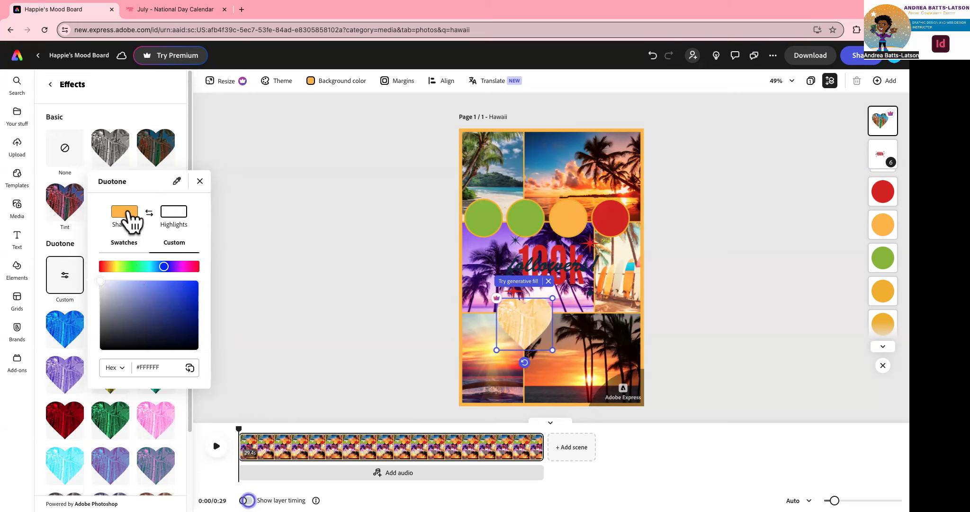
{"action": "left_click", "coordinate": [200, 182]}
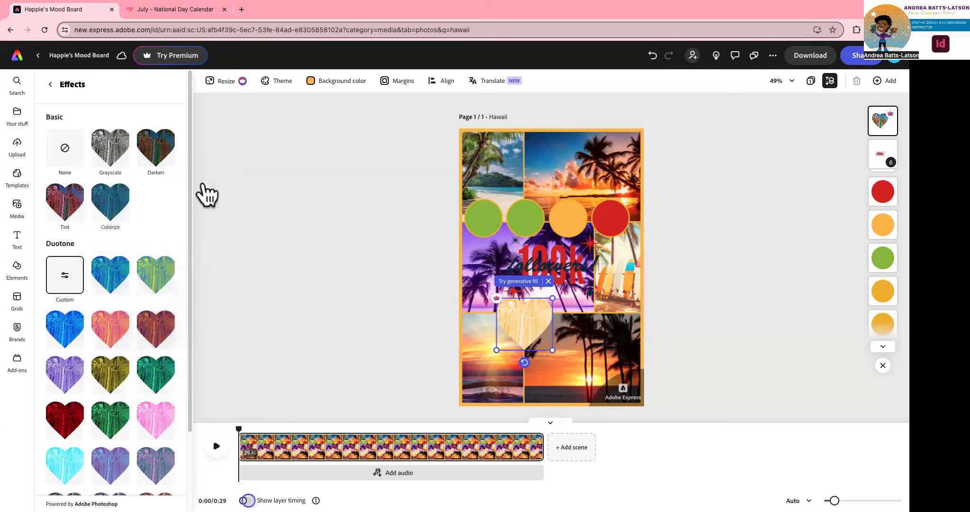
{"action": "left_click", "coordinate": [325, 224]}
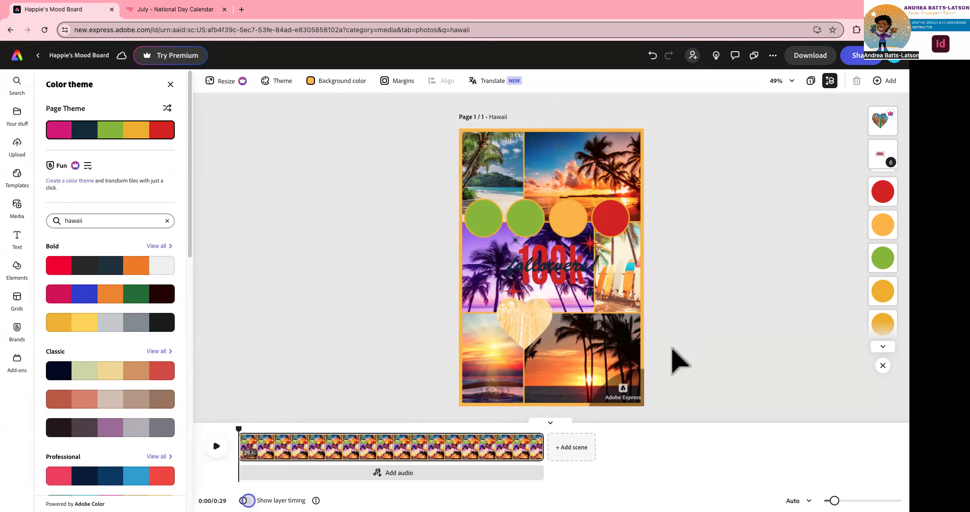
Apply the purple and pale pink Duotone effect to the beach chairs photo in the grid.
{"action": "left_click", "coordinate": [620, 283]}
{"action": "left_click", "coordinate": [620, 283]}
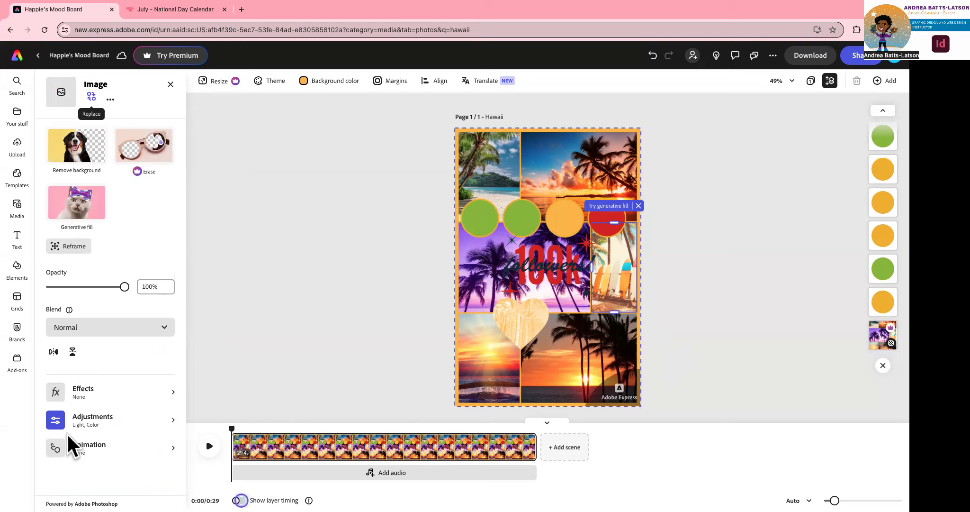
{"action": "left_click", "coordinate": [78, 402]}
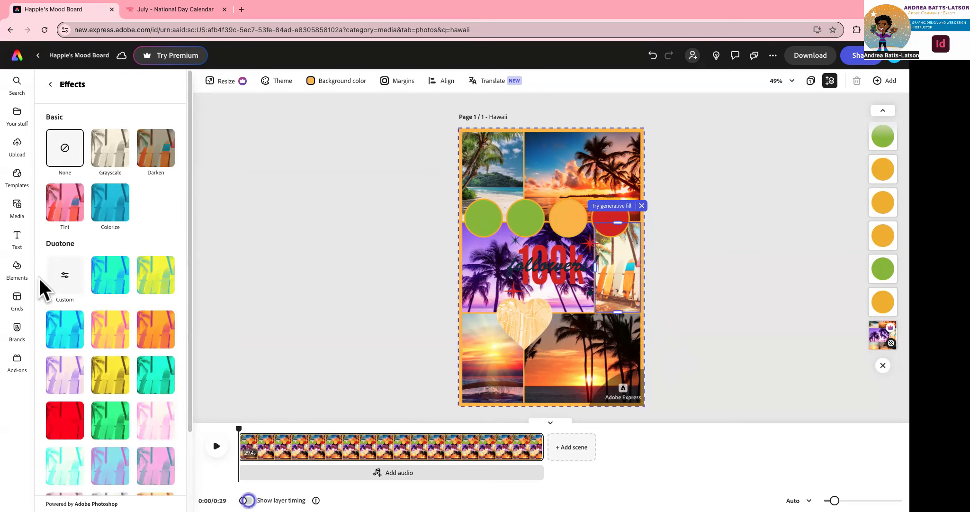
{"action": "scroll", "coordinate": [105, 303], "scroll_direction": "down", "scroll_amount": 3}
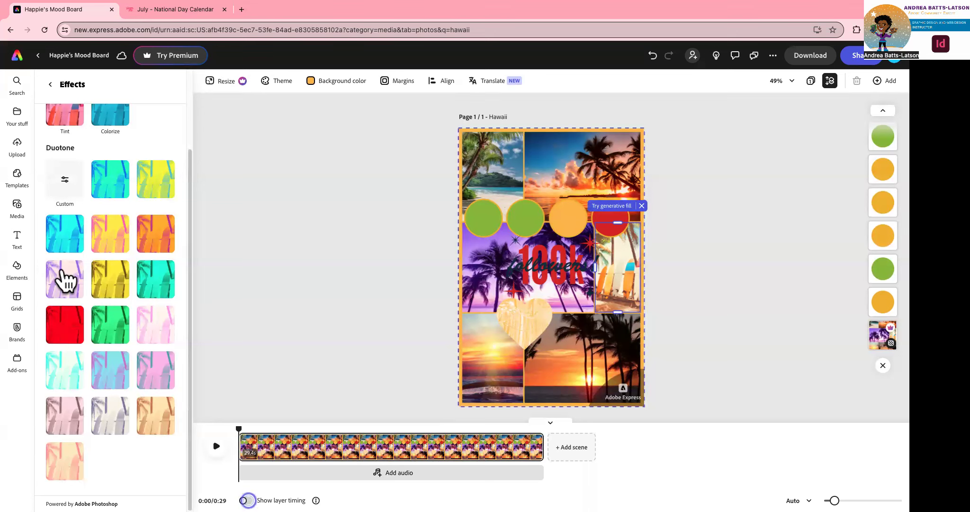
{"action": "left_click", "coordinate": [65, 280]}
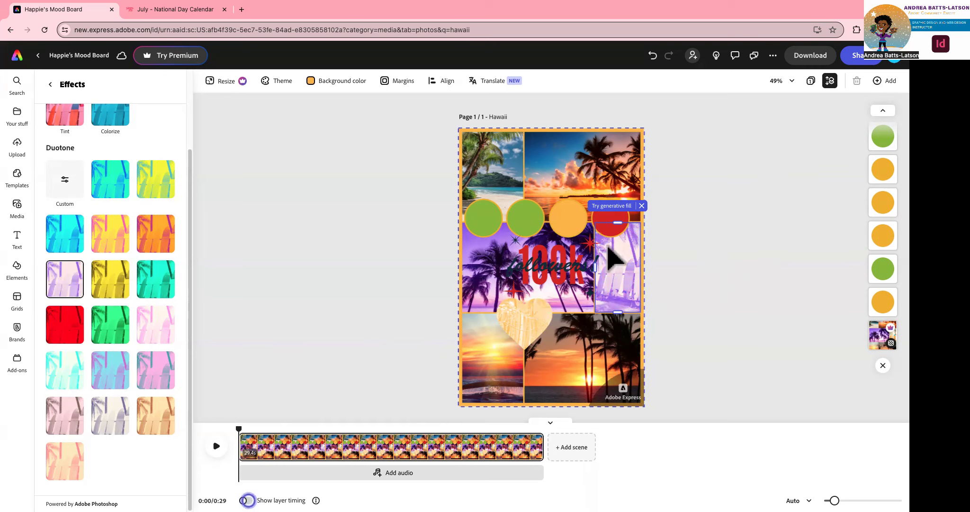
Try a sampled dark purple #633F8D for the beach chairs photo's duotone Shadows, and set them to black instead.
{"action": "scroll", "coordinate": [136, 260], "scroll_direction": "up", "scroll_amount": 3}
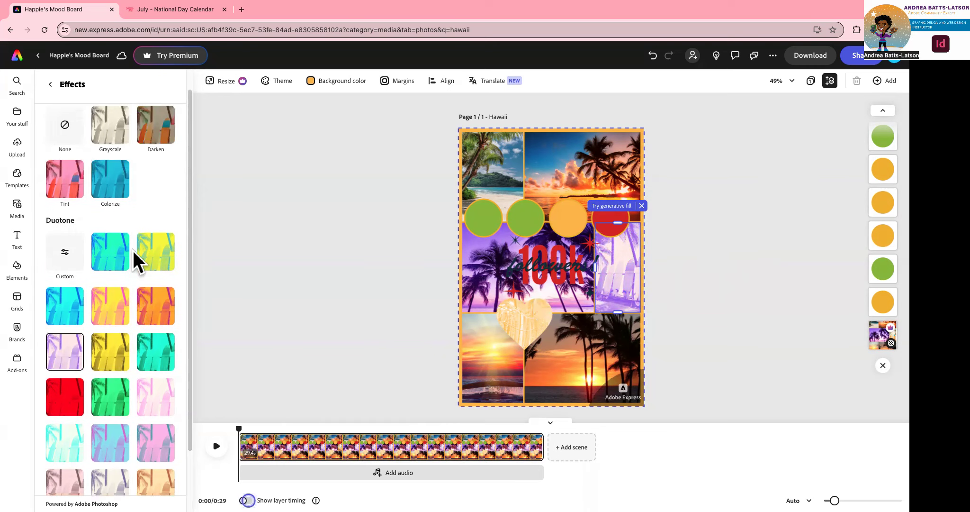
{"action": "left_click", "coordinate": [59, 283]}
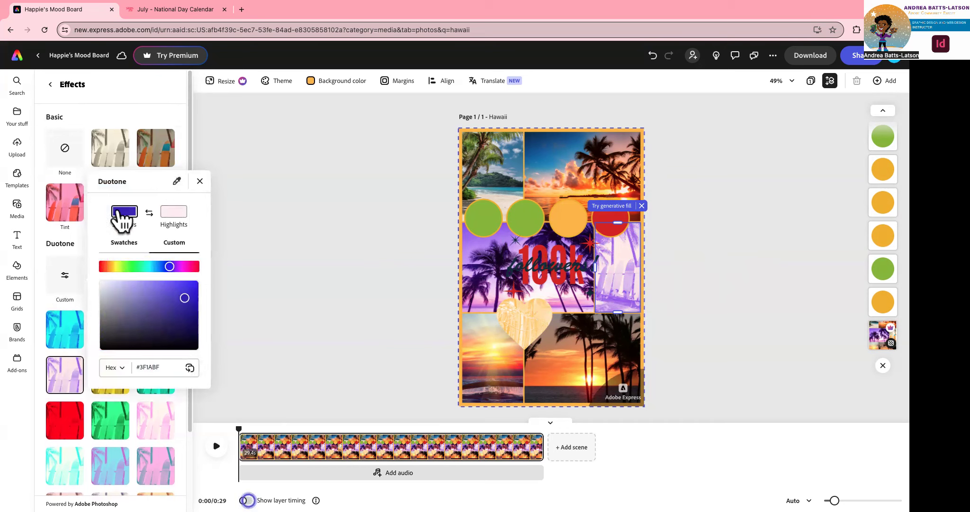
{"action": "left_click", "coordinate": [177, 181]}
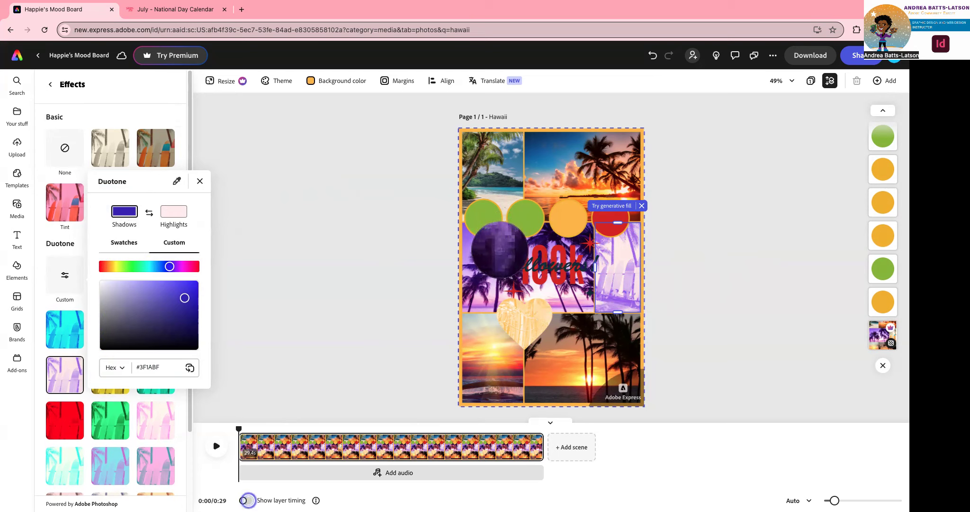
{"action": "left_click", "coordinate": [503, 258]}
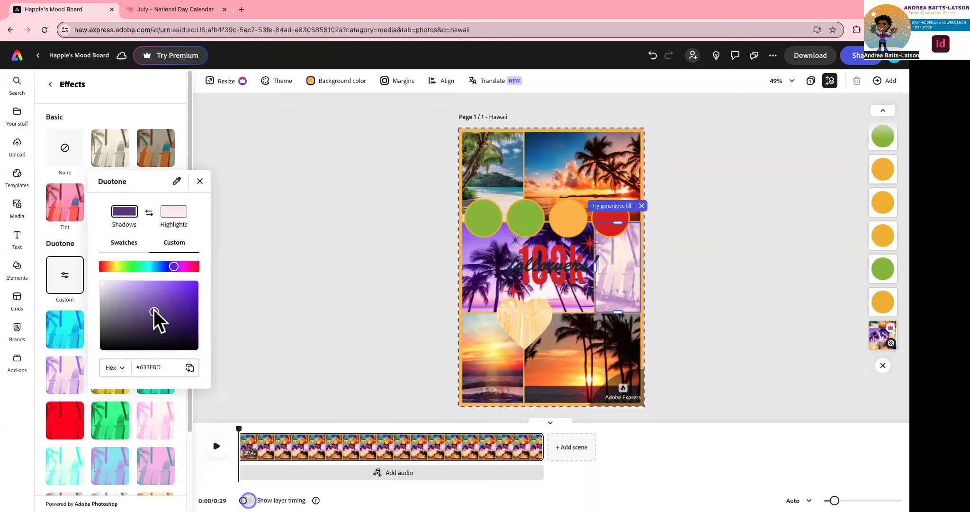
{"action": "left_click_drag", "start_coordinate": [155, 320], "coordinate": [255, 372]}
Set the beach chairs photo's duotone Highlights to purple #AA73F4 by sampling the sky in the purple palm photo.
{"action": "left_click", "coordinate": [174, 212]}
{"action": "left_click", "coordinate": [177, 181]}
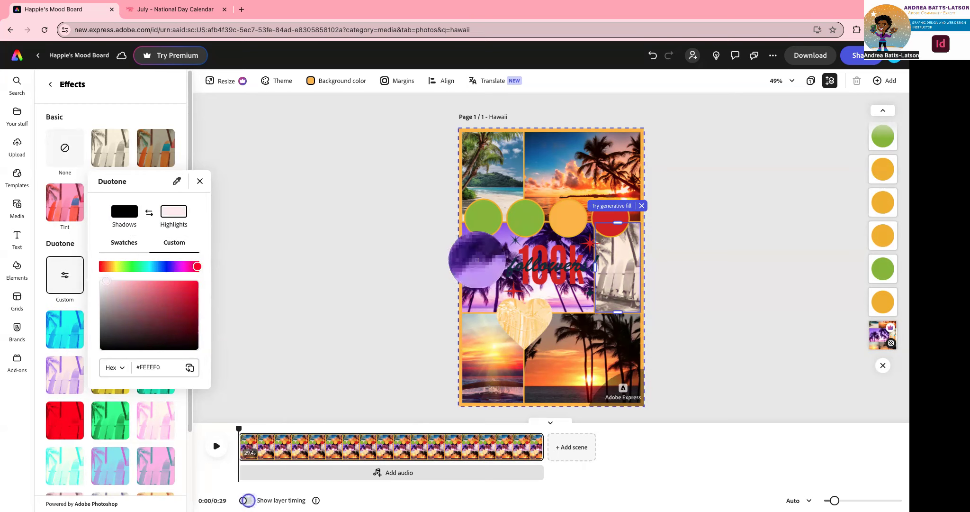
{"action": "left_click", "coordinate": [500, 232]}
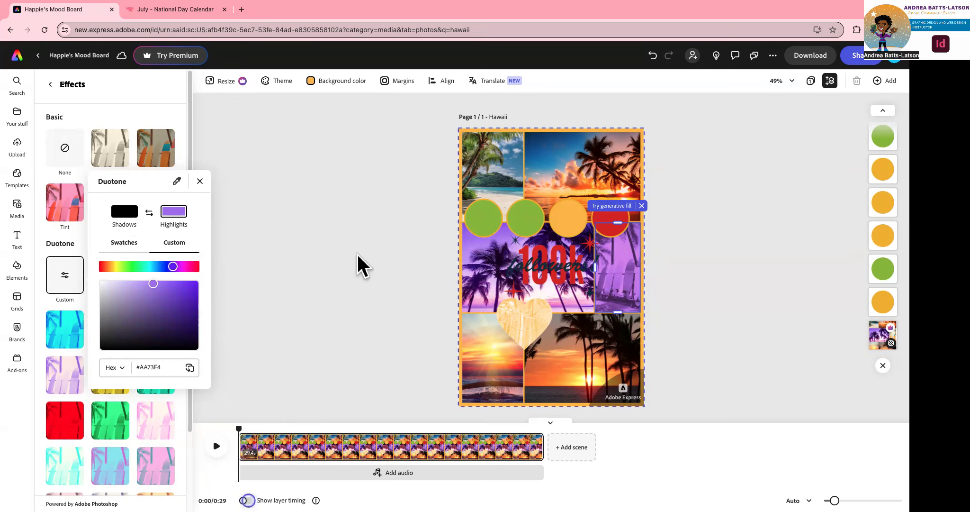
{"action": "left_click", "coordinate": [360, 266]}
{"action": "left_click", "coordinate": [364, 268]}
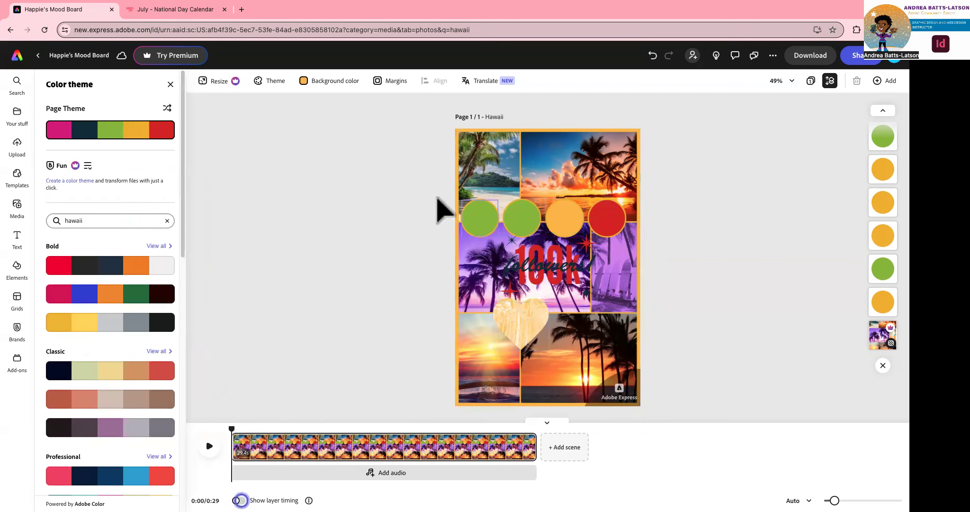
Replace the "100k" text in the grouped title with "Hawaii".
{"action": "left_click", "coordinate": [555, 271]}
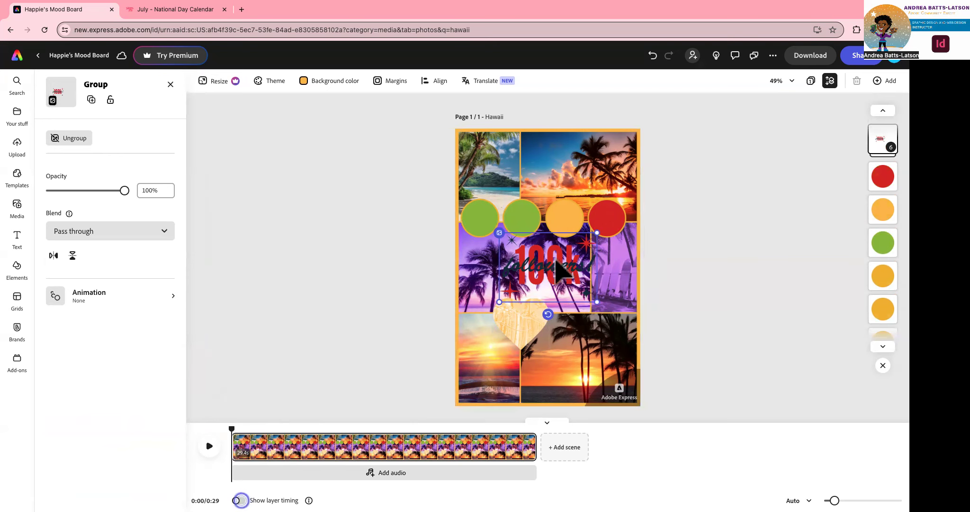
{"action": "double_click", "coordinate": [551, 252]}
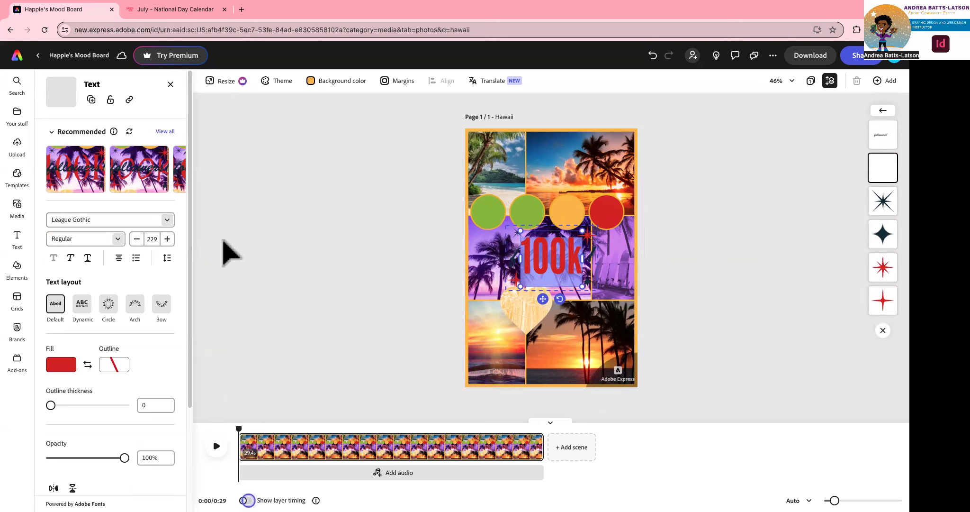
{"action": "type", "text": "Ha"}
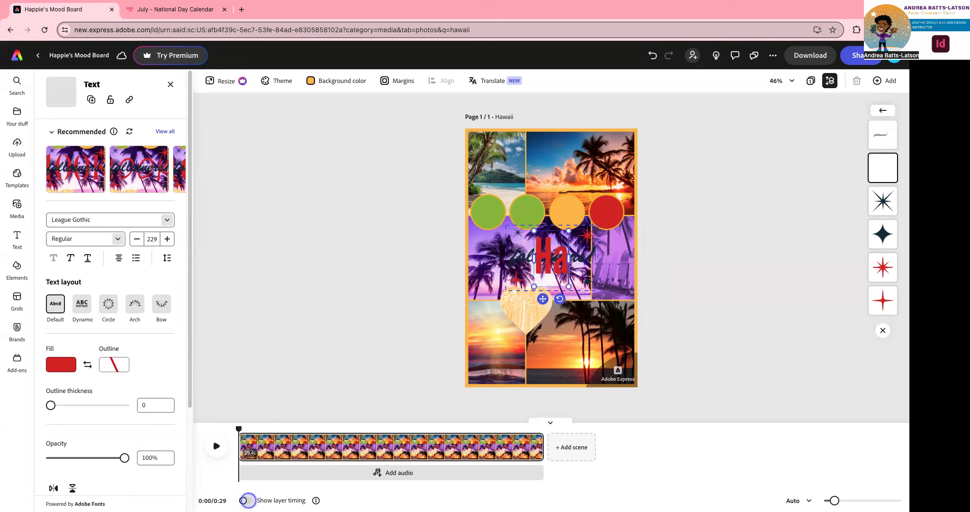
{"action": "type", "text": "waii"}
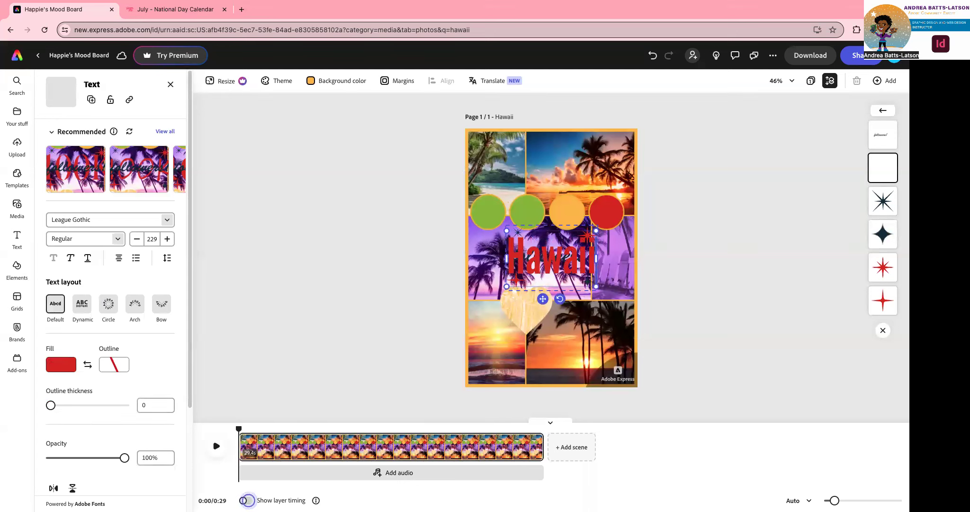
Recolor the red "Hawaii" title text to orange #FEBE40 by sampling the orange already used in the design.
{"action": "left_click_drag", "start_coordinate": [594, 251], "coordinate": [488, 250]}
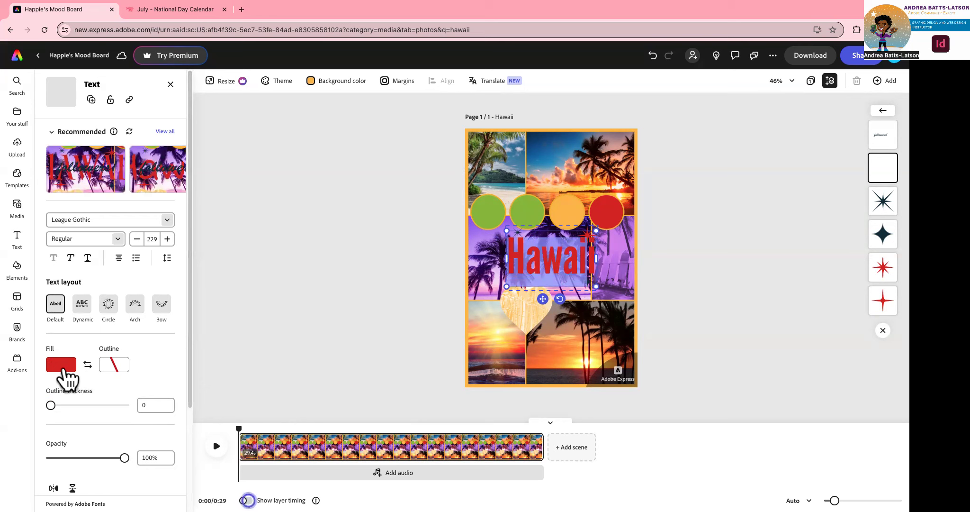
{"action": "left_click", "coordinate": [61, 364]}
{"action": "left_click", "coordinate": [165, 273]}
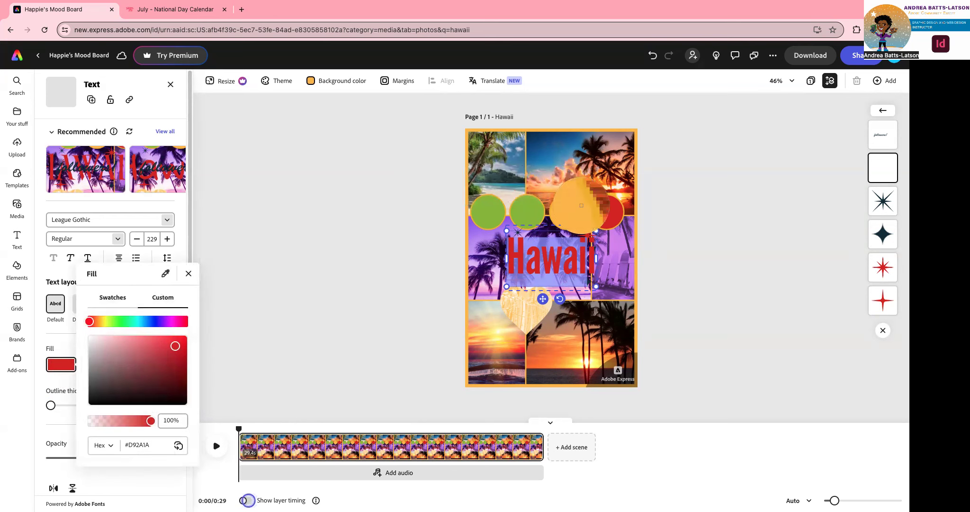
{"action": "left_click", "coordinate": [466, 305]}
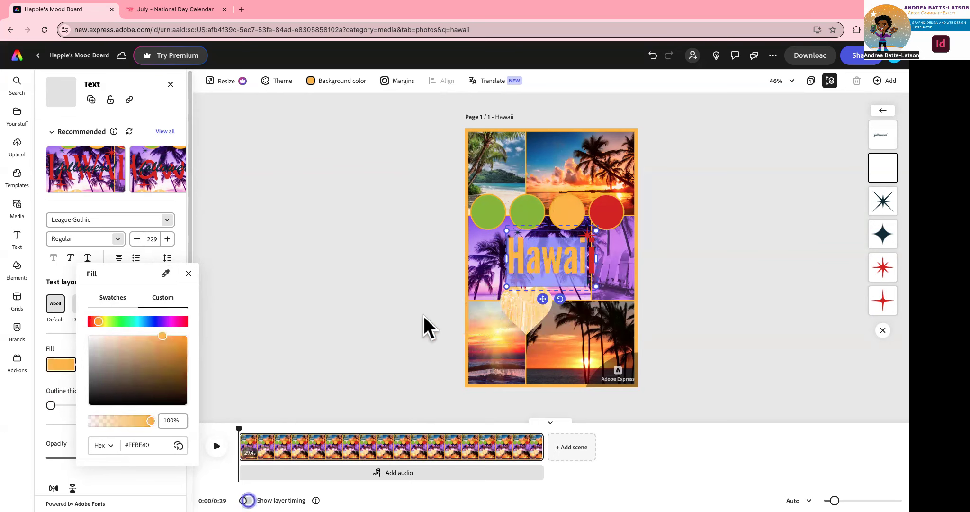
{"action": "left_click", "coordinate": [581, 257]}
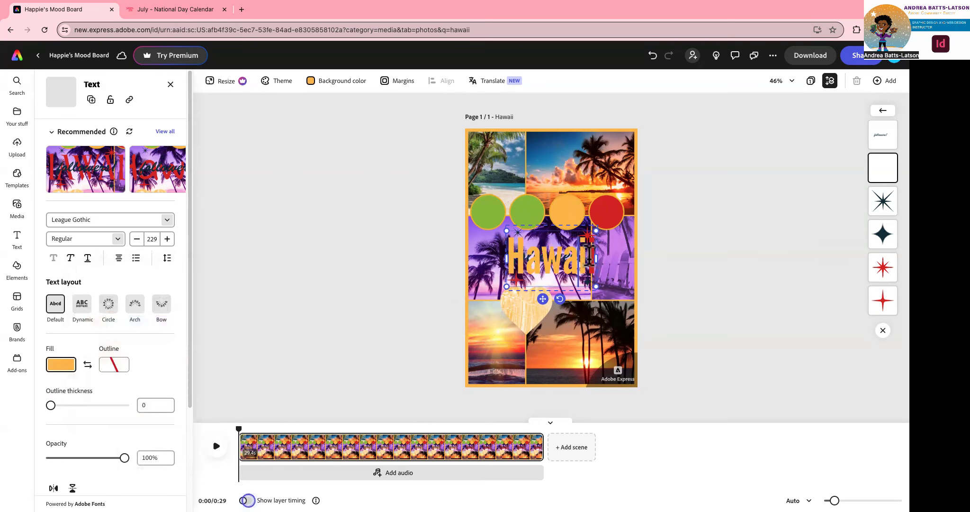
Recolor the remaining red last letter of "Hawaii" by sampling orange #FEBE40 from the title's "H".
{"action": "left_click_drag", "start_coordinate": [577, 256], "coordinate": [605, 256]}
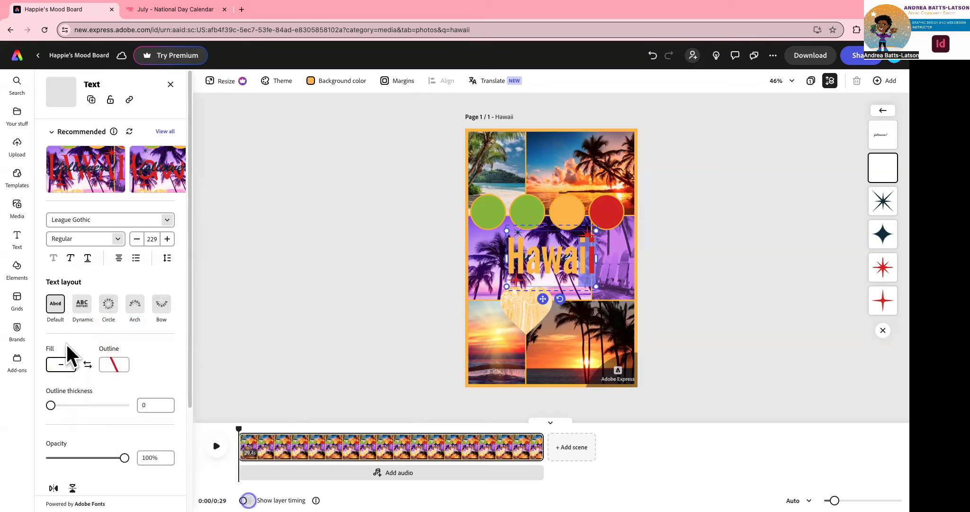
{"action": "left_click", "coordinate": [64, 367]}
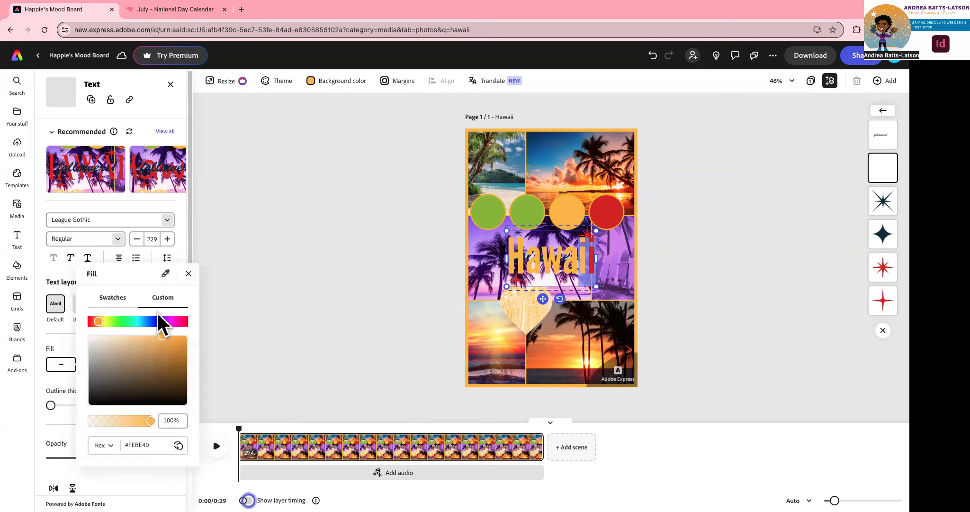
{"action": "left_click", "coordinate": [156, 445]}
{"action": "left_click", "coordinate": [165, 273]}
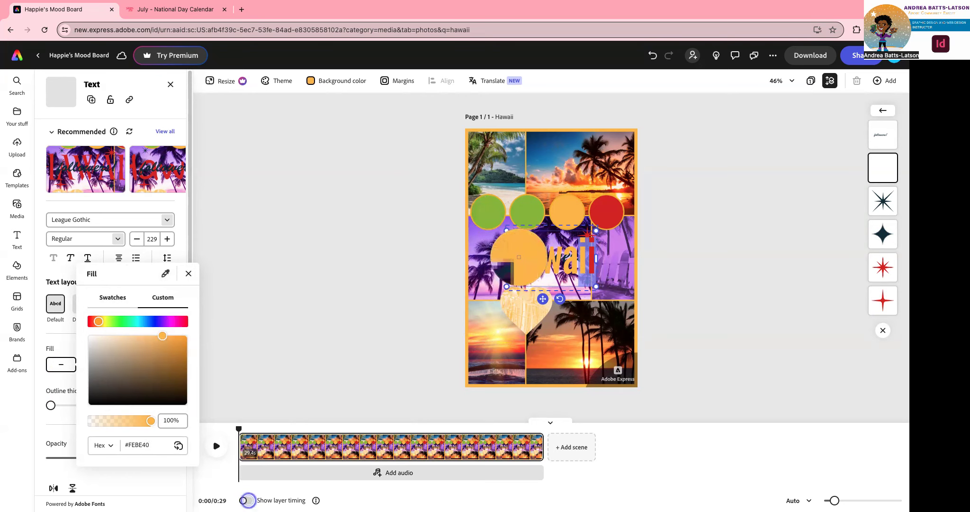
{"action": "left_click", "coordinate": [517, 258]}
{"action": "left_click", "coordinate": [264, 241]}
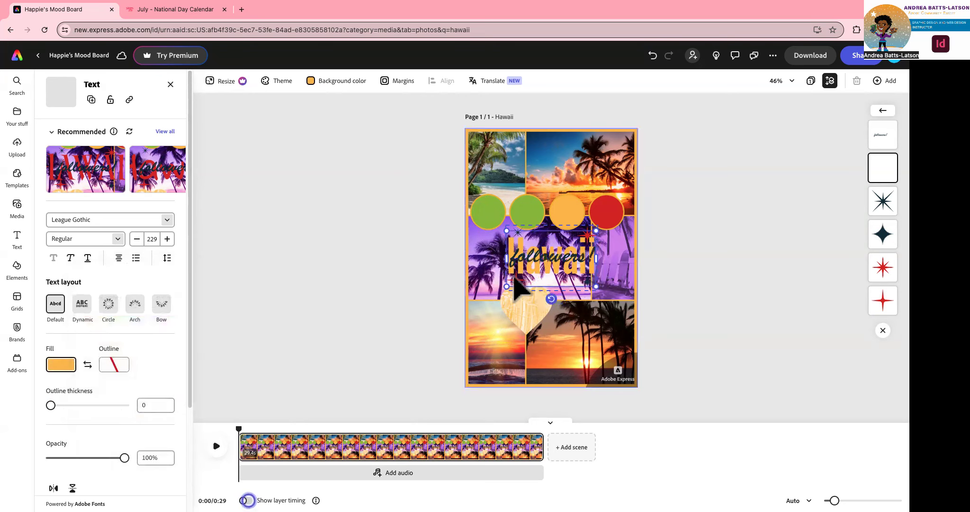
Replace the script text "followers!" in the grouped title with "adventures".
{"action": "left_click", "coordinate": [882, 135]}
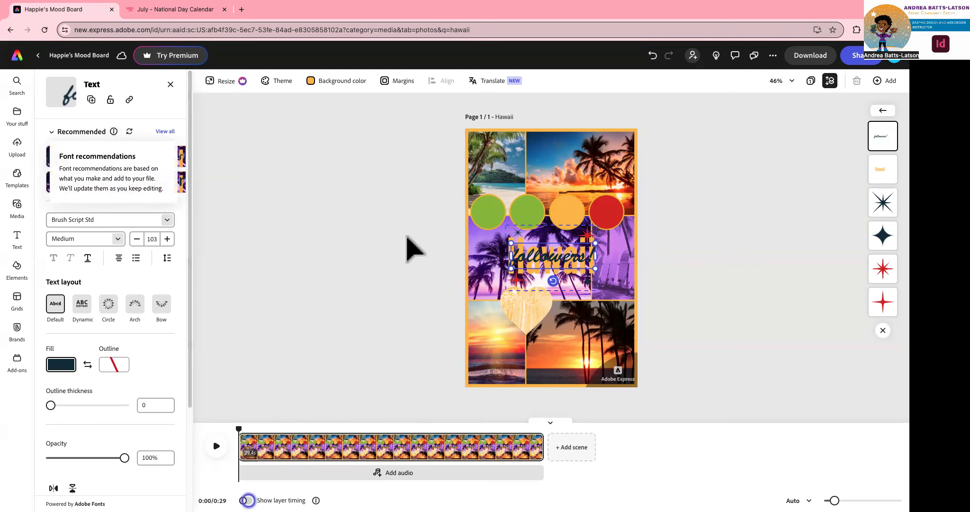
{"action": "left_click", "coordinate": [877, 170]}
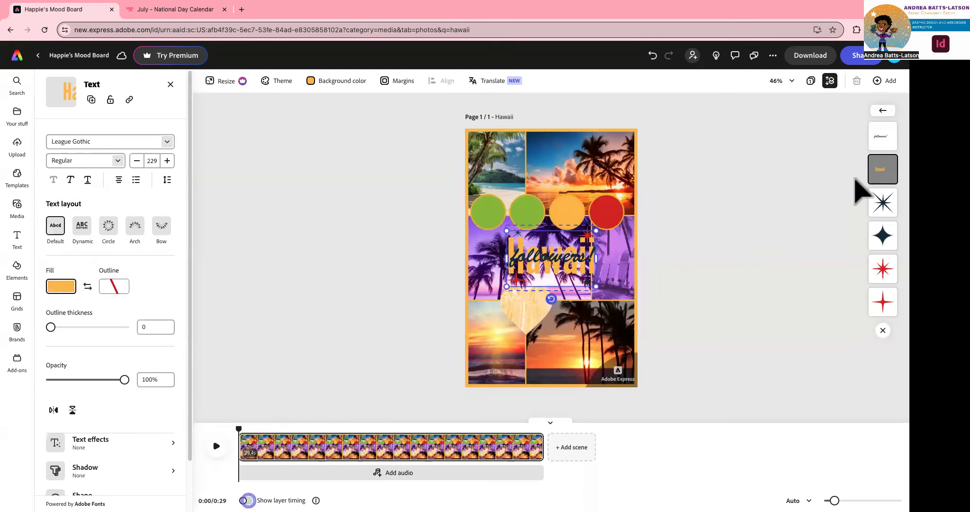
{"action": "left_click", "coordinate": [561, 269]}
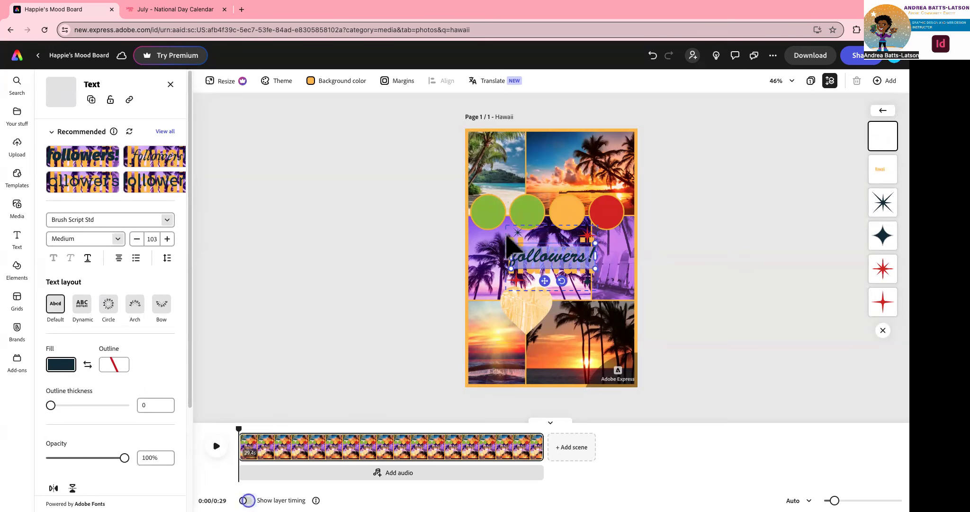
{"action": "type", "text": "Luau"}
{"action": "type", "text": "ntures"}
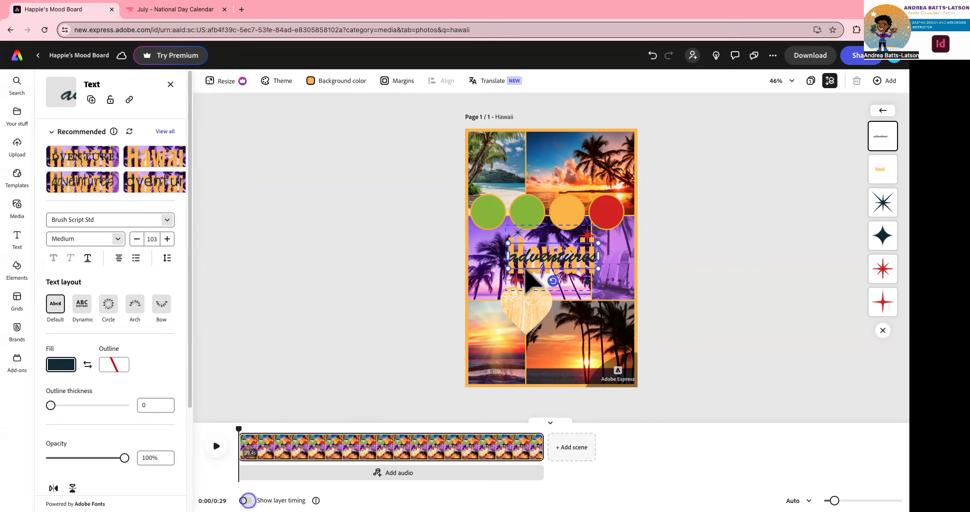
Extend the orange title word "Hawaii" to read "Hawaiian".
{"action": "left_click", "coordinate": [533, 284]}
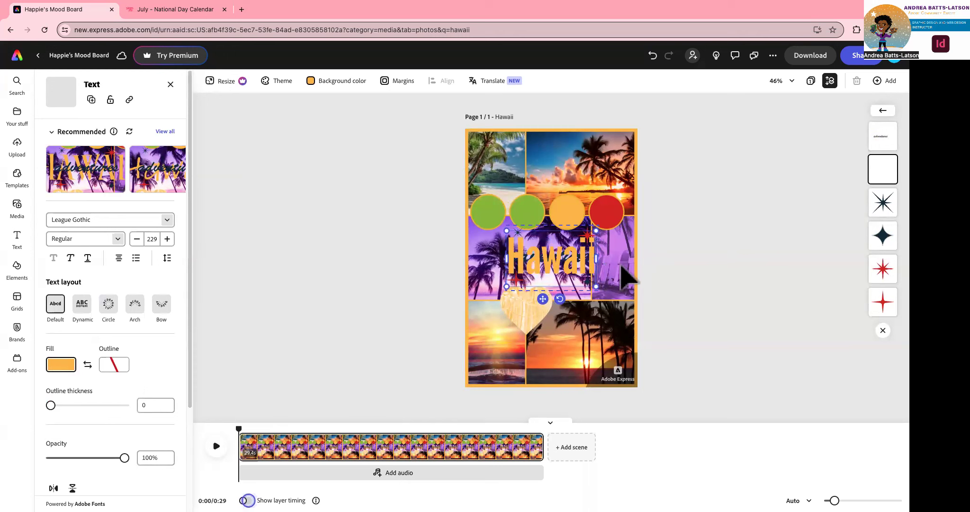
{"action": "type", "text": "an"}
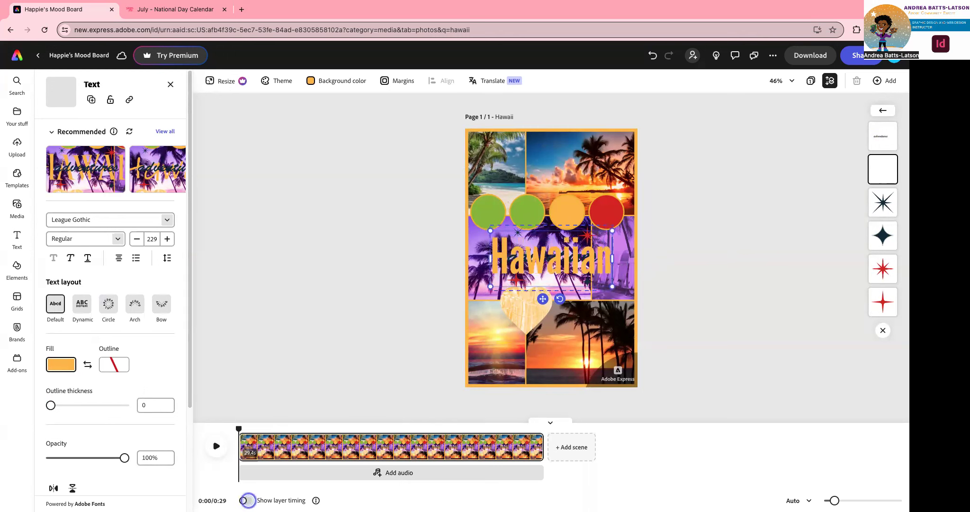
{"action": "key", "text": "Escape"}
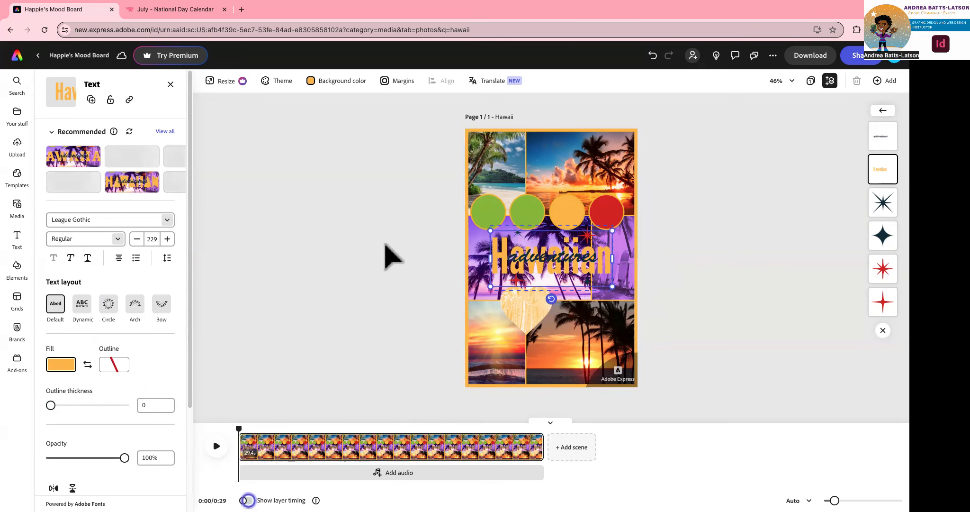
{"action": "left_click", "coordinate": [403, 303]}
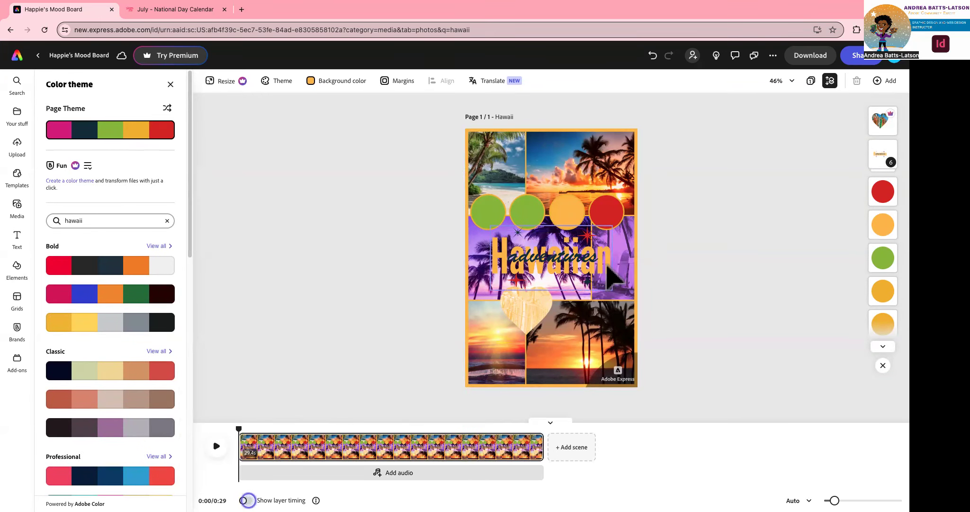
Set the fill of the red eight-pointed starburst in the title group to orange #FEBE40 by sampling the orange circle.
{"action": "left_click", "coordinate": [516, 283]}
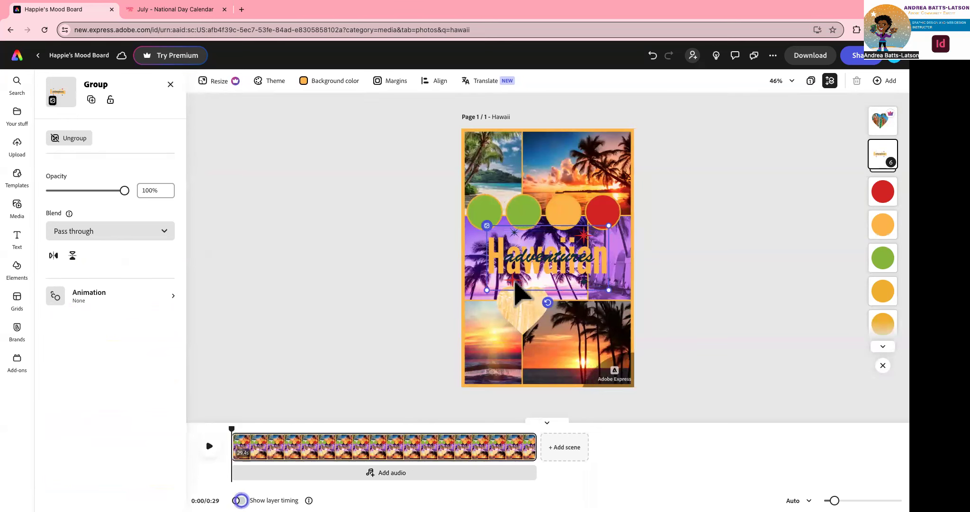
{"action": "double_click", "coordinate": [516, 283]}
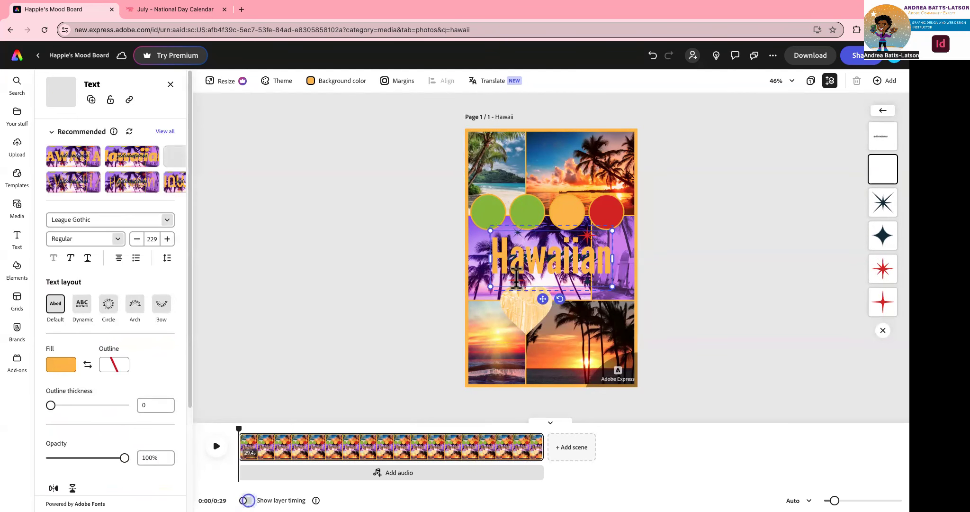
{"action": "left_click_drag", "start_coordinate": [516, 280], "coordinate": [526, 278]}
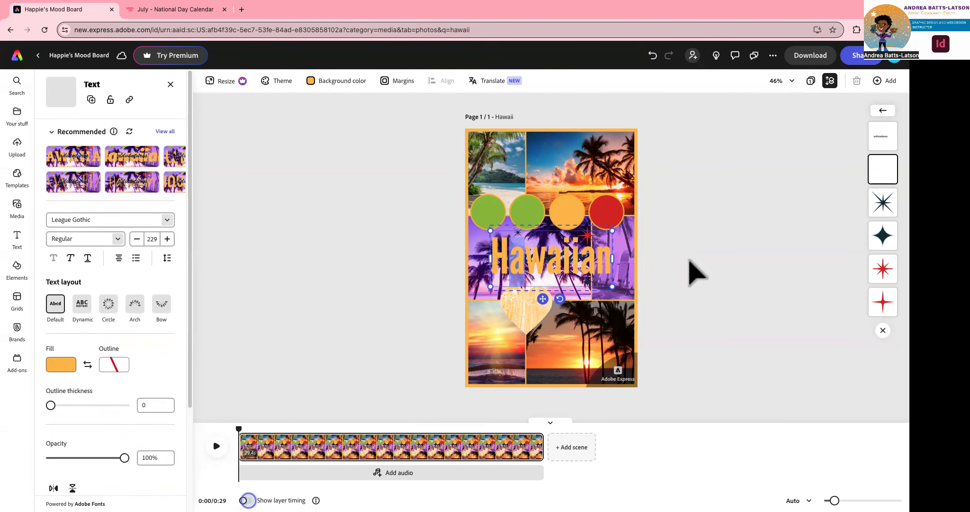
{"action": "left_click", "coordinate": [883, 271]}
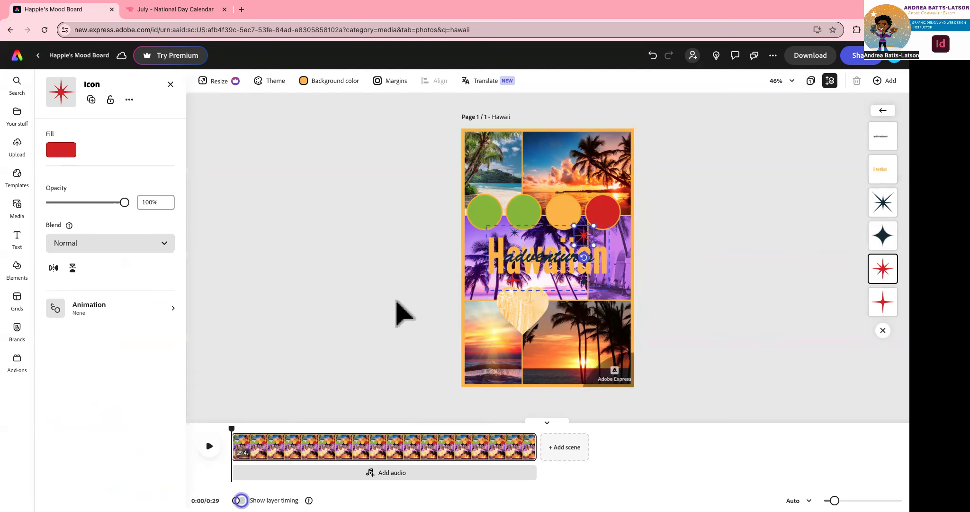
{"action": "left_click", "coordinate": [61, 151]}
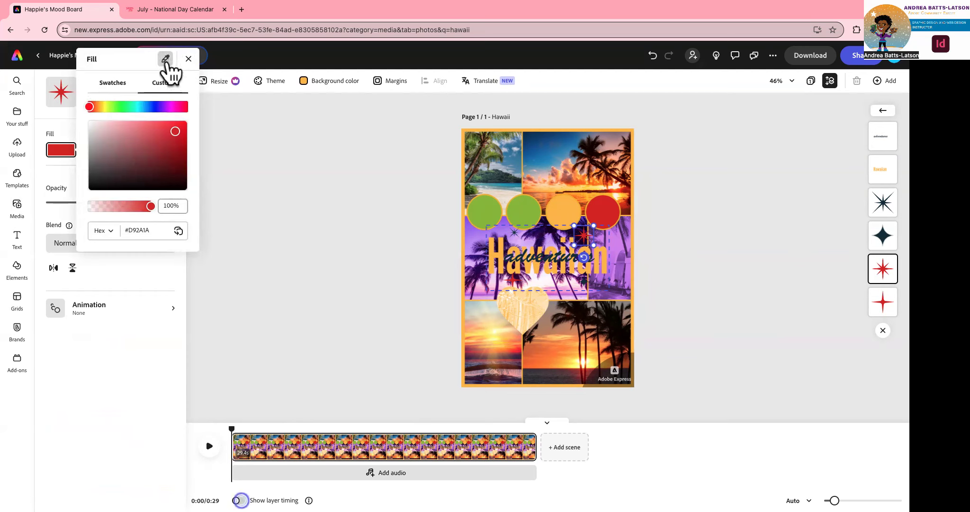
{"action": "left_click", "coordinate": [165, 59]}
{"action": "left_click", "coordinate": [563, 209]}
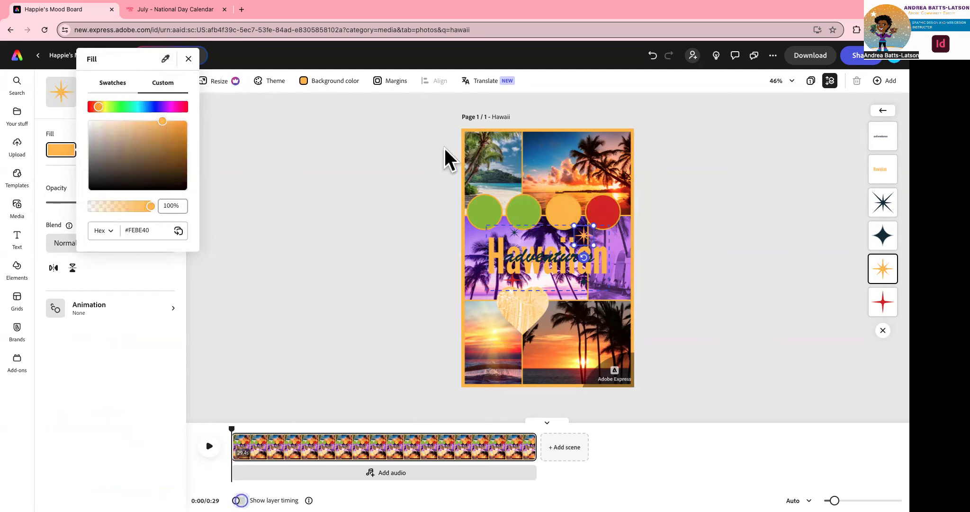
Set the fill of the dark navy starburst in the title group to orange #FEBE40, sampled from the orange circle.
{"action": "left_click", "coordinate": [884, 204]}
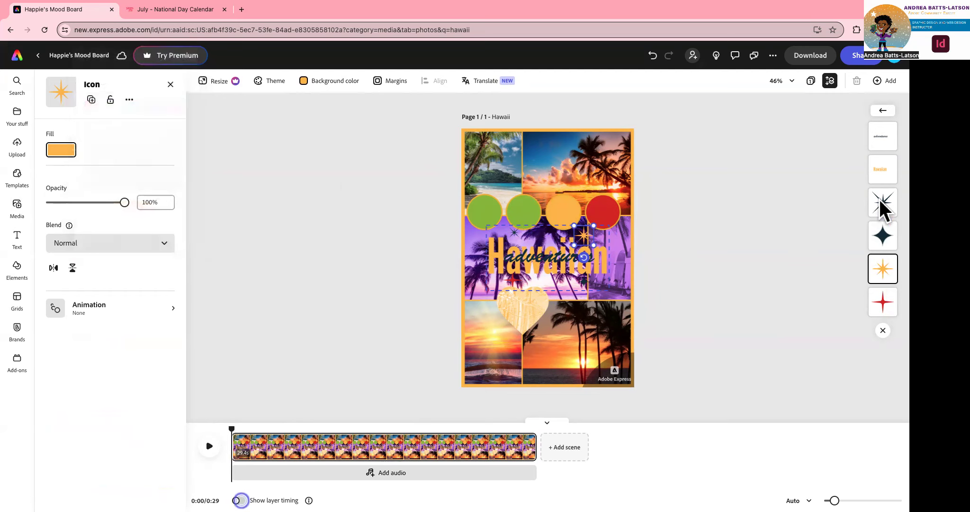
{"action": "left_click", "coordinate": [884, 203]}
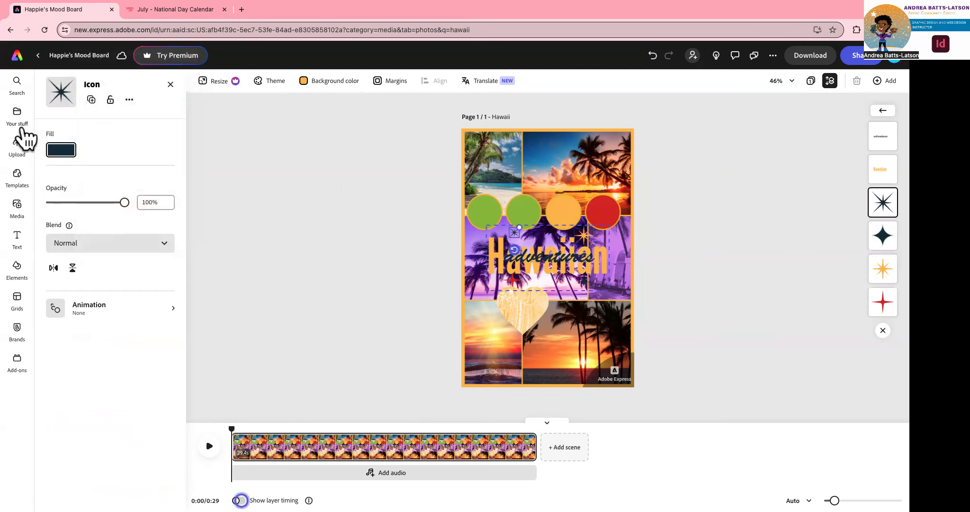
{"action": "left_click", "coordinate": [57, 151]}
{"action": "left_click", "coordinate": [164, 60]}
{"action": "left_click", "coordinate": [569, 205]}
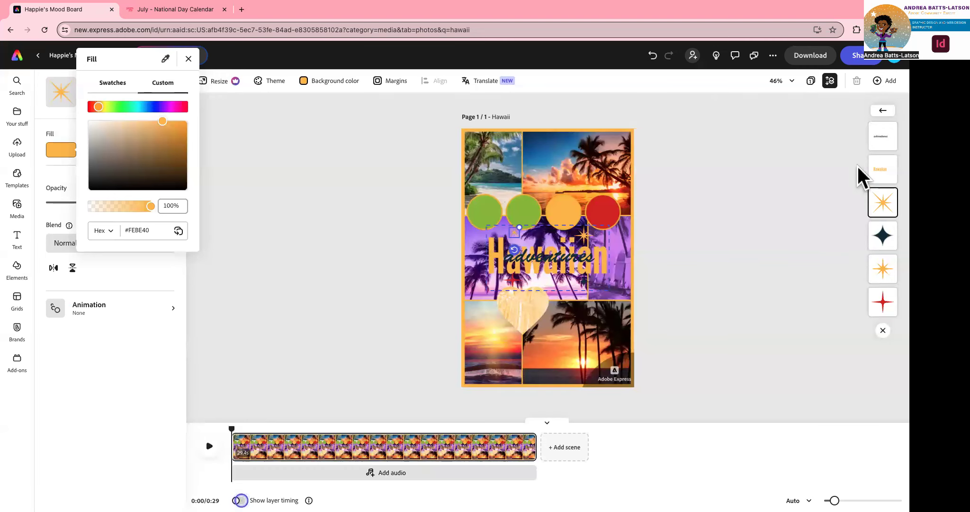
Recolor the script "adventures" text to a dark purple sampled from the purple palm photo.
{"action": "left_click", "coordinate": [877, 147]}
{"action": "left_click", "coordinate": [874, 136]}
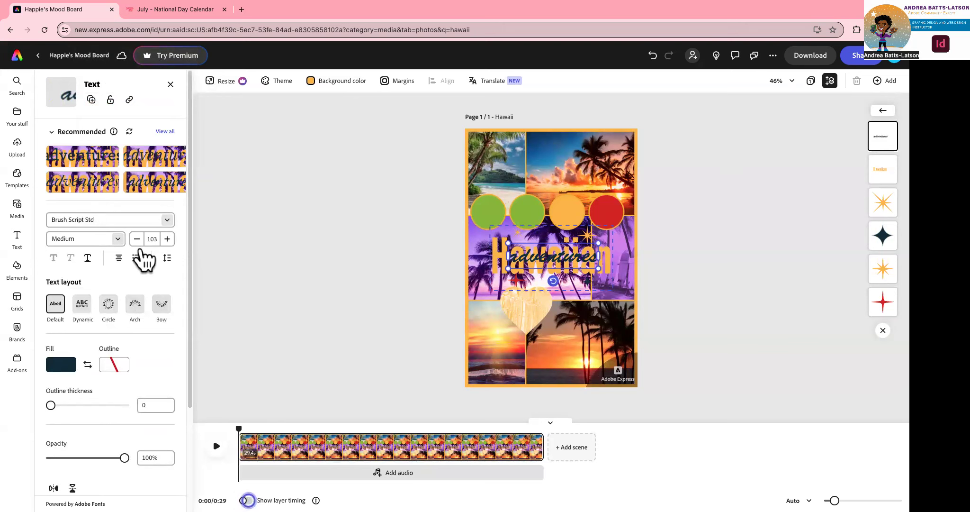
{"action": "left_click", "coordinate": [66, 366]}
{"action": "left_click", "coordinate": [166, 273]}
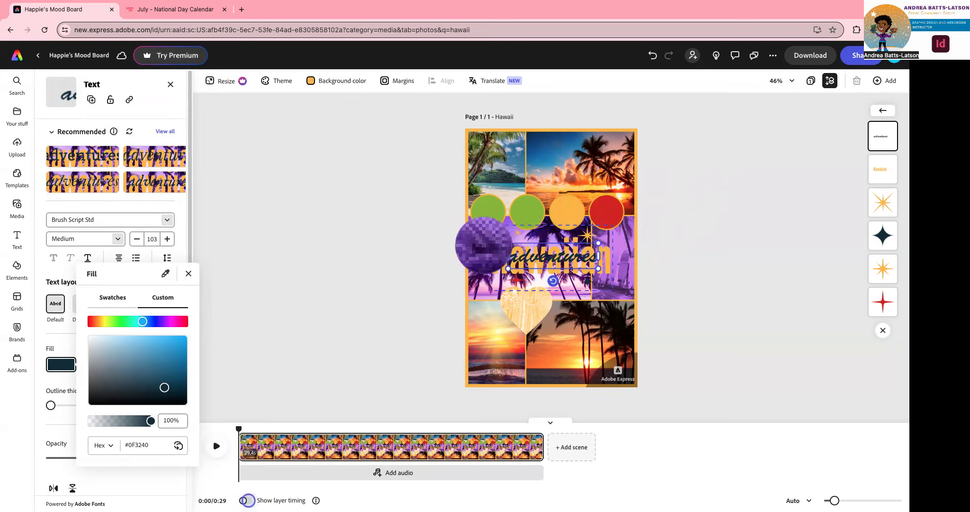
{"action": "left_click", "coordinate": [484, 244]}
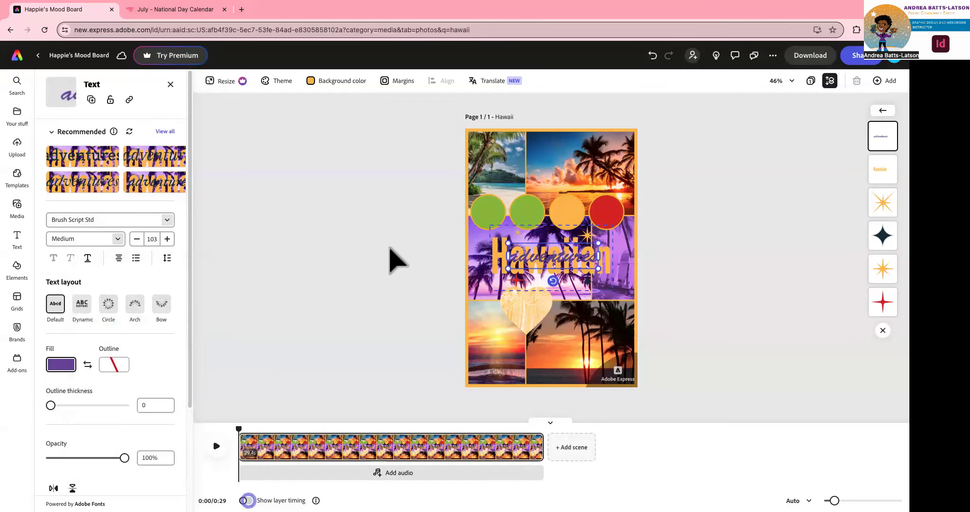
{"action": "left_click", "coordinate": [397, 260]}
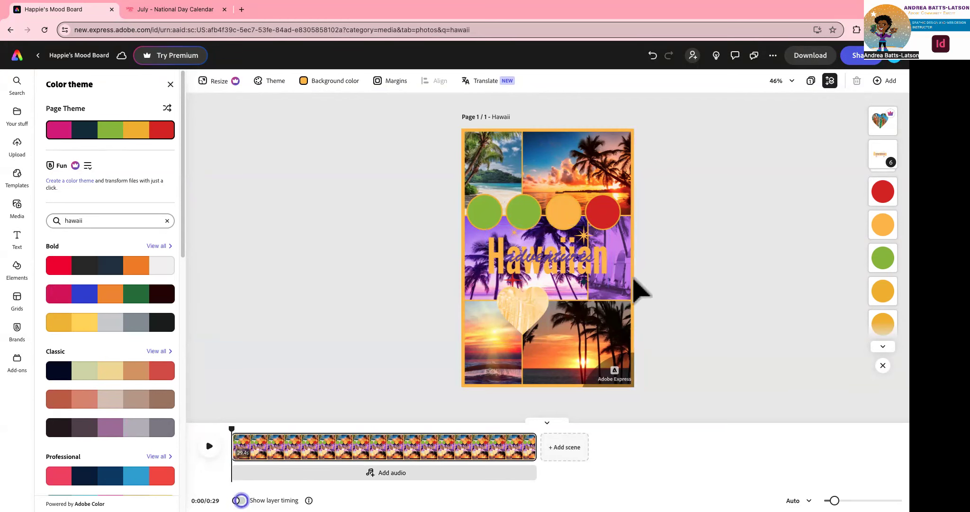
Recolor the red four-pointed star in the title group to orange by sampling the orange circle.
{"action": "left_click", "coordinate": [513, 281]}
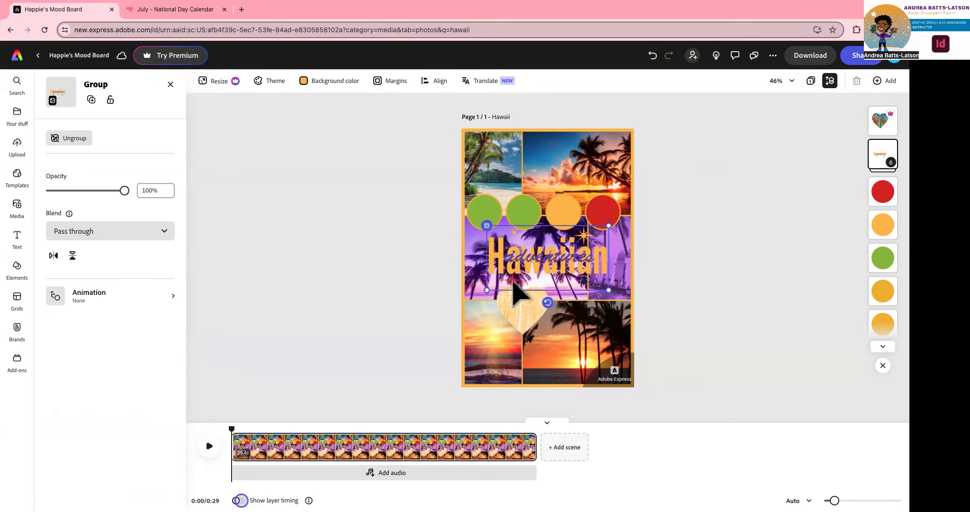
{"action": "left_click", "coordinate": [514, 281]}
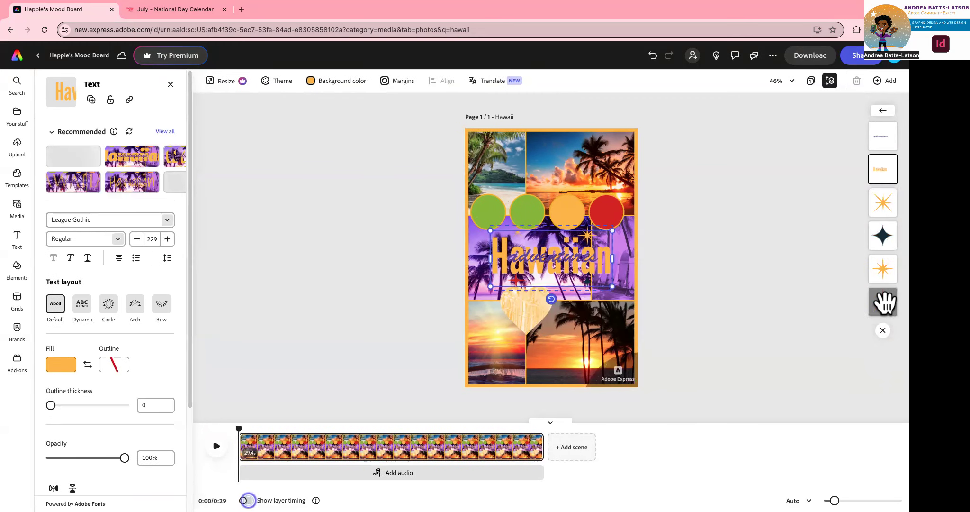
{"action": "left_click", "coordinate": [883, 299]}
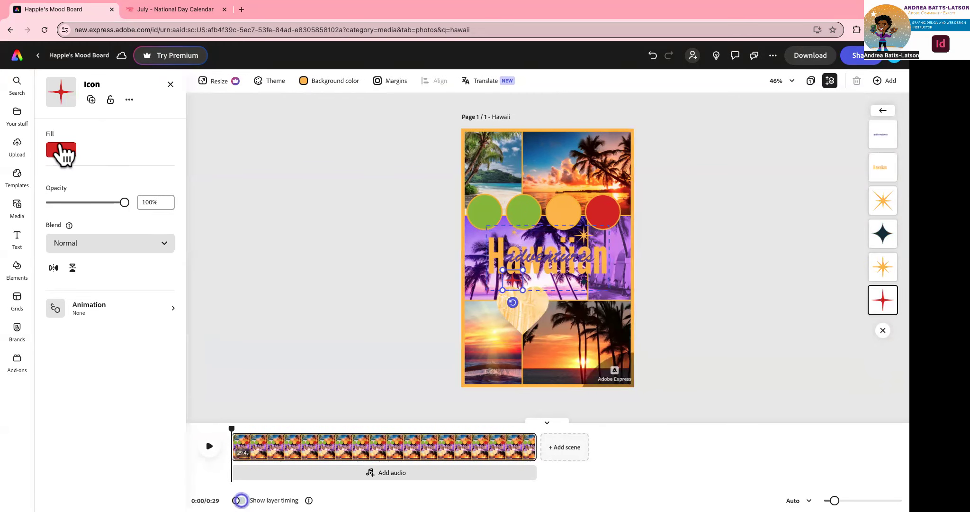
{"action": "left_click", "coordinate": [62, 151]}
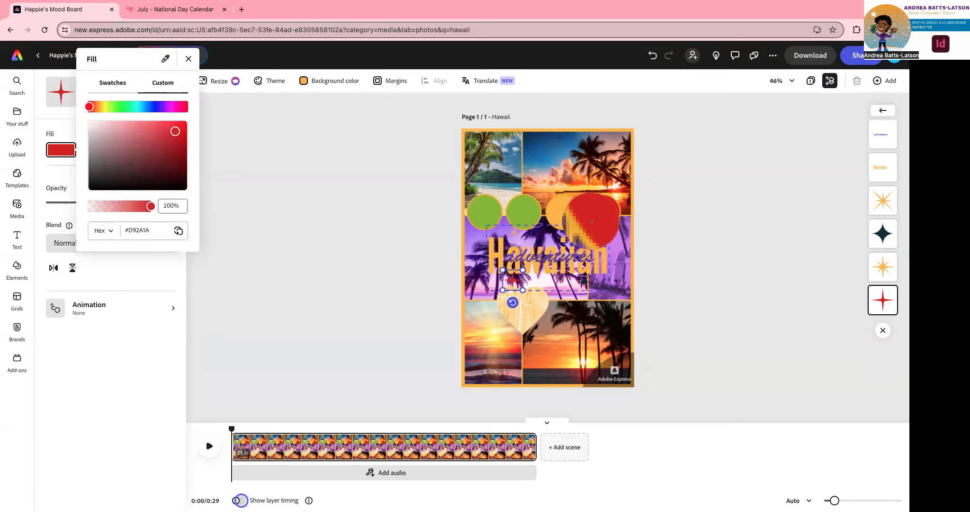
{"action": "left_click", "coordinate": [564, 210]}
{"action": "left_click", "coordinate": [286, 258]}
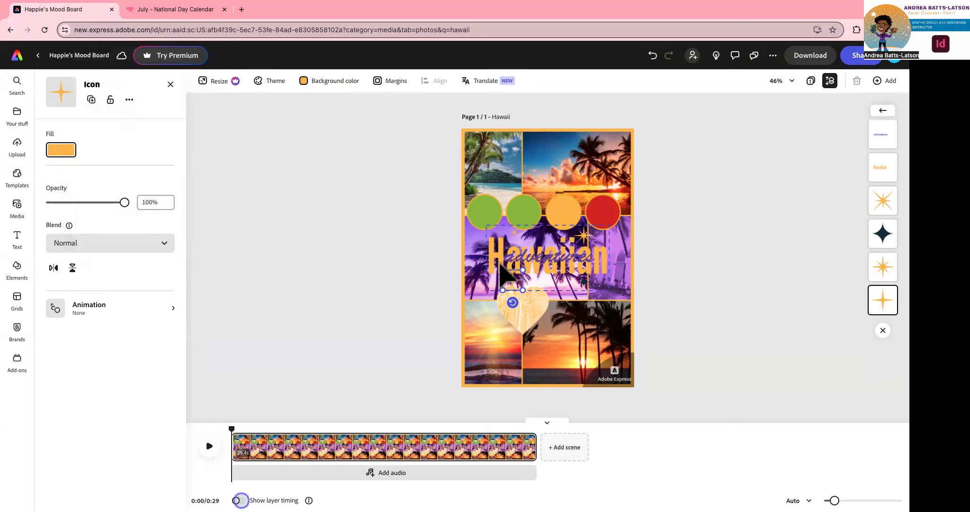
{"action": "left_click", "coordinate": [315, 243]}
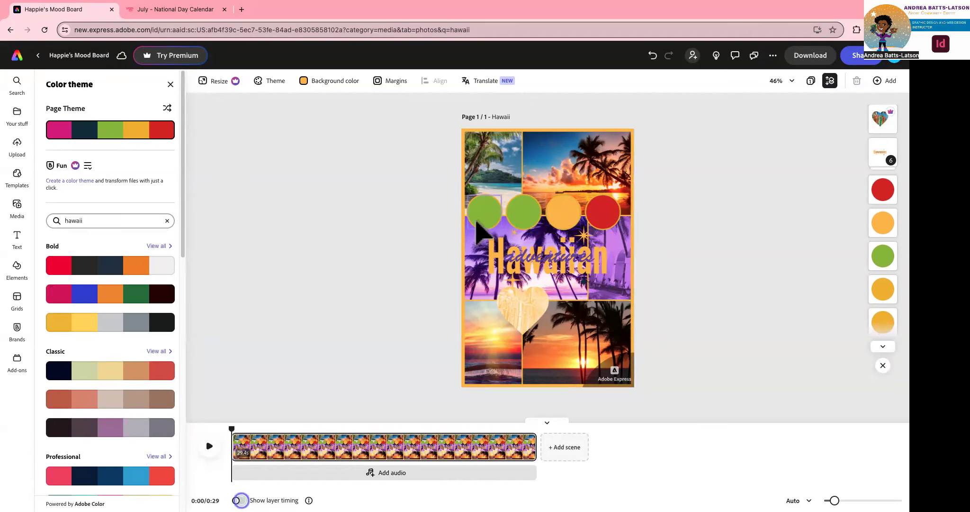
Recolor the leftmost green circle in the swatch row to purple #724AA5, sampled from the script "adventures" text.
{"action": "left_click", "coordinate": [486, 218]}
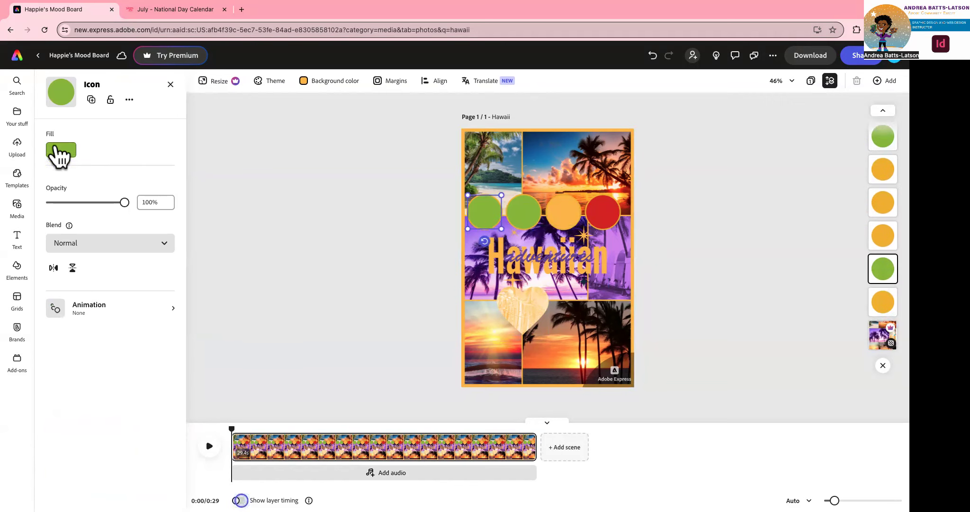
{"action": "left_click", "coordinate": [61, 151]}
{"action": "left_click", "coordinate": [164, 59]}
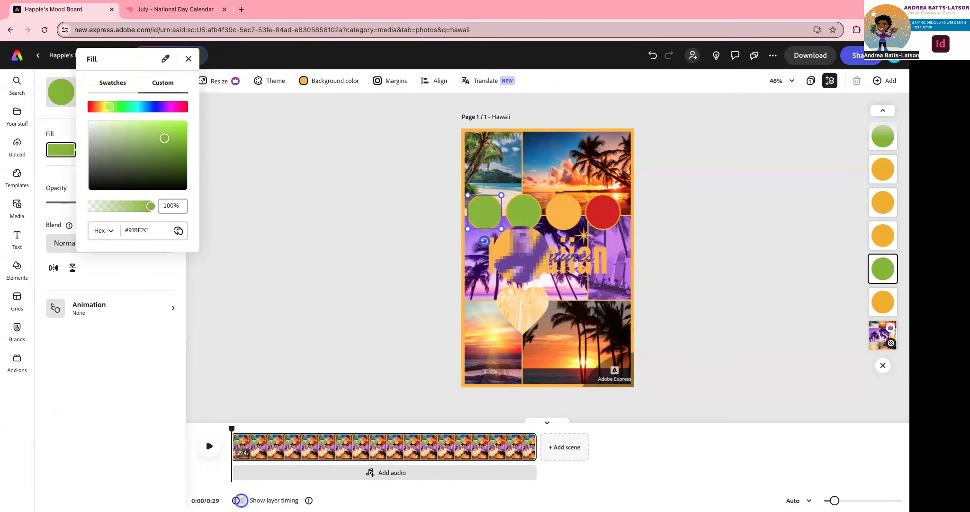
{"action": "left_click", "coordinate": [522, 257]}
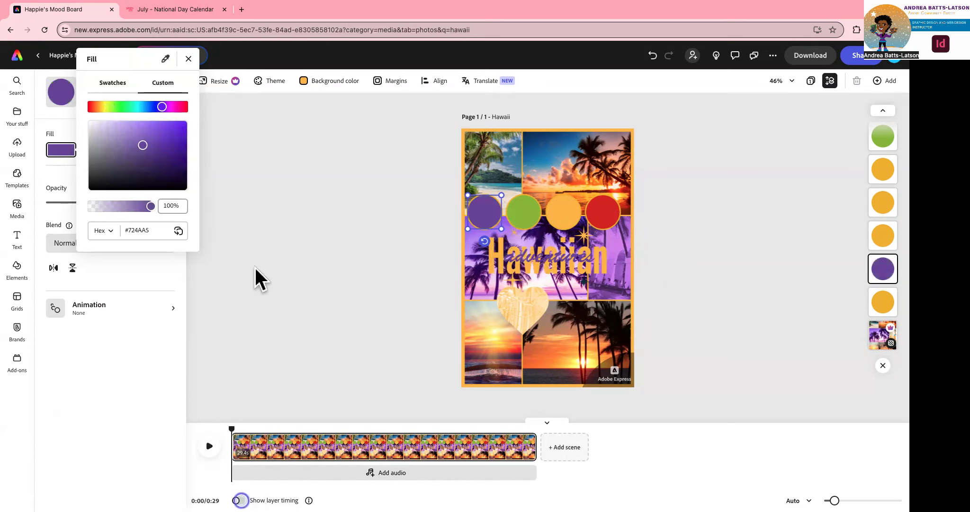
{"action": "left_click", "coordinate": [529, 218]}
{"action": "left_click", "coordinate": [526, 213]}
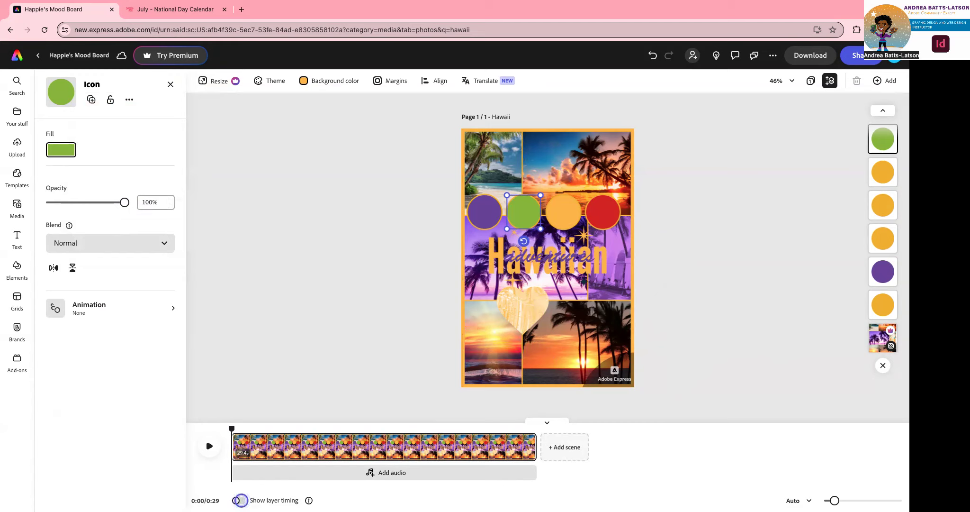
{"action": "left_click", "coordinate": [346, 303]}
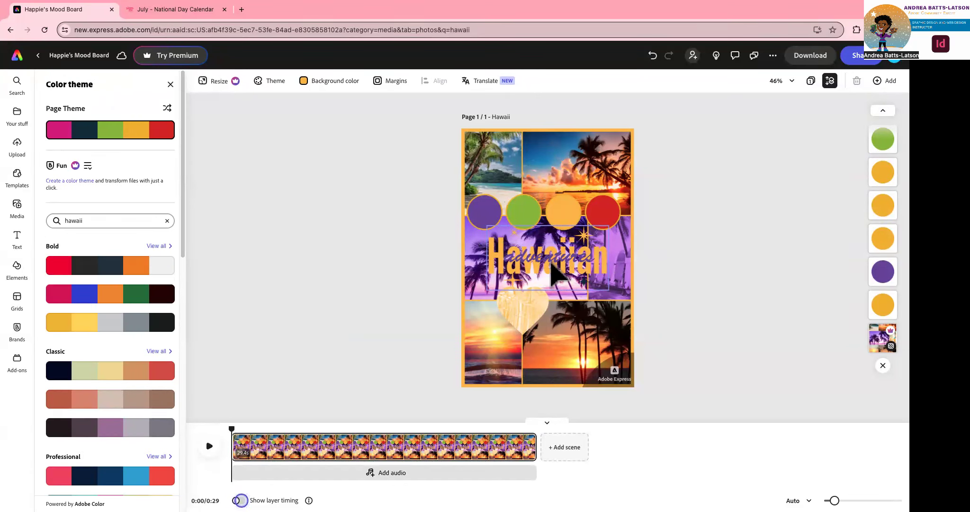
Change the font of the word "Hawaiian" in the title group to Alfarn Regular.
{"action": "left_click", "coordinate": [552, 269]}
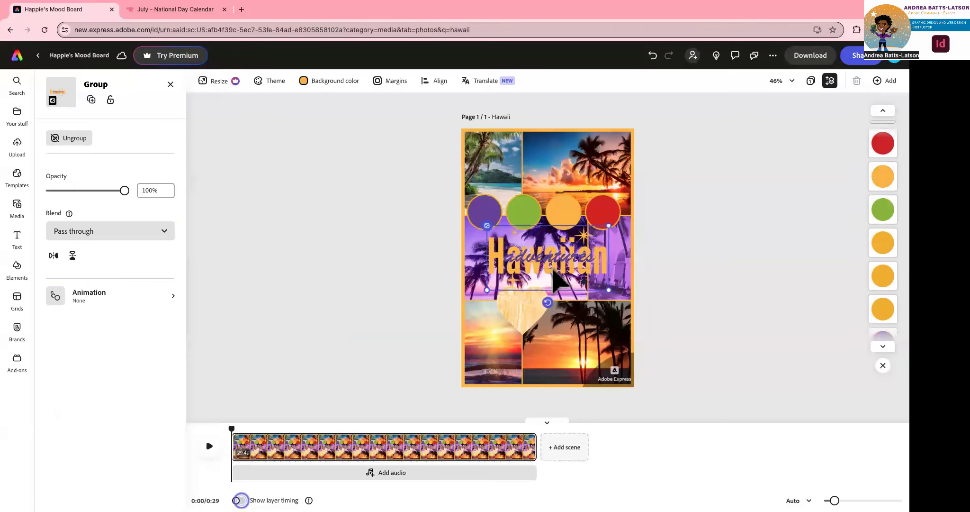
{"action": "left_click", "coordinate": [544, 266]}
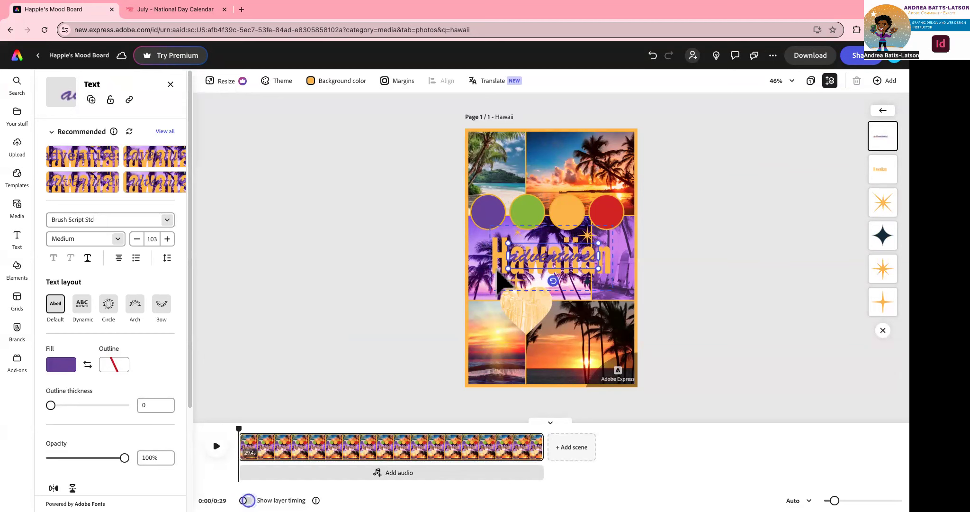
{"action": "left_click", "coordinate": [498, 273]}
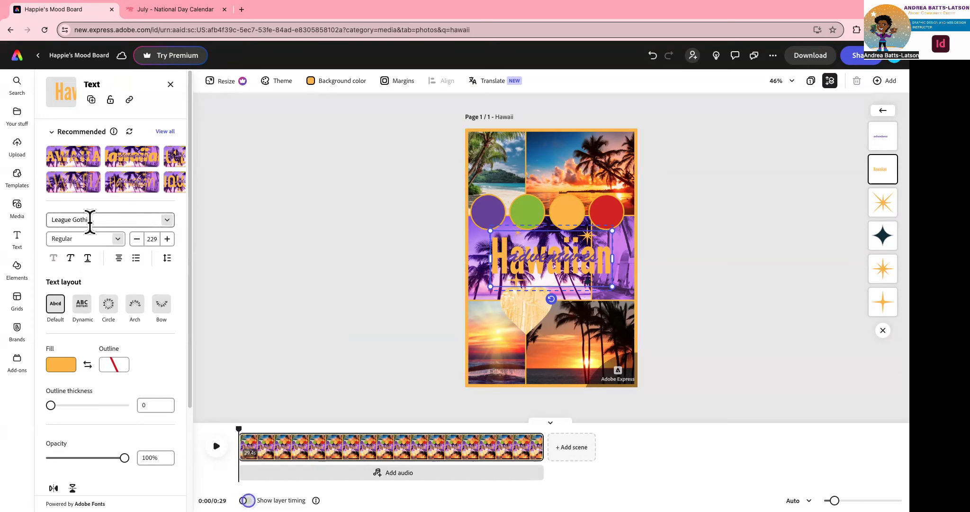
{"action": "left_click", "coordinate": [167, 219]}
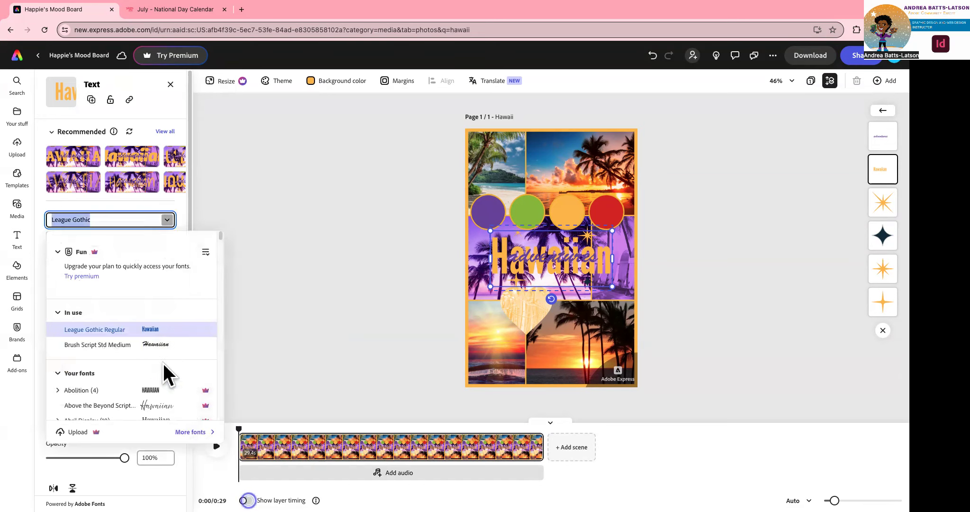
{"action": "scroll", "coordinate": [150, 379], "scroll_direction": "down", "scroll_amount": 5}
{"action": "scroll", "coordinate": [150, 386], "scroll_direction": "down", "scroll_amount": 4}
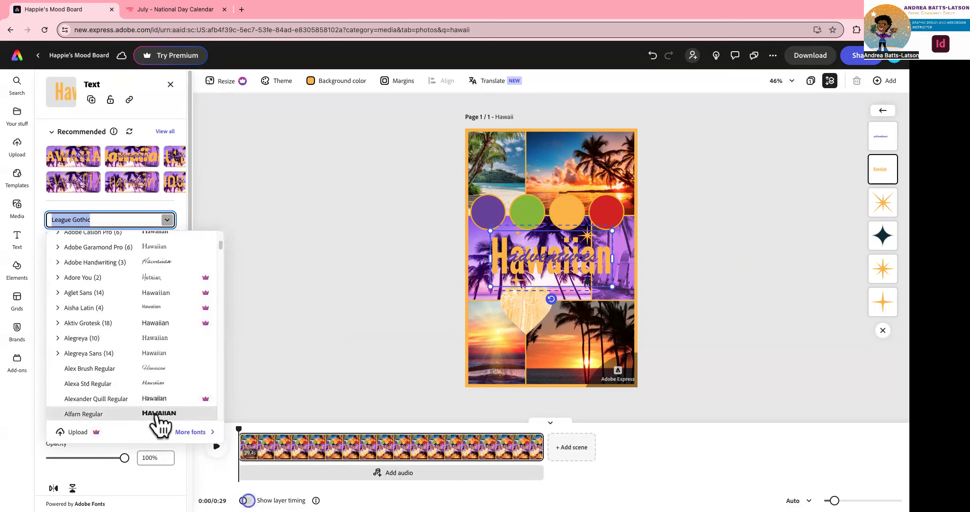
{"action": "scroll", "coordinate": [157, 419], "scroll_direction": "down", "scroll_amount": 2}
{"action": "left_click", "coordinate": [156, 374]}
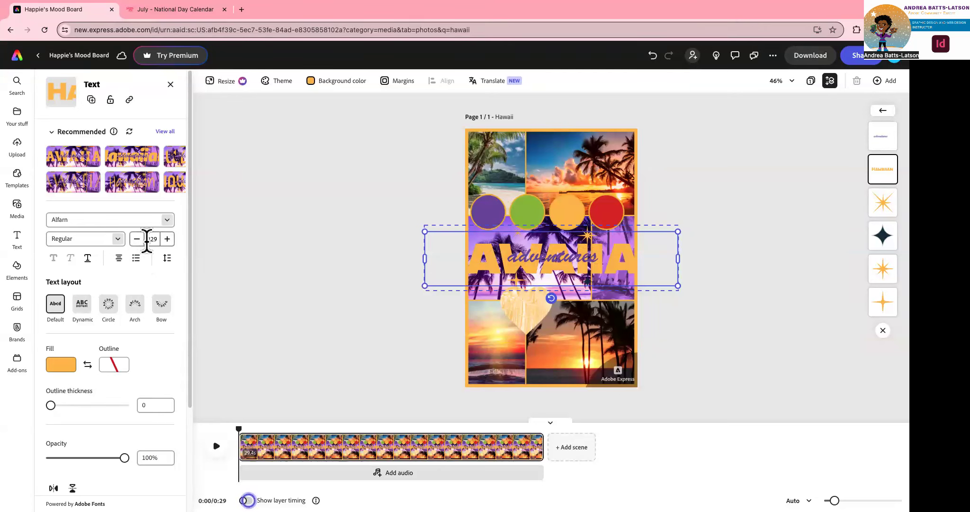
Reduce the font size of the "Hawaiian" text to 139 so it fits within the page.
{"action": "left_click", "coordinate": [137, 239]}
{"action": "left_click", "coordinate": [137, 239]}
{"action": "left_click", "coordinate": [136, 239]}
{"action": "left_click", "coordinate": [137, 239]}
{"action": "left_click", "coordinate": [137, 239]}
{"action": "left_click", "coordinate": [136, 239]}
{"action": "left_click", "coordinate": [137, 238]}
{"action": "left_click", "coordinate": [137, 239]}
{"action": "left_click", "coordinate": [136, 238]}
{"action": "left_click", "coordinate": [136, 239]}
{"action": "left_click", "coordinate": [136, 238]}
{"action": "left_click", "coordinate": [137, 239]}
{"action": "left_click", "coordinate": [137, 238]}
{"action": "left_click", "coordinate": [136, 238]}
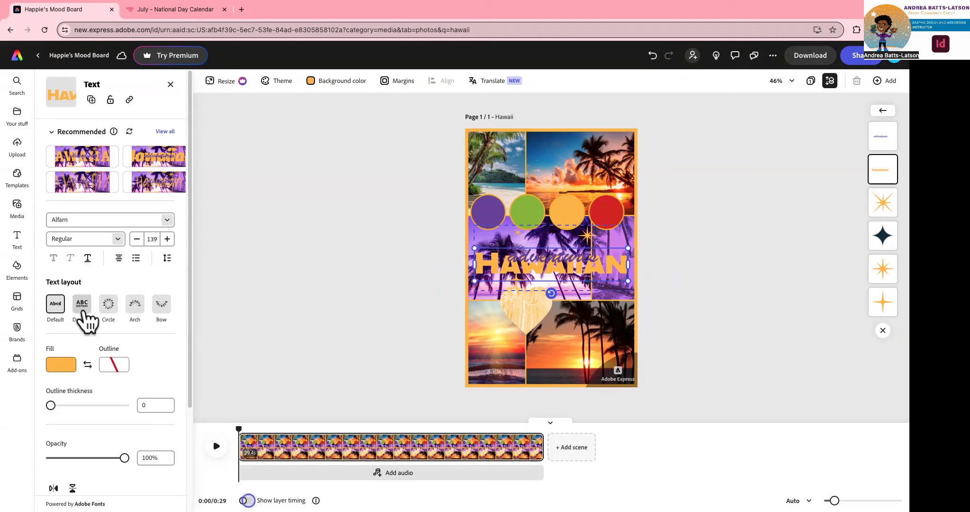
Try a custom purple outline, #6813BD, on the "Hawaiian" text.
{"action": "mouse_move", "coordinate": [86, 319]}
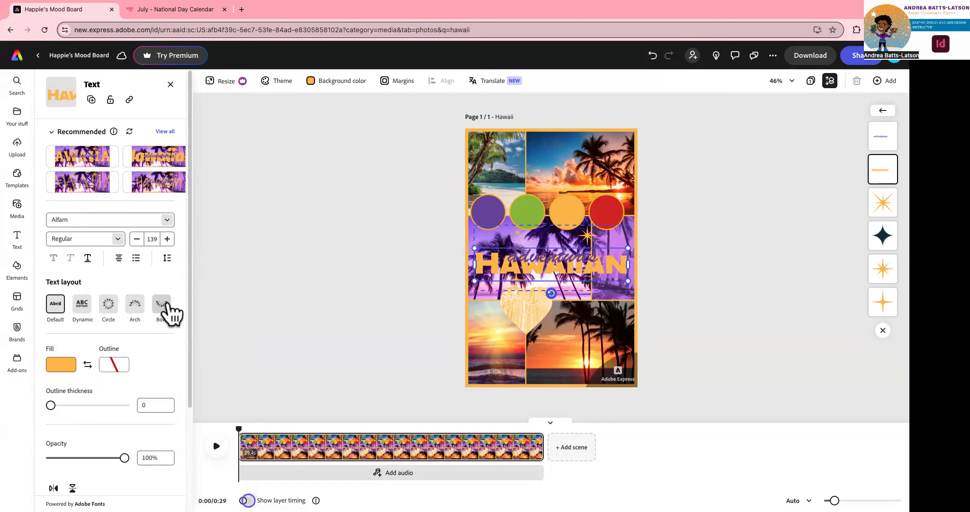
{"action": "scroll", "coordinate": [127, 303], "scroll_direction": "down", "scroll_amount": 2}
{"action": "scroll", "coordinate": [127, 303], "scroll_direction": "down", "scroll_amount": 4}
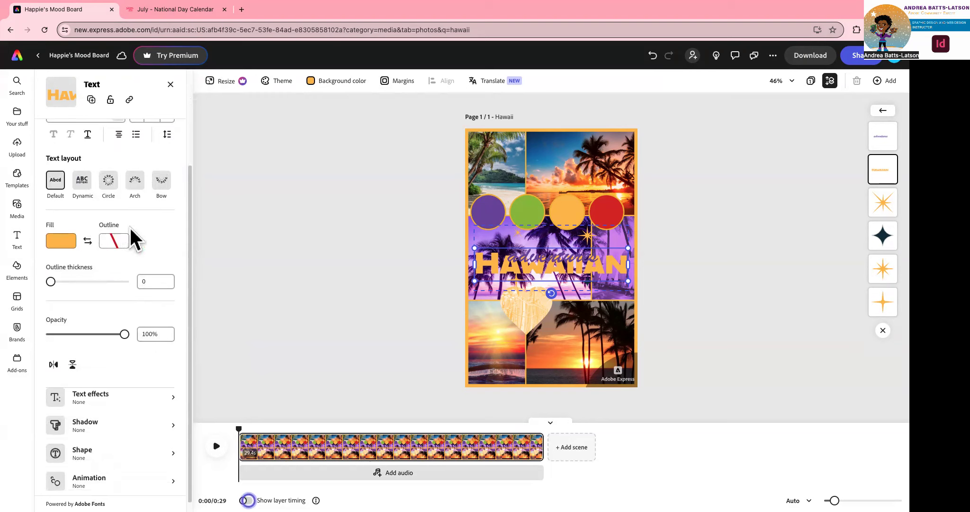
{"action": "left_click", "coordinate": [118, 244]}
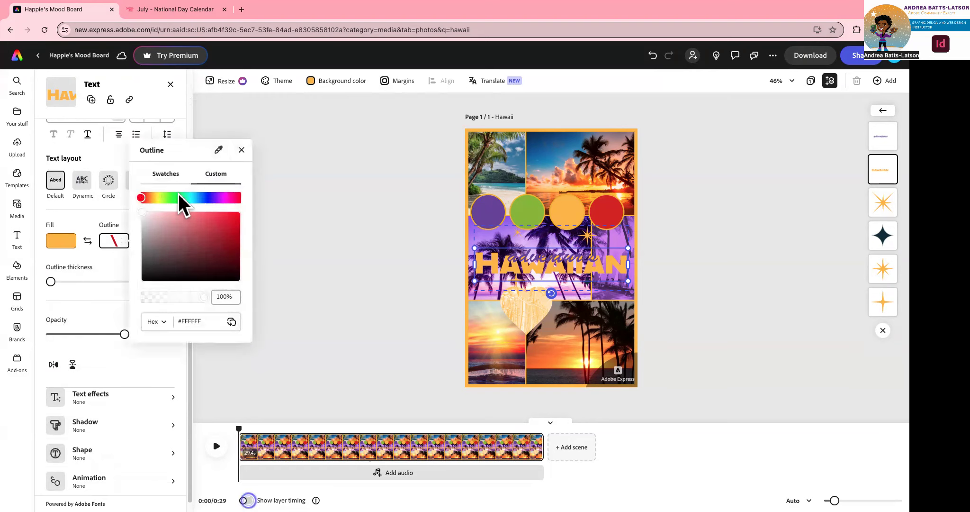
{"action": "left_click", "coordinate": [216, 197]}
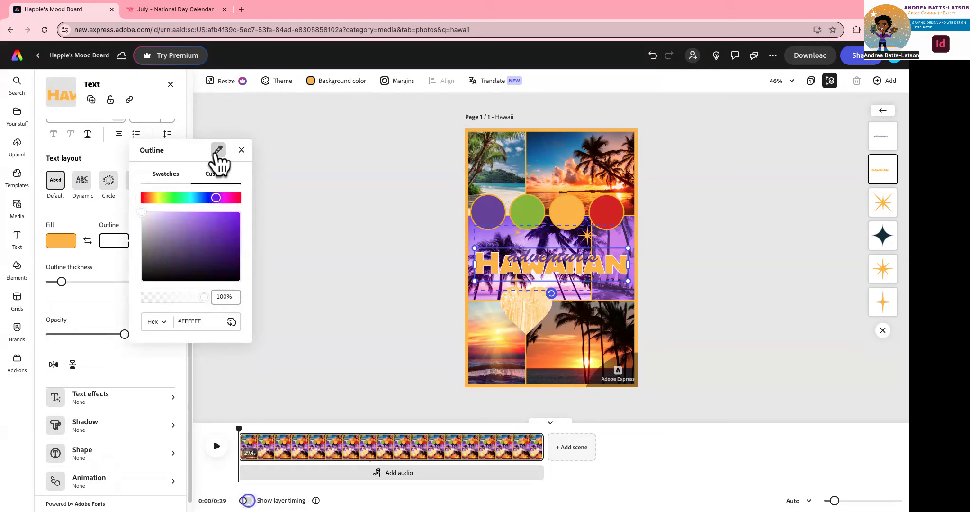
{"action": "left_click", "coordinate": [215, 219]}
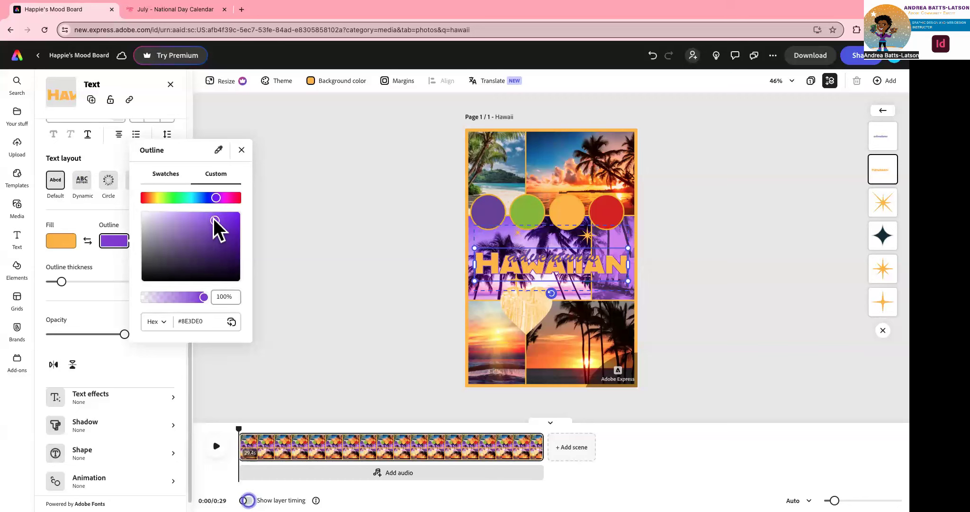
{"action": "left_click", "coordinate": [224, 222]}
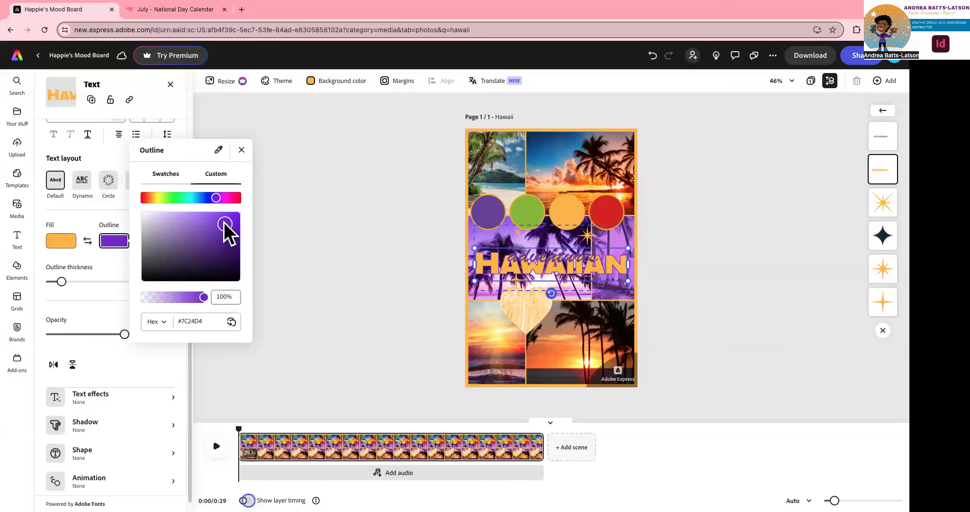
{"action": "left_click_drag", "start_coordinate": [232, 231], "coordinate": [232, 230]}
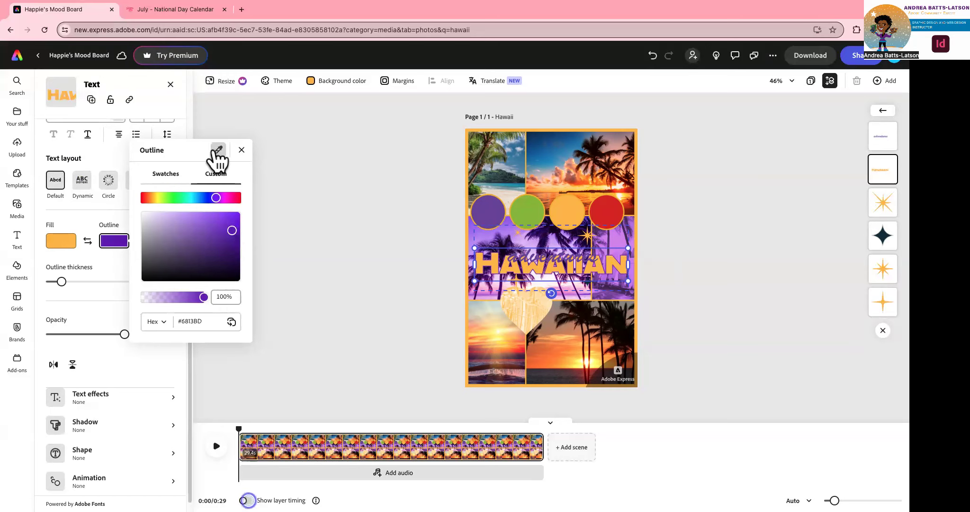
Set the "Hawaiian" text's outline to purple #724AA5, sampled from the purple circle, with an outline thickness of 80.
{"action": "left_click", "coordinate": [218, 150]}
{"action": "left_click", "coordinate": [488, 211]}
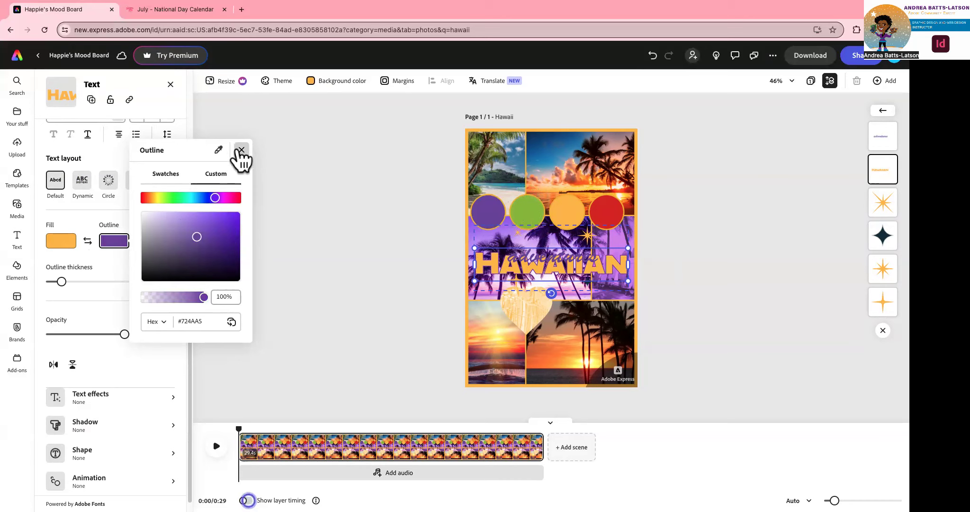
{"action": "left_click", "coordinate": [242, 150]}
{"action": "left_click_drag", "start_coordinate": [62, 282], "coordinate": [109, 284]}
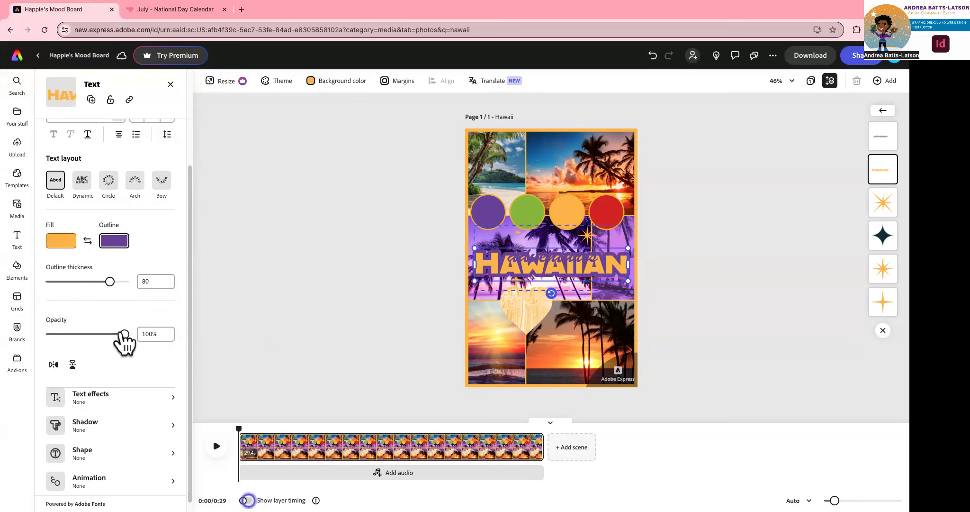
{"action": "left_click_drag", "start_coordinate": [124, 334], "coordinate": [184, 332]}
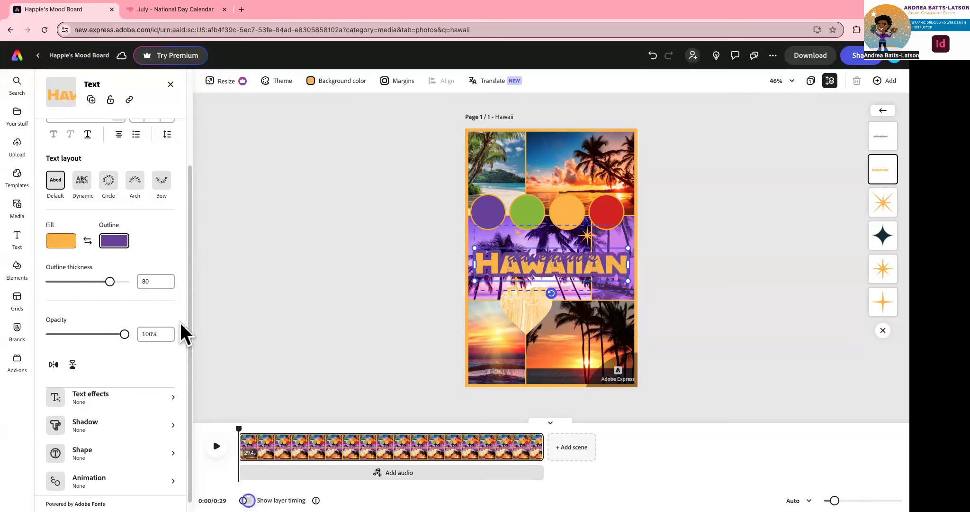
Apply the Strong shadow style to the "Hawaiian" text.
{"action": "scroll", "coordinate": [124, 347], "scroll_direction": "down", "scroll_amount": 1}
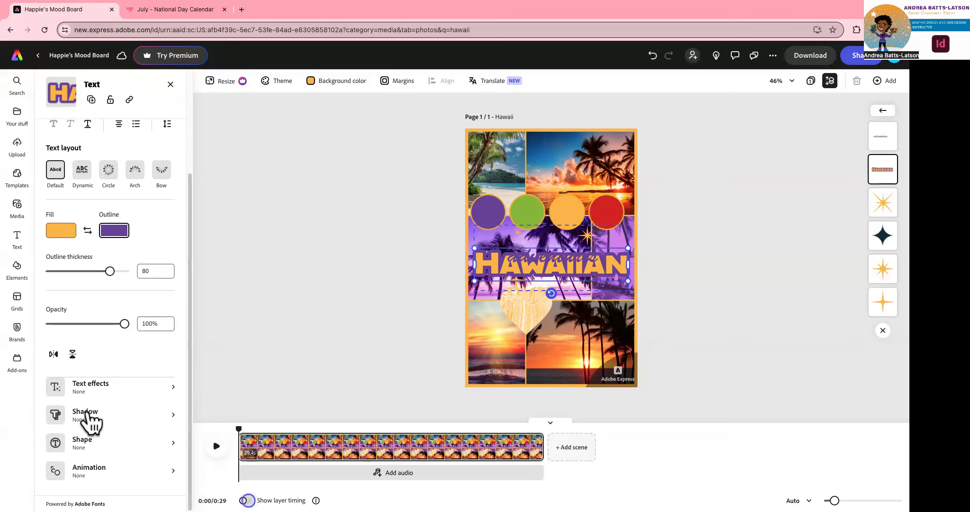
{"action": "left_click", "coordinate": [89, 413]}
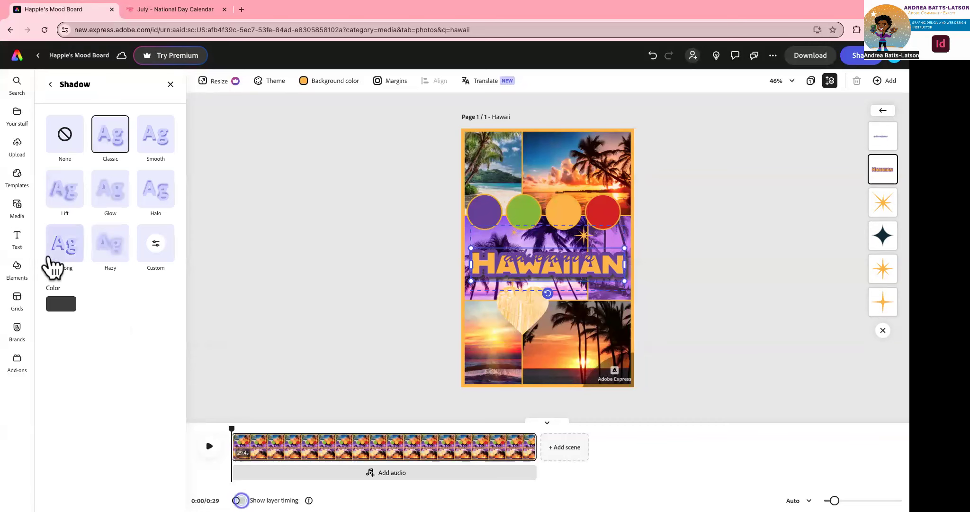
{"action": "left_click", "coordinate": [65, 253]}
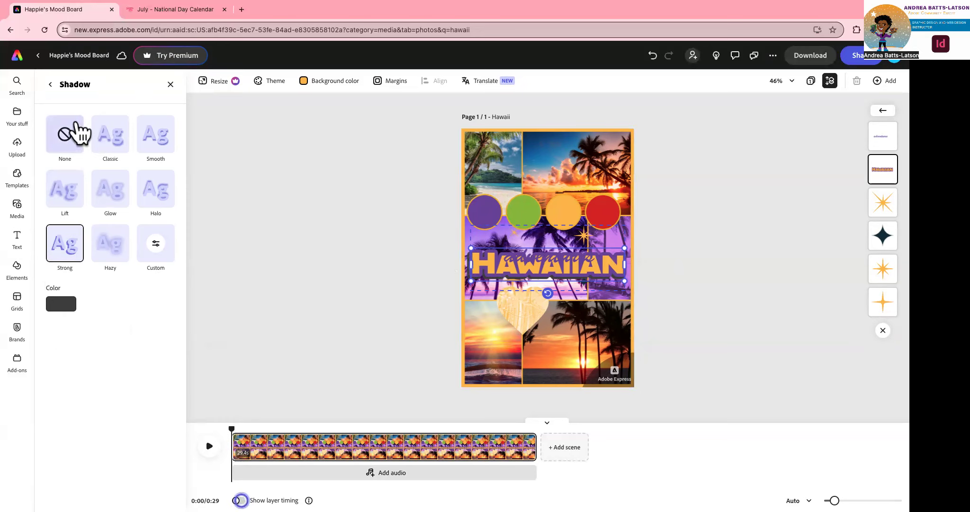
{"action": "left_click", "coordinate": [50, 85]}
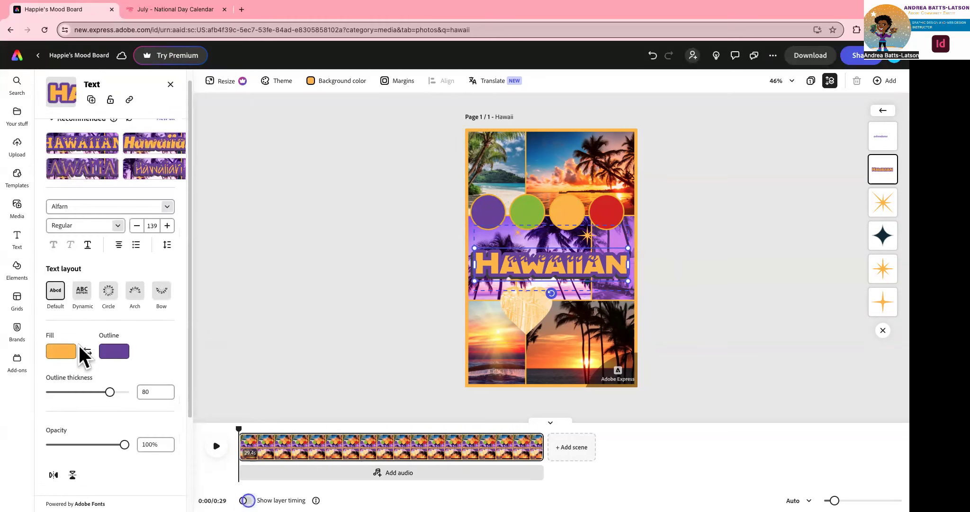
Move the script "adventures" text slightly down over "Hawaiian" and set its fill to white #FFFFFF.
{"action": "scroll", "coordinate": [95, 341], "scroll_direction": "down", "scroll_amount": 3}
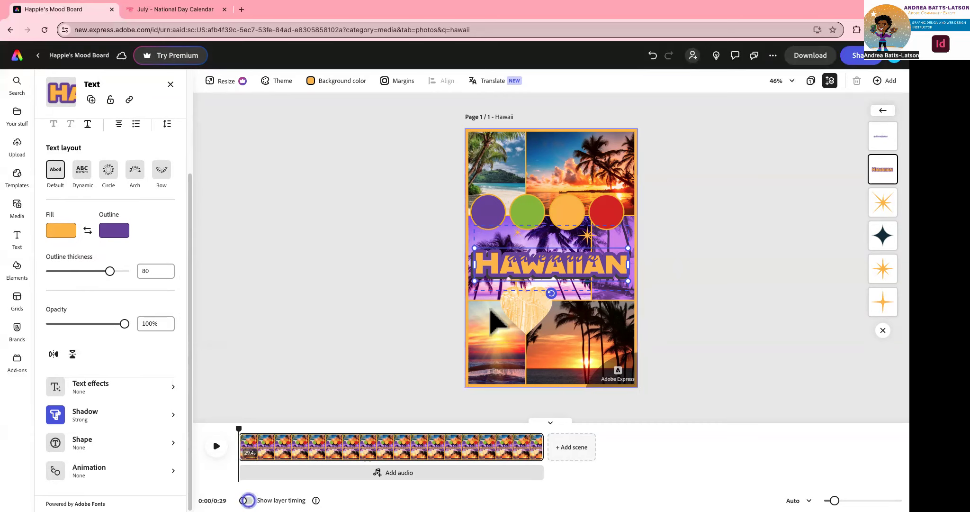
{"action": "left_click", "coordinate": [546, 259]}
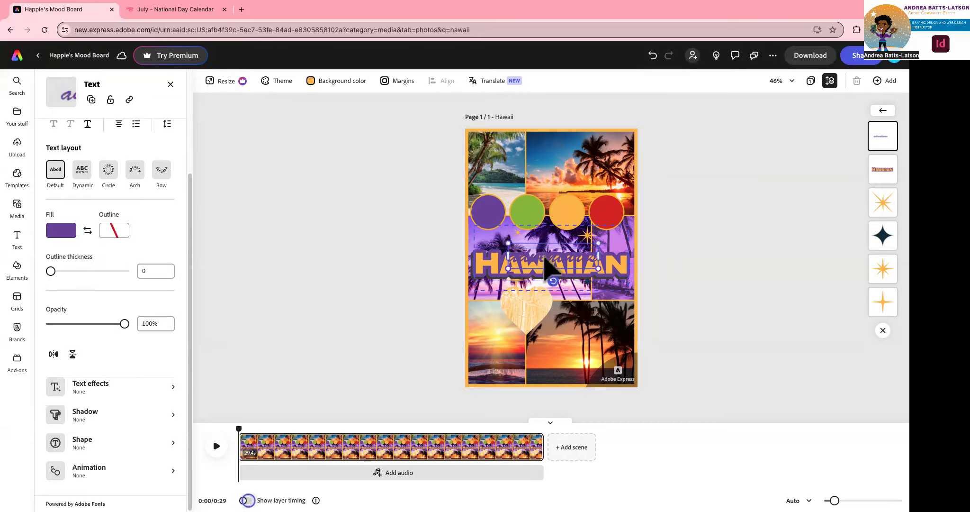
{"action": "left_click_drag", "start_coordinate": [544, 258], "coordinate": [543, 263]}
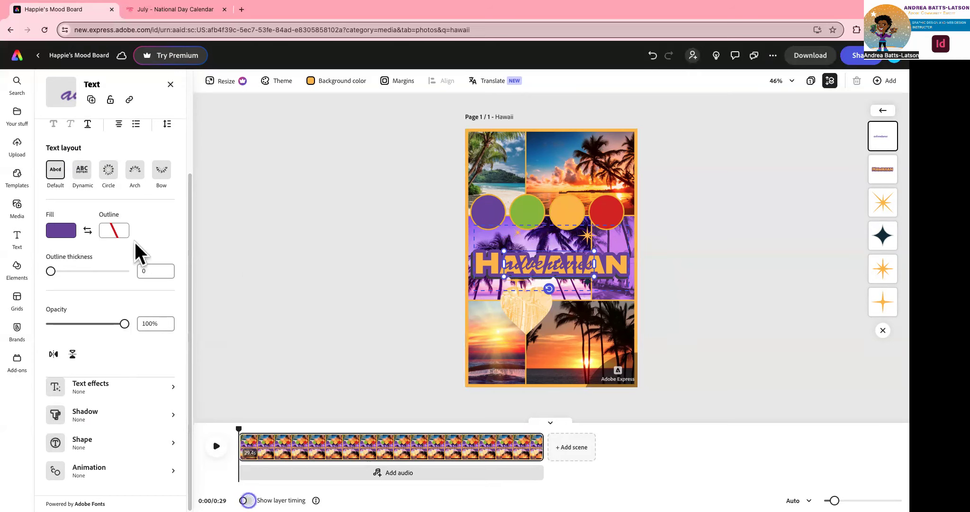
{"action": "left_click", "coordinate": [57, 232]}
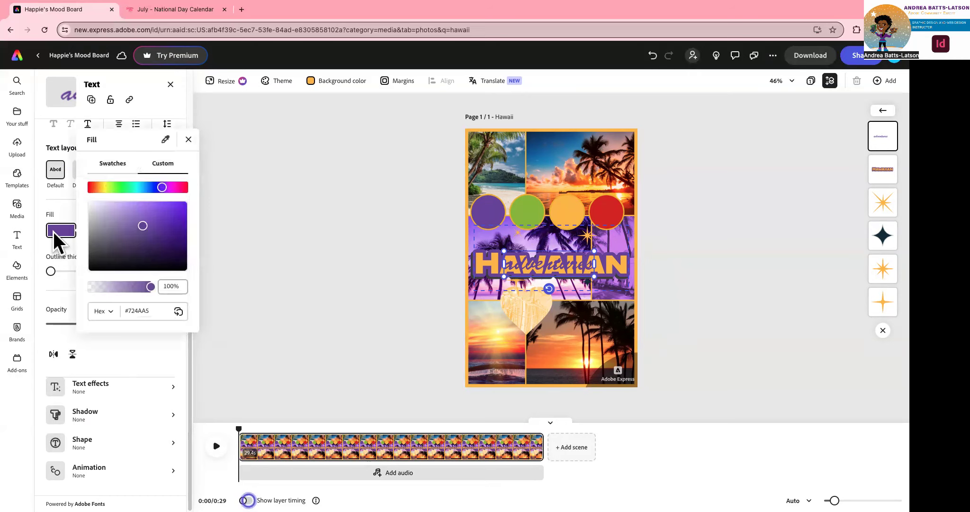
{"action": "left_click_drag", "start_coordinate": [104, 216], "coordinate": [91, 206]}
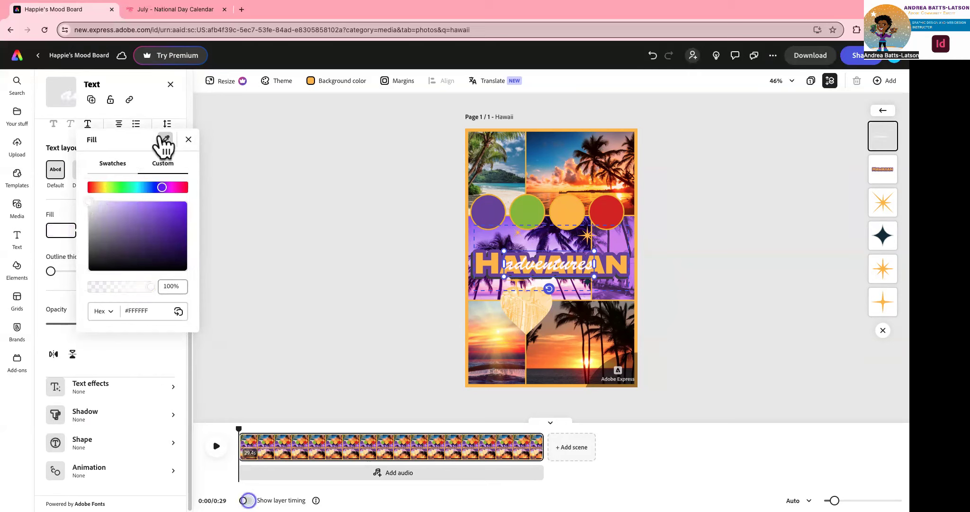
{"action": "left_click", "coordinate": [188, 139]}
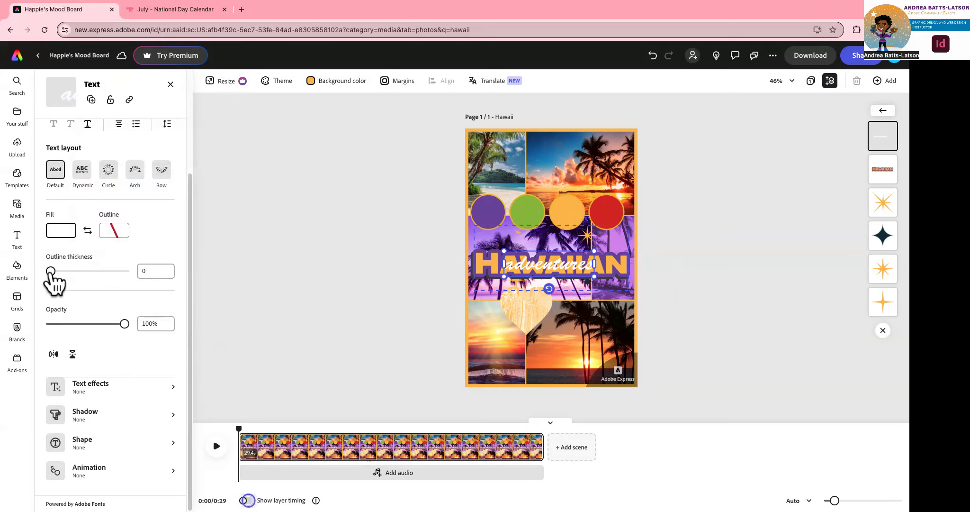
Outline the "adventures" text in purple #724AA5, sampled from the purple circle, with an outline thickness of 37.
{"action": "left_click", "coordinate": [113, 230]}
{"action": "mouse_move", "coordinate": [217, 212]}
{"action": "left_mouse_down"}
{"action": "mouse_move", "coordinate": [192, 211]}
{"action": "mouse_move", "coordinate": [204, 225]}
{"action": "mouse_move", "coordinate": [205, 196]}
{"action": "mouse_move", "coordinate": [219, 214]}
{"action": "mouse_move", "coordinate": [219, 198]}
{"action": "left_mouse_up"}
{"action": "left_click", "coordinate": [219, 138]}
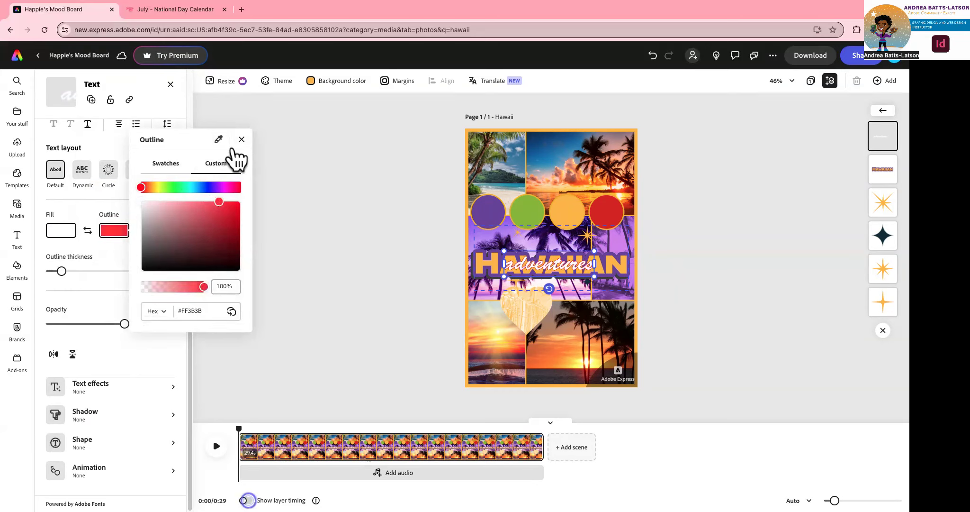
{"action": "left_click", "coordinate": [497, 203]}
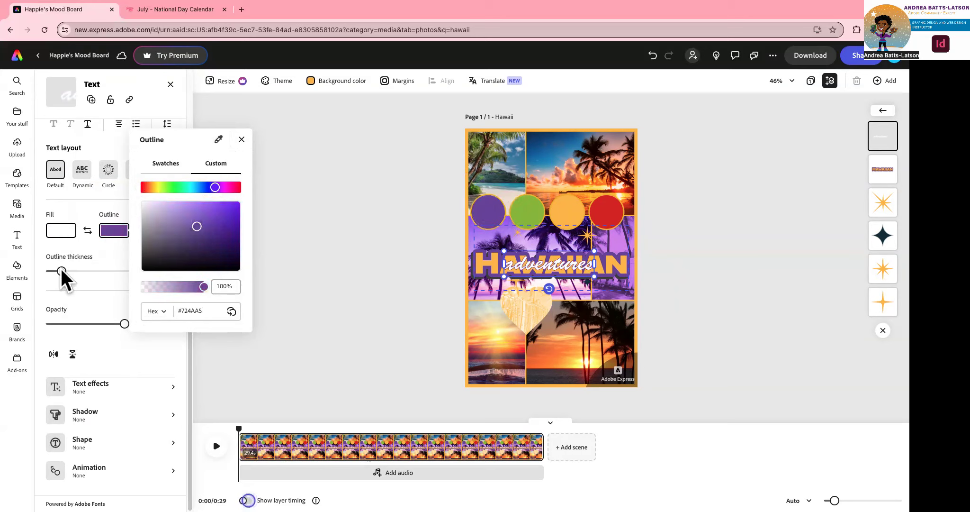
{"action": "left_click_drag", "start_coordinate": [63, 271], "coordinate": [79, 271]}
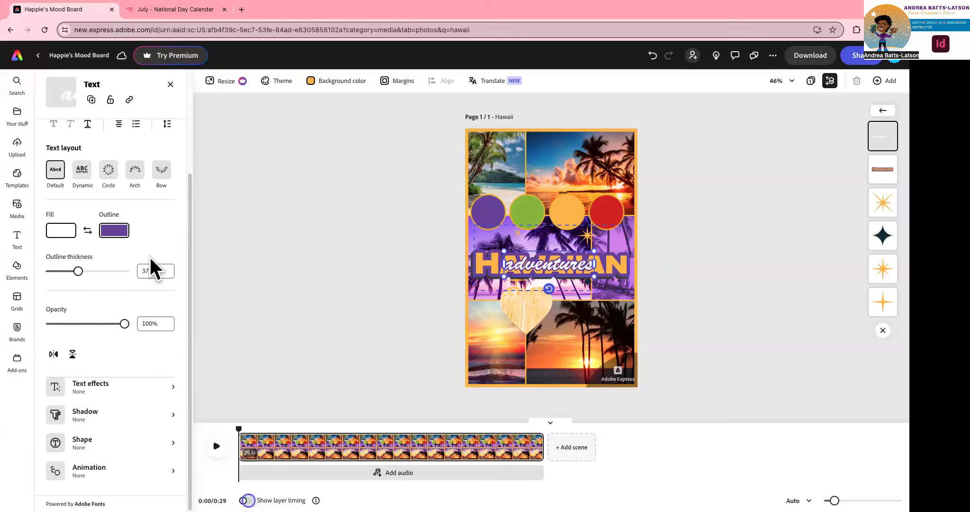
Move the script "adventures" text slightly down and to the left so it overlaps the lower edge of "Hawaiian".
{"action": "left_click", "coordinate": [392, 246]}
{"action": "mouse_move", "coordinate": [544, 274]}
{"action": "left_mouse_down"}
{"action": "mouse_move", "coordinate": [543, 259]}
{"action": "mouse_move", "coordinate": [537, 271]}
{"action": "left_mouse_up"}
{"action": "double_click", "coordinate": [539, 264]}
{"action": "left_click", "coordinate": [325, 288]}
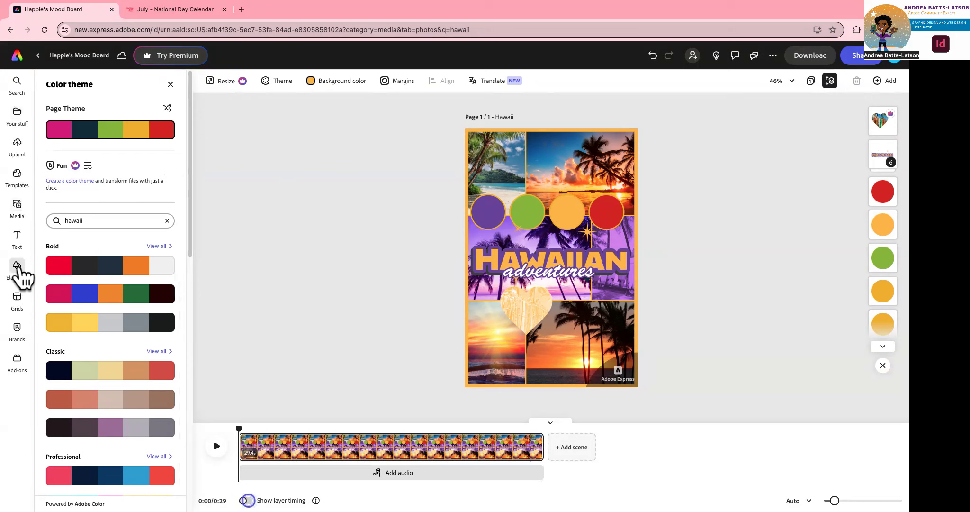
Search the design elements for "hawaii".
{"action": "left_click", "coordinate": [17, 269]}
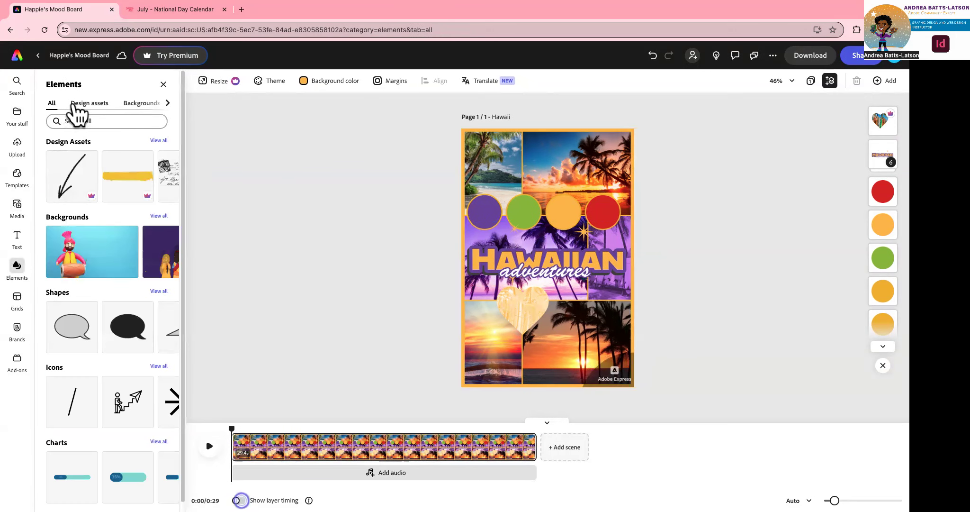
{"action": "left_click", "coordinate": [165, 102]}
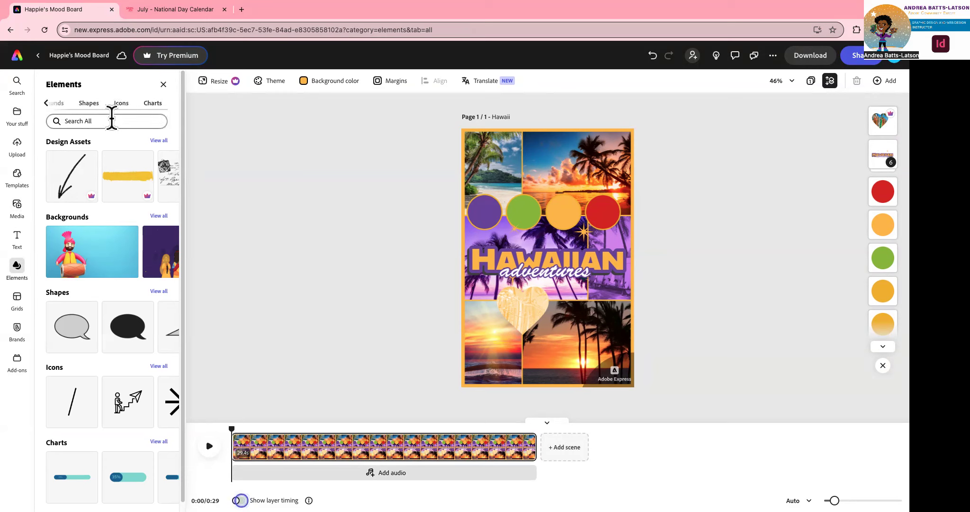
{"action": "left_click", "coordinate": [111, 121]}
{"action": "type", "text": "ha"}
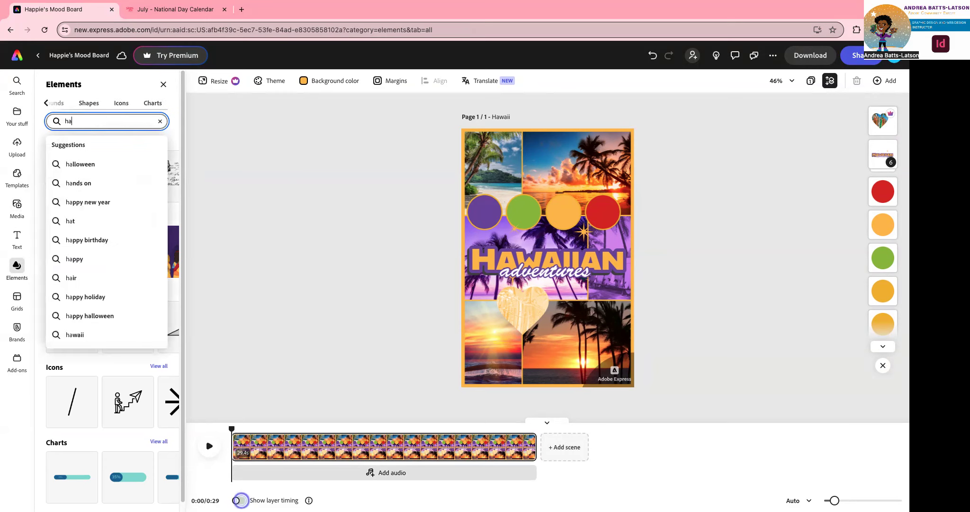
{"action": "type", "text": "wi"}
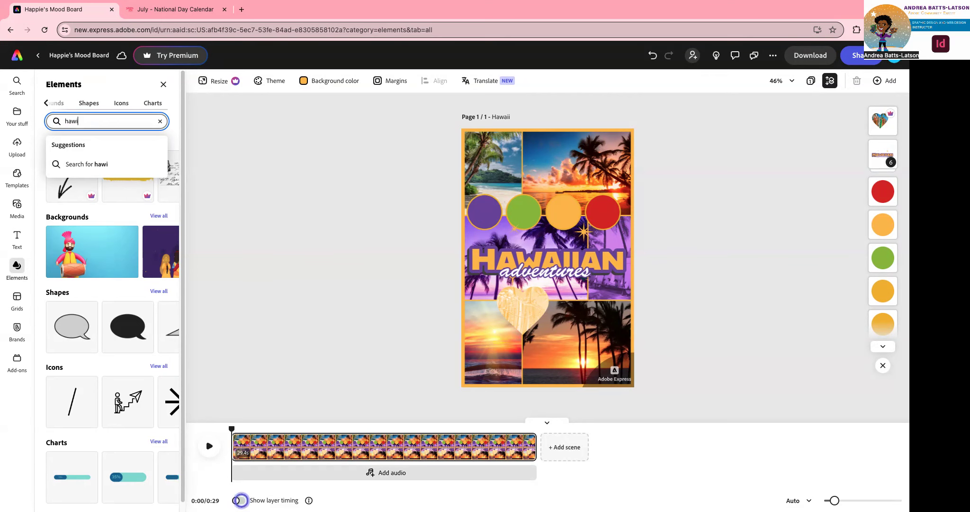
{"action": "key", "text": "BackSpace"}
{"action": "type", "text": "a"}
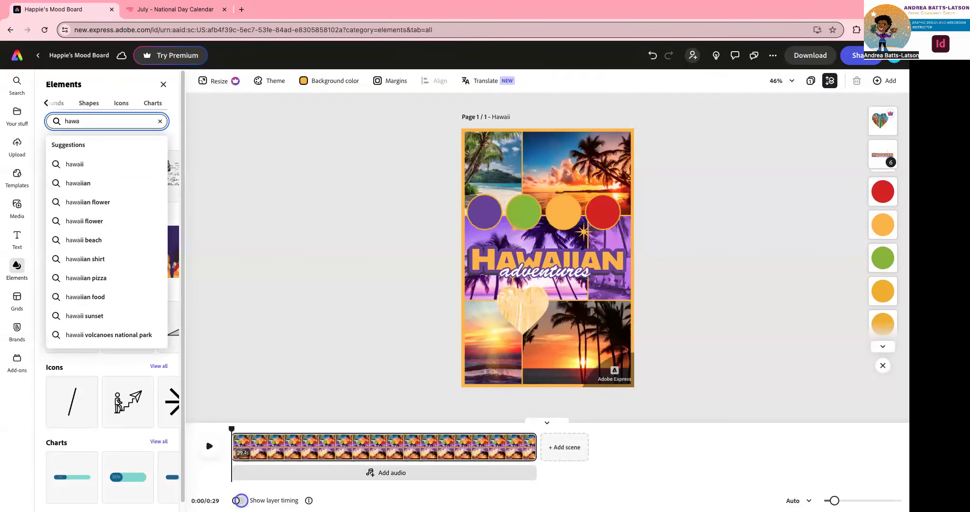
{"action": "type", "text": "ii"}
{"action": "key", "text": "Return"}
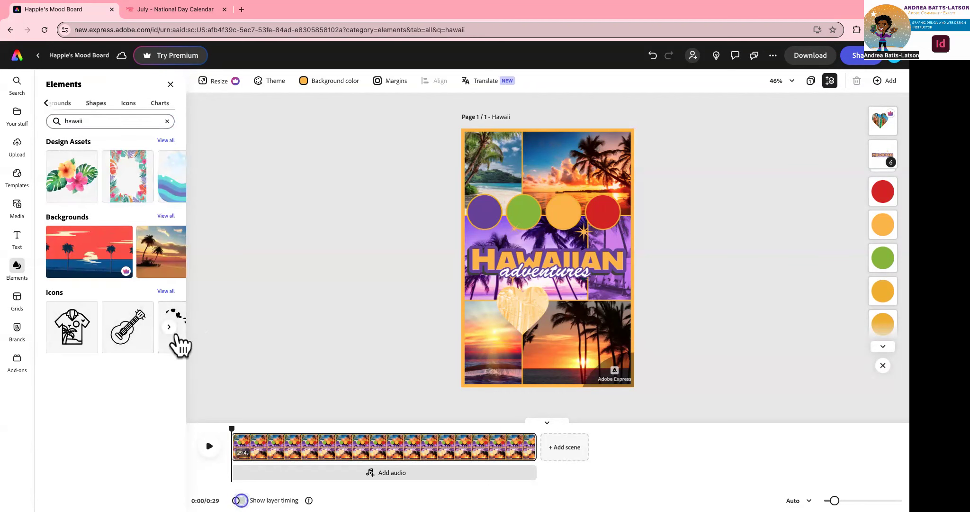
Add the coconut drink icon to the board and place it below the red circle.
{"action": "left_click", "coordinate": [169, 327]}
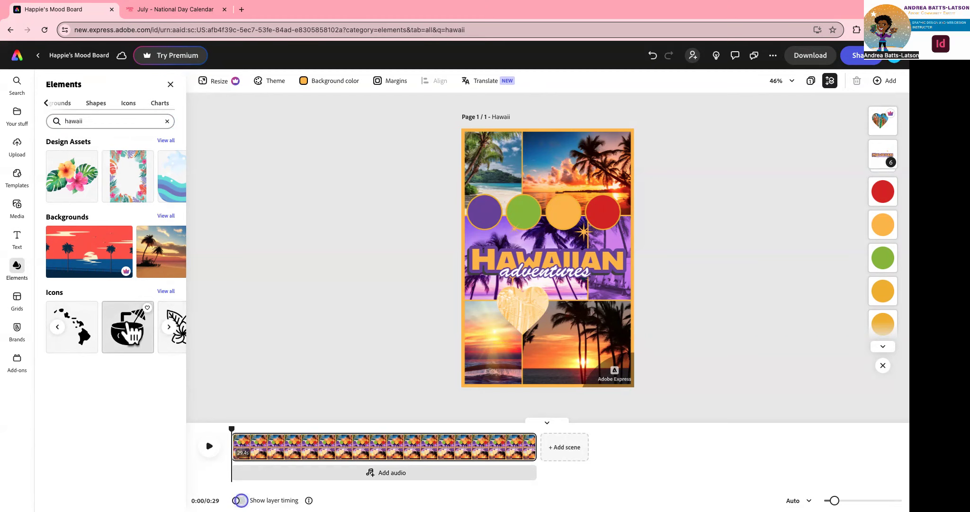
{"action": "left_click", "coordinate": [127, 333]}
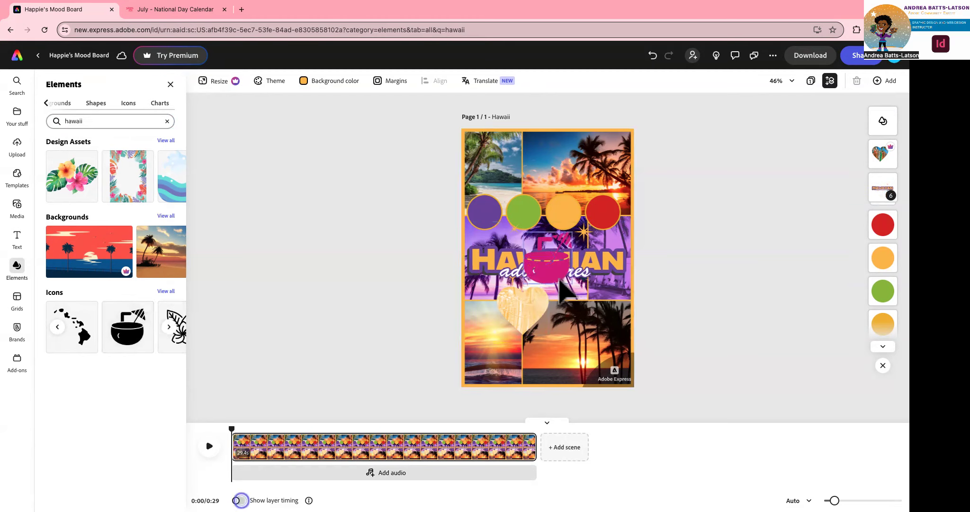
{"action": "left_click_drag", "start_coordinate": [550, 281], "coordinate": [595, 241]}
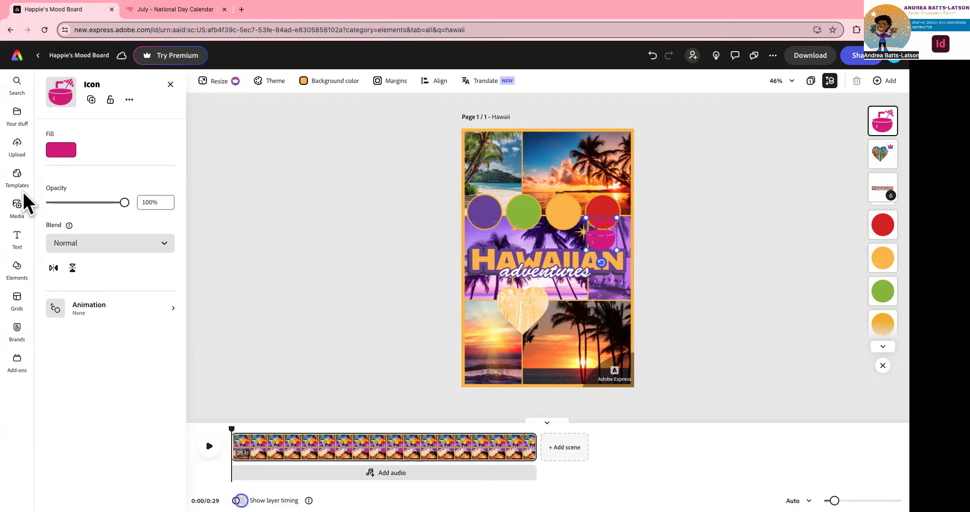
Fill the coconut drink icon with purple sampled from the purple circle.
{"action": "left_click", "coordinate": [56, 151]}
{"action": "left_click", "coordinate": [166, 59]}
{"action": "left_click", "coordinate": [482, 214]}
{"action": "left_click", "coordinate": [259, 237]}
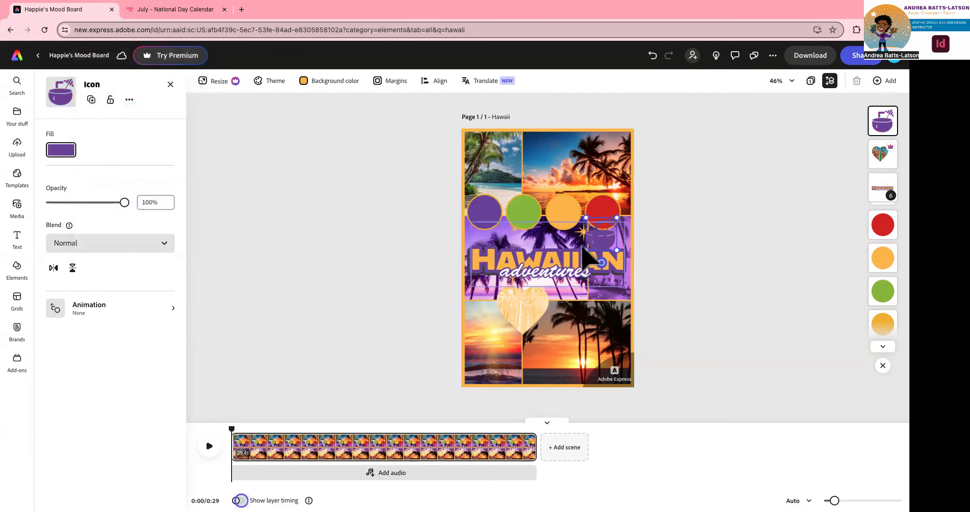
Shrink the coconut drink icon and position it beside the star, above the end of "Hawaiian".
{"action": "left_click_drag", "start_coordinate": [617, 249], "coordinate": [599, 260]}
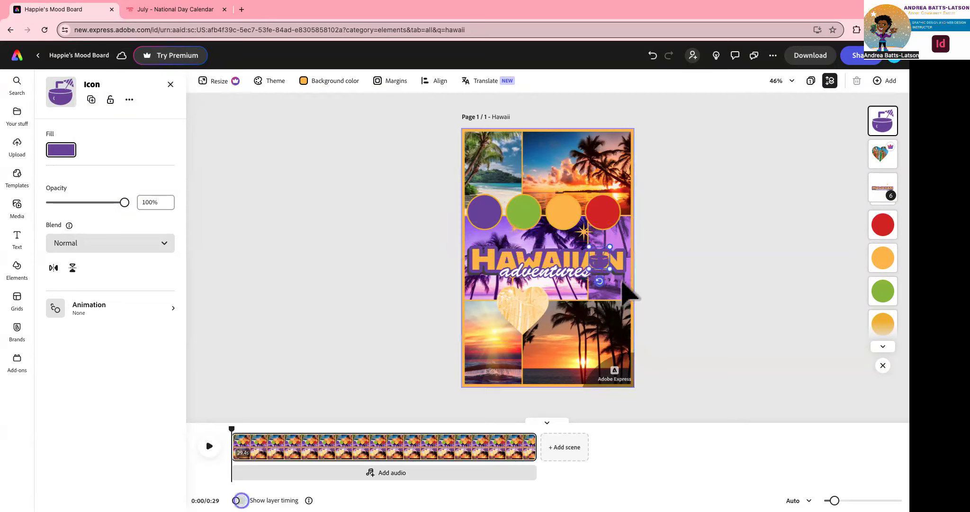
{"action": "left_click", "coordinate": [300, 295]}
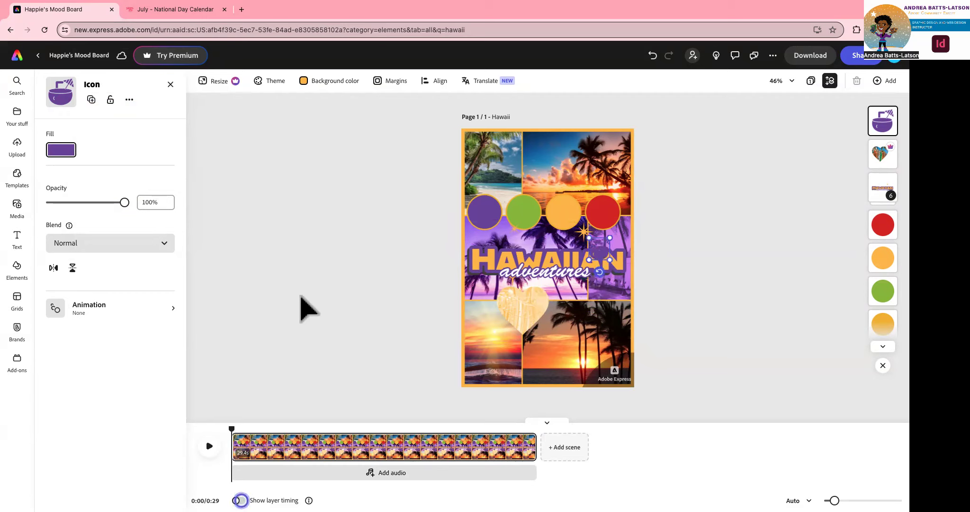
{"action": "left_click", "coordinate": [69, 225]}
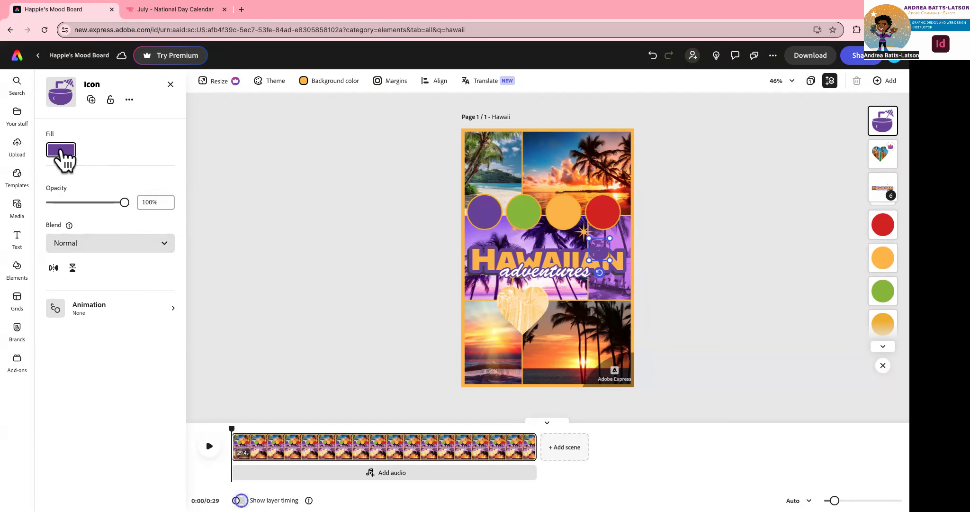
Lighten the coconut drink icon's fill to pale purple #DDC2FF.
{"action": "left_click", "coordinate": [62, 148]}
{"action": "left_click_drag", "start_coordinate": [129, 131], "coordinate": [111, 105]}
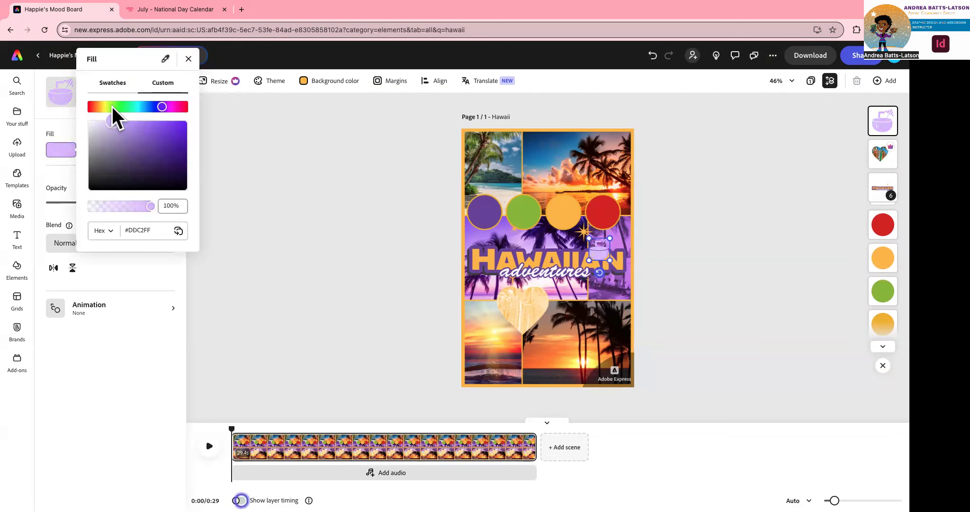
{"action": "left_click", "coordinate": [266, 130]}
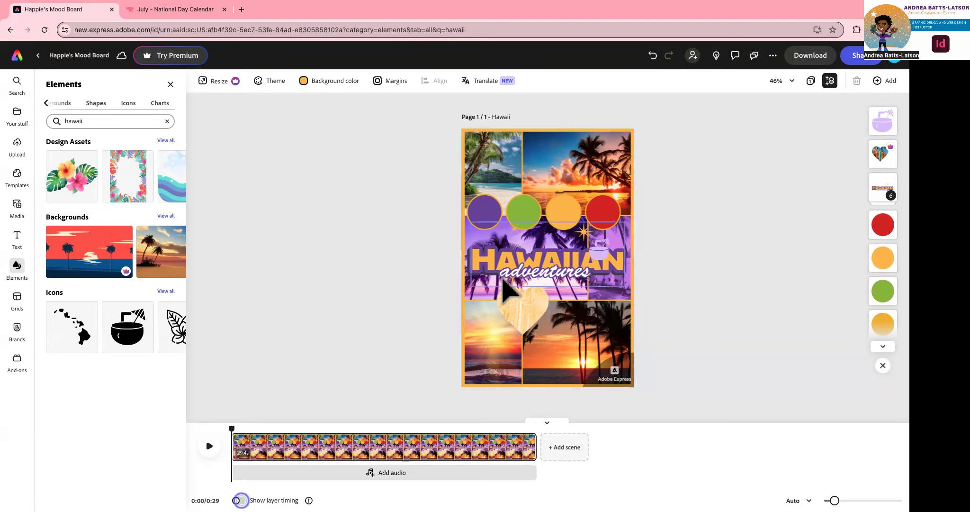
Customize the heart image's duotone from the purple-and-blue preset, sampling shadows #724AA5 from the purple circle and highlights #FEBE40 from the orange lettering.
{"action": "left_click", "coordinate": [521, 311]}
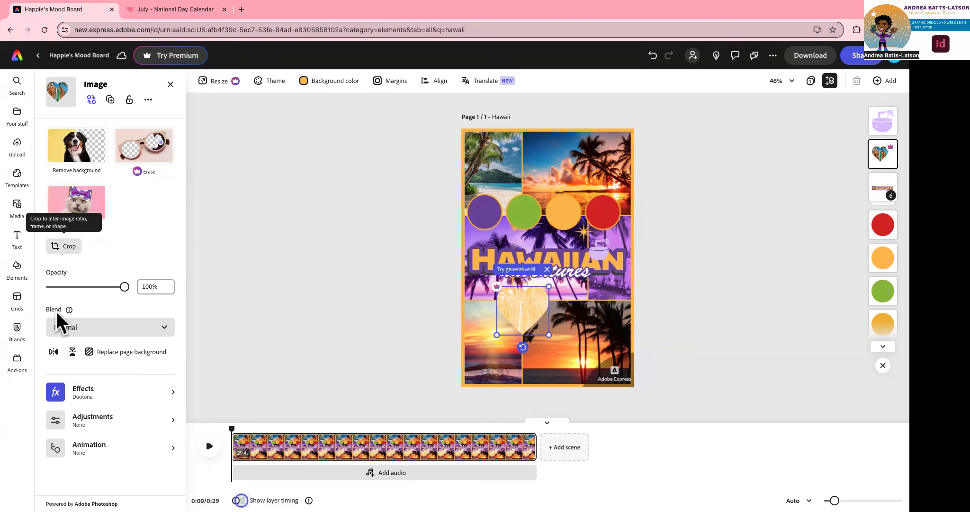
{"action": "left_click", "coordinate": [88, 393]}
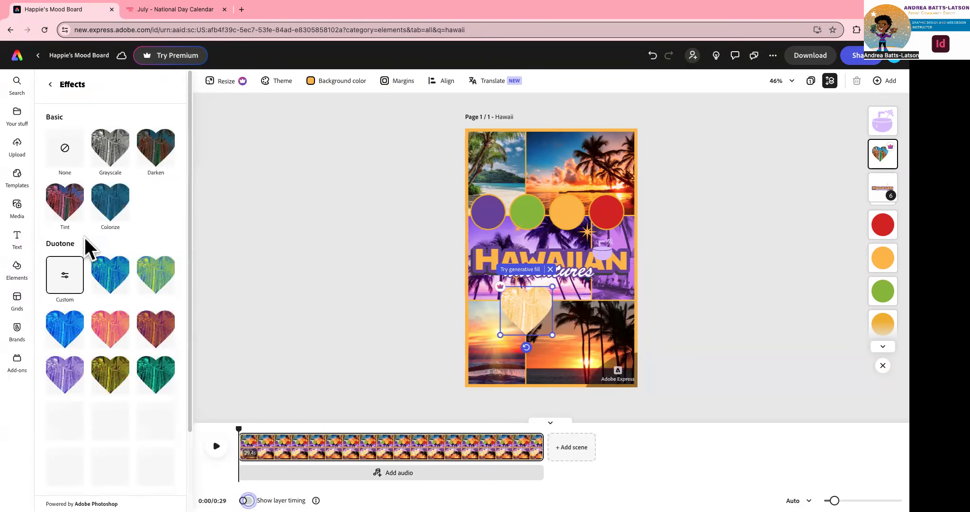
{"action": "left_click", "coordinate": [65, 281]}
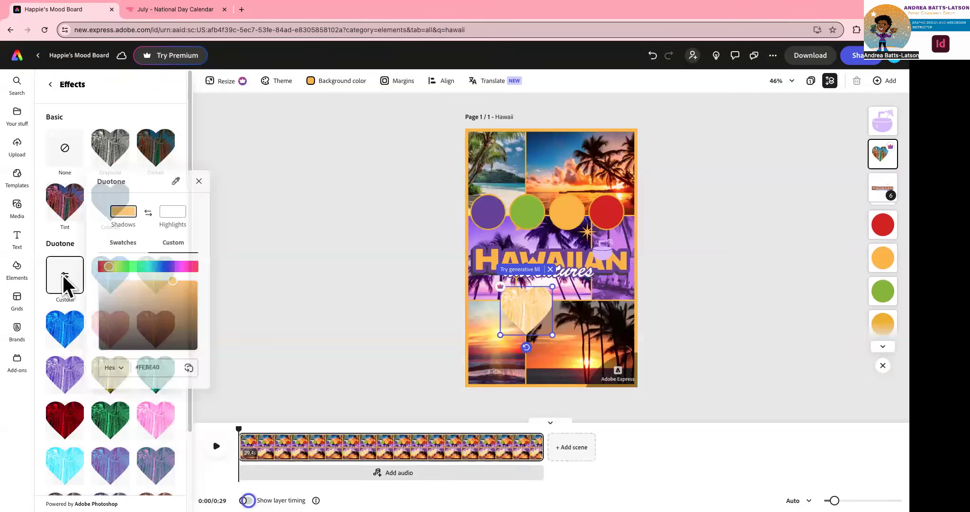
{"action": "left_click", "coordinate": [118, 466]}
{"action": "left_click", "coordinate": [113, 462]}
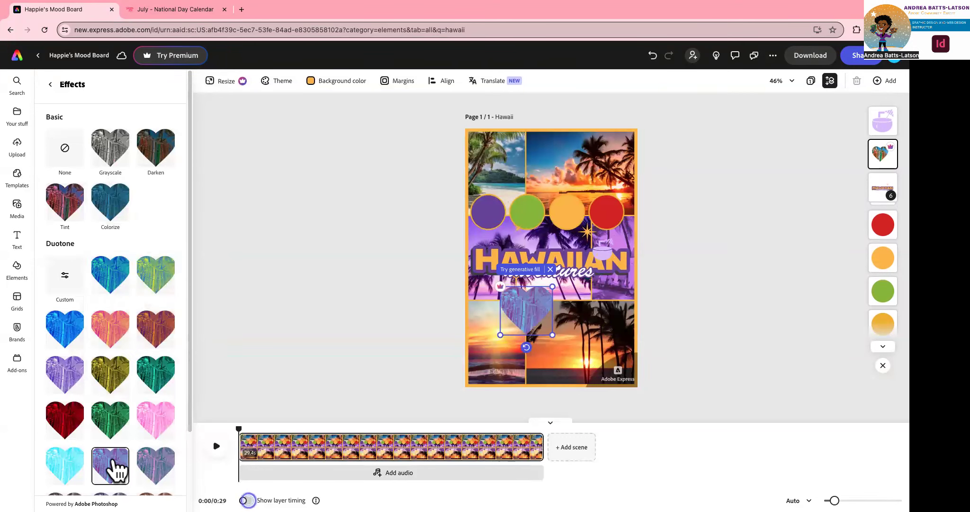
{"action": "left_click", "coordinate": [58, 281]}
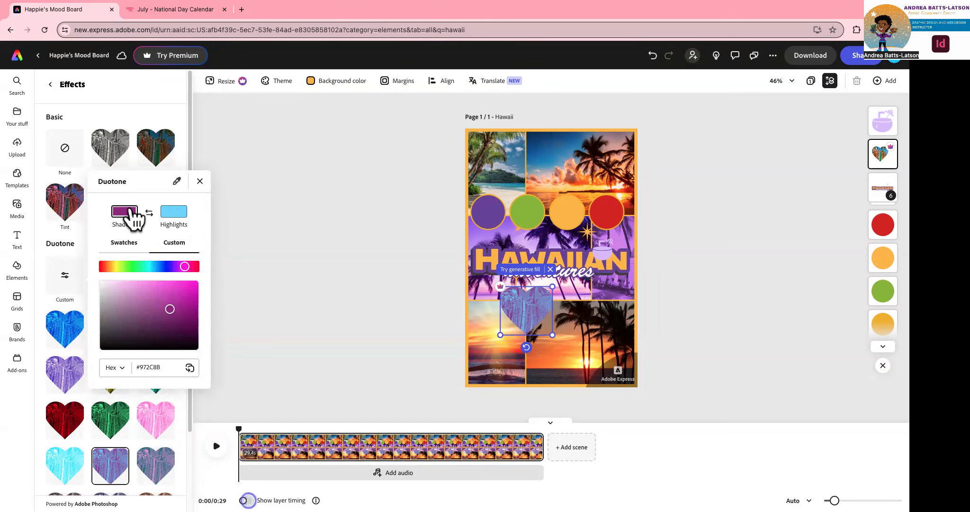
{"action": "left_click", "coordinate": [177, 181]}
{"action": "left_click", "coordinate": [497, 221]}
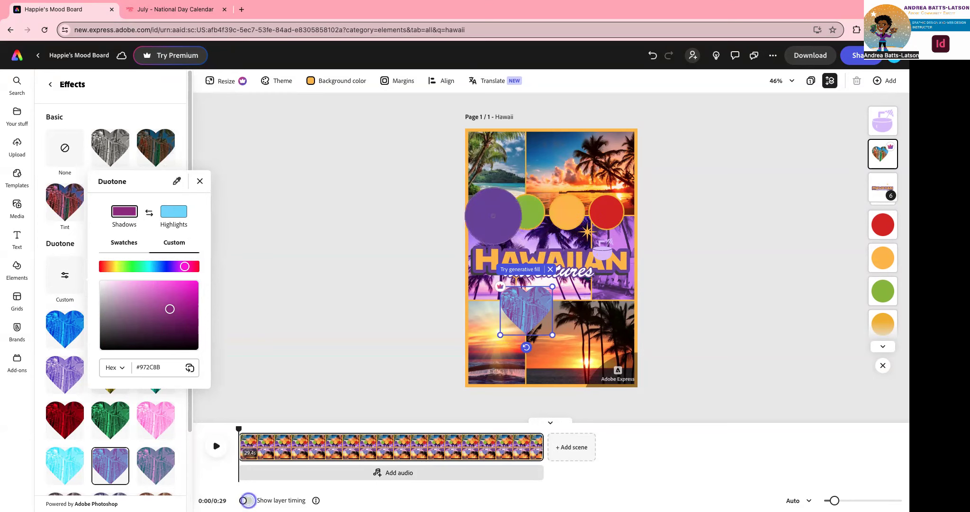
{"action": "left_click", "coordinate": [173, 211]}
{"action": "left_click", "coordinate": [177, 181]}
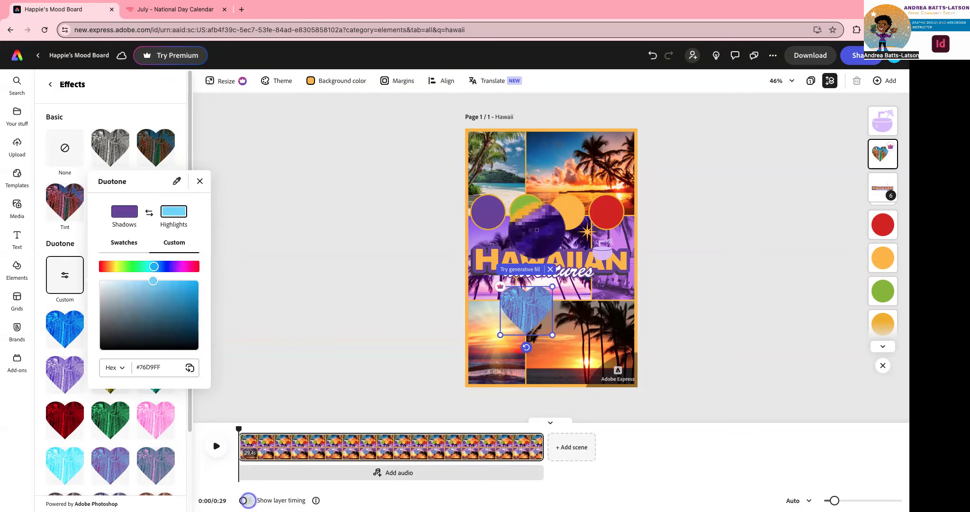
{"action": "left_click", "coordinate": [553, 254]}
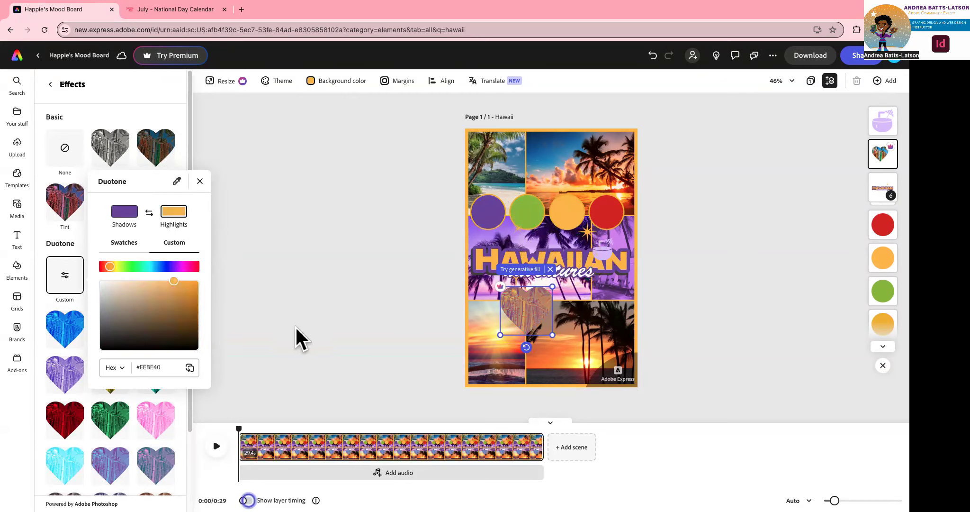
Shrink the heart image slightly and keep it centered just below the "Hawaiian adventures" title.
{"action": "left_click", "coordinate": [552, 335]}
{"action": "left_click_drag", "start_coordinate": [552, 335], "coordinate": [523, 311]}
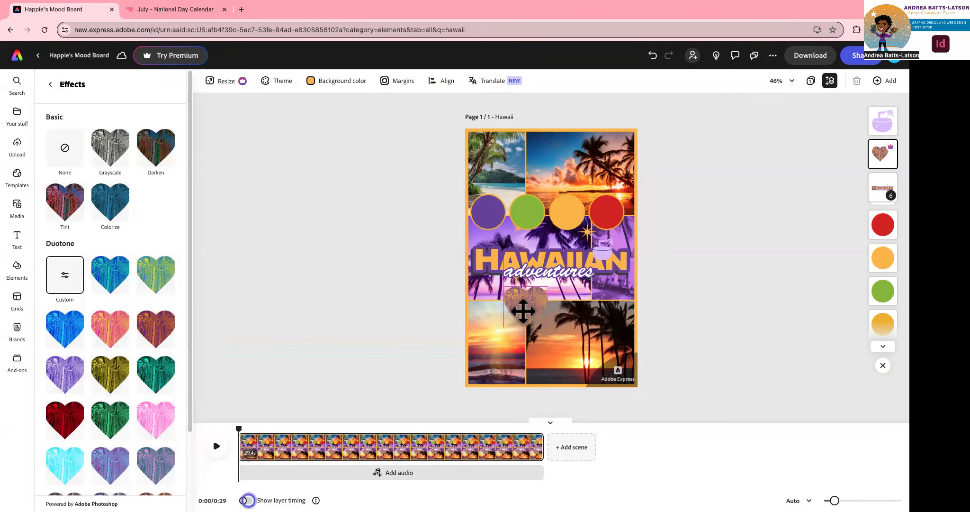
{"action": "left_click", "coordinate": [383, 303]}
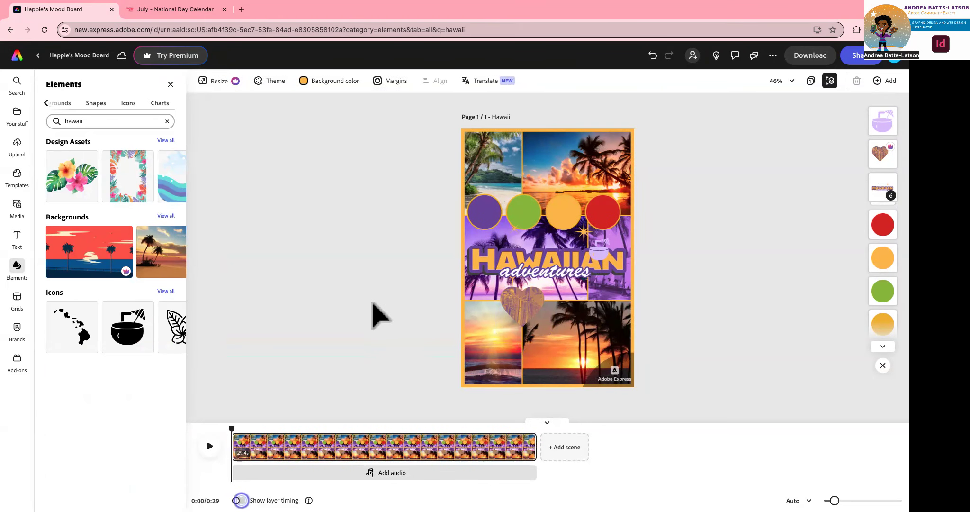
Duplicate the heart image and make the copy solid purple by sampling #724AA5 from the purple circle for its duotone highlights.
{"action": "left_click", "coordinate": [521, 309]}
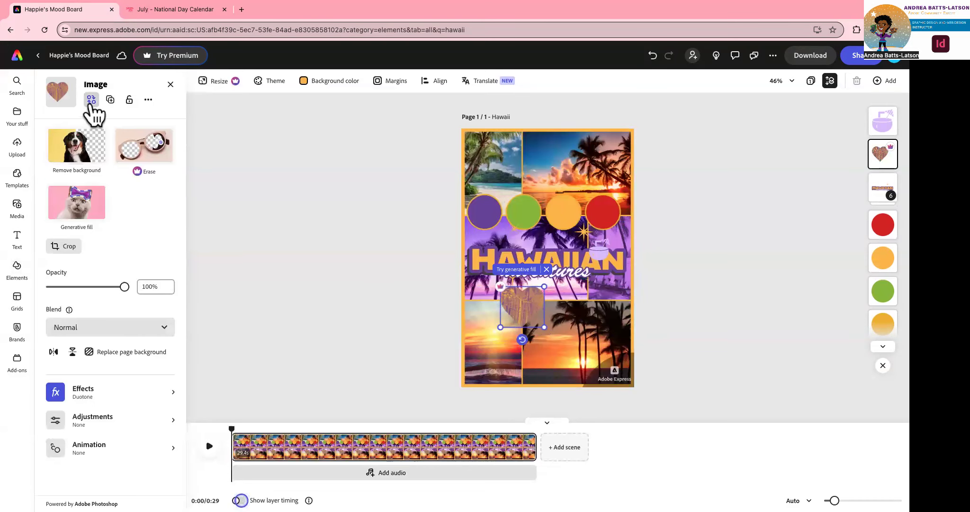
{"action": "left_click", "coordinate": [110, 99]}
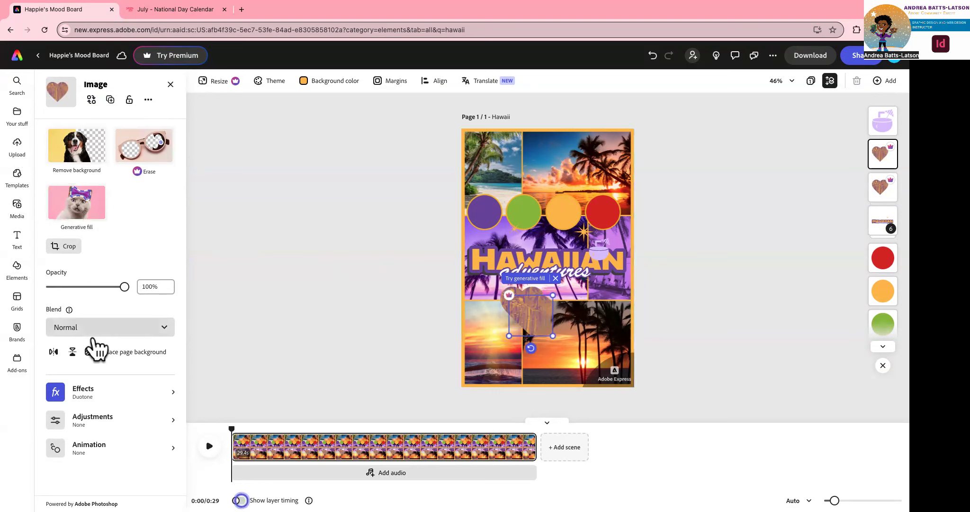
{"action": "left_click", "coordinate": [71, 402]}
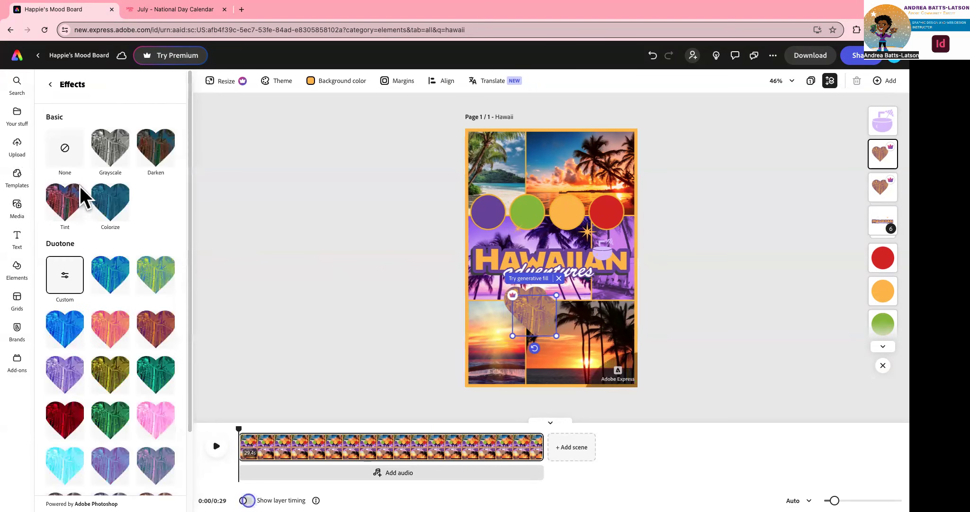
{"action": "left_click", "coordinate": [66, 281]}
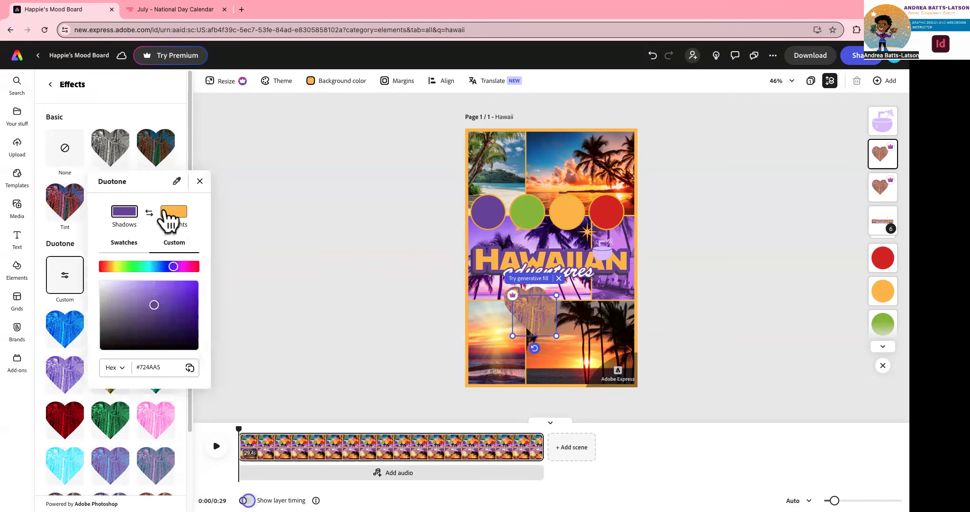
{"action": "left_click", "coordinate": [168, 213]}
{"action": "left_click", "coordinate": [176, 181]}
{"action": "left_click", "coordinate": [484, 211]}
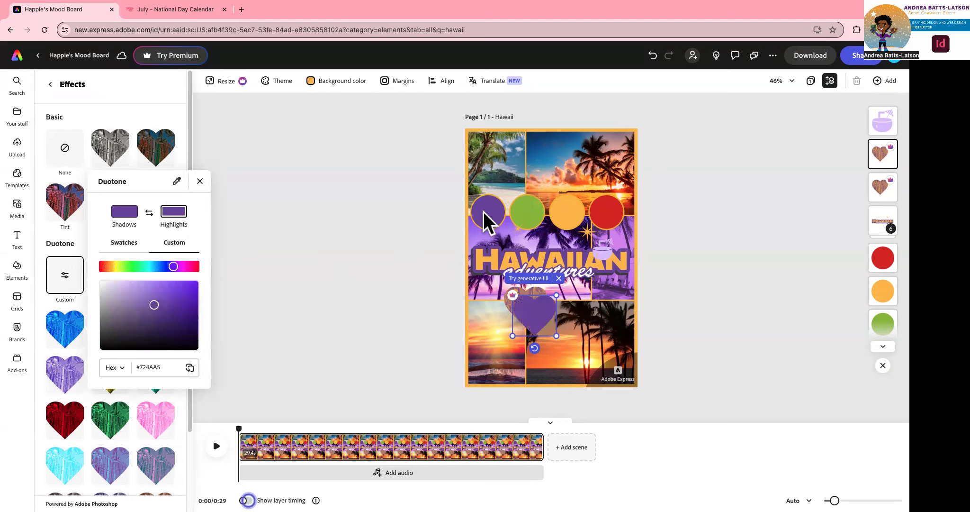
{"action": "left_click", "coordinate": [249, 275]}
Offset the solid purple heart slightly left of the textured heart and send it behind that heart as a shadow.
{"action": "left_click_drag", "start_coordinate": [535, 306], "coordinate": [519, 307]}
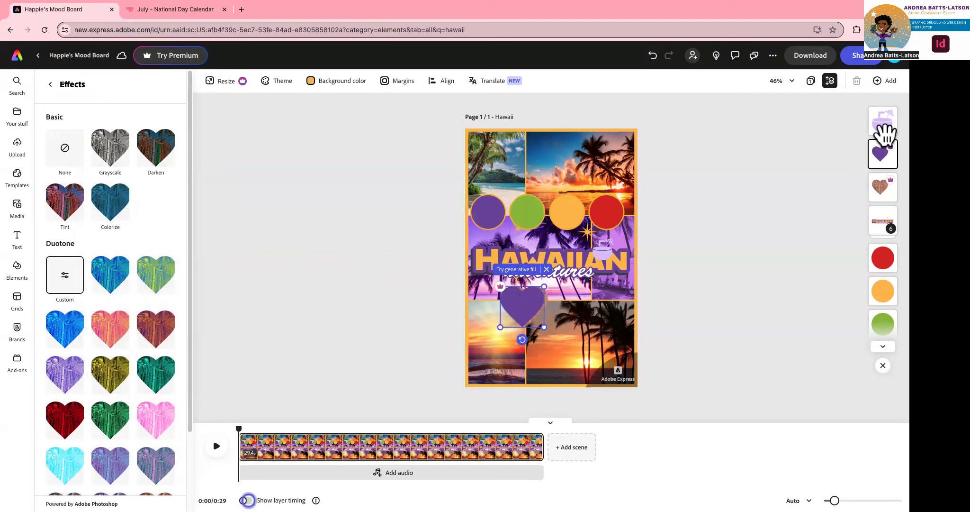
{"action": "left_click_drag", "start_coordinate": [875, 148], "coordinate": [875, 190]}
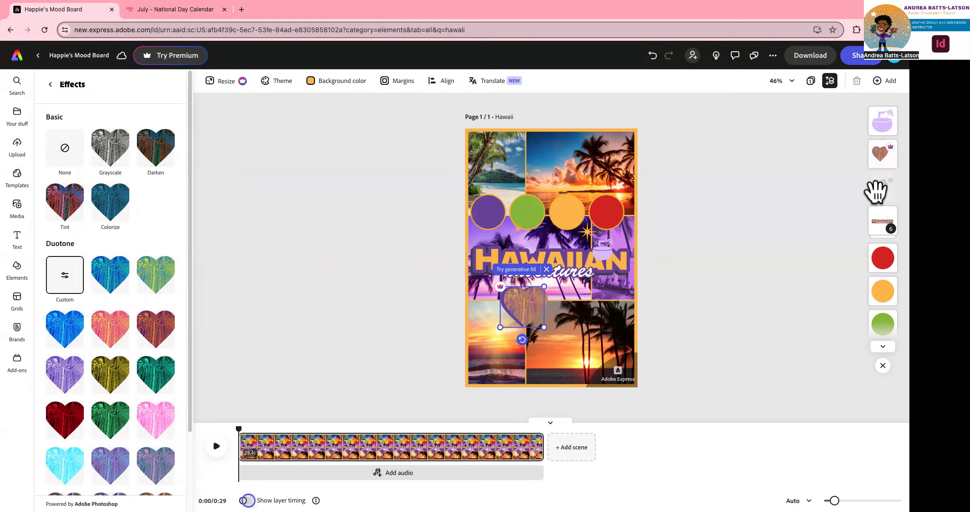
{"action": "left_click", "coordinate": [349, 258]}
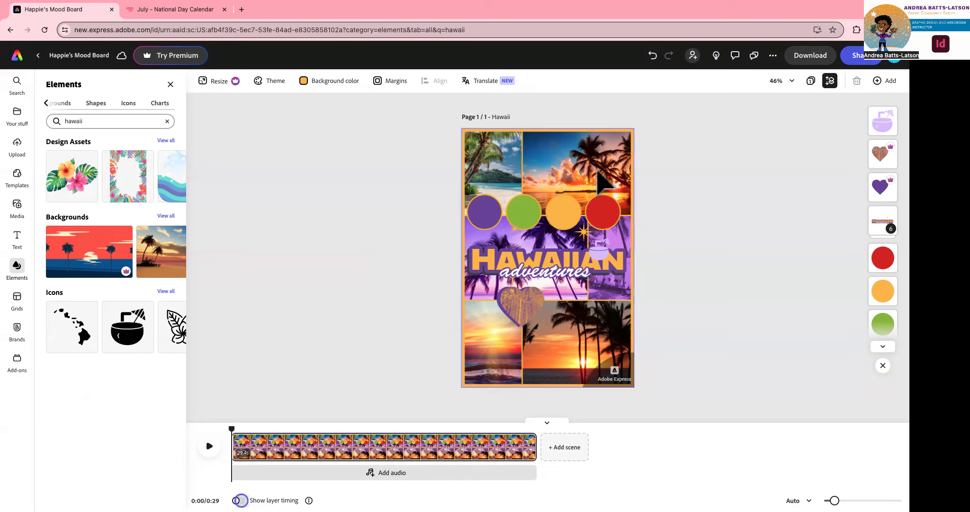
Recolor the red circle by sampling sunset tones from the upper photo, first #CA6434 from the clouds and finally #E43401.
{"action": "left_click", "coordinate": [597, 209]}
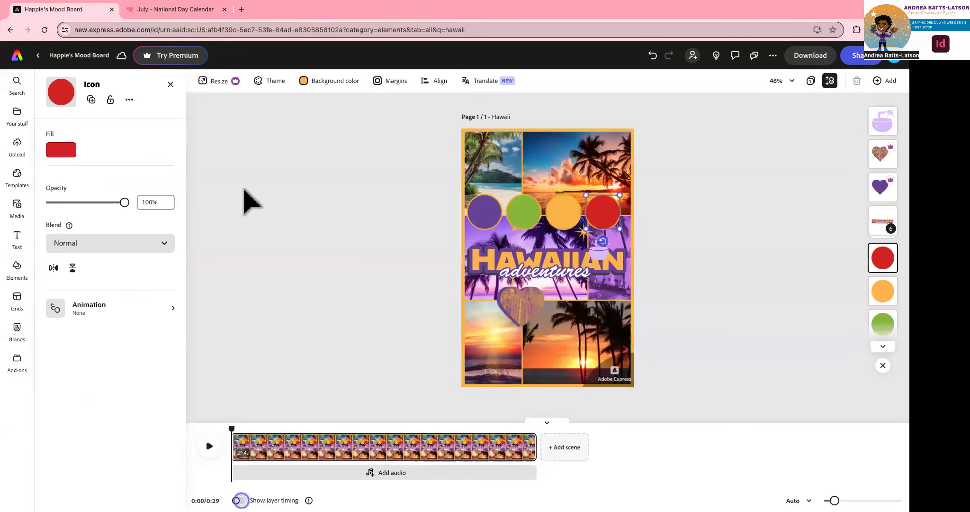
{"action": "left_click", "coordinate": [62, 150]}
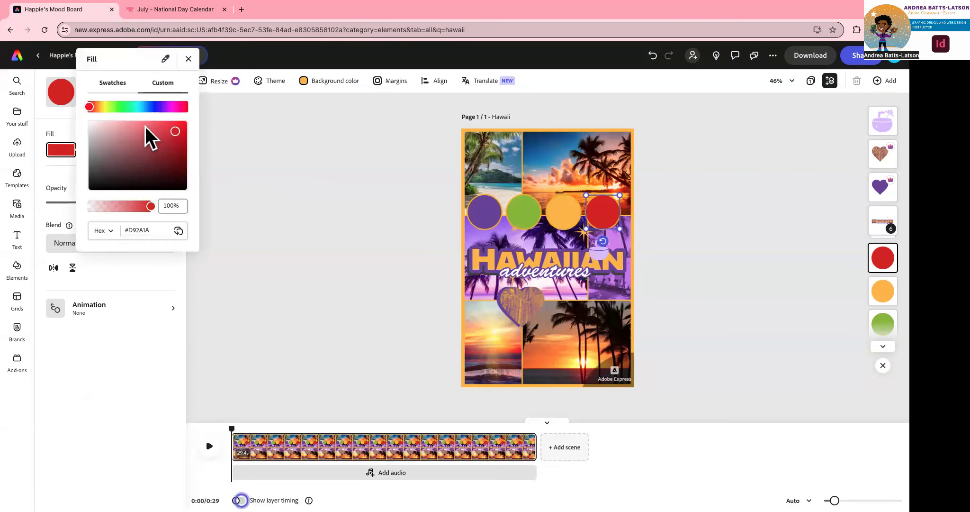
{"action": "left_click", "coordinate": [165, 58]}
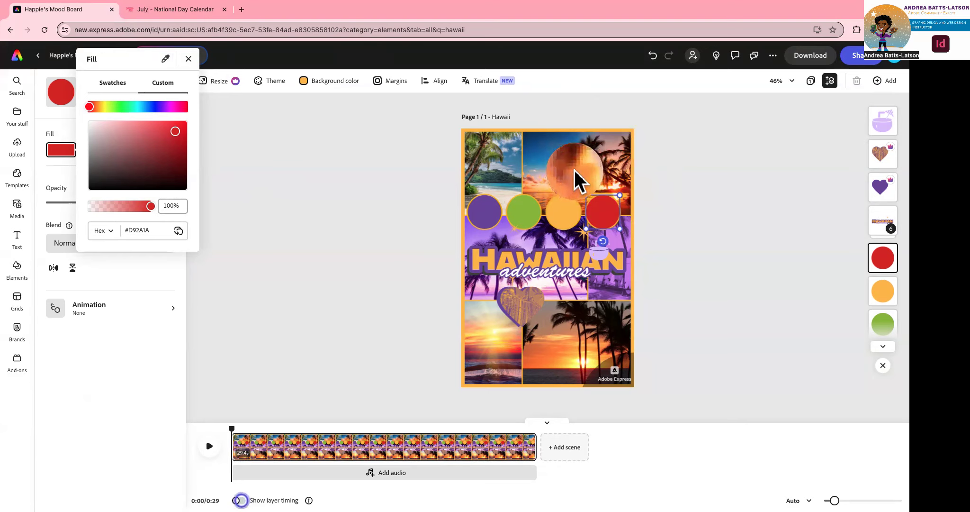
{"action": "left_click", "coordinate": [572, 172]}
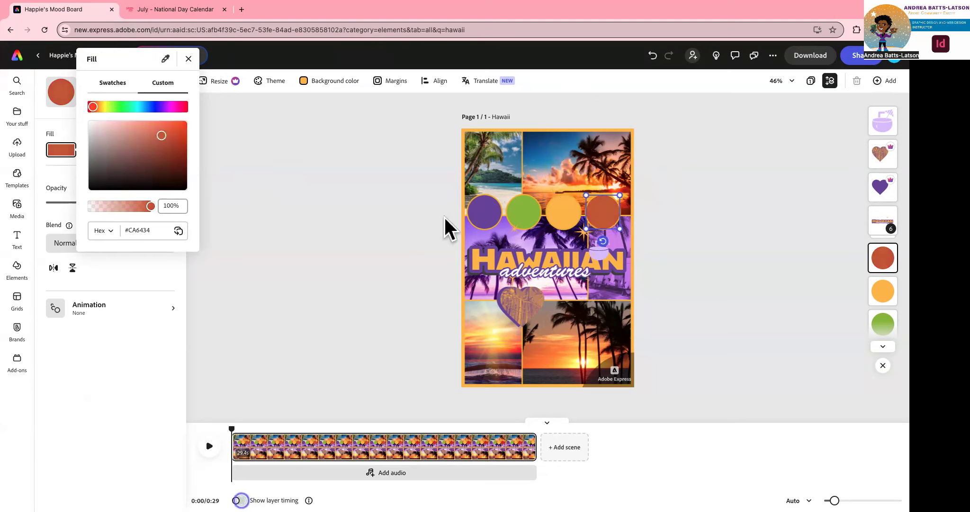
{"action": "left_click", "coordinate": [165, 59]}
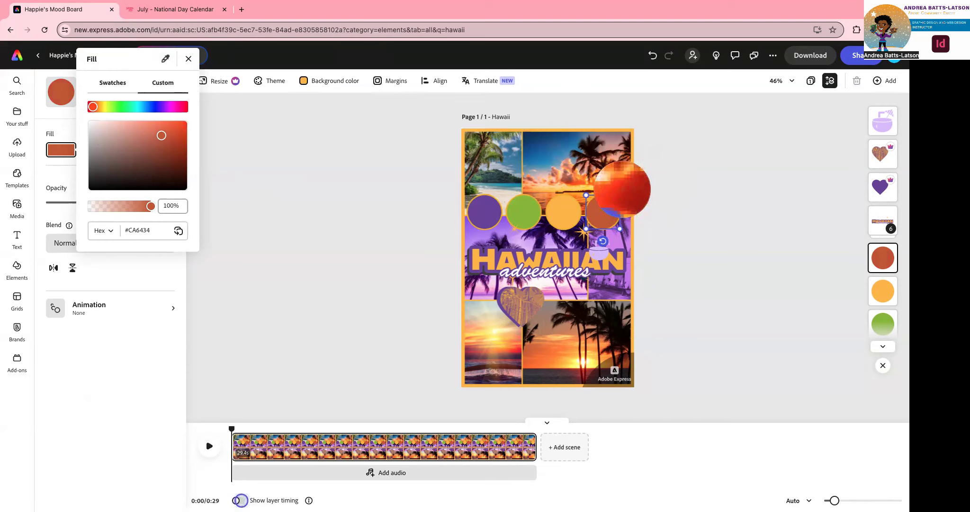
{"action": "left_click", "coordinate": [622, 189]}
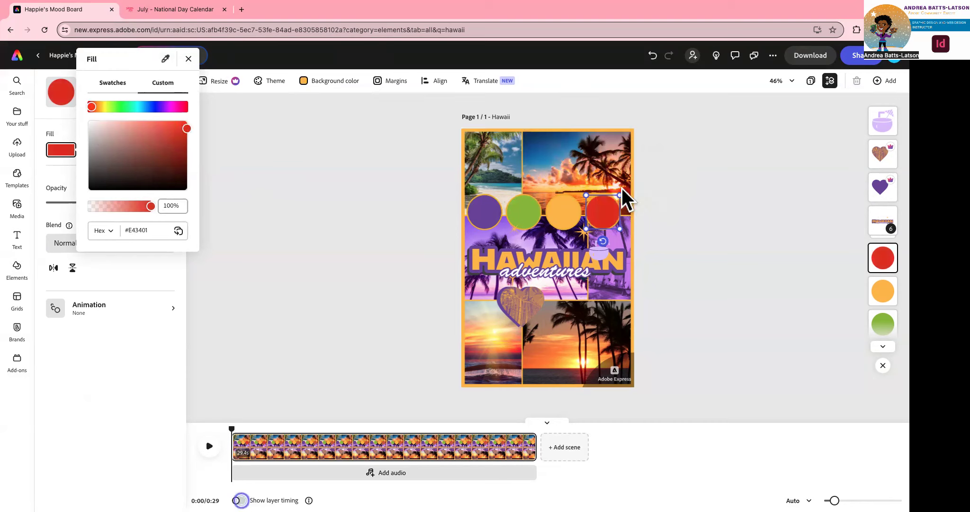
{"action": "left_click", "coordinate": [388, 191]}
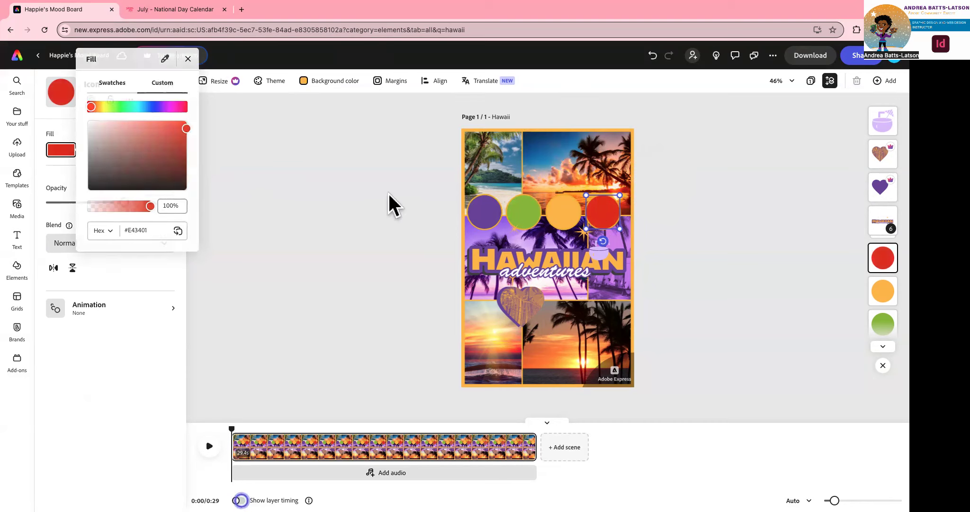
{"action": "left_click", "coordinate": [393, 238]}
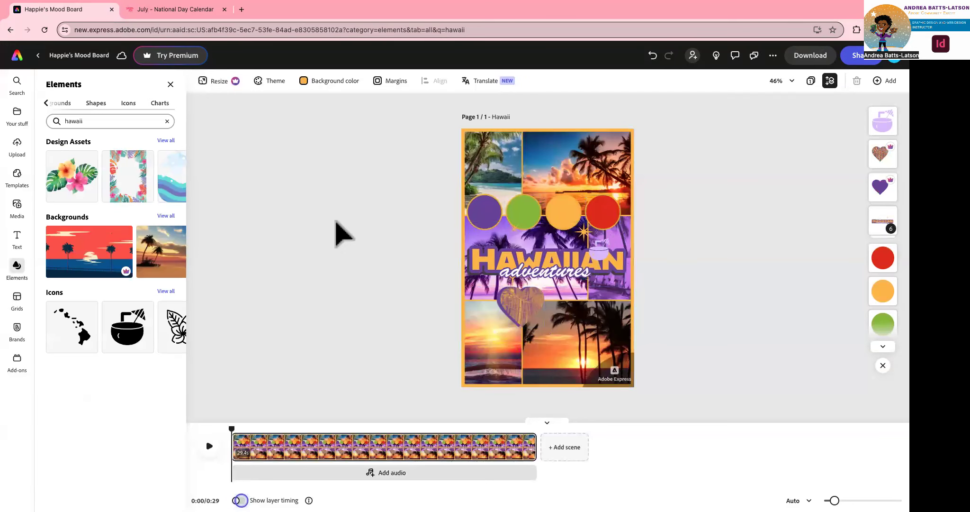
Recolor the green circle by sampling blue #3A7CA6 from the sky in the beach photo.
{"action": "left_click", "coordinate": [522, 218]}
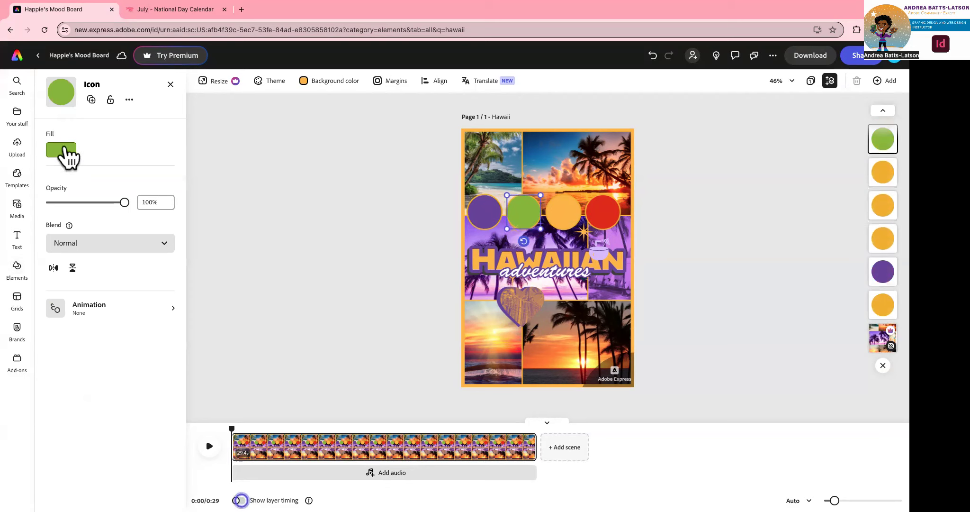
{"action": "left_click", "coordinate": [65, 150]}
{"action": "left_click", "coordinate": [166, 59]}
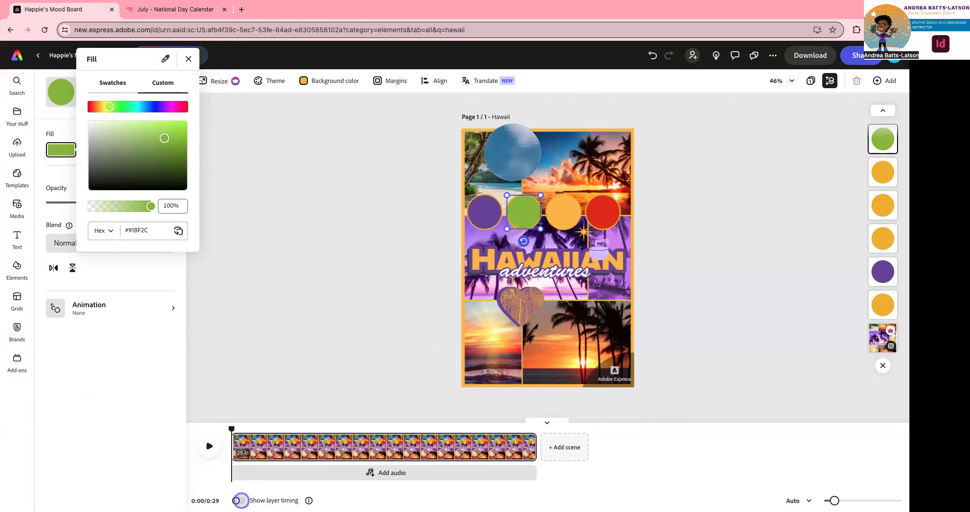
{"action": "left_click", "coordinate": [511, 152]}
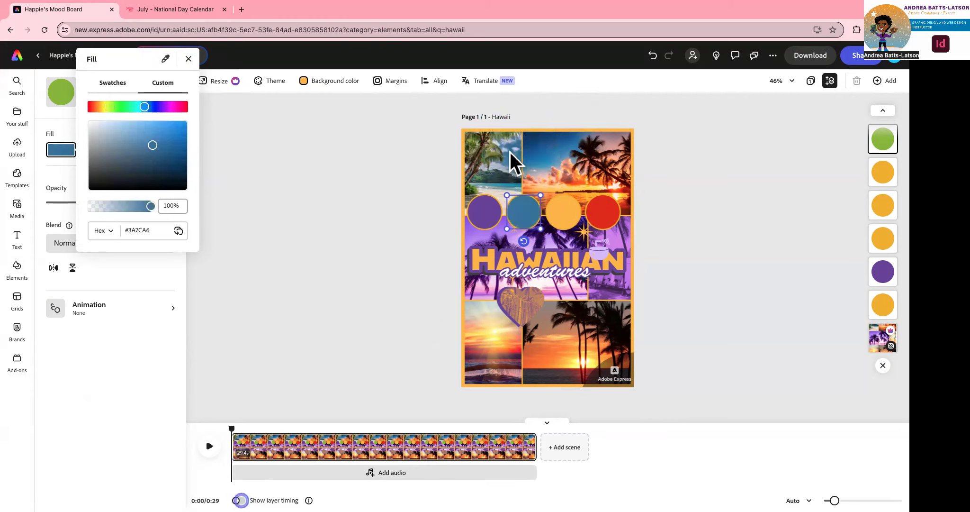
{"action": "left_click", "coordinate": [364, 195]}
{"action": "left_click", "coordinate": [364, 196]}
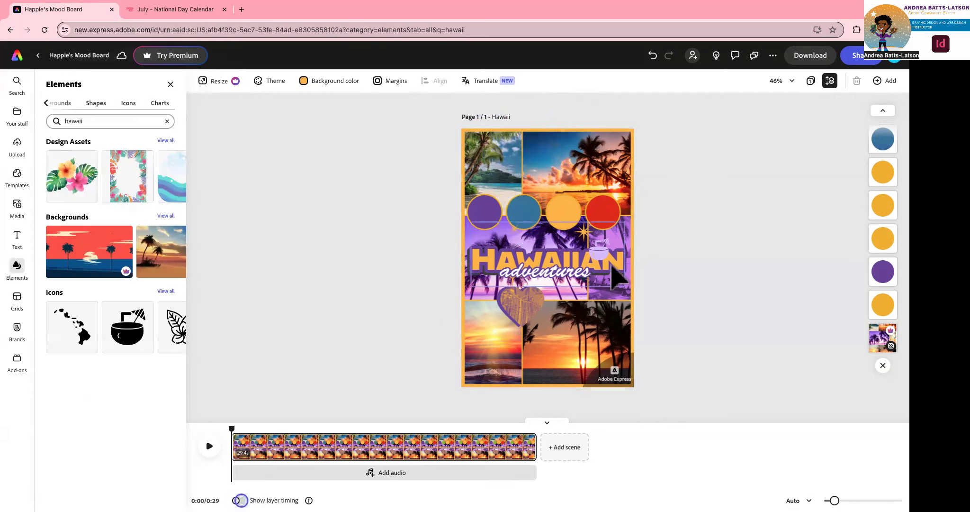
Adjust the red circle's custom fill to a burnt orange by shifting its hue toward orange and slightly lowering its saturation.
{"action": "left_click", "coordinate": [600, 214]}
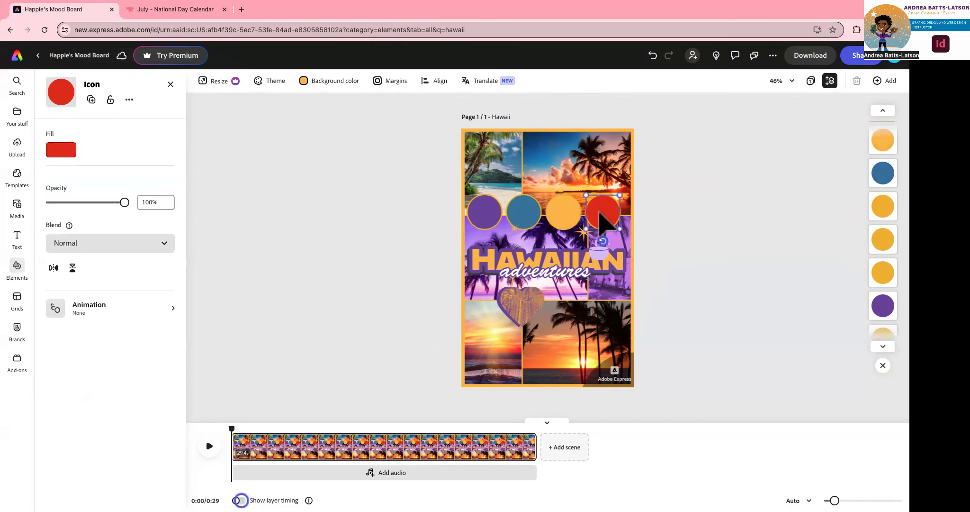
{"action": "left_click", "coordinate": [54, 150]}
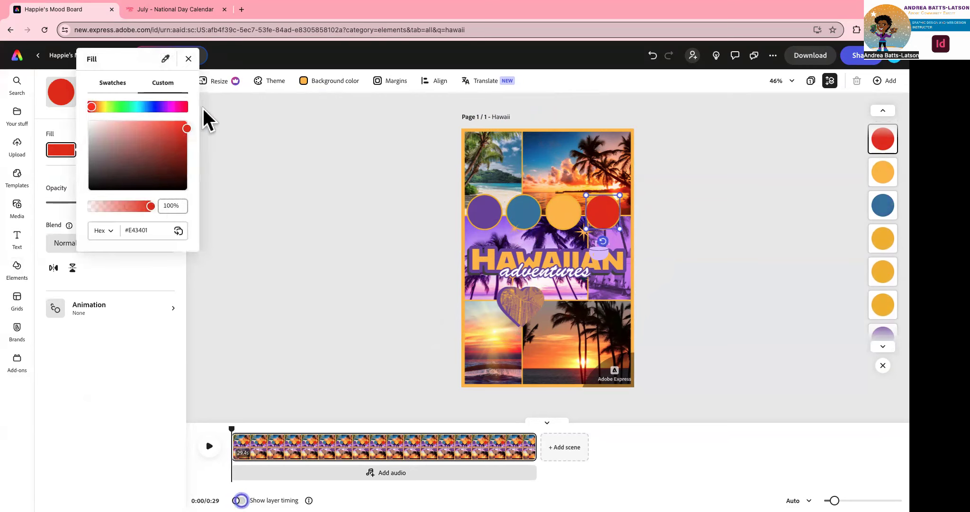
{"action": "left_click_drag", "start_coordinate": [183, 127], "coordinate": [147, 127]}
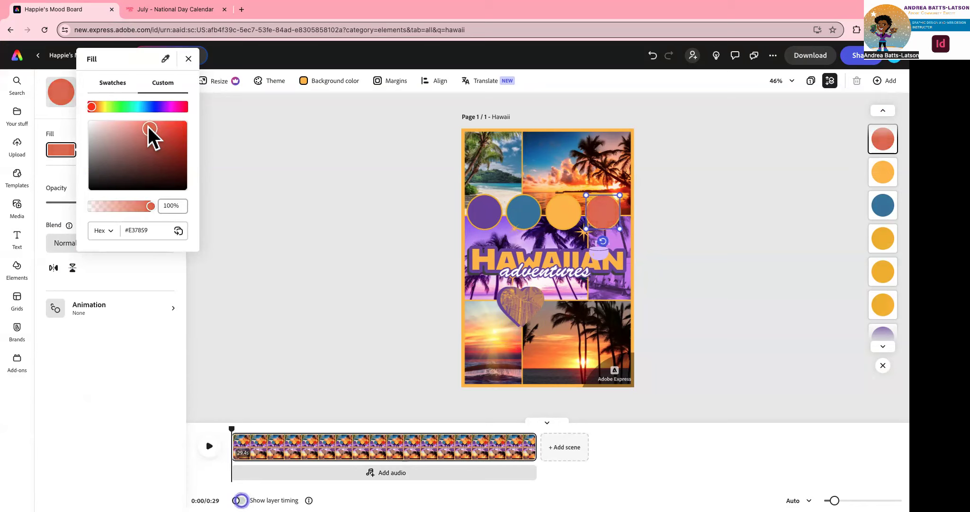
{"action": "left_click_drag", "start_coordinate": [91, 106], "coordinate": [94, 105]}
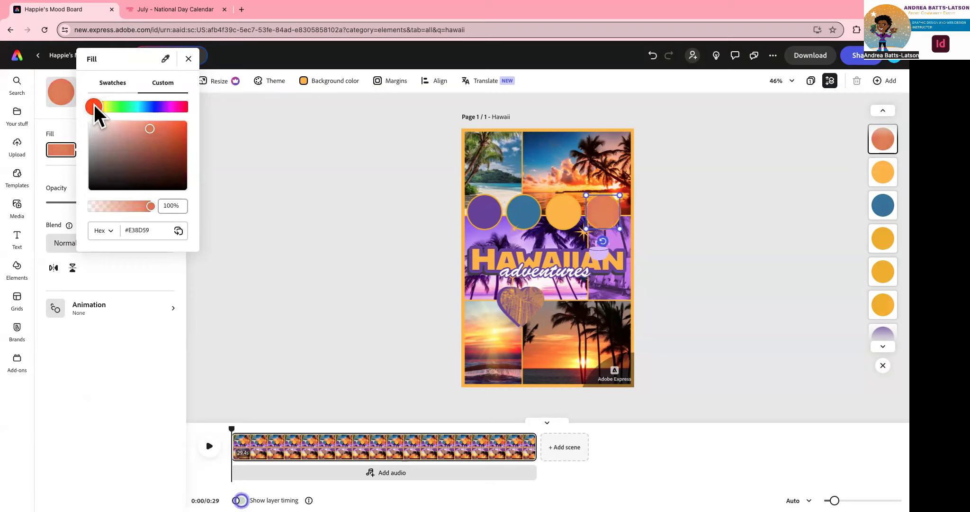
{"action": "left_click_drag", "start_coordinate": [148, 127], "coordinate": [177, 127]}
{"action": "left_click", "coordinate": [276, 115]}
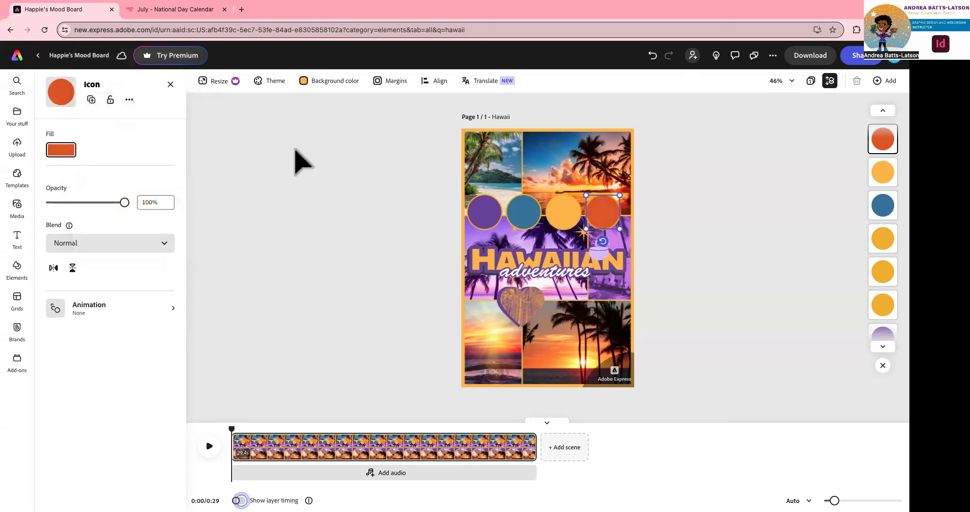
{"action": "left_click", "coordinate": [303, 176]}
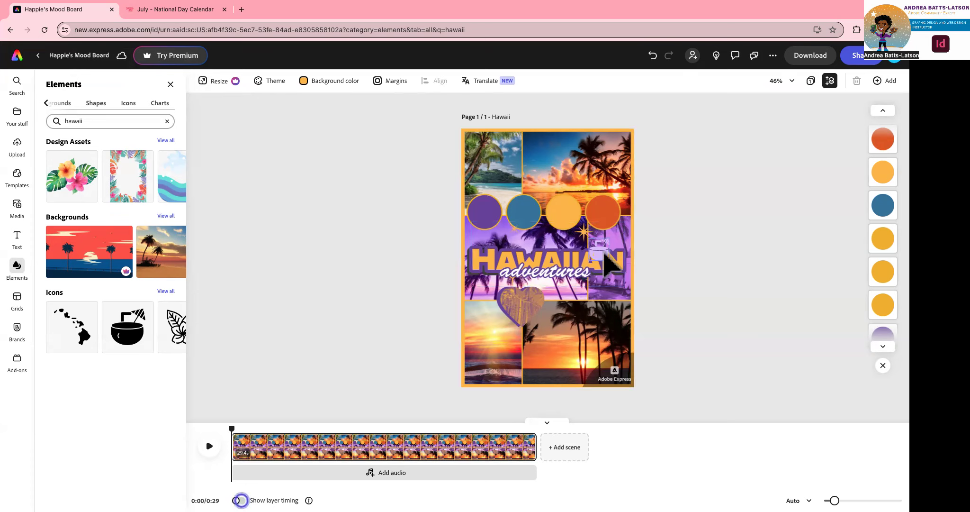
Recolor the blue circle by sampling light lavender #DDC2FF from the coconut drink icon.
{"action": "left_click", "coordinate": [519, 222]}
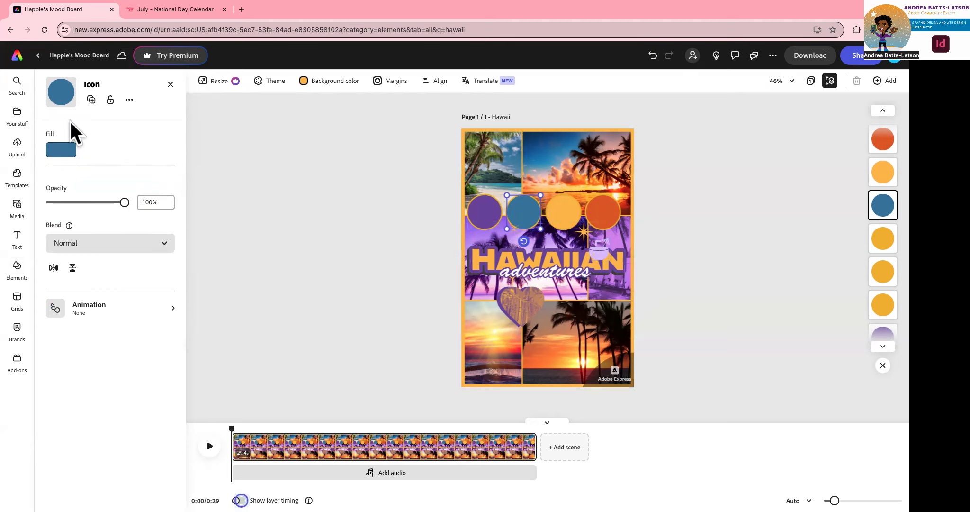
{"action": "left_click", "coordinate": [61, 149]}
{"action": "left_click", "coordinate": [166, 58]}
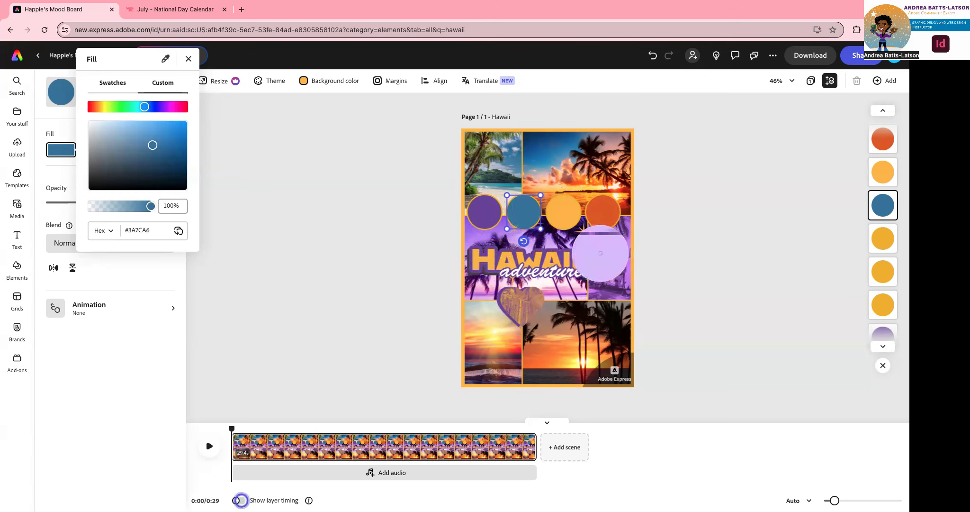
{"action": "left_click", "coordinate": [598, 255]}
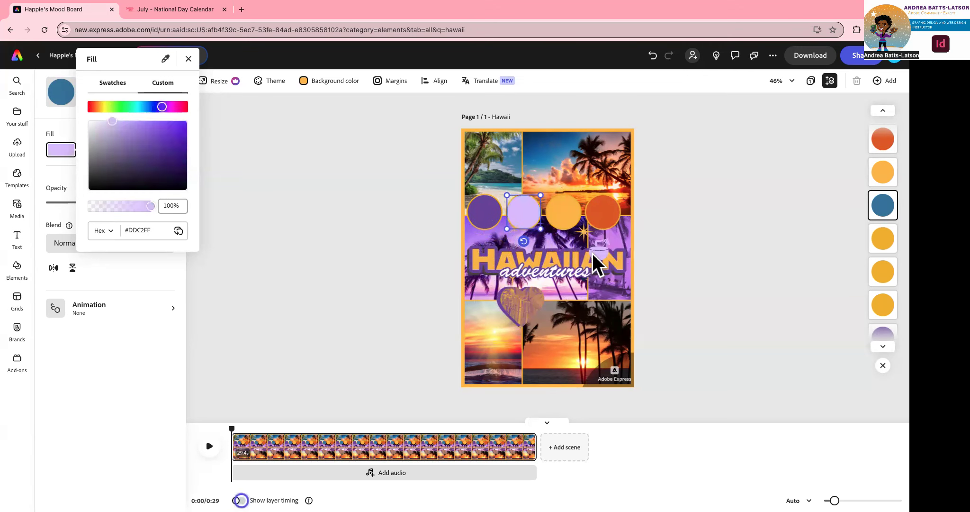
{"action": "left_click", "coordinate": [336, 211]}
{"action": "left_click", "coordinate": [341, 220]}
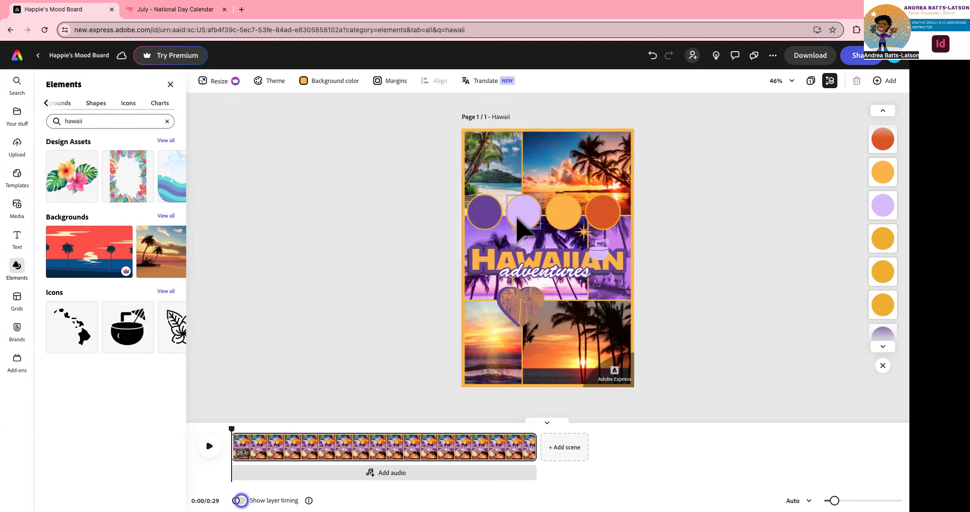
Move the four colored circles off their orange backing circles into a row across the lower photos, ordered purple, light orange, lavender, burnt orange.
{"action": "left_click", "coordinate": [479, 229]}
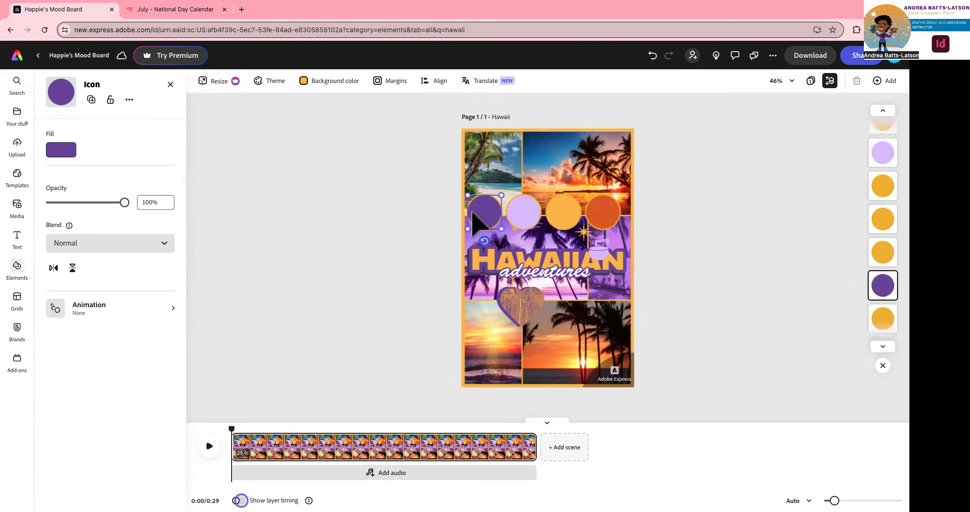
{"action": "left_click_drag", "start_coordinate": [479, 229], "coordinate": [486, 349]}
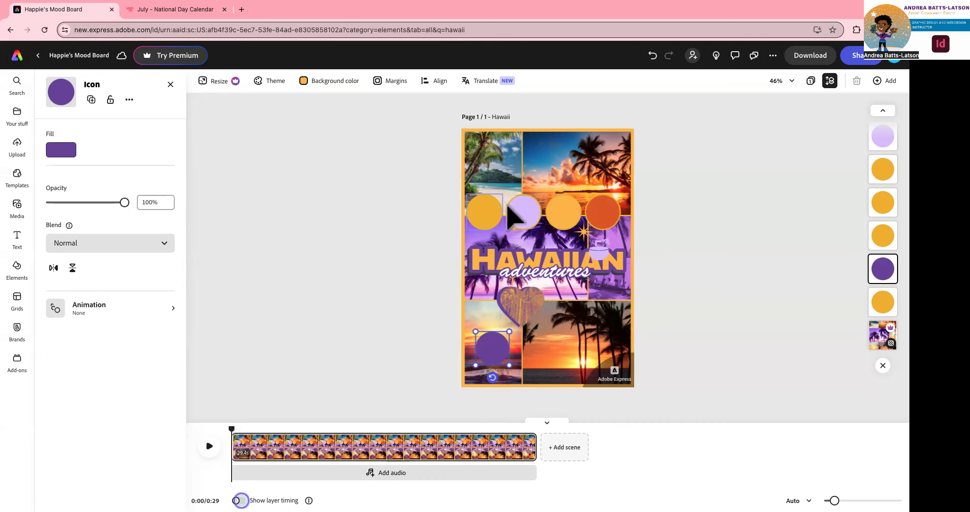
{"action": "left_click_drag", "start_coordinate": [564, 212], "coordinate": [528, 341]}
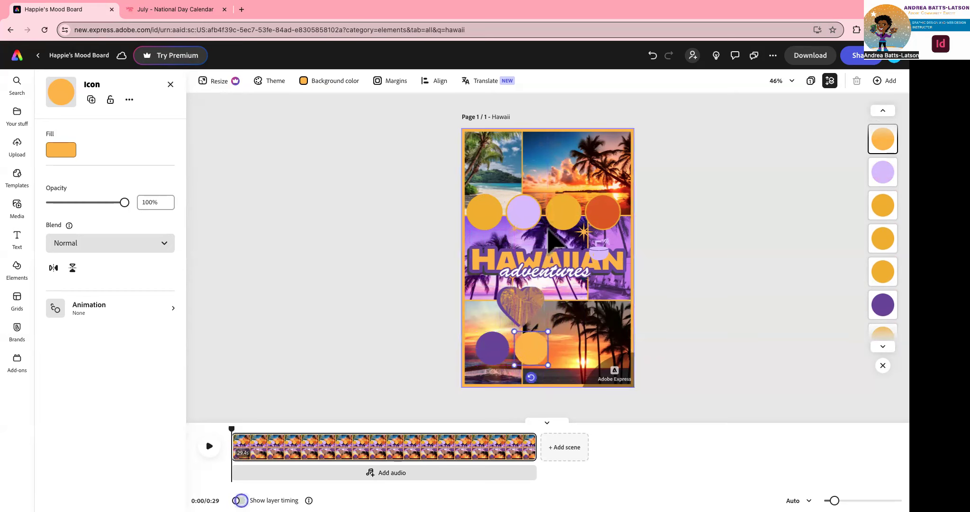
{"action": "left_click_drag", "start_coordinate": [525, 213], "coordinate": [572, 349]}
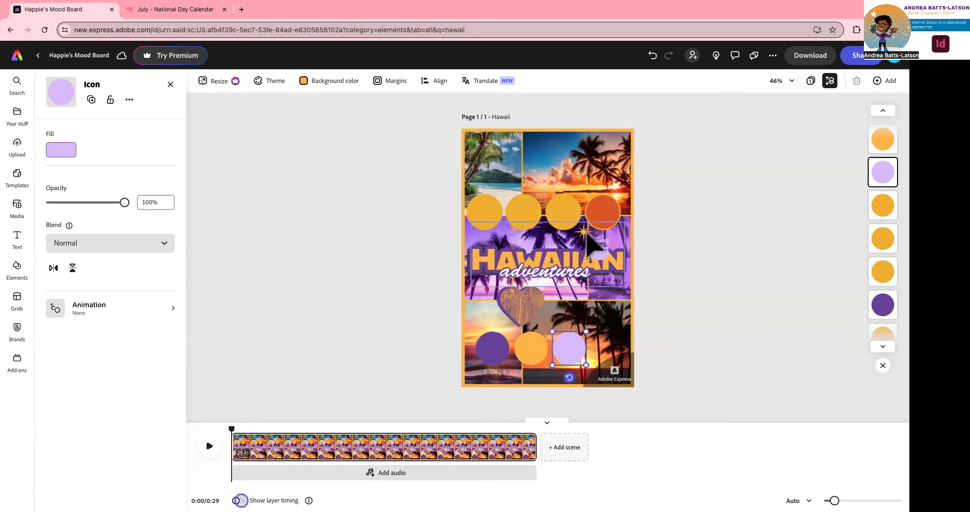
{"action": "left_click_drag", "start_coordinate": [603, 212], "coordinate": [610, 350]}
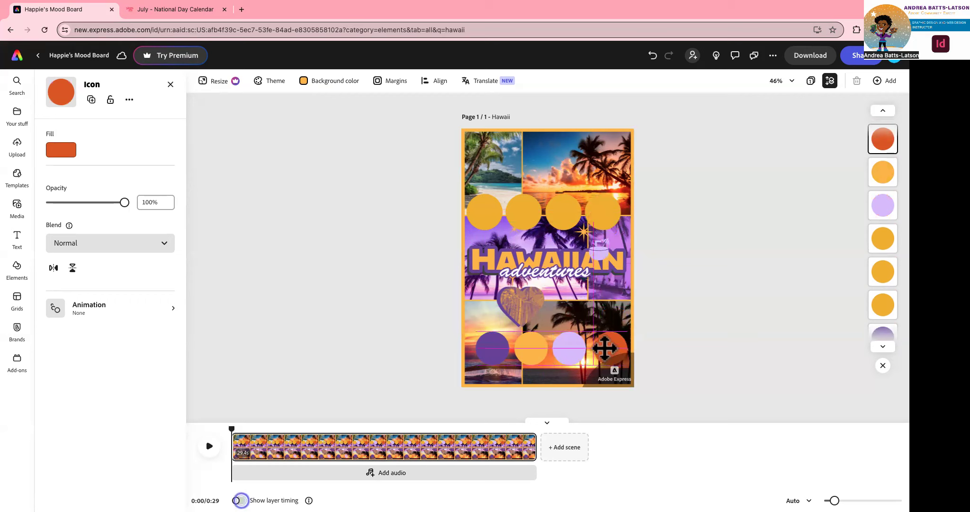
Delete the four orange backing circles left in the row above the title.
{"action": "left_click", "coordinate": [483, 220]}
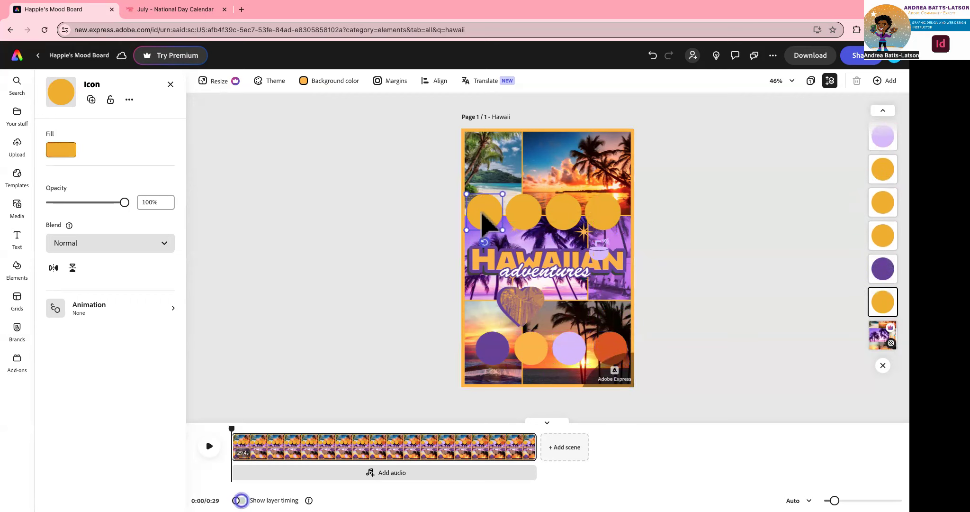
{"action": "key", "text": "Delete"}
{"action": "left_click", "coordinate": [524, 219]}
{"action": "key", "text": "Delete"}
{"action": "left_click", "coordinate": [575, 222]}
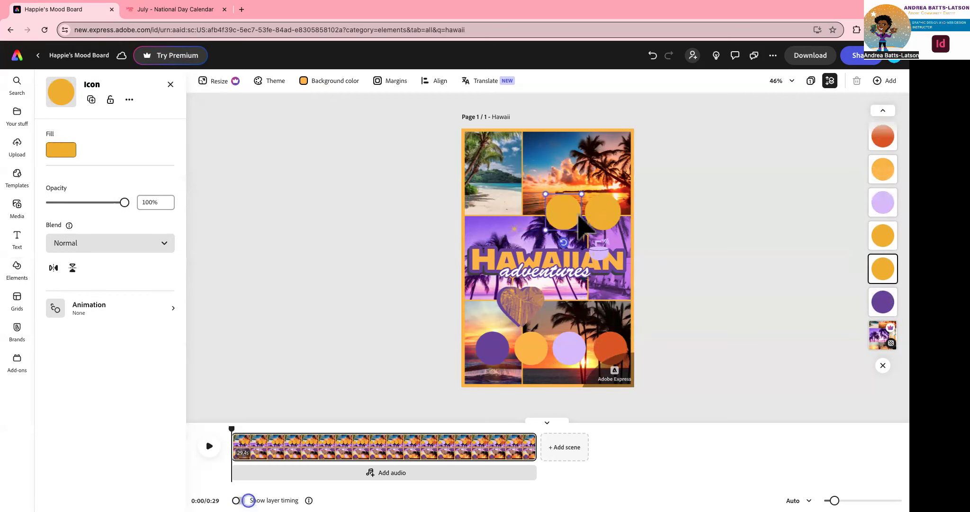
{"action": "key", "text": "Delete"}
{"action": "left_click", "coordinate": [602, 211]}
{"action": "key", "text": "Delete"}
Scatter the circles: purple between the upper photos, light orange above the title, burnt orange beside the heart, and lavender below the heart.
{"action": "left_click_drag", "start_coordinate": [493, 348], "coordinate": [488, 210]}
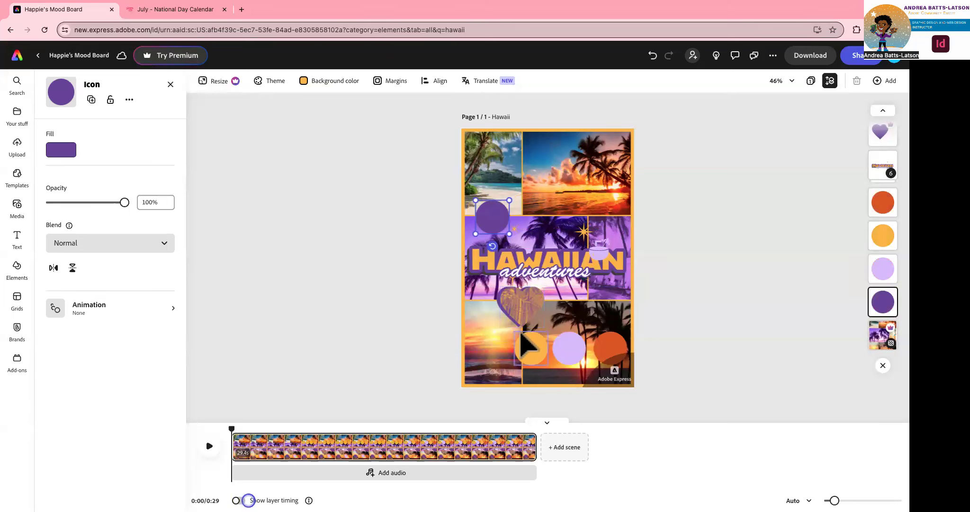
{"action": "left_click_drag", "start_coordinate": [528, 348], "coordinate": [541, 213]}
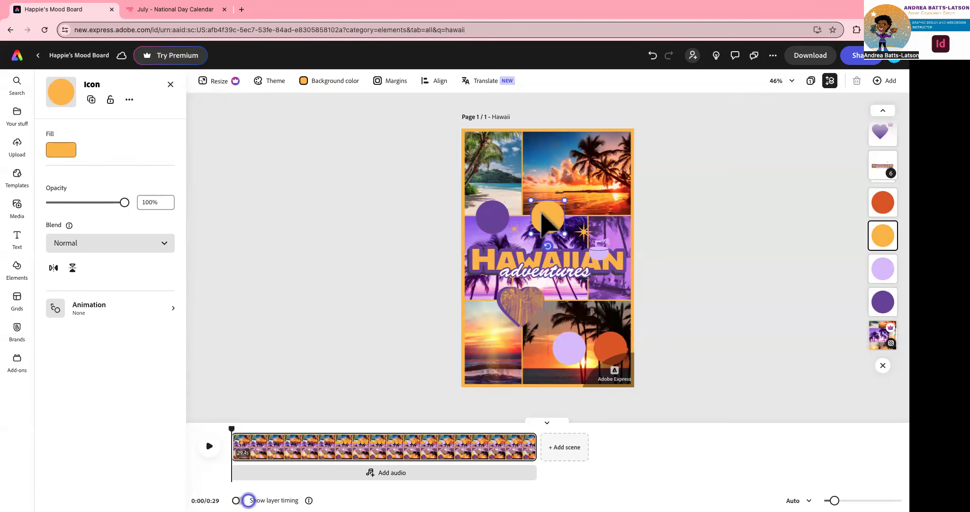
{"action": "left_click_drag", "start_coordinate": [564, 349], "coordinate": [518, 356]}
{"action": "left_click_drag", "start_coordinate": [609, 348], "coordinate": [595, 298]}
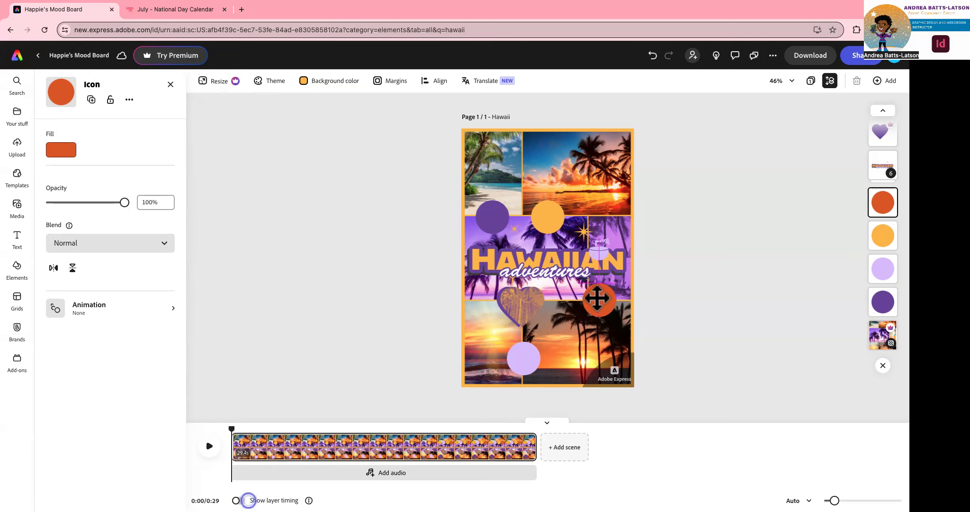
{"action": "left_click", "coordinate": [518, 365]}
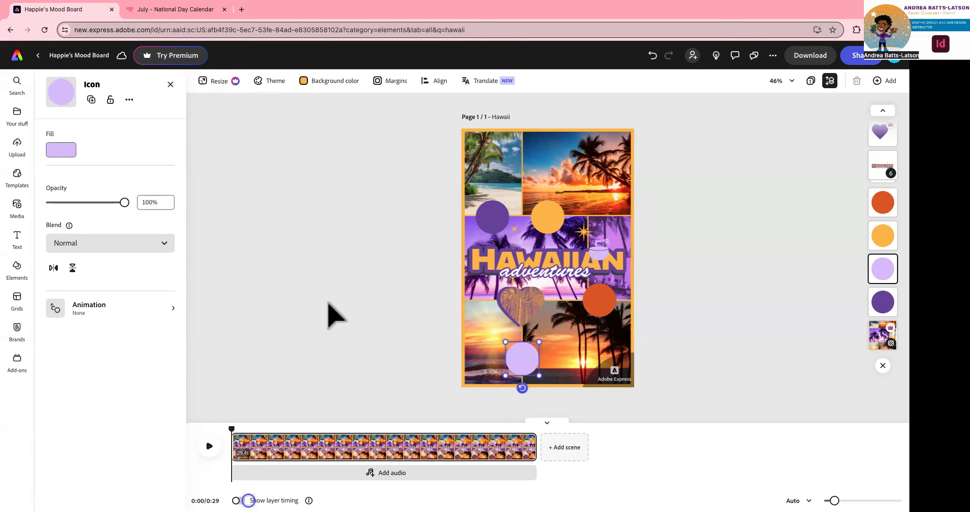
{"action": "left_click_drag", "start_coordinate": [493, 216], "coordinate": [524, 160]}
{"action": "left_click_drag", "start_coordinate": [550, 215], "coordinate": [558, 212]}
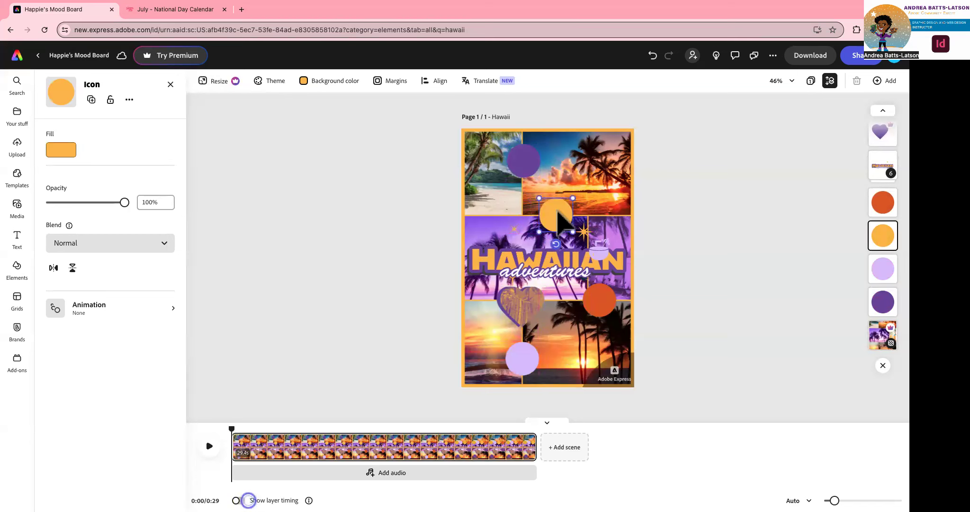
{"action": "left_click", "coordinate": [322, 243]}
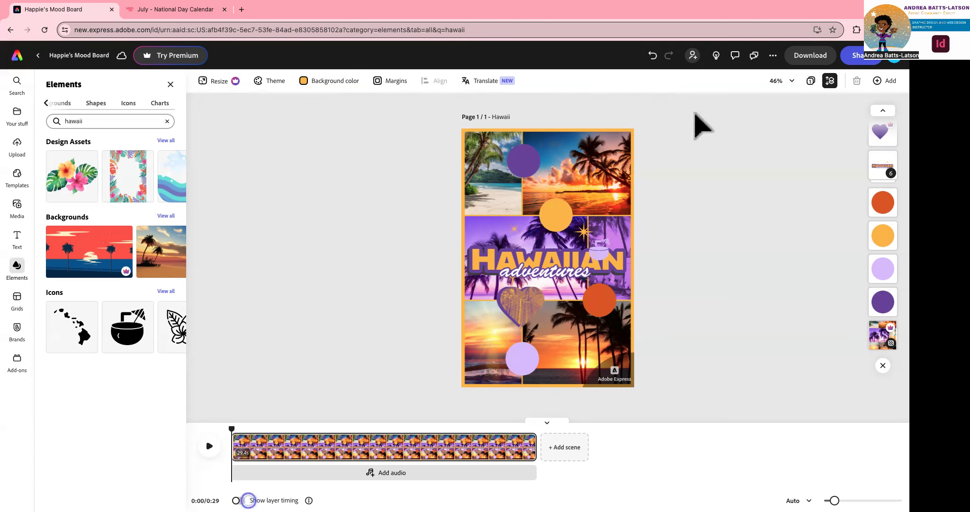
Duplicate the Hawaii mood board page and dismiss the premium asset notice.
{"action": "left_click", "coordinate": [877, 82]}
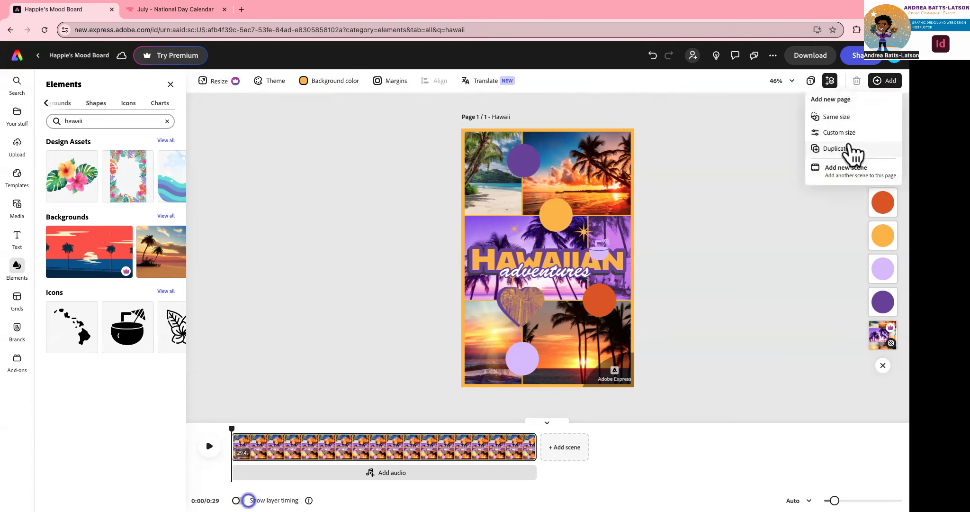
{"action": "left_click", "coordinate": [843, 149]}
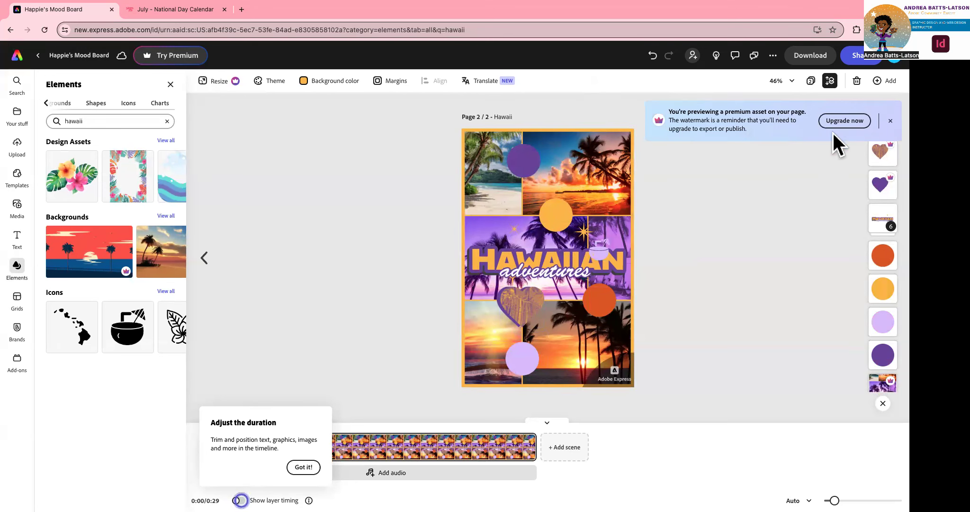
{"action": "left_click", "coordinate": [881, 121]}
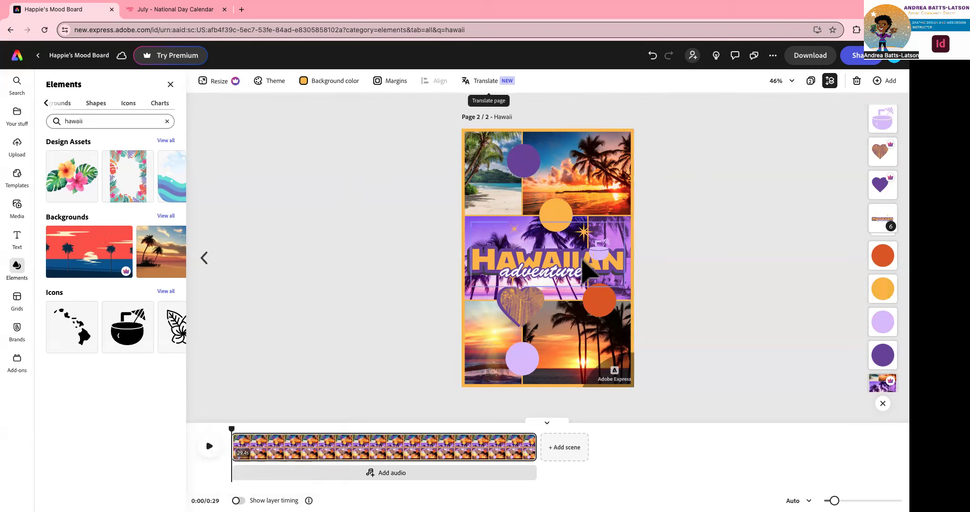
Start translating the pages and choose French as a target language.
{"action": "left_click", "coordinate": [488, 85]}
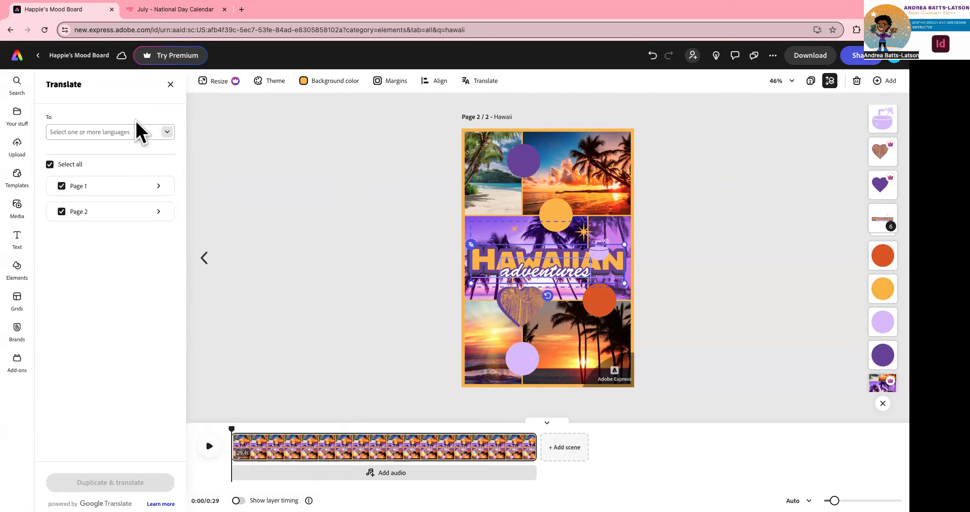
{"action": "left_click", "coordinate": [167, 132]}
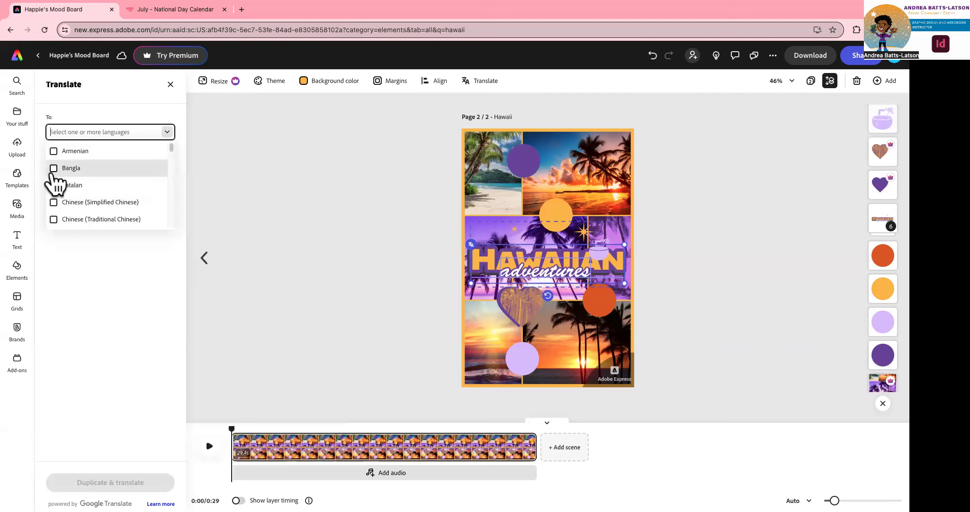
{"action": "scroll", "coordinate": [114, 191], "scroll_direction": "down", "scroll_amount": 2}
{"action": "scroll", "coordinate": [114, 190], "scroll_direction": "down", "scroll_amount": 5}
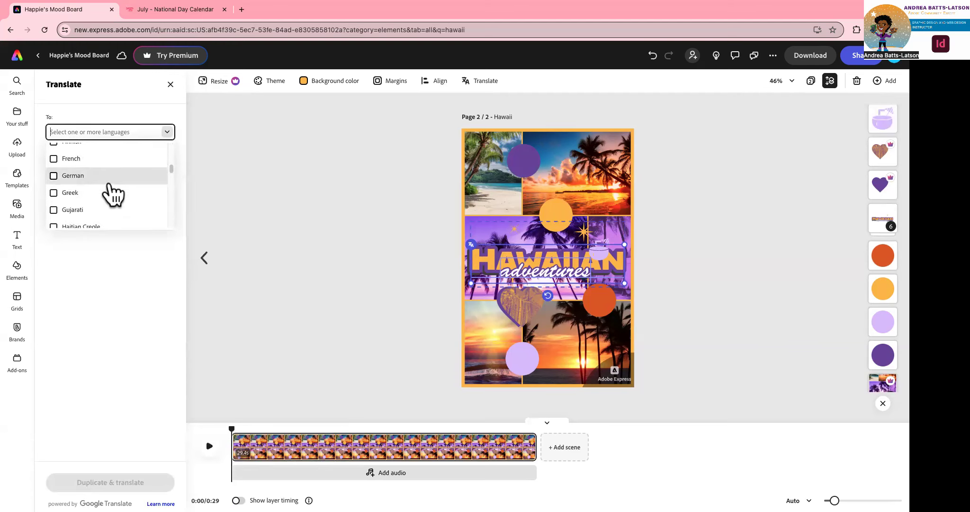
{"action": "scroll", "coordinate": [108, 191], "scroll_direction": "up", "scroll_amount": 1}
{"action": "left_click", "coordinate": [54, 185]}
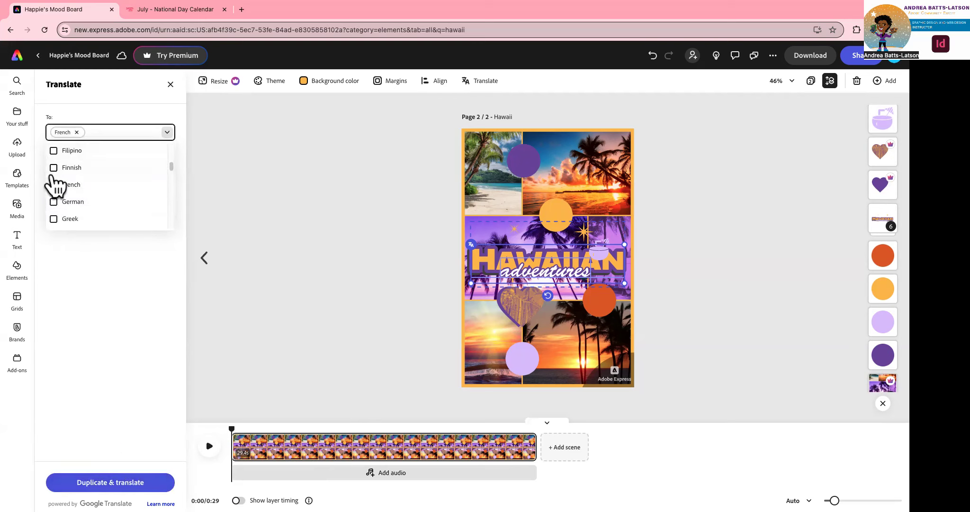
Add Italian as a second target language and create translated duplicates of both pages.
{"action": "scroll", "coordinate": [88, 230], "scroll_direction": "down", "scroll_amount": 3}
{"action": "scroll", "coordinate": [90, 231], "scroll_direction": "down", "scroll_amount": 5}
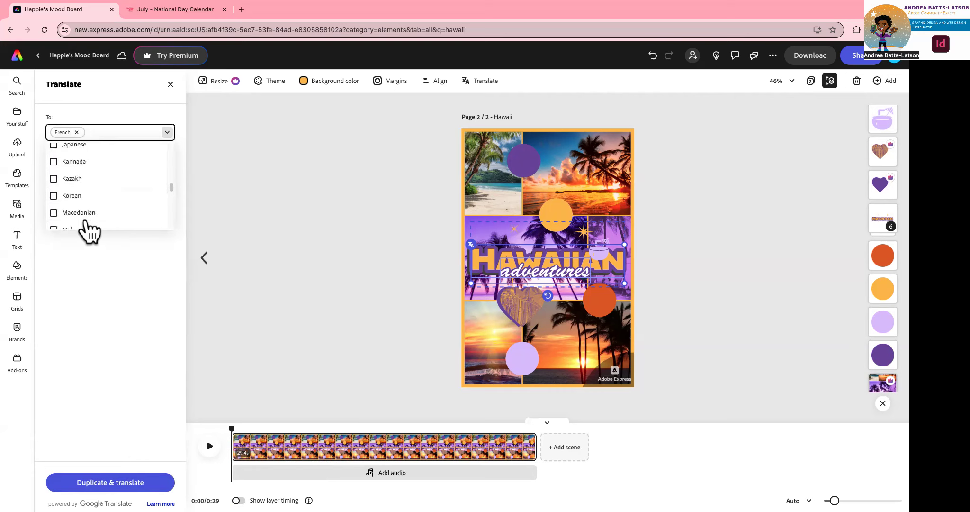
{"action": "scroll", "coordinate": [90, 231], "scroll_direction": "down", "scroll_amount": 2}
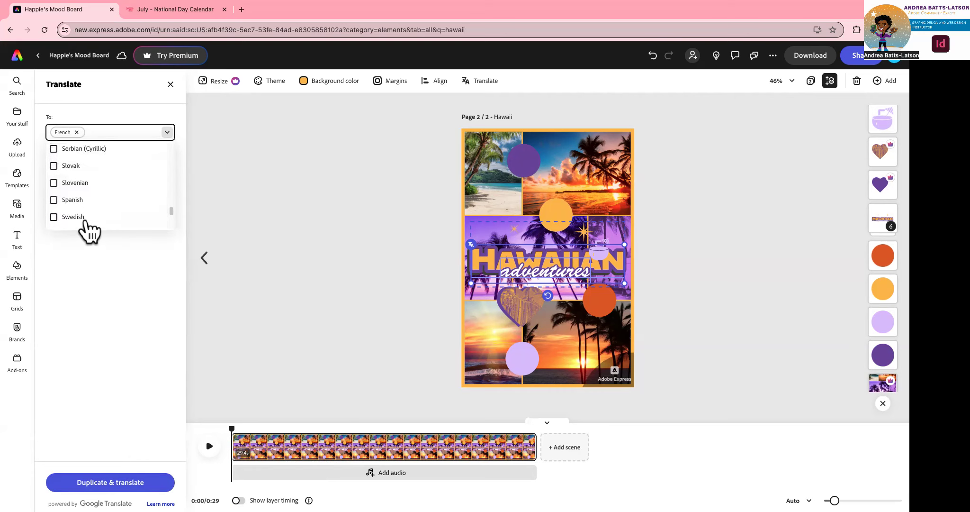
{"action": "scroll", "coordinate": [90, 231], "scroll_direction": "up", "scroll_amount": 4}
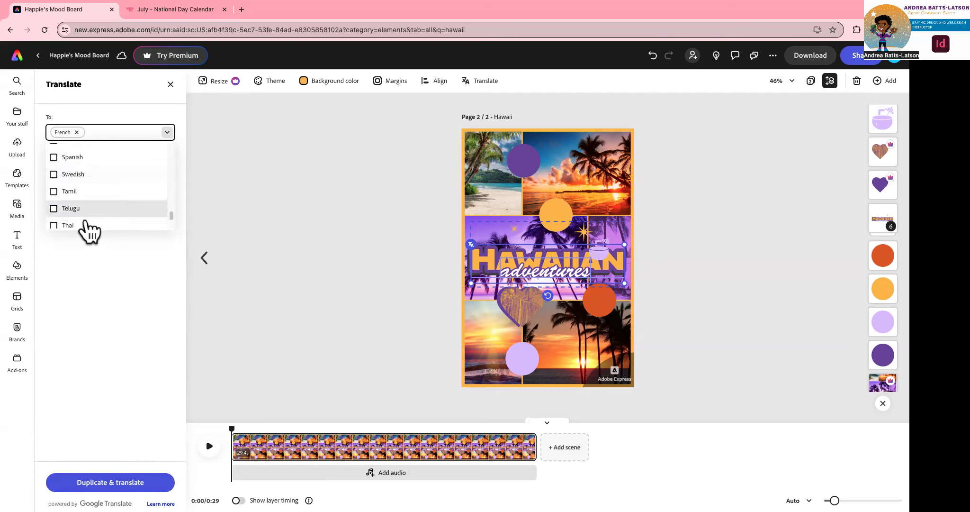
{"action": "scroll", "coordinate": [90, 231], "scroll_direction": "up", "scroll_amount": 1}
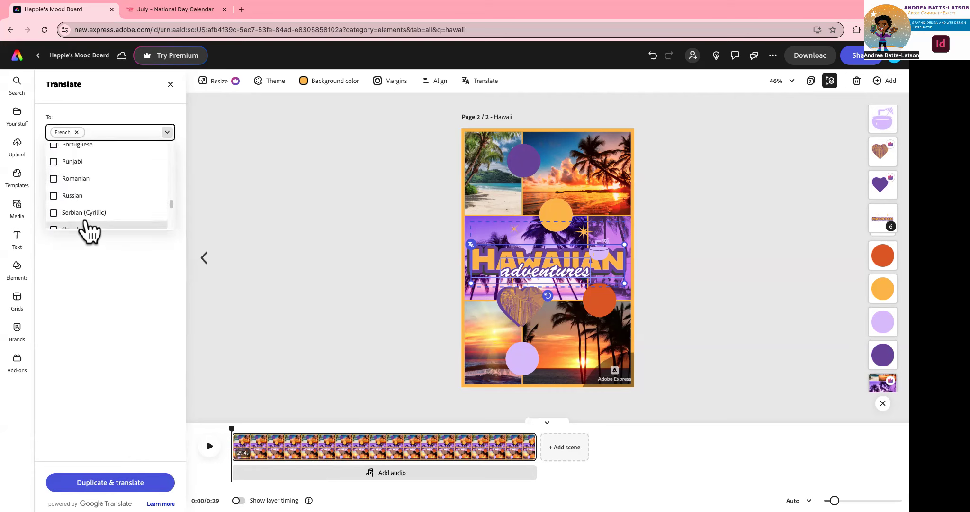
{"action": "scroll", "coordinate": [90, 230], "scroll_direction": "up", "scroll_amount": 3}
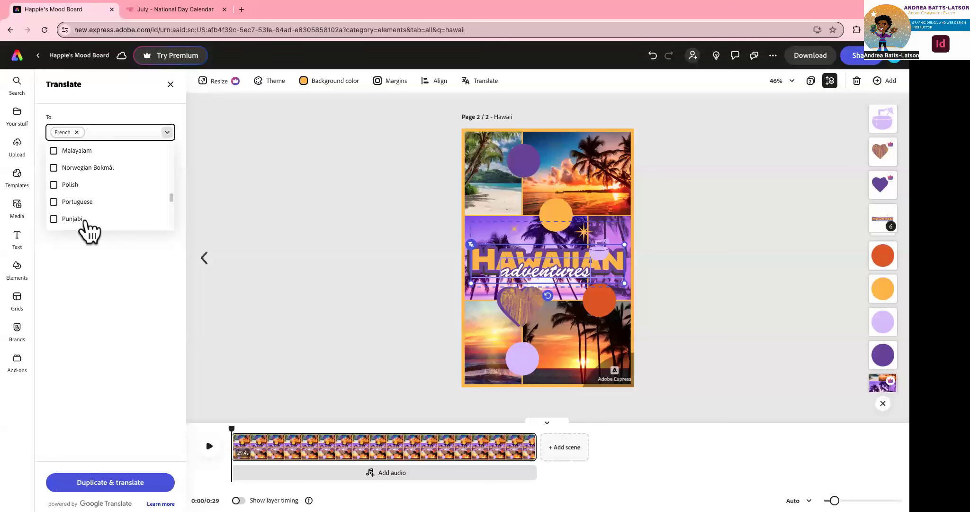
{"action": "scroll", "coordinate": [89, 231], "scroll_direction": "down", "scroll_amount": 10}
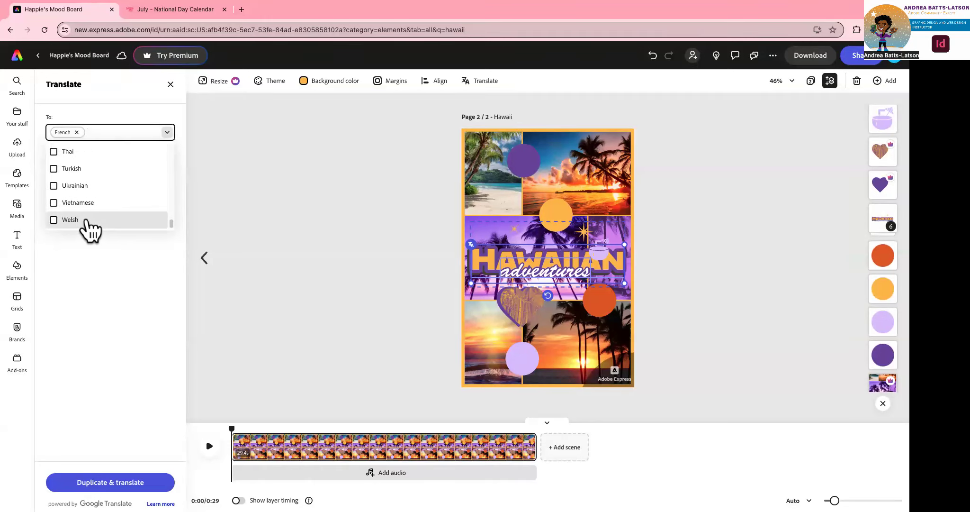
{"action": "scroll", "coordinate": [90, 230], "scroll_direction": "up", "scroll_amount": 10}
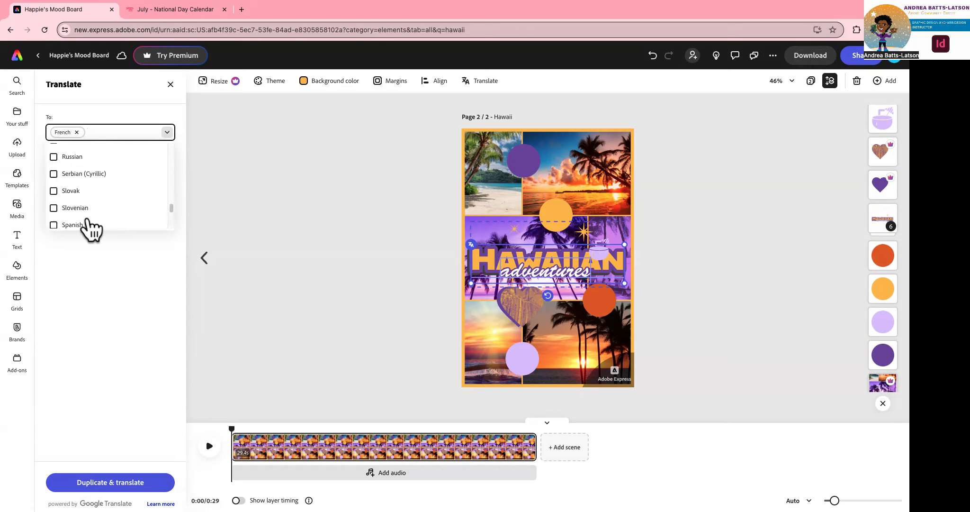
{"action": "scroll", "coordinate": [90, 230], "scroll_direction": "down", "scroll_amount": 5}
{"action": "scroll", "coordinate": [90, 231], "scroll_direction": "up", "scroll_amount": 3}
{"action": "scroll", "coordinate": [90, 231], "scroll_direction": "up", "scroll_amount": 5}
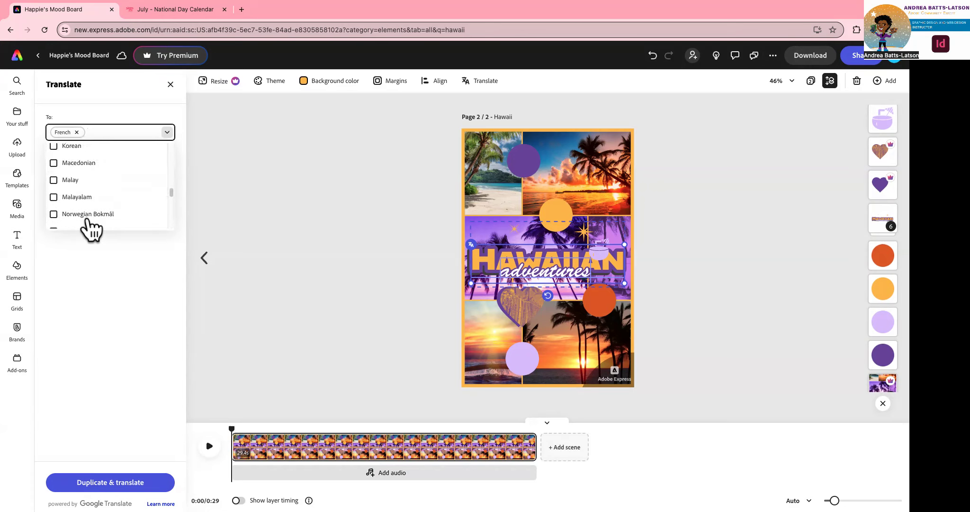
{"action": "scroll", "coordinate": [90, 228], "scroll_direction": "up", "scroll_amount": 4}
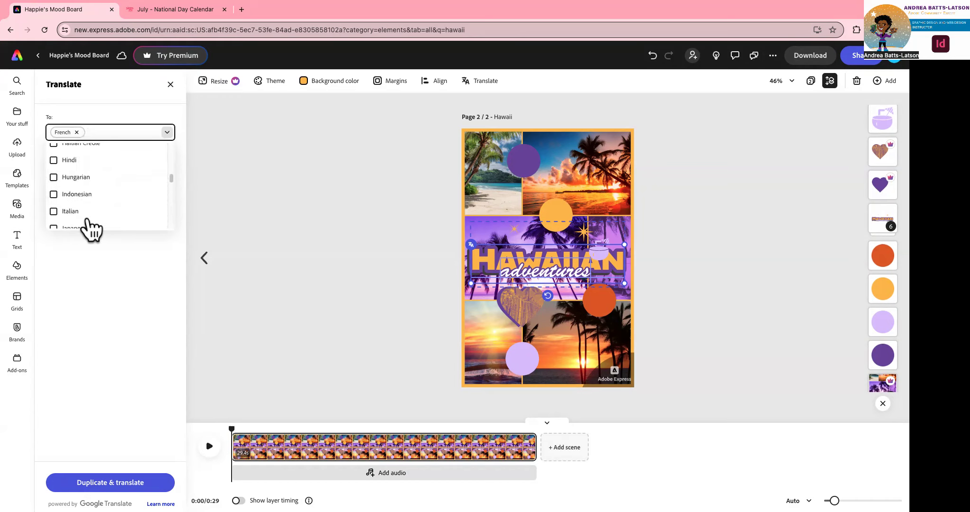
{"action": "scroll", "coordinate": [87, 225], "scroll_direction": "down", "scroll_amount": 1}
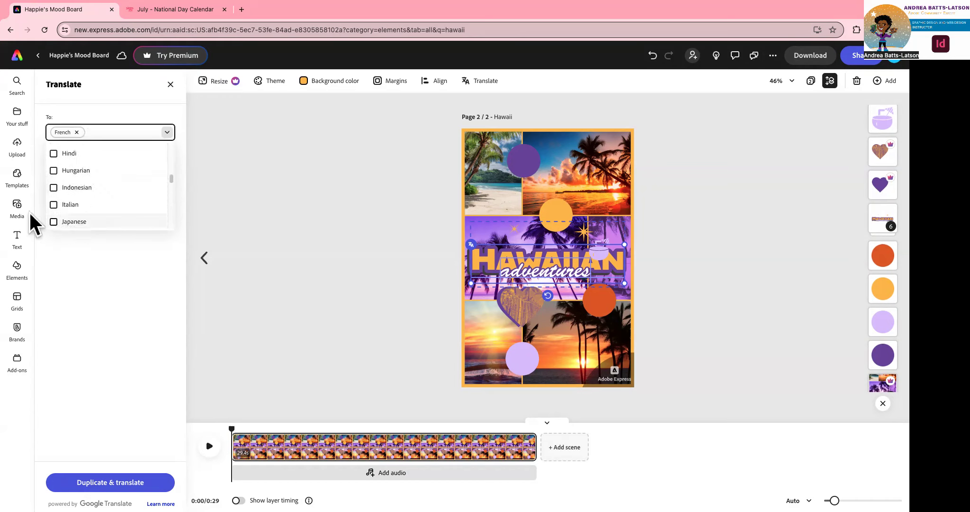
{"action": "left_click", "coordinate": [54, 205]}
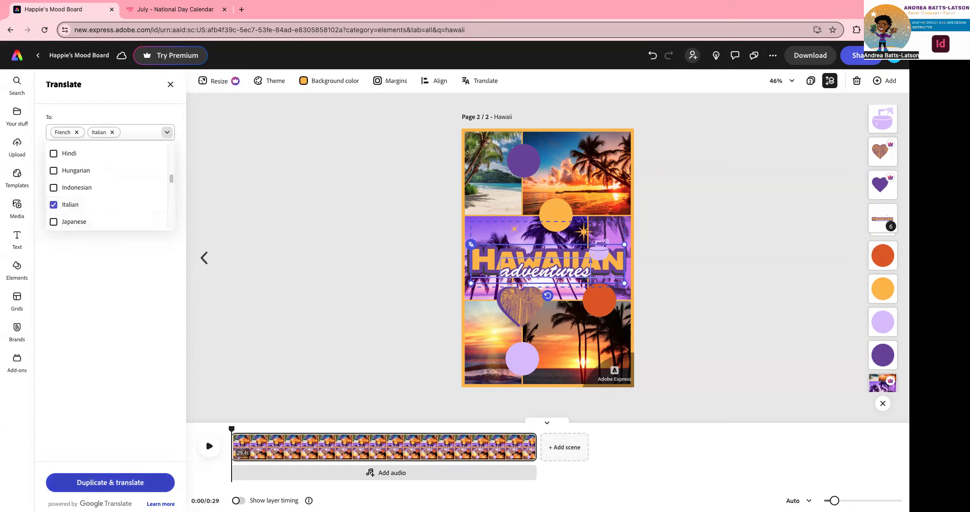
{"action": "left_click", "coordinate": [110, 482]}
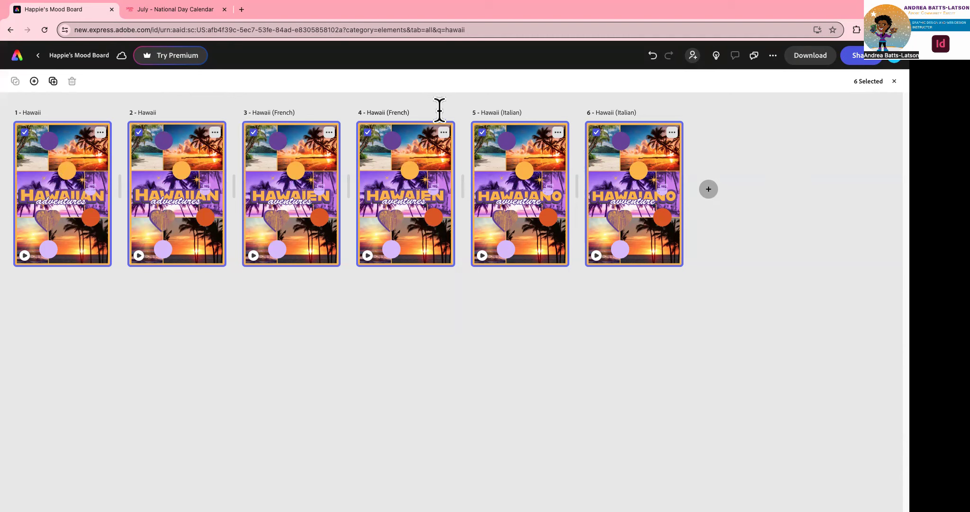
Delete the redundant second copies of the Italian, French and original Hawaii pages, and return to the page editor.
{"action": "left_click", "coordinate": [672, 133]}
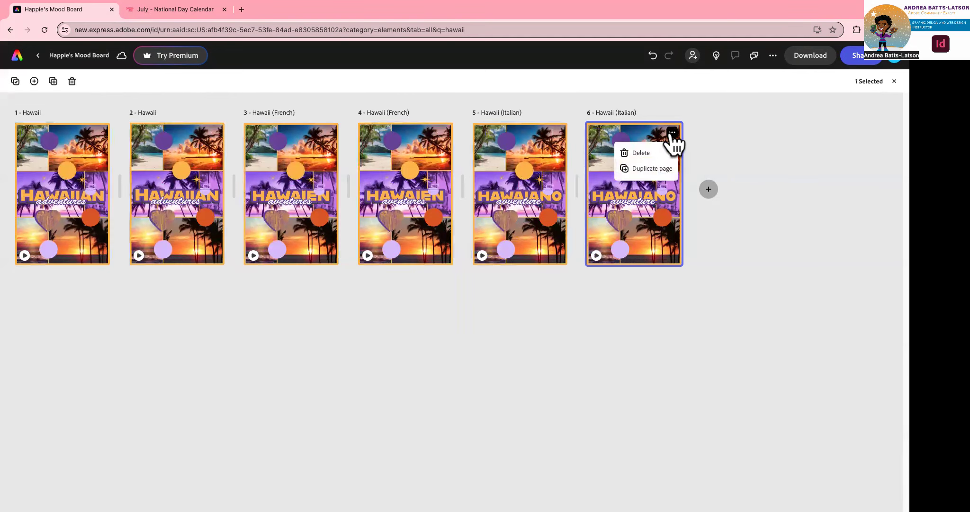
{"action": "left_click", "coordinate": [644, 152]}
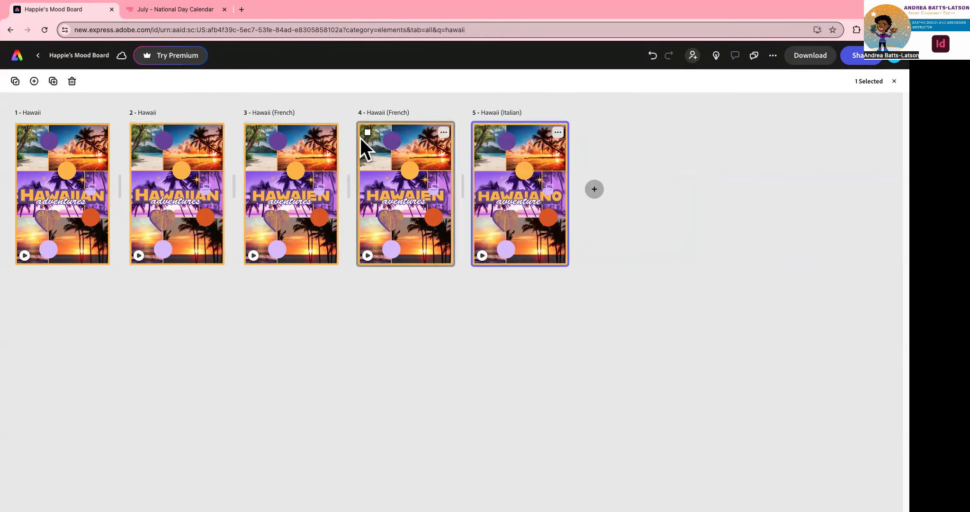
{"action": "left_click", "coordinate": [443, 133]}
{"action": "left_click", "coordinate": [411, 153]}
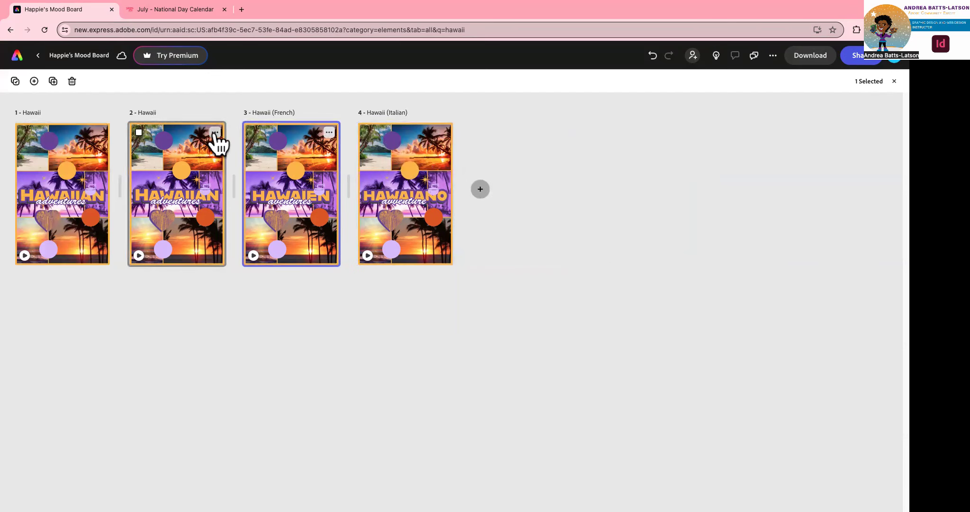
{"action": "left_click", "coordinate": [214, 133]}
{"action": "left_click", "coordinate": [199, 153]}
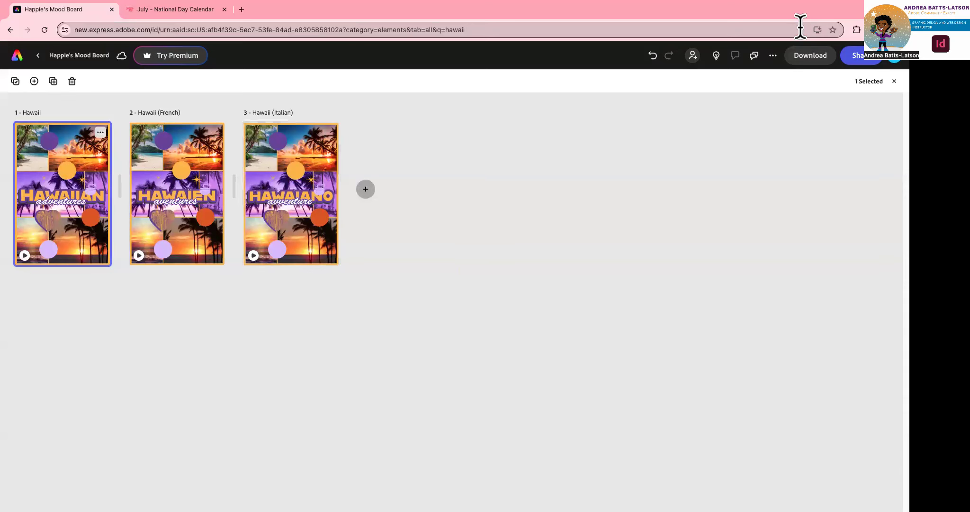
{"action": "left_click", "coordinate": [893, 81]}
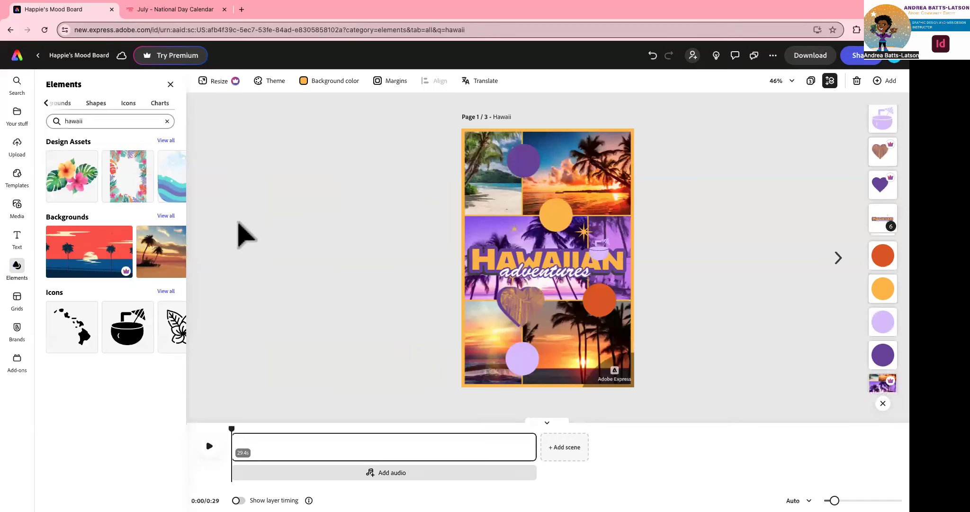
Review the translated titles on the French and Italian pages, and return to the original Hawaii page.
{"action": "left_click", "coordinate": [838, 258]}
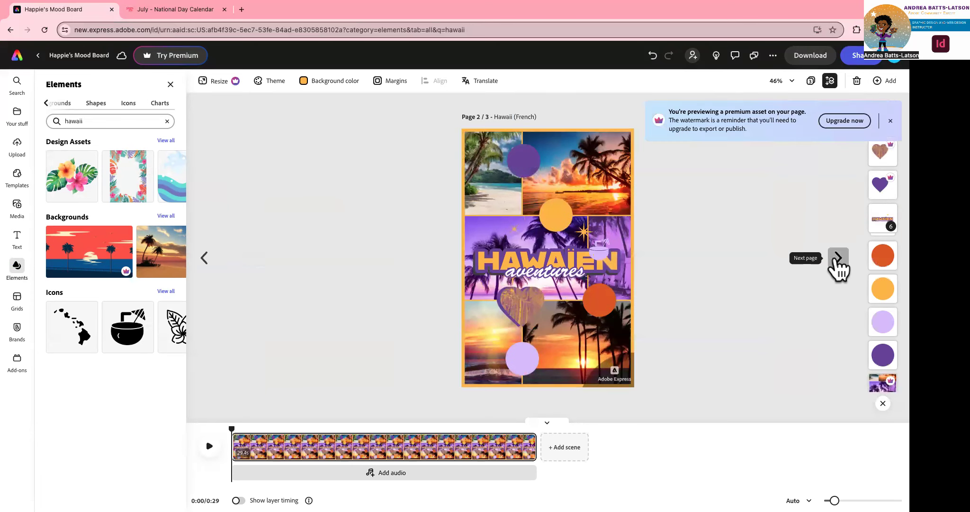
{"action": "left_click", "coordinate": [837, 259]}
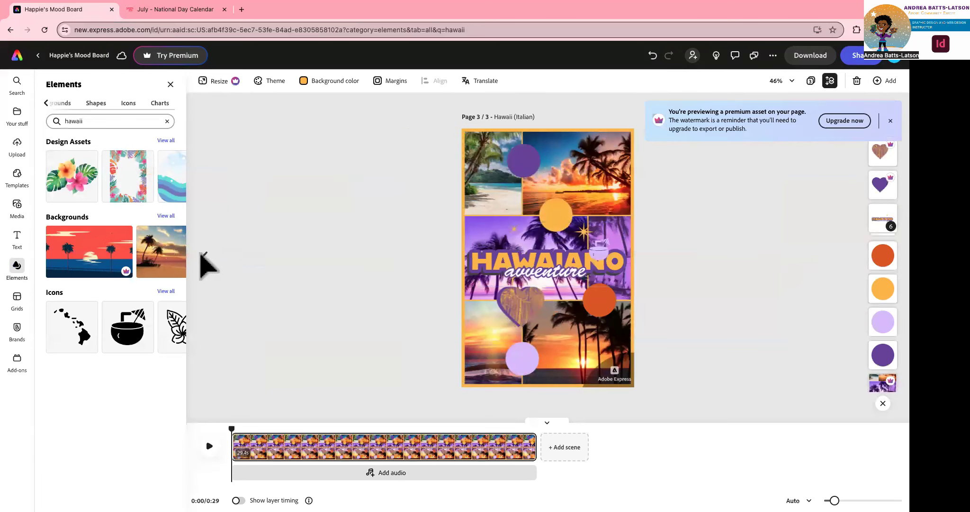
{"action": "left_click", "coordinate": [208, 258]}
{"action": "left_click", "coordinate": [209, 258]}
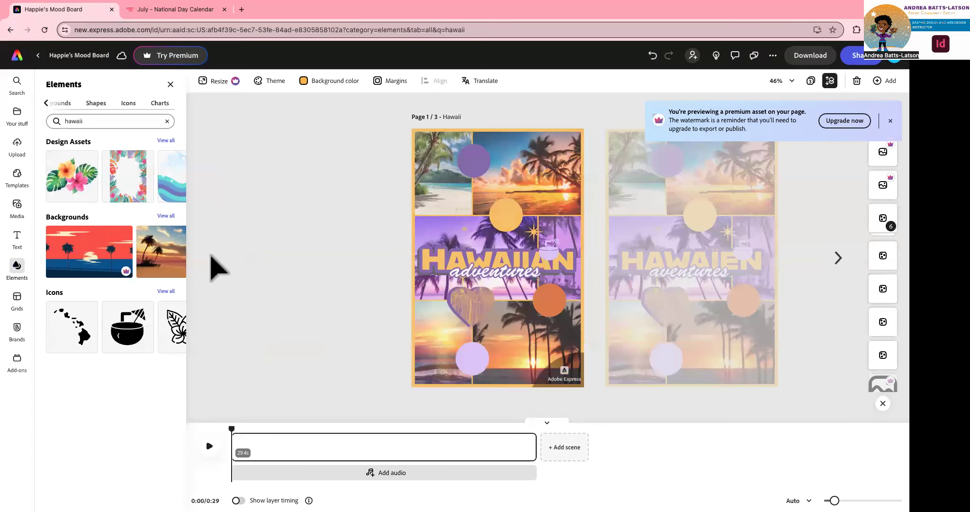